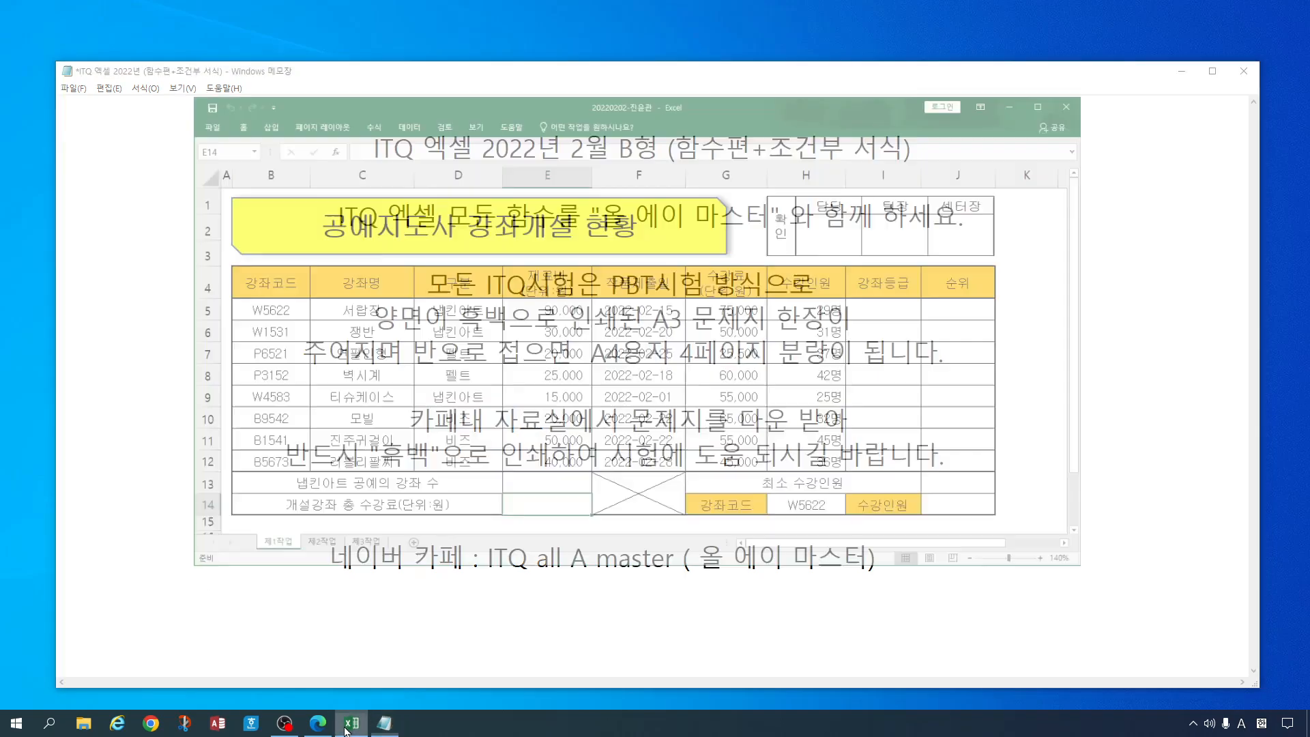
{"action": "left_click_drag", "start_coordinate": [932, 260], "coordinate": [935, 421]}
{"action": "left_click_drag", "start_coordinate": [1012, 257], "coordinate": [1014, 421]}
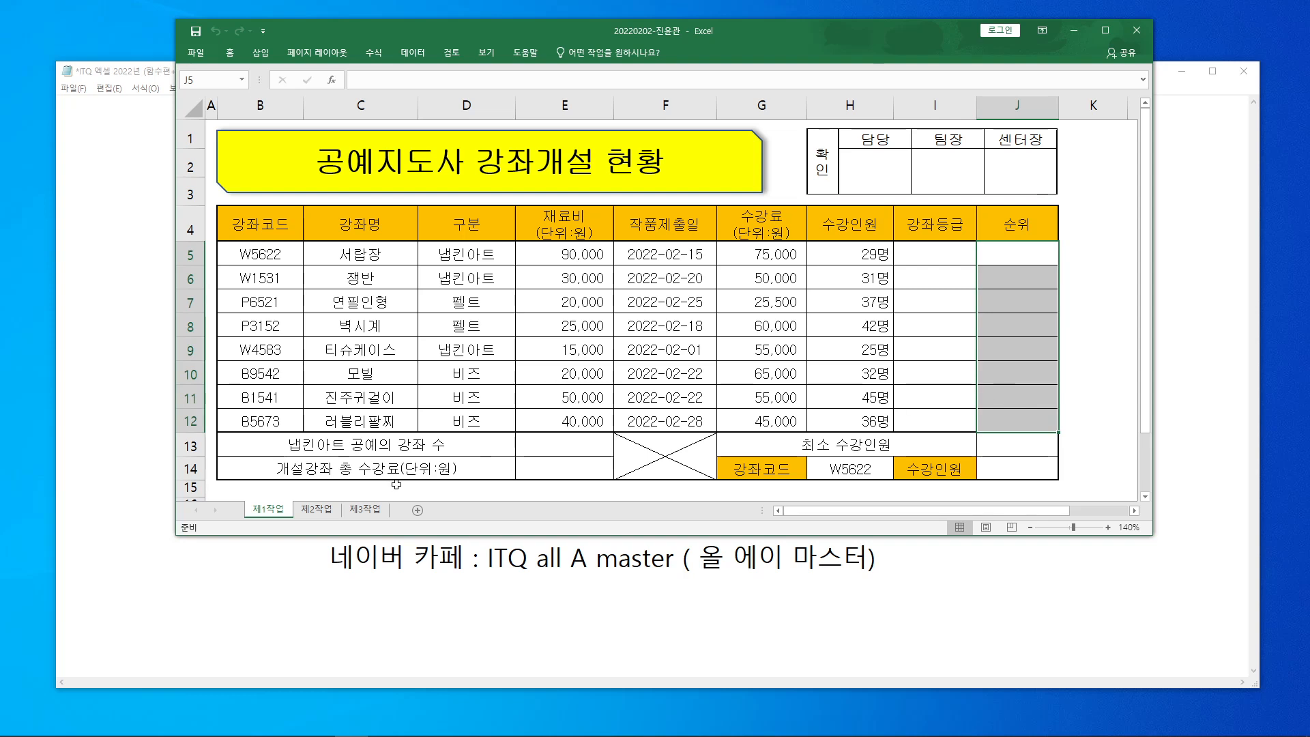
{"action": "left_click", "coordinate": [600, 446]}
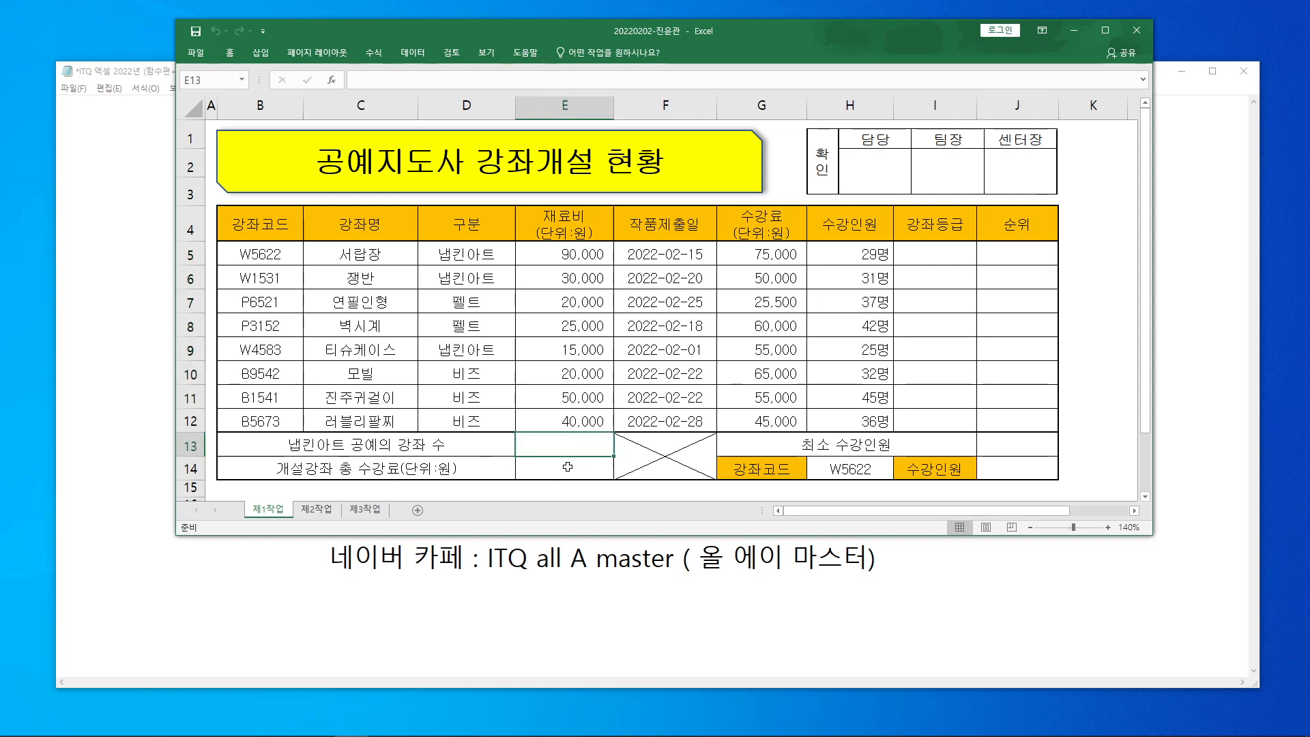
{"action": "left_click", "coordinate": [997, 451]}
{"action": "left_click", "coordinate": [1007, 478]}
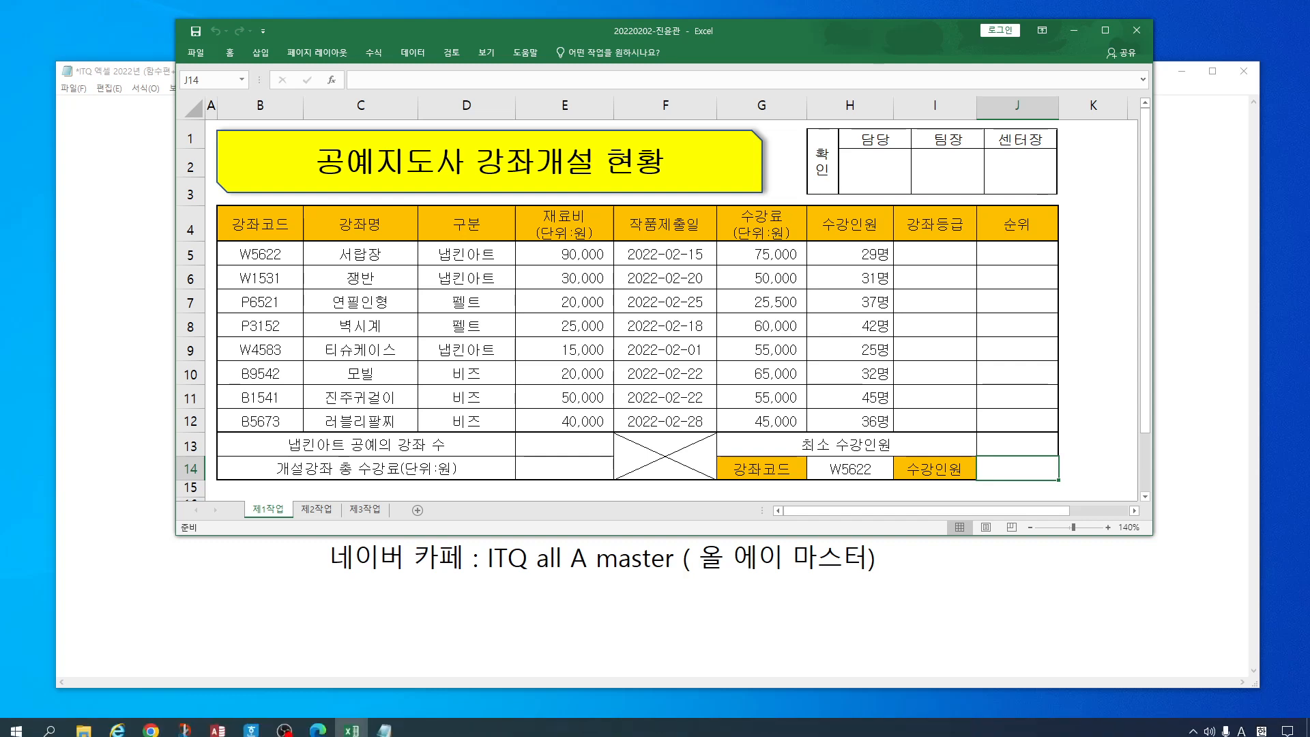
Step: Shrink the workbook window, switch to GE02-12B-1-2.pdf in Edge, and select and copy instruction (1) about 강좌등급
{"action": "left_click_drag", "start_coordinate": [1147, 204], "coordinate": [1147, 255]}
{"action": "left_click_drag", "start_coordinate": [687, 536], "coordinate": [690, 469]}
{"action": "left_click", "coordinate": [317, 723]}
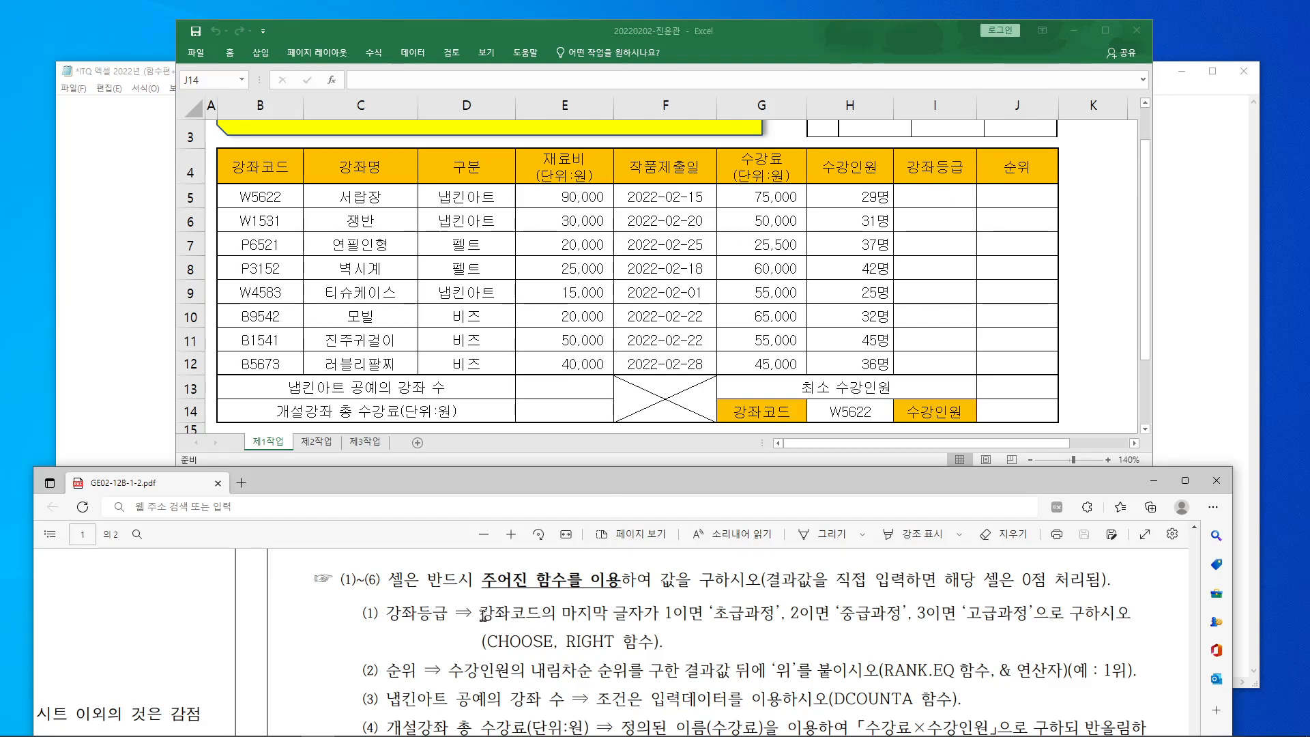
{"action": "left_click_drag", "start_coordinate": [483, 617], "coordinate": [692, 643]}
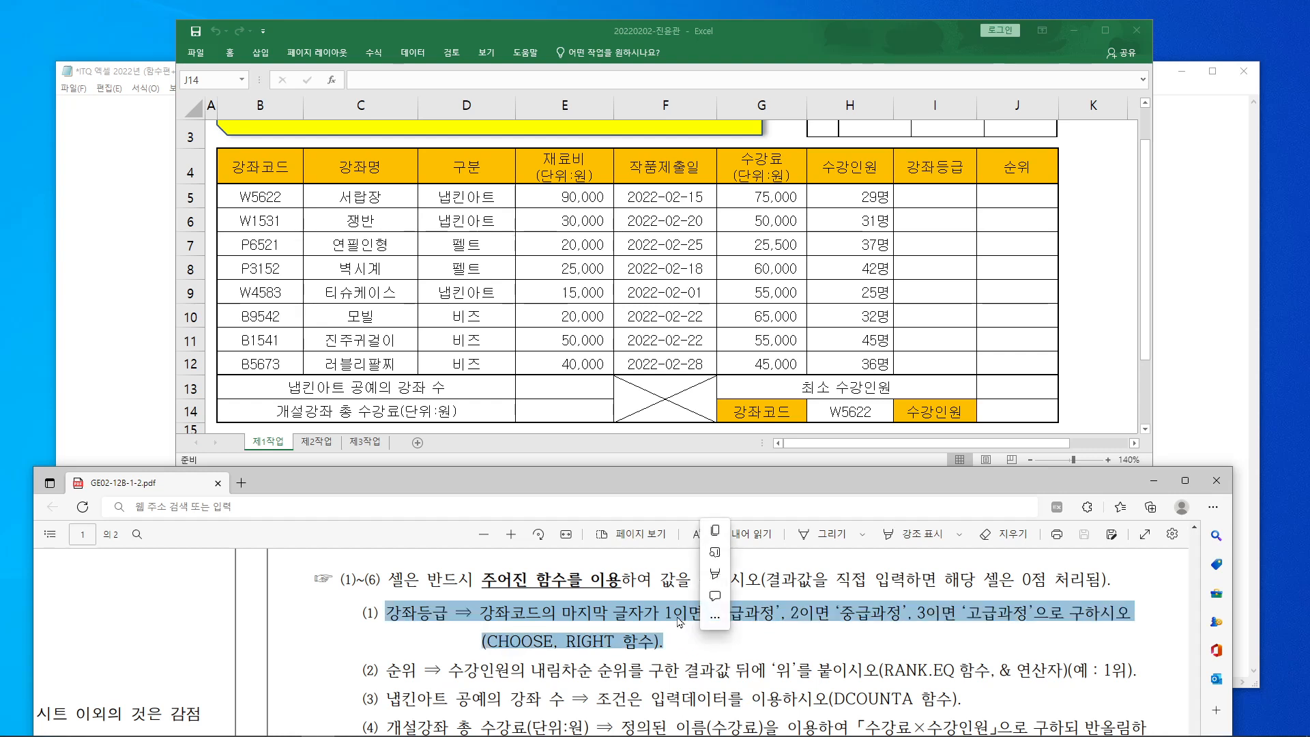
{"action": "key", "text": "ctrl+c"}
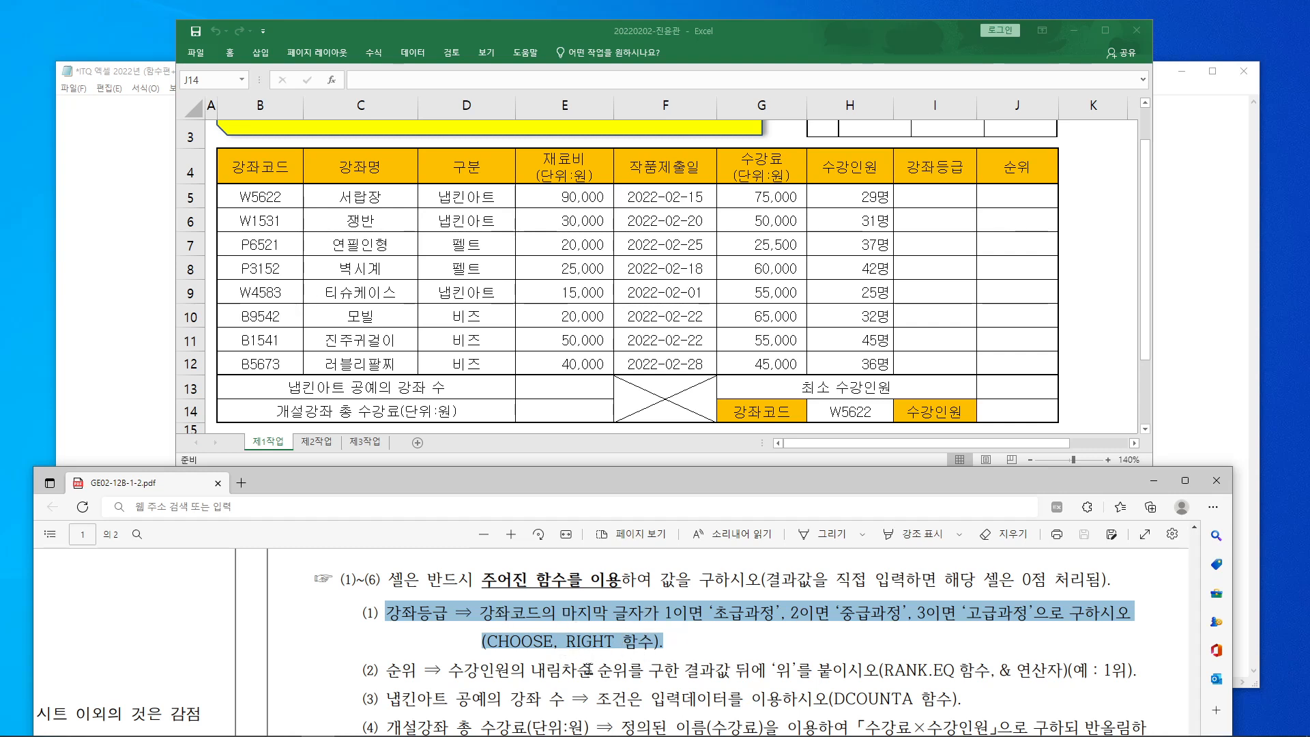
Step: Switch to the Notepad note and replace its whole text with the syntax "=RIGHT(문자열, 개수)"
{"action": "left_click", "coordinate": [384, 723]}
{"action": "left_click_drag", "start_coordinate": [88, 117], "coordinate": [922, 629]}
{"action": "key", "text": "Delete"}
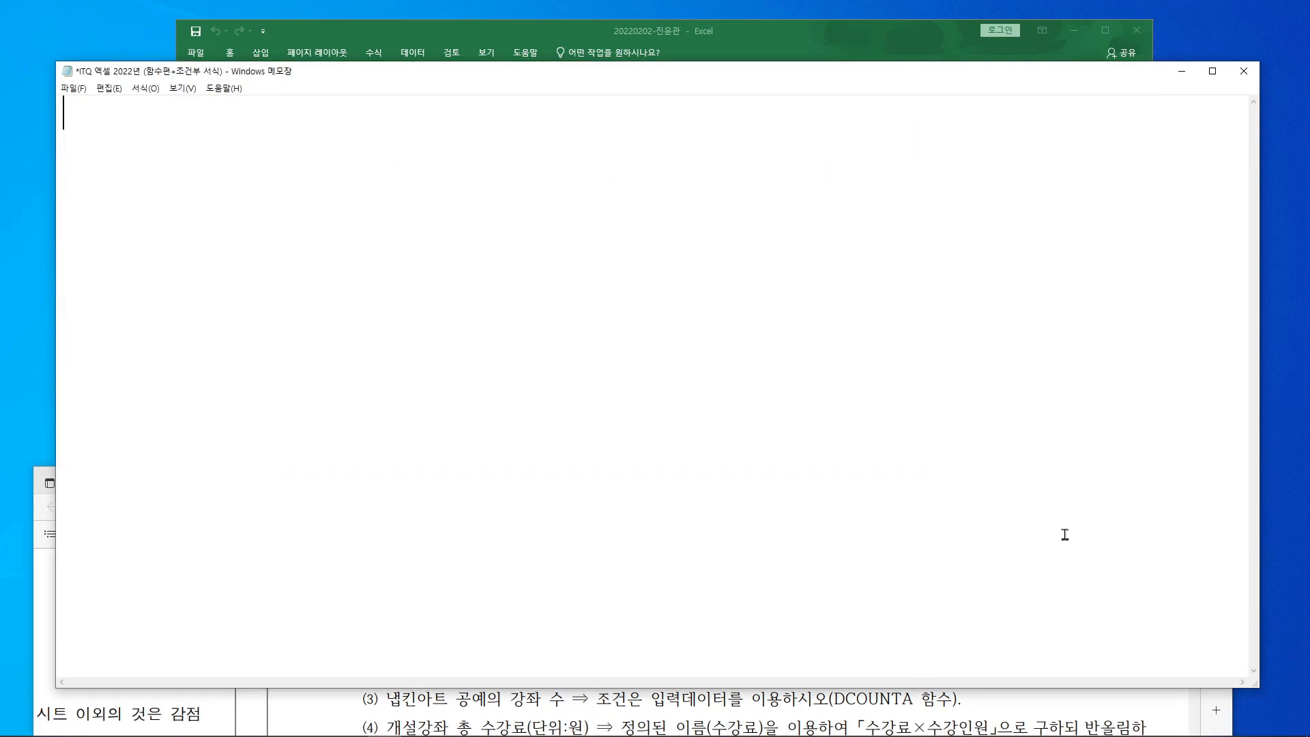
{"action": "type", "text": "="}
{"action": "type", "text": "ㄱ"}
{"action": "type", "text": "RI"}
{"action": "type", "text": "F"}
{"action": "key", "text": "BackSpace"}
{"action": "type", "text": "GHT"}
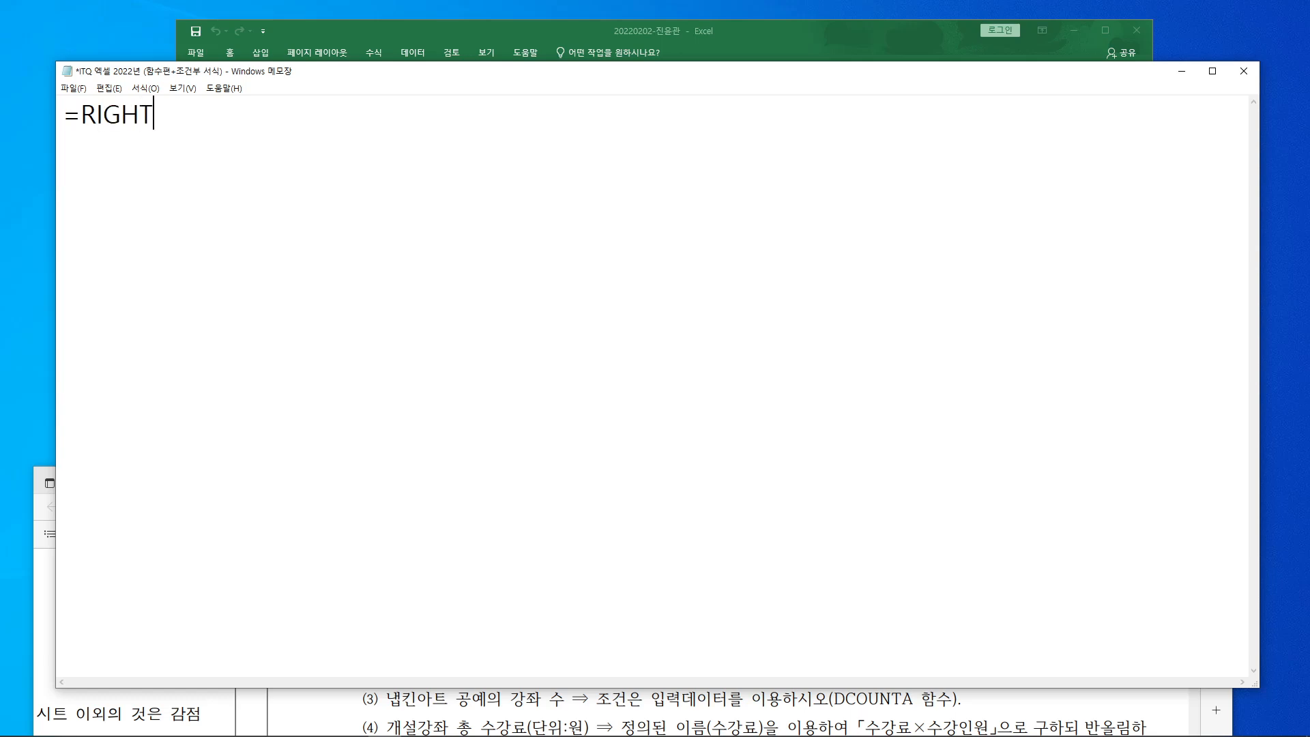
{"action": "type", "text": "(문자열"}
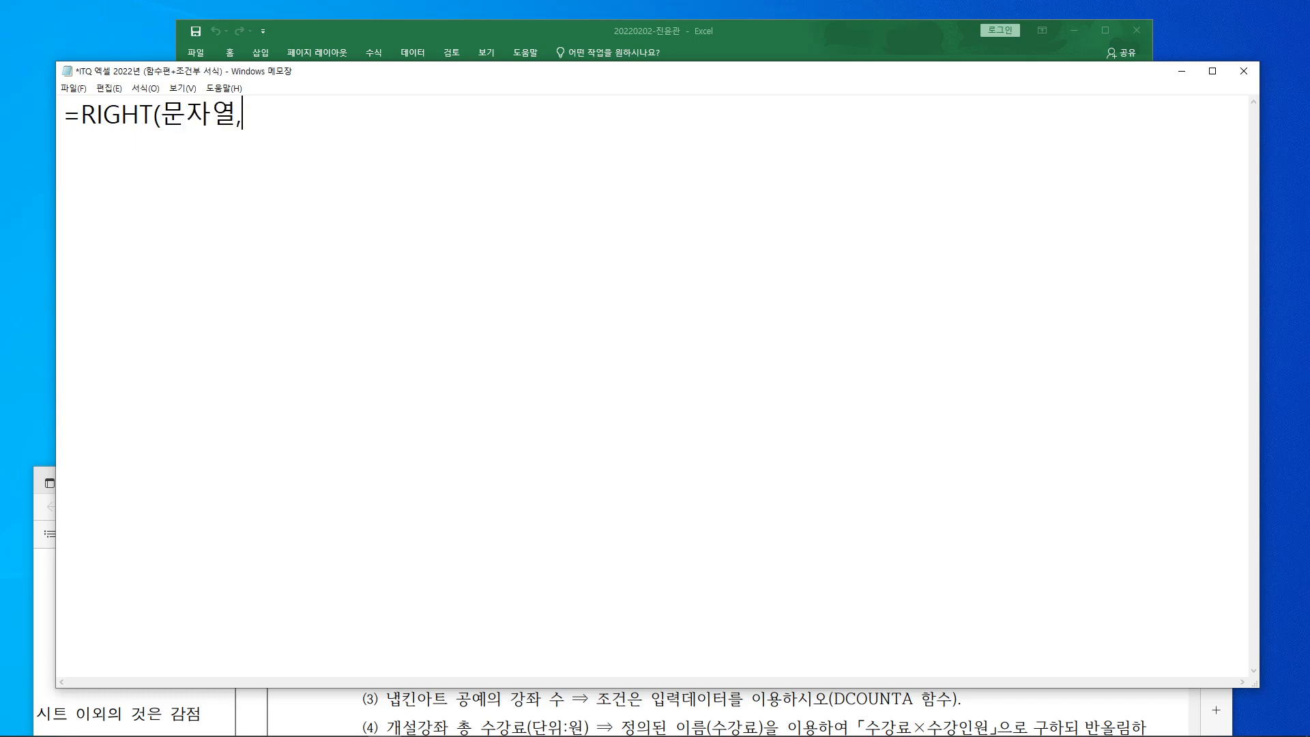
{"action": "type", "text": ", 개수)"}
Step: Shrink the Notepad window to fit its single line and place it beside instruction (1) of the PDF
{"action": "left_click_drag", "start_coordinate": [610, 688], "coordinate": [1209, 156]}
{"action": "left_click_drag", "start_coordinate": [1259, 117], "coordinate": [356, 128]}
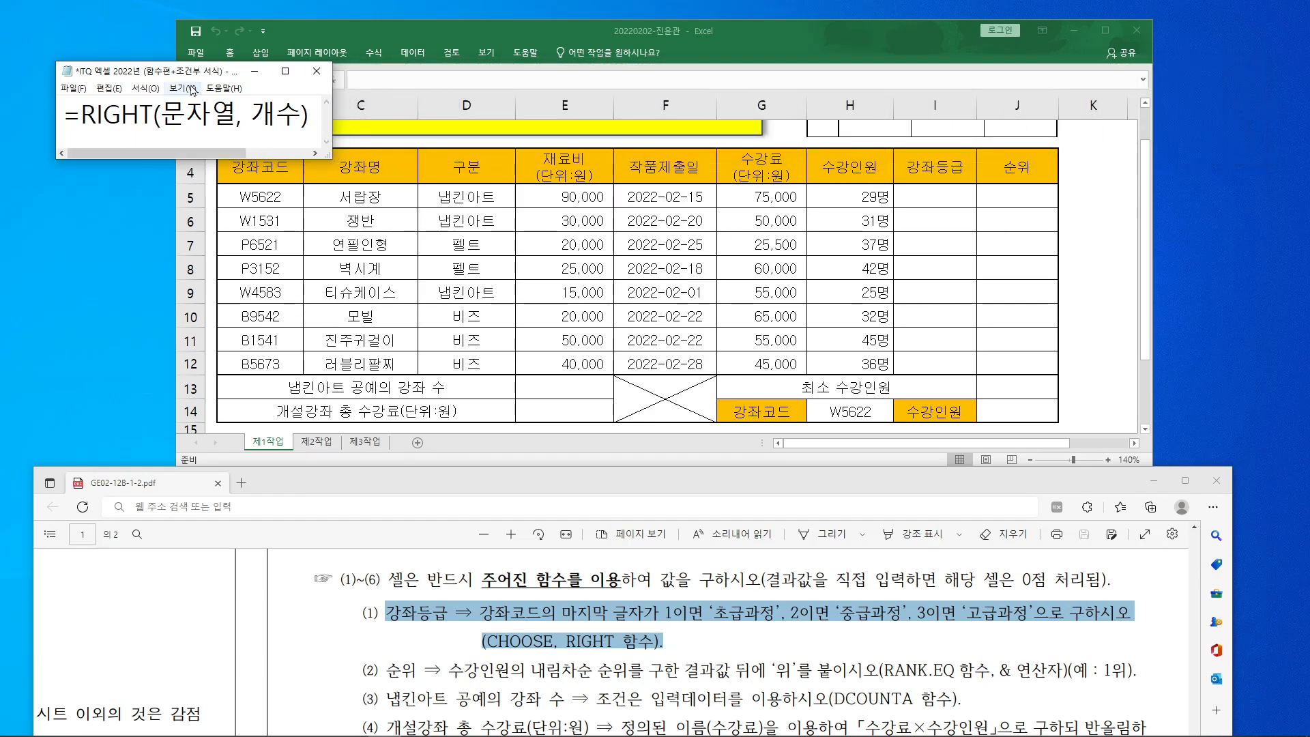
{"action": "left_click_drag", "start_coordinate": [198, 74], "coordinate": [181, 534]}
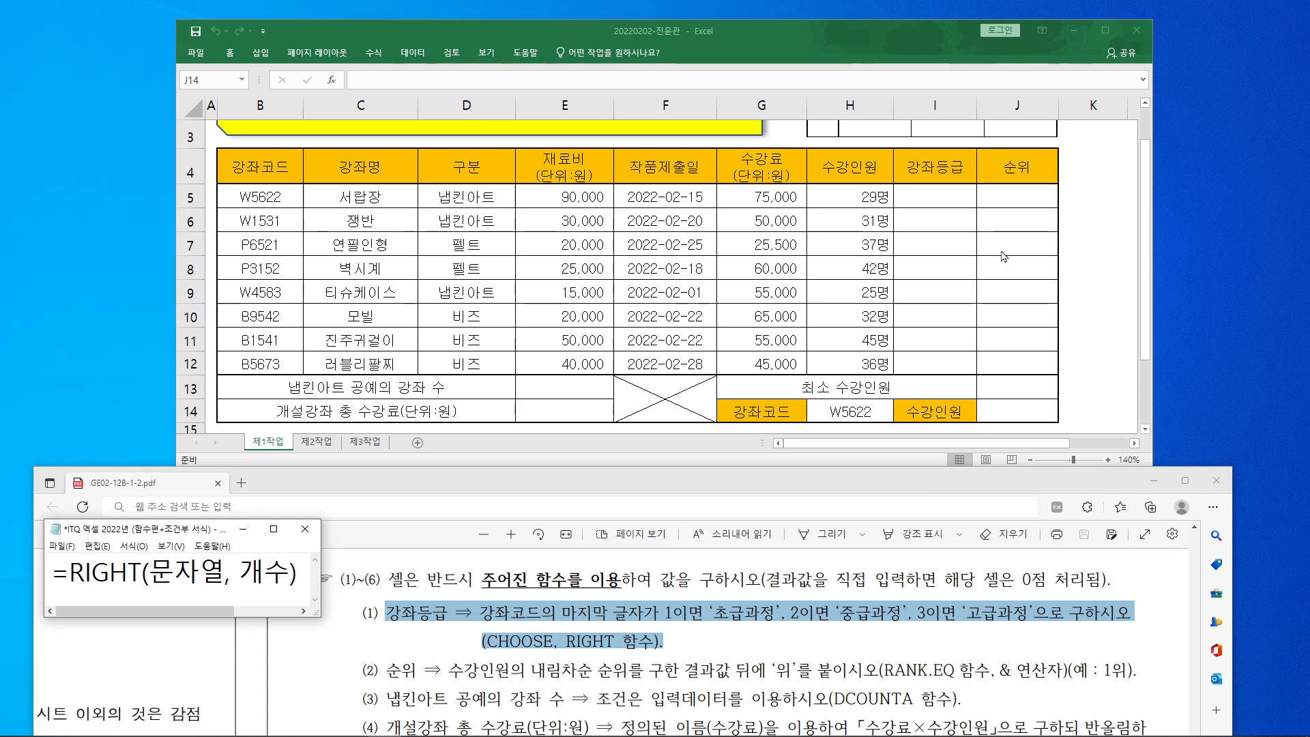
Step: Start a RIGHT formula in the first 강좌등급 cell, I5, and open its function arguments dialog
{"action": "left_click", "coordinate": [955, 196]}
{"action": "left_click", "coordinate": [955, 196]}
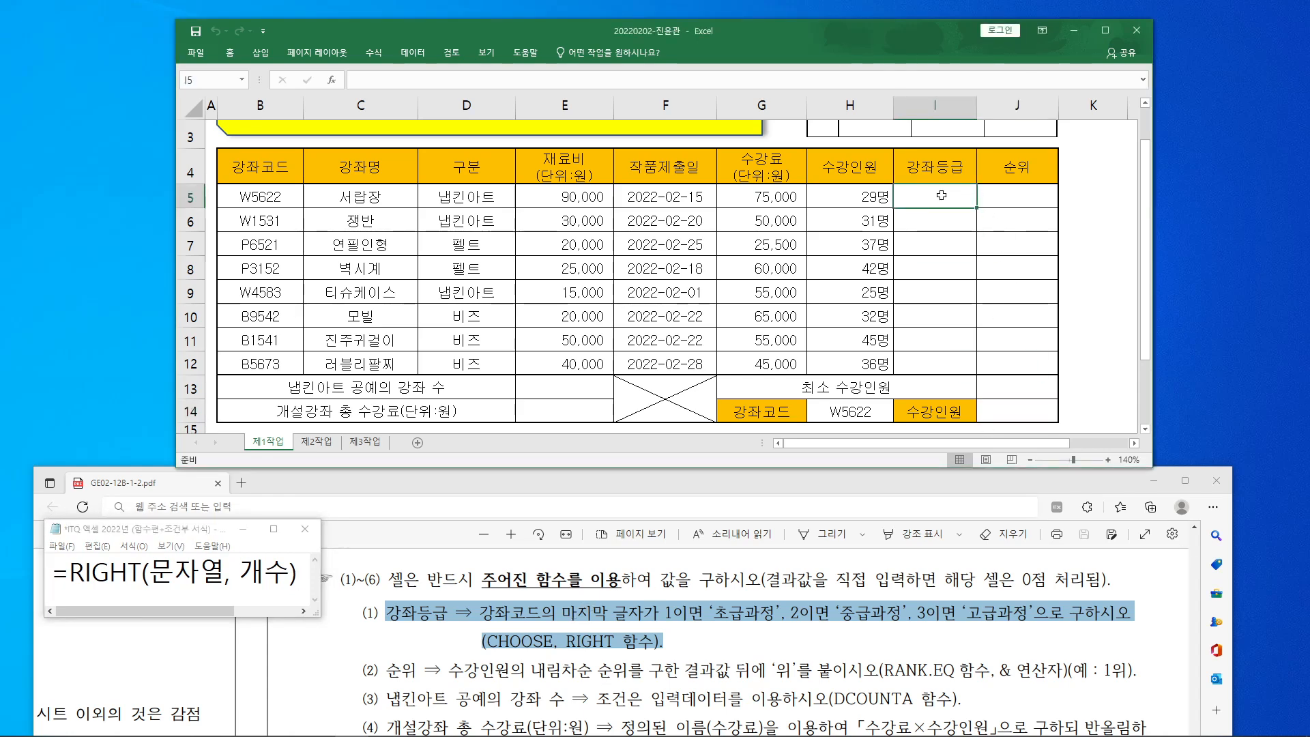
{"action": "left_click", "coordinate": [397, 78]}
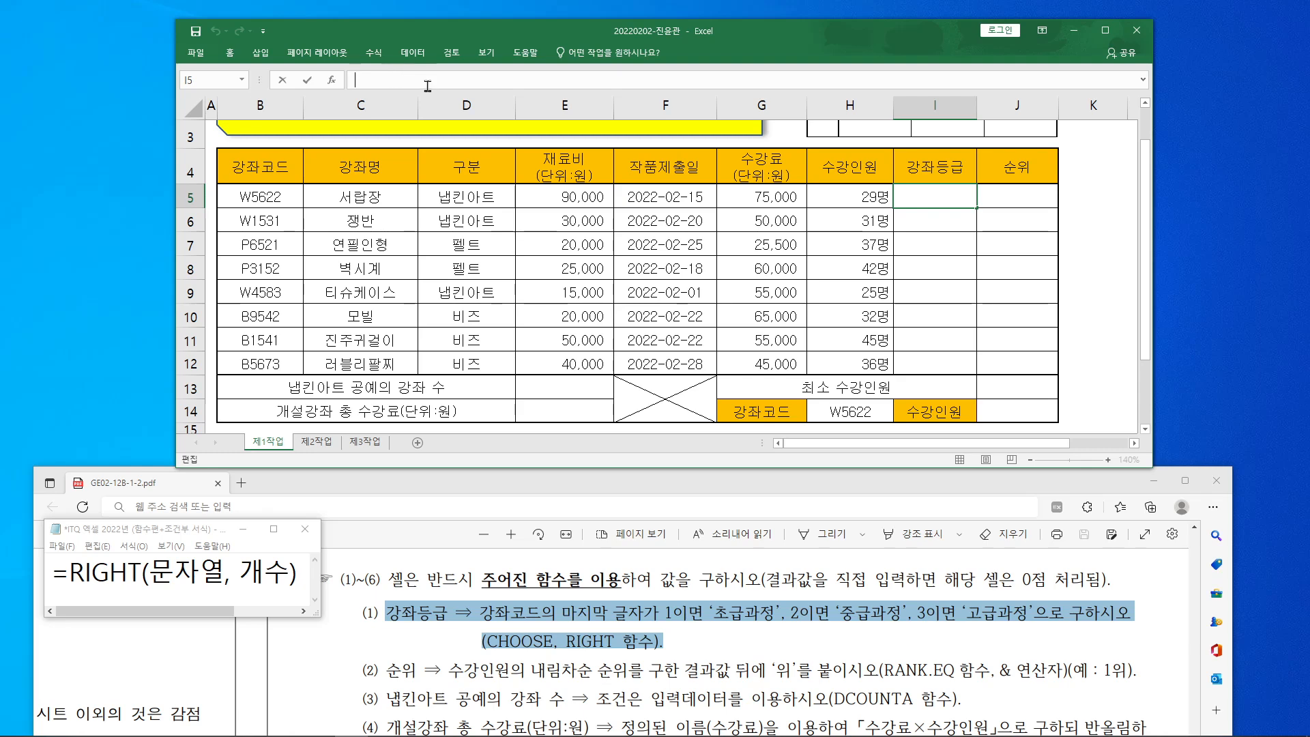
{"action": "type", "text": "=right"}
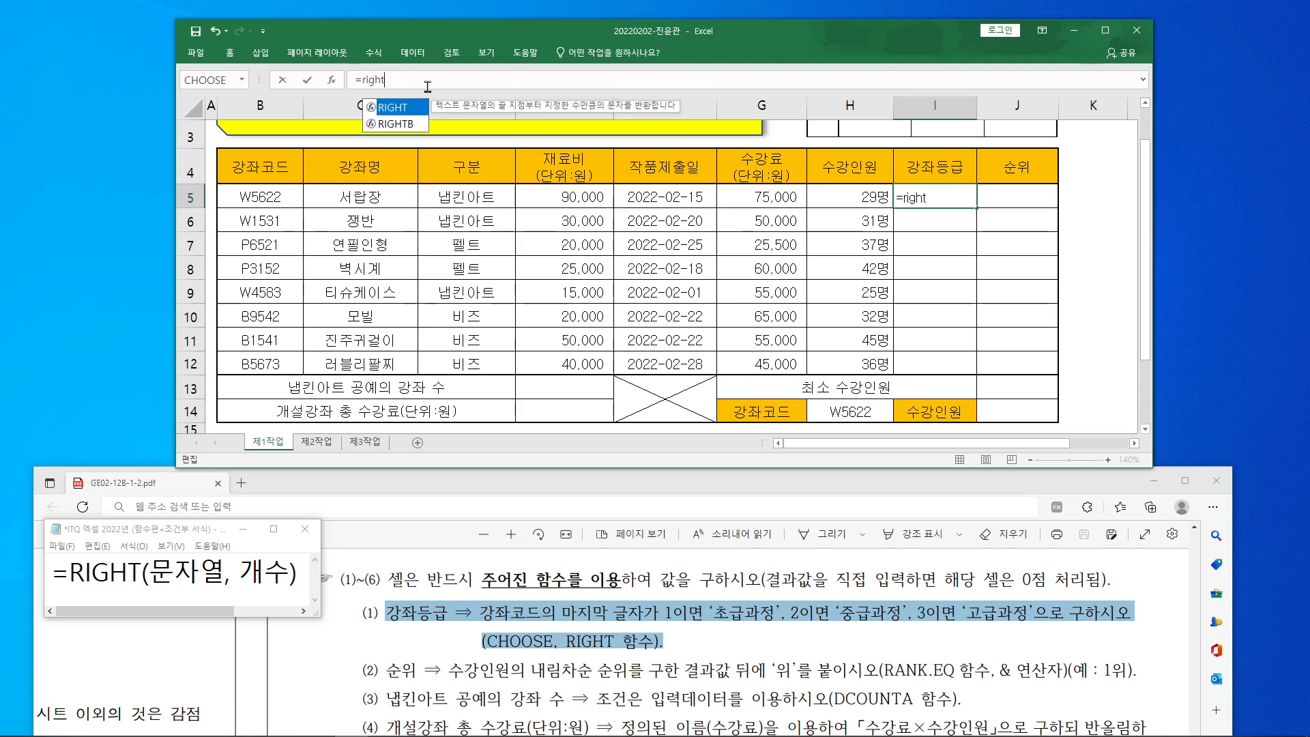
{"action": "type", "text": "("}
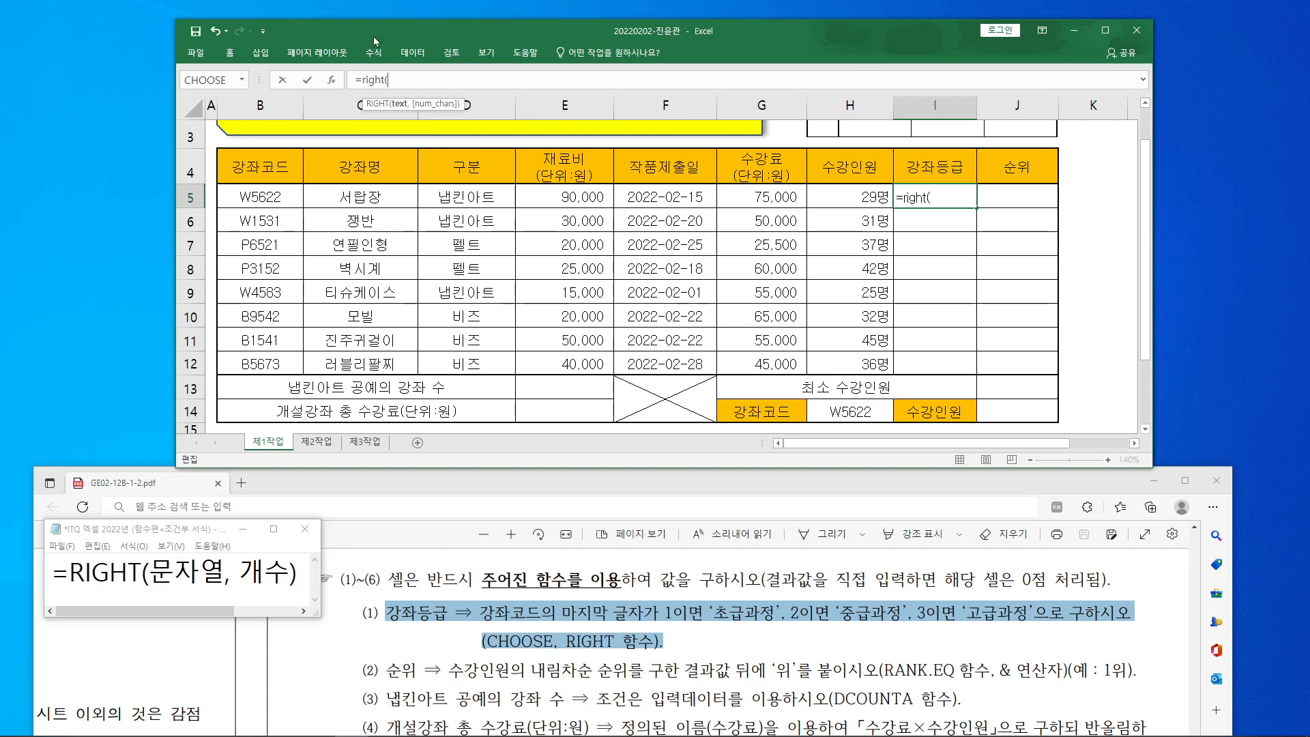
{"action": "left_click", "coordinate": [333, 80]}
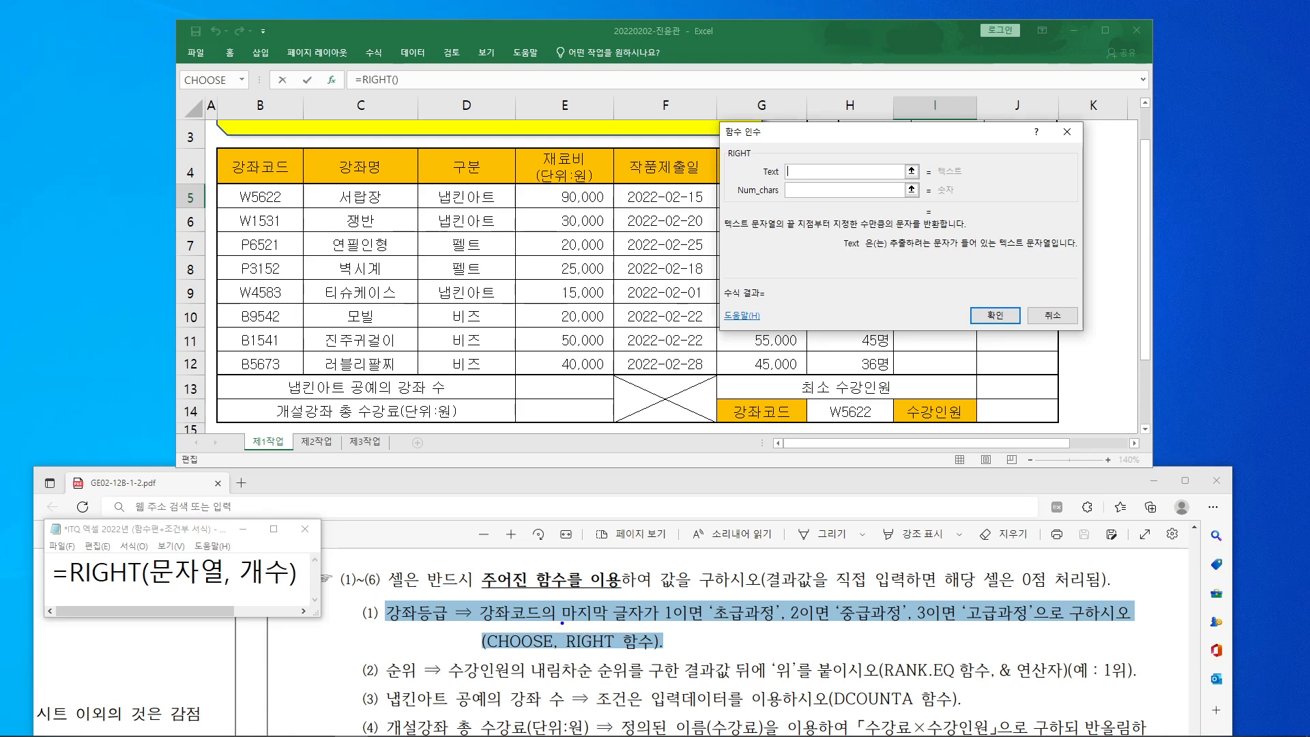
{"action": "left_click_drag", "start_coordinate": [476, 592], "coordinate": [655, 631]}
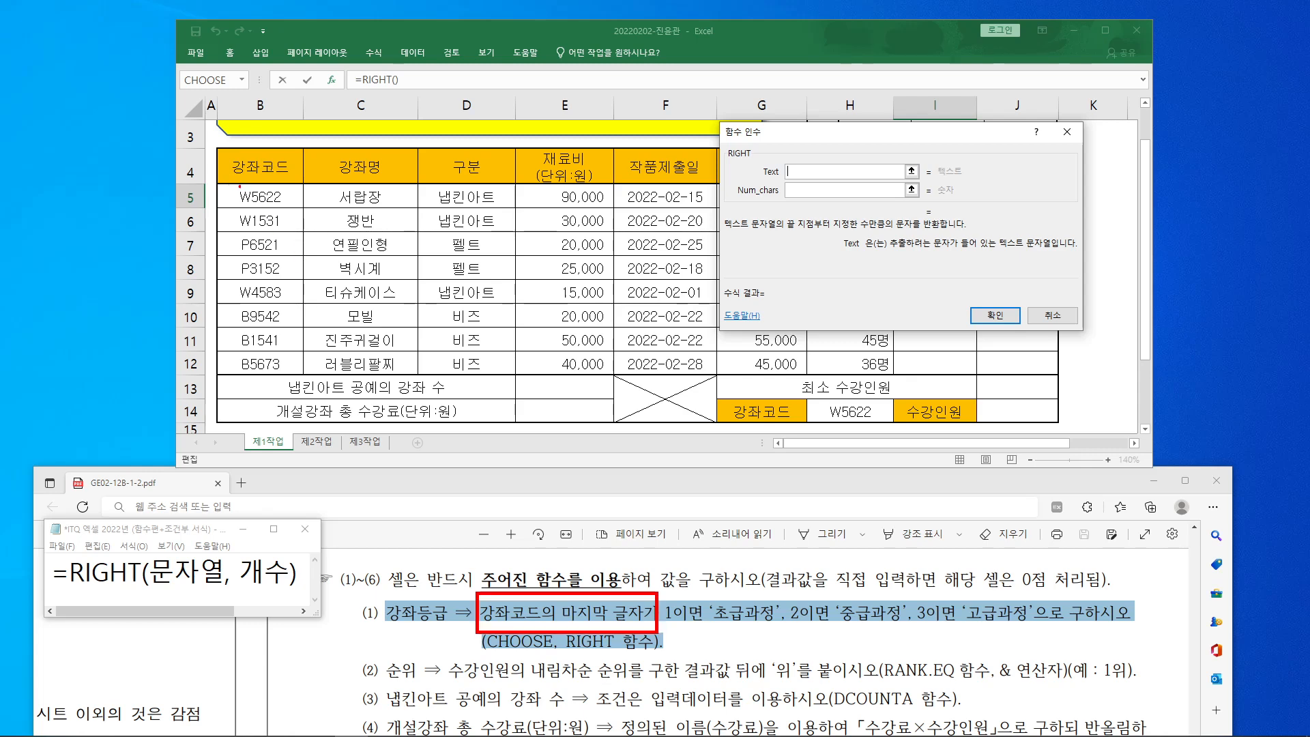
{"action": "mouse_move", "coordinate": [268, 183]}
{"action": "left_mouse_down"}
{"action": "mouse_move", "coordinate": [293, 219]}
{"action": "mouse_move", "coordinate": [299, 374]}
{"action": "left_mouse_up"}
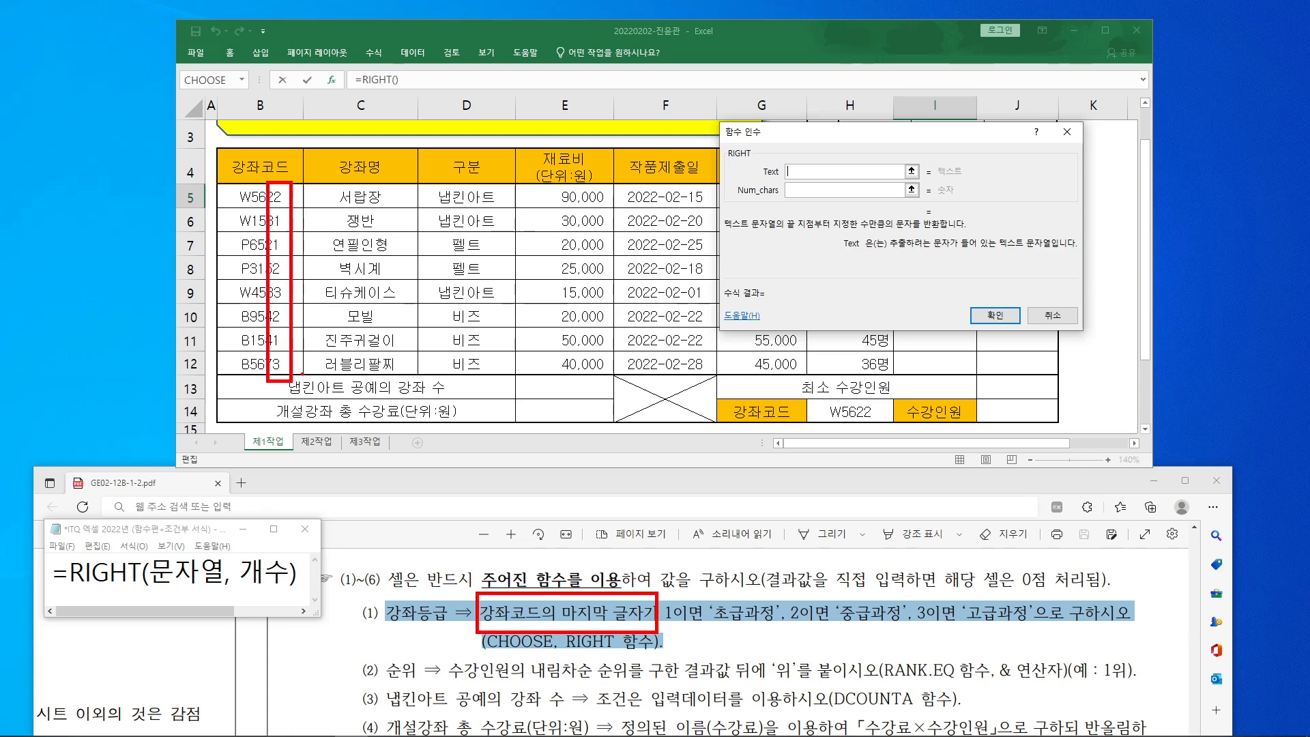
{"action": "key", "text": "Escape"}
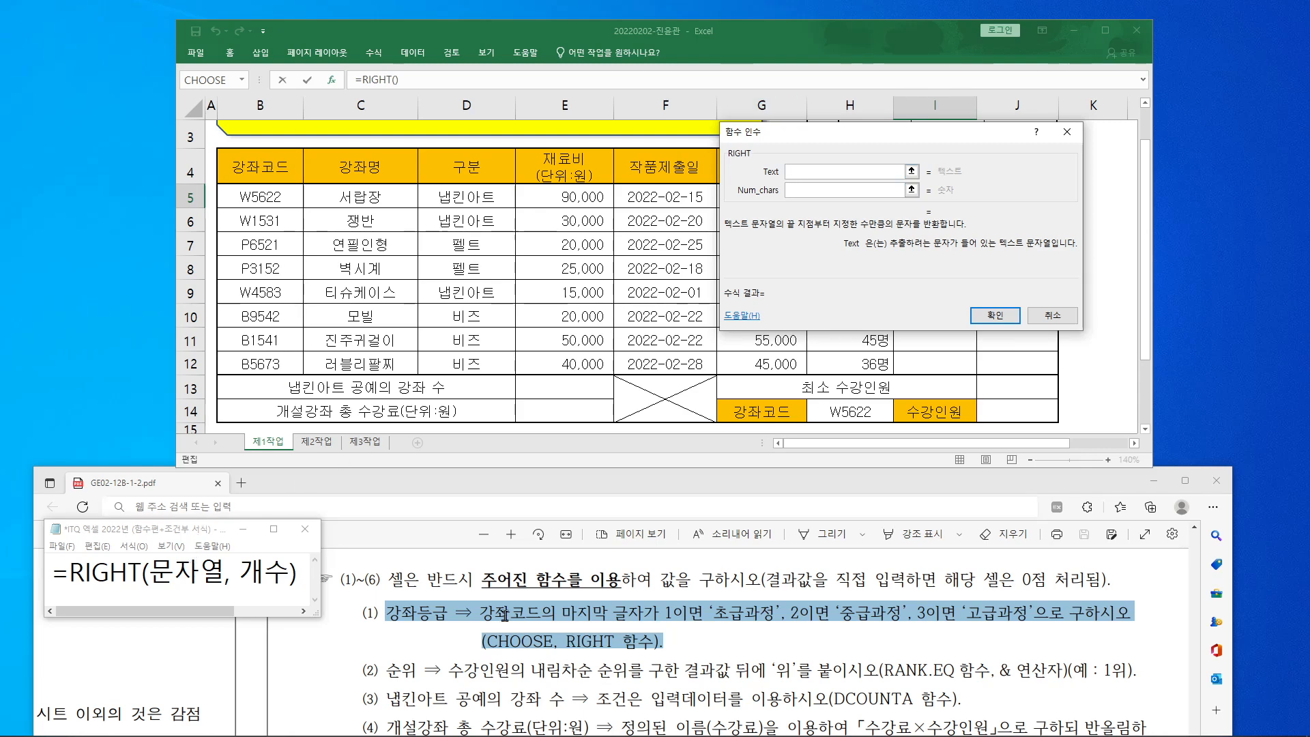
Step: Complete the RIGHT formula with Text B5 and Num_chars 1, and fill it down to I12 without formatting
{"action": "left_click", "coordinate": [273, 197]}
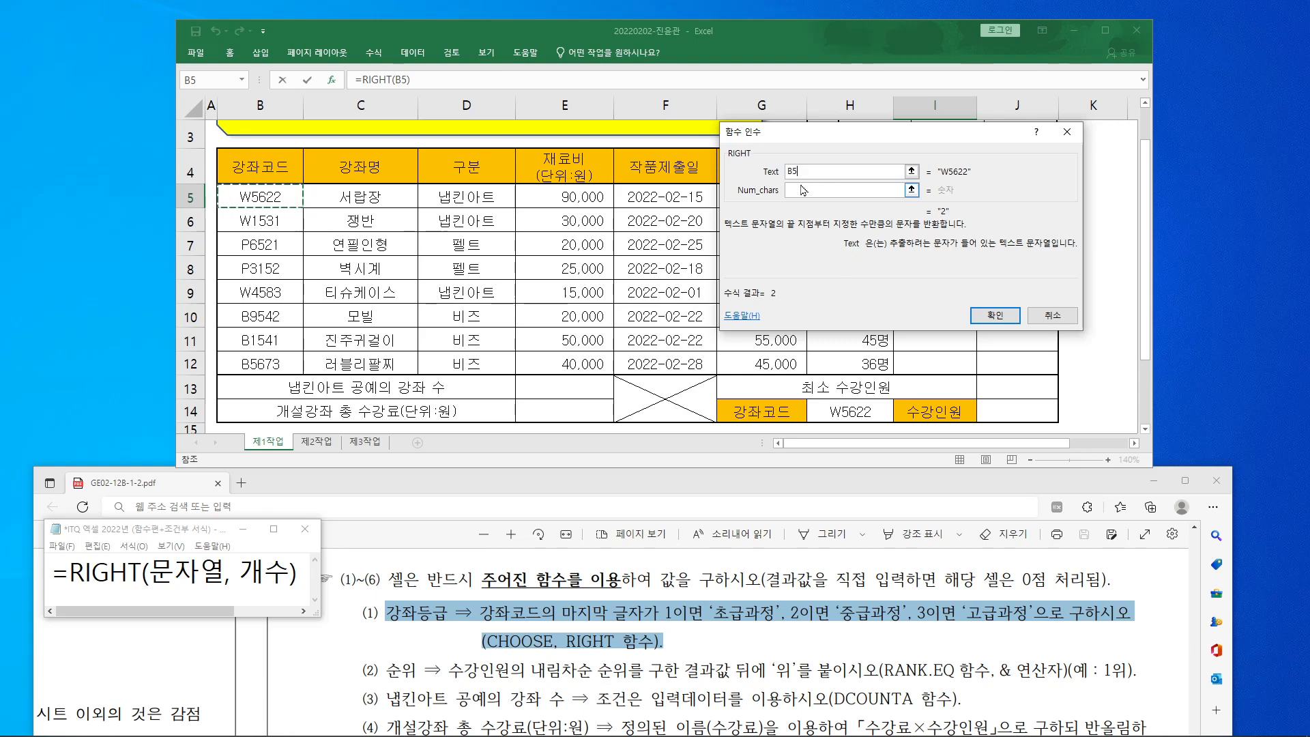
{"action": "key", "text": "Tab"}
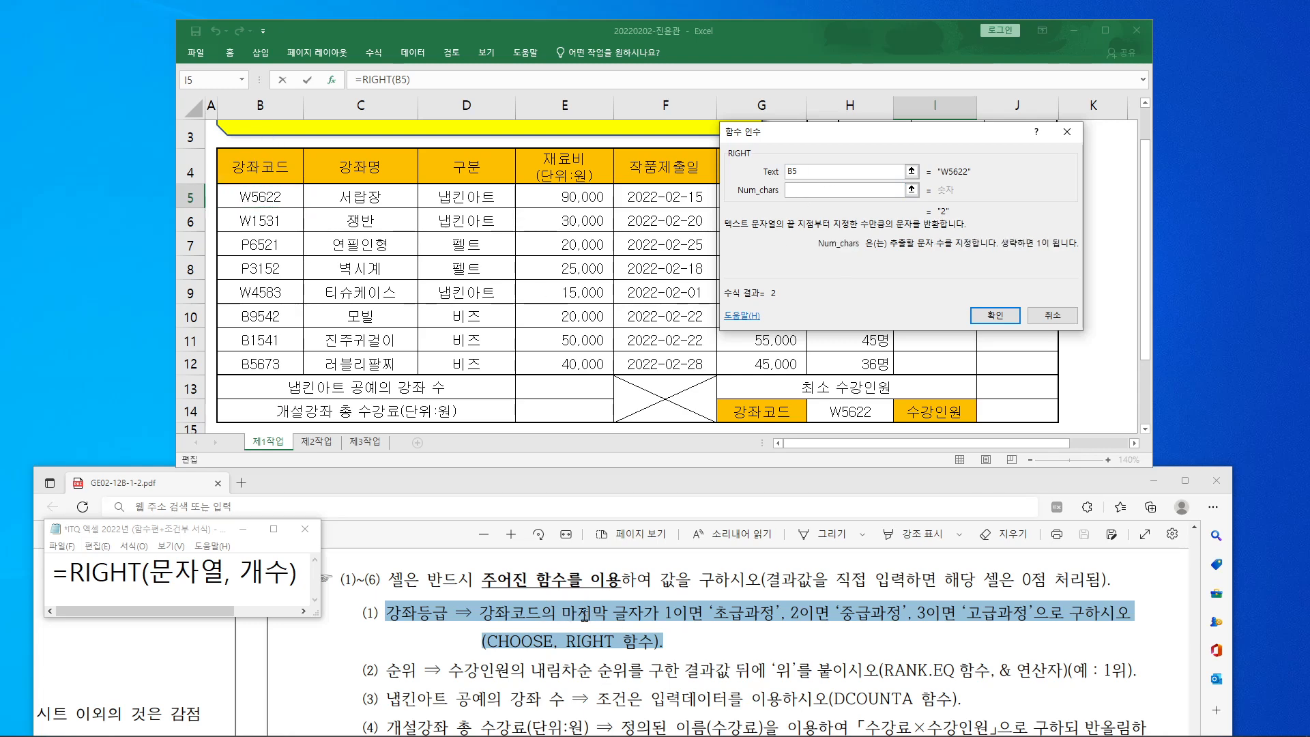
{"action": "type", "text": "1"}
{"action": "left_click", "coordinate": [996, 315]}
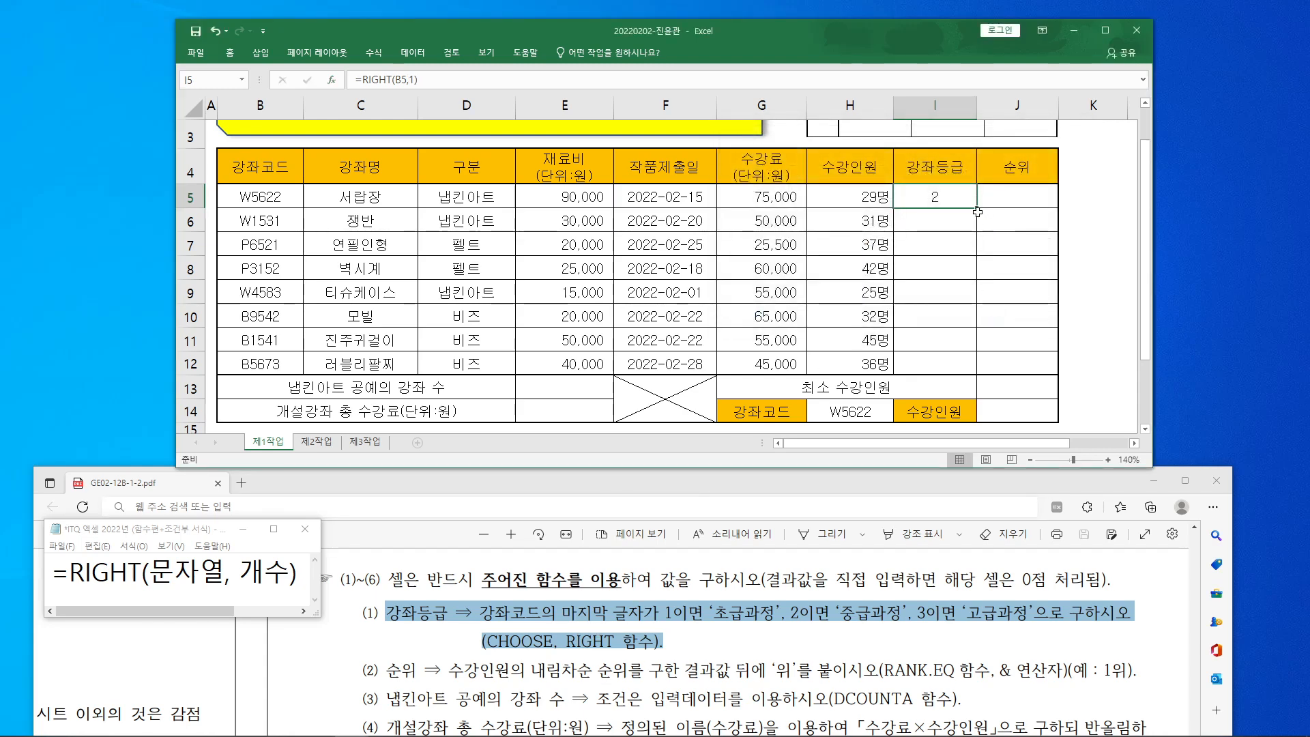
{"action": "left_click_drag", "start_coordinate": [979, 209], "coordinate": [977, 368]}
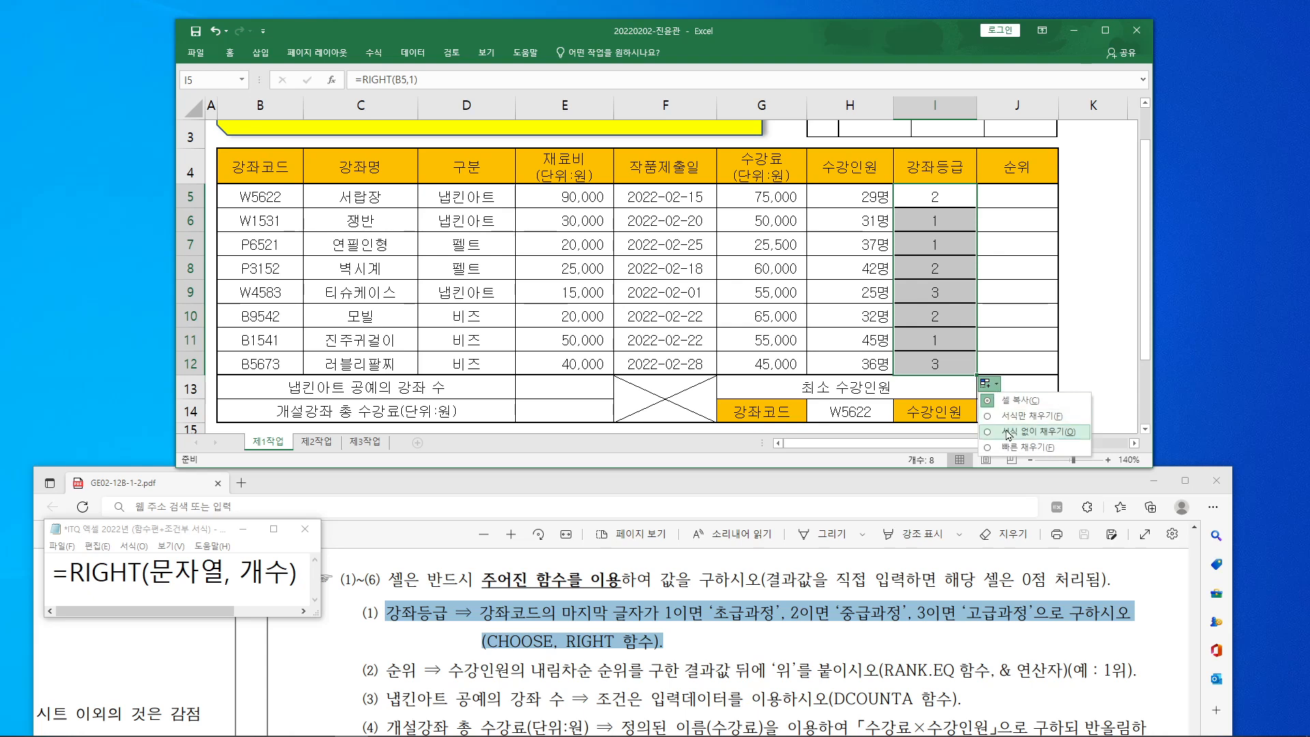
{"action": "left_click", "coordinate": [1078, 318]}
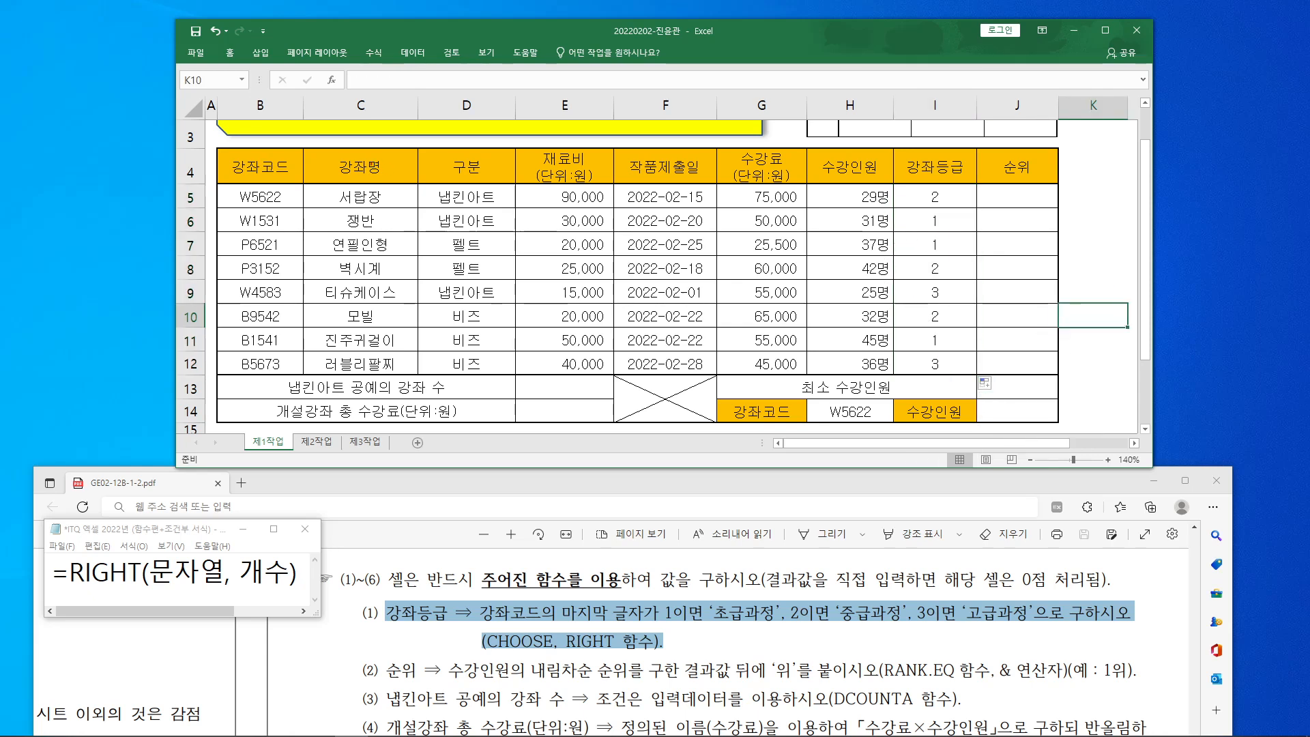
{"action": "mouse_move", "coordinate": [270, 184]}
{"action": "left_mouse_down"}
{"action": "mouse_move", "coordinate": [289, 197]}
{"action": "mouse_move", "coordinate": [292, 376]}
{"action": "left_mouse_up"}
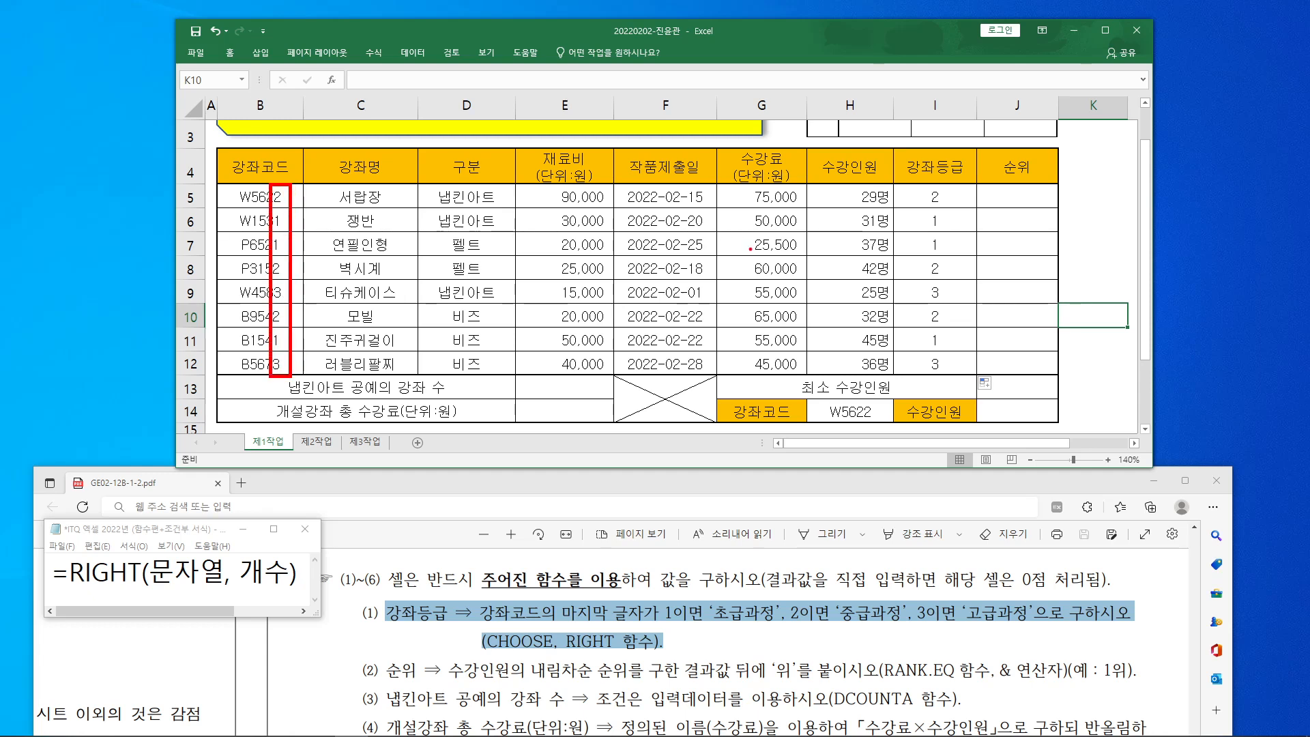
{"action": "mouse_move", "coordinate": [925, 185]}
{"action": "left_mouse_down"}
{"action": "mouse_move", "coordinate": [940, 198]}
{"action": "mouse_move", "coordinate": [951, 380]}
{"action": "left_mouse_up"}
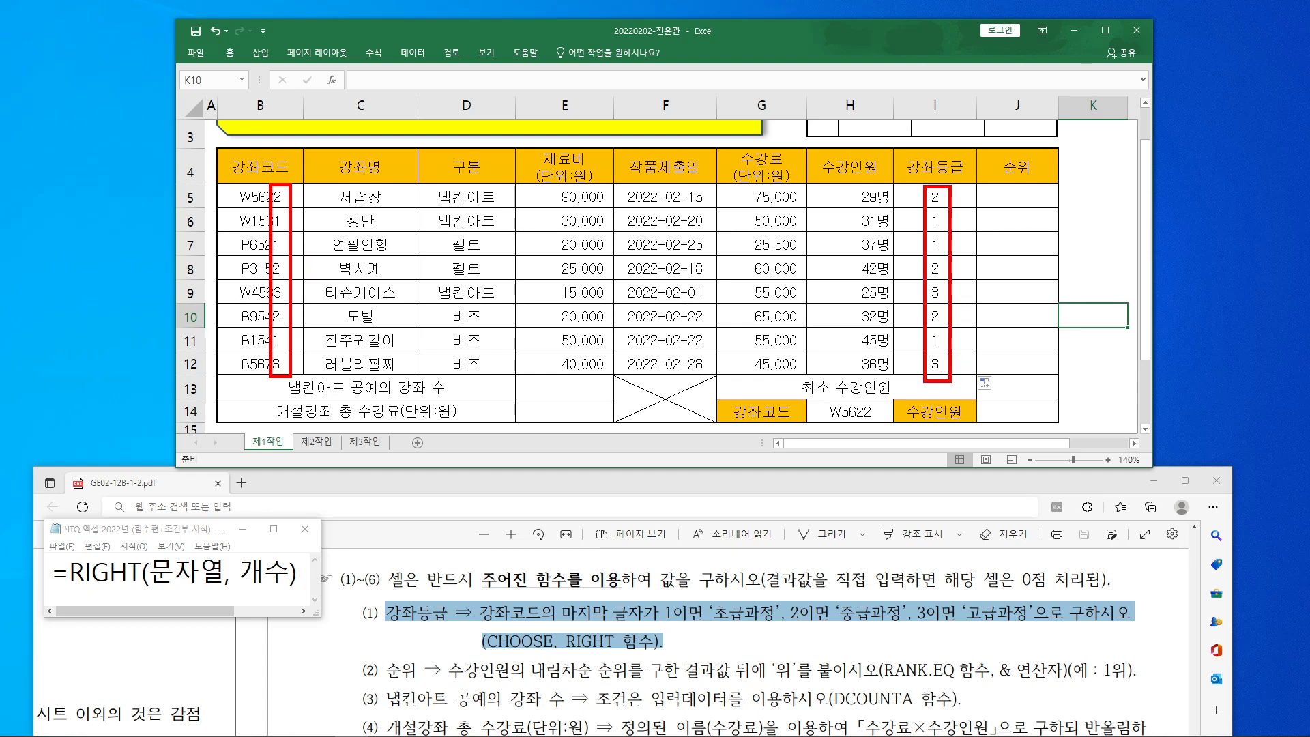
{"action": "mouse_move", "coordinate": [485, 598]}
{"action": "left_mouse_down"}
{"action": "mouse_move", "coordinate": [640, 618]}
{"action": "mouse_move", "coordinate": [641, 633]}
{"action": "left_mouse_up"}
{"action": "mouse_move", "coordinate": [172, 548]}
{"action": "left_mouse_down"}
{"action": "mouse_move", "coordinate": [194, 567]}
{"action": "mouse_move", "coordinate": [188, 591]}
{"action": "left_mouse_up"}
{"action": "mouse_move", "coordinate": [281, 590]}
{"action": "left_mouse_down"}
{"action": "mouse_move", "coordinate": [258, 550]}
{"action": "mouse_move", "coordinate": [272, 600]}
{"action": "left_mouse_up"}
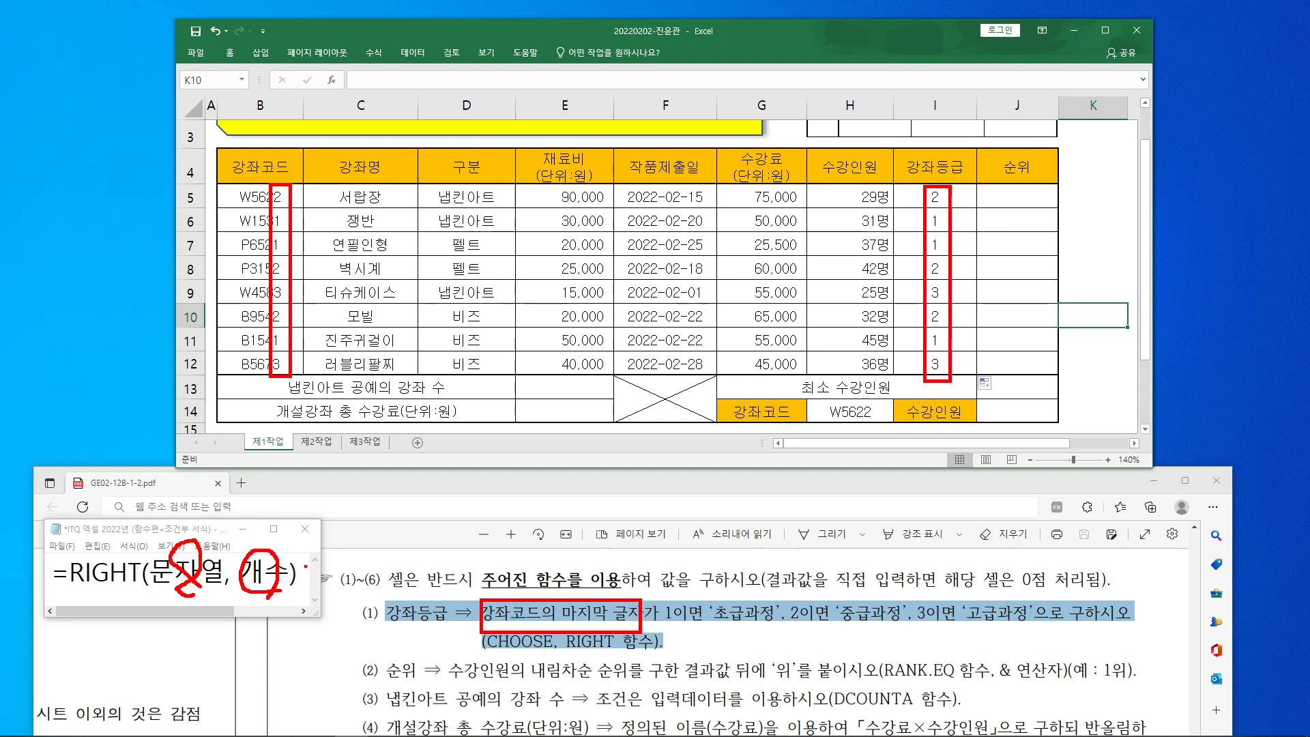
{"action": "key", "text": "Escape"}
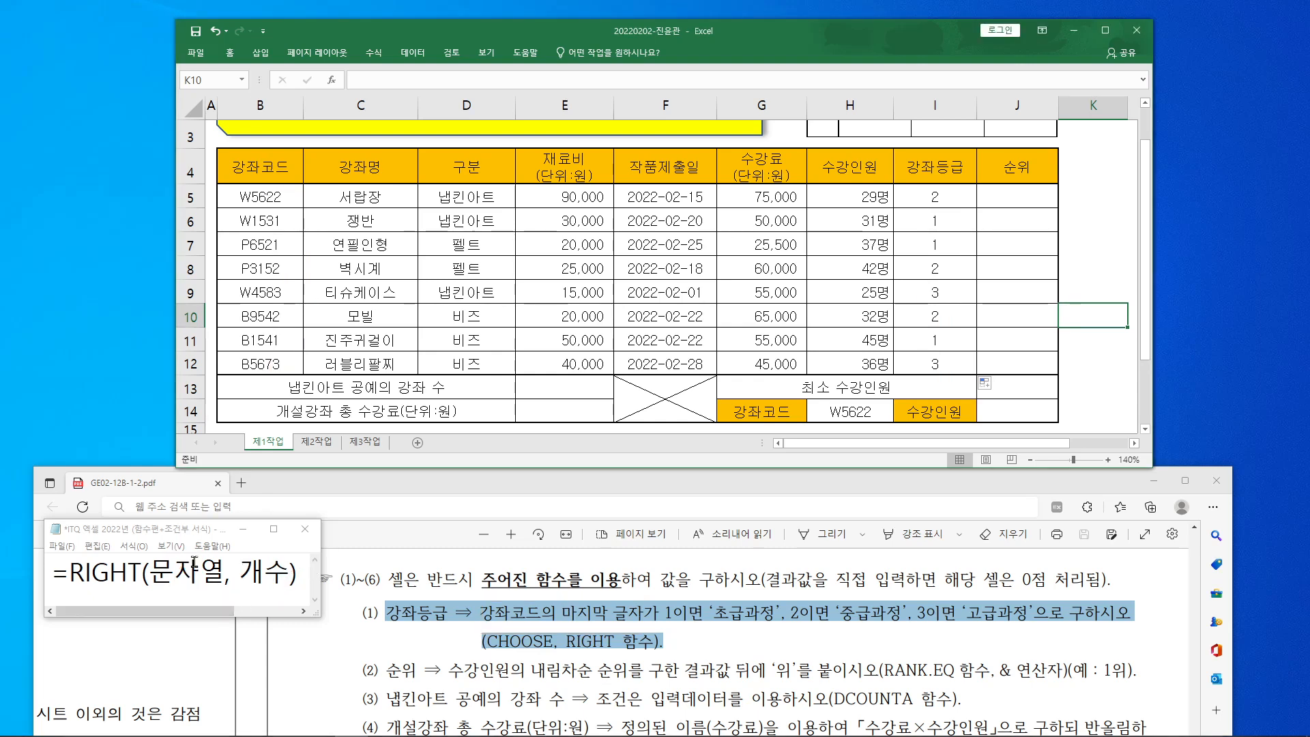
Step: Cut the RIGHT expression out of the formula in I5, start a CHOOSE function instead, and open its arguments dialog
{"action": "left_click", "coordinate": [955, 199]}
{"action": "left_click_drag", "start_coordinate": [363, 80], "coordinate": [440, 79]}
{"action": "right_click", "coordinate": [411, 82]}
{"action": "left_click", "coordinate": [444, 88]}
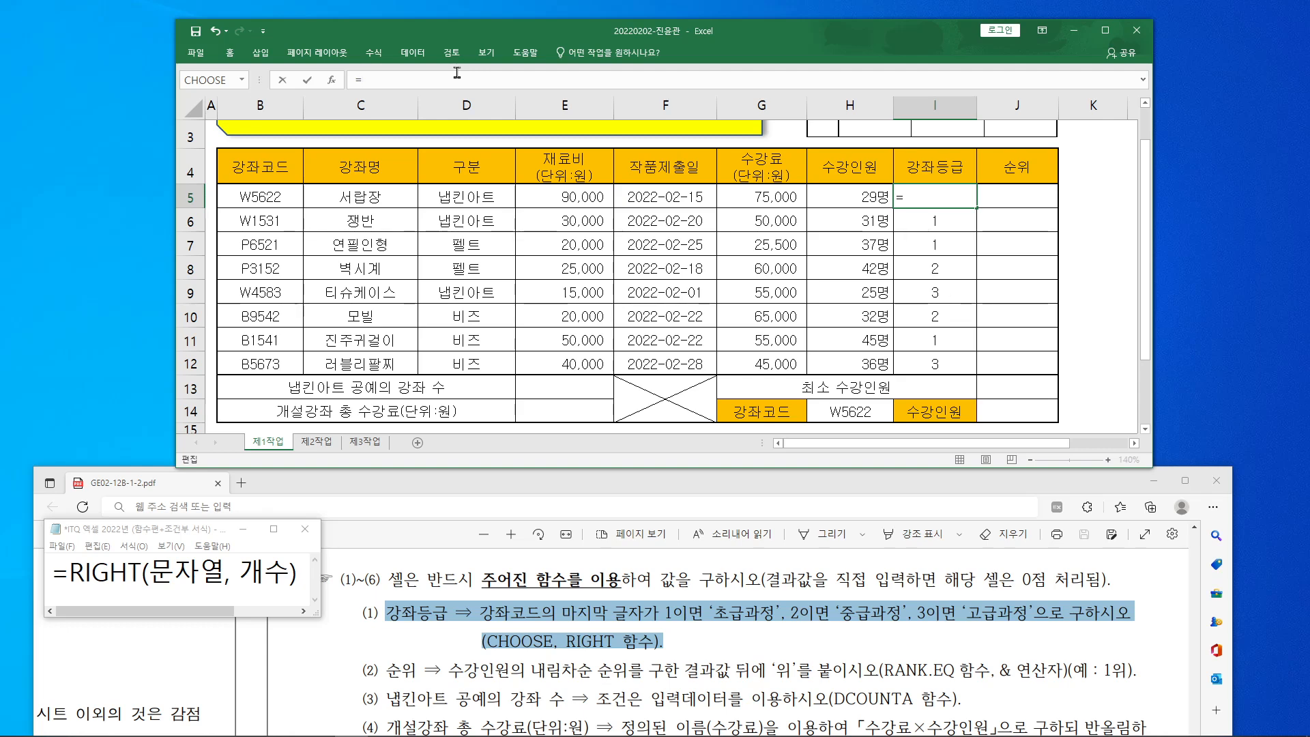
{"action": "type", "text": "choose"}
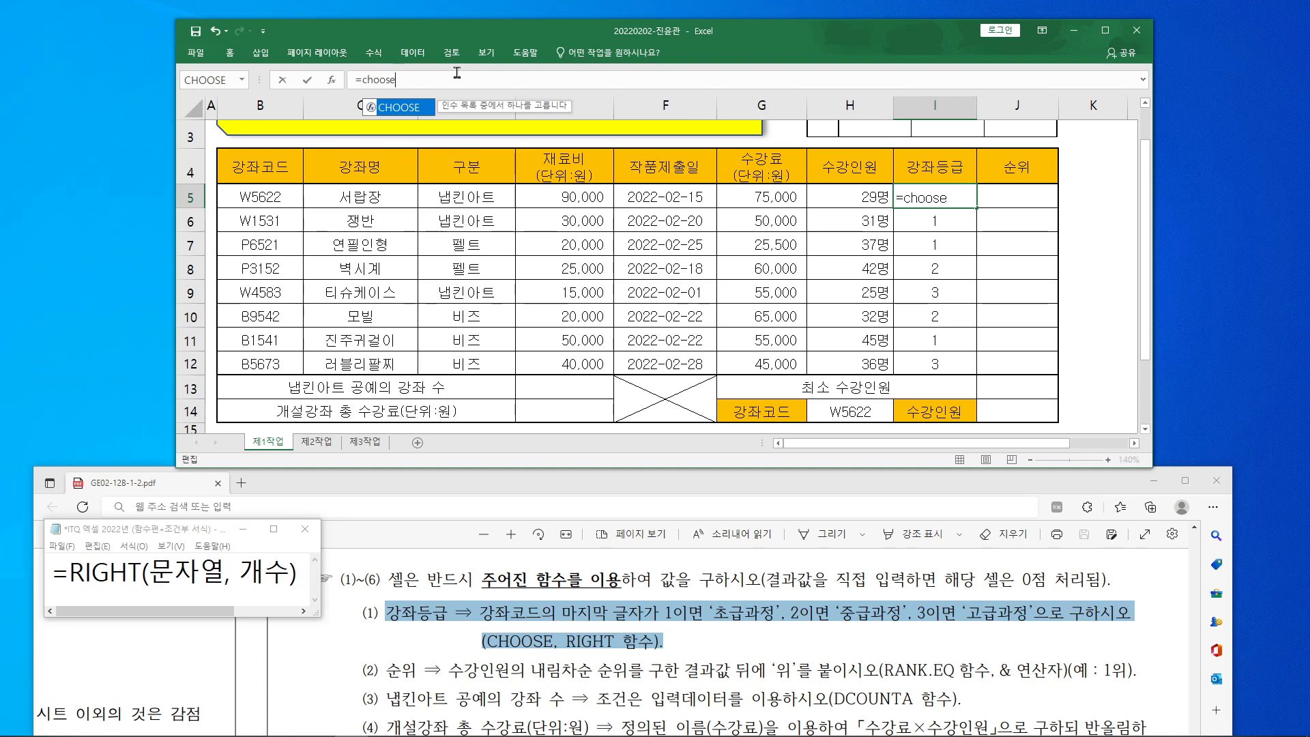
{"action": "type", "text": "("}
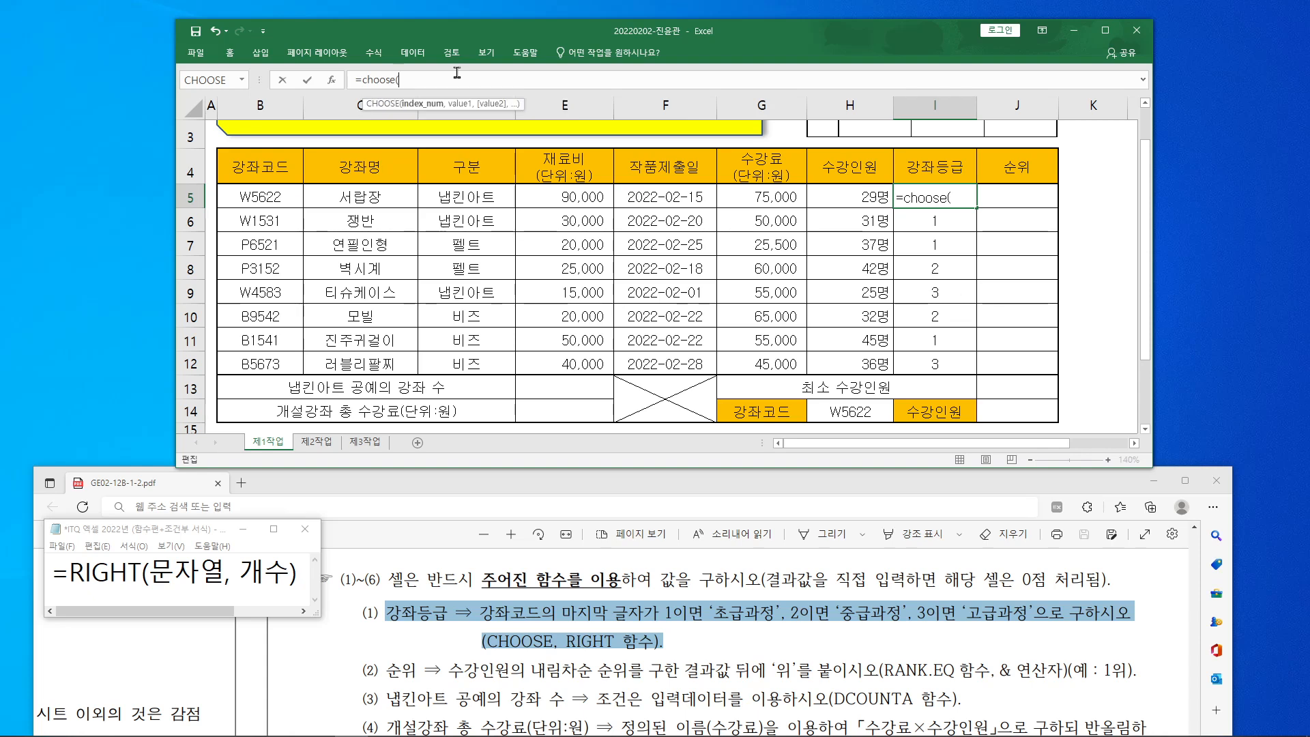
{"action": "left_click", "coordinate": [333, 80]}
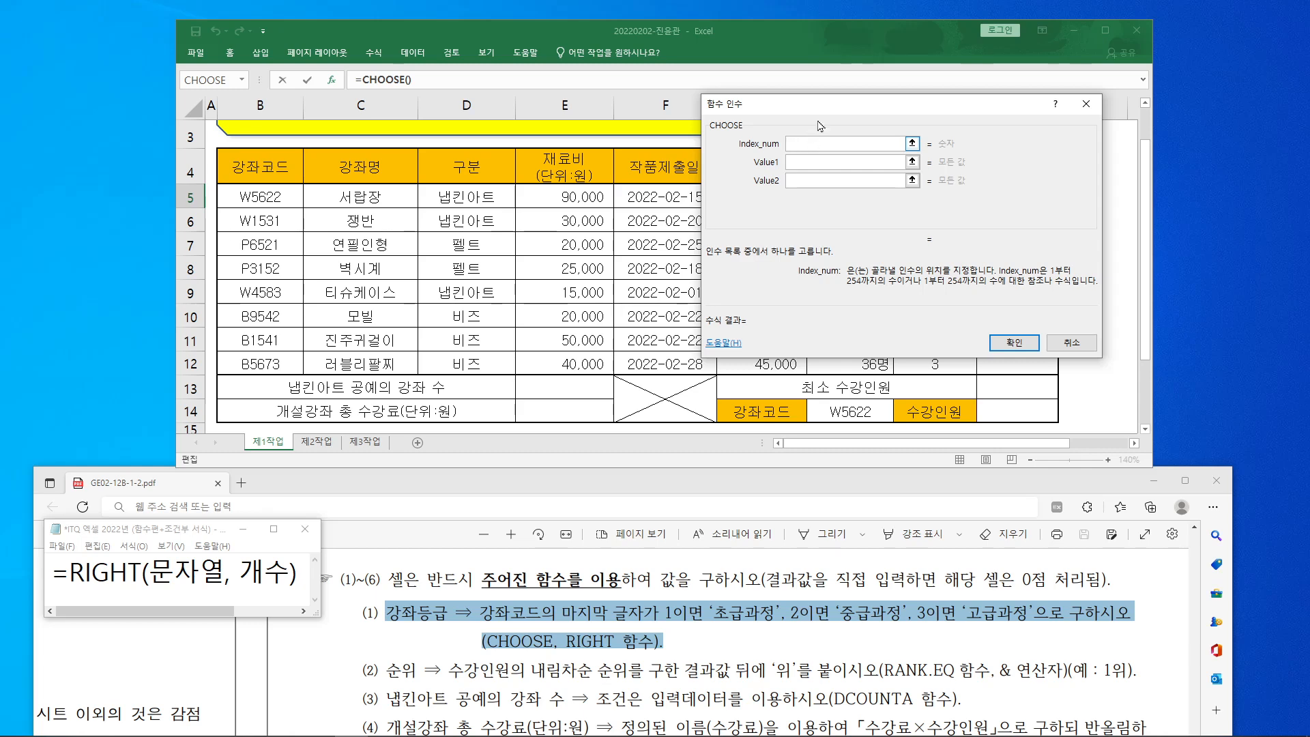
Step: Complete the CHOOSE formula in I5 with index RIGHT(B5,1) and the values 초급과정, 중급과정 and 고급과정
{"action": "type", "text": "RIGHT(B5,1)"}
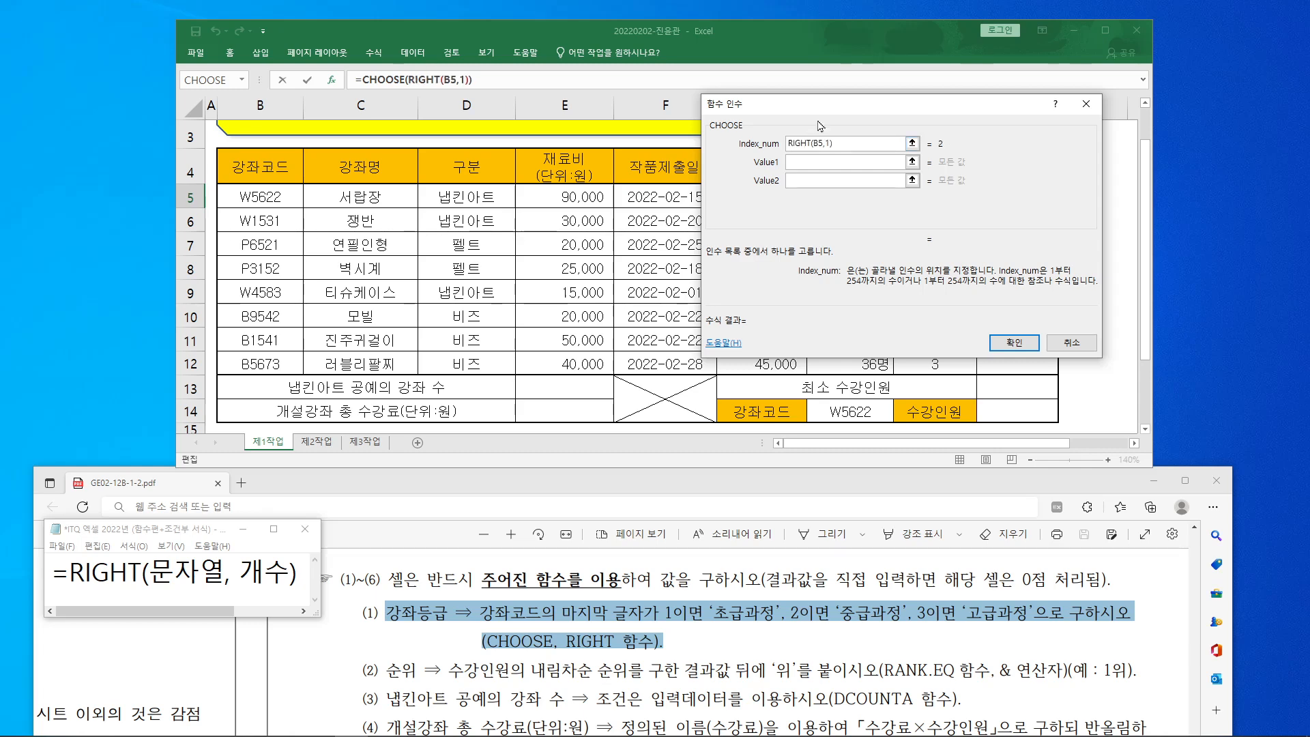
{"action": "left_click", "coordinate": [811, 163]}
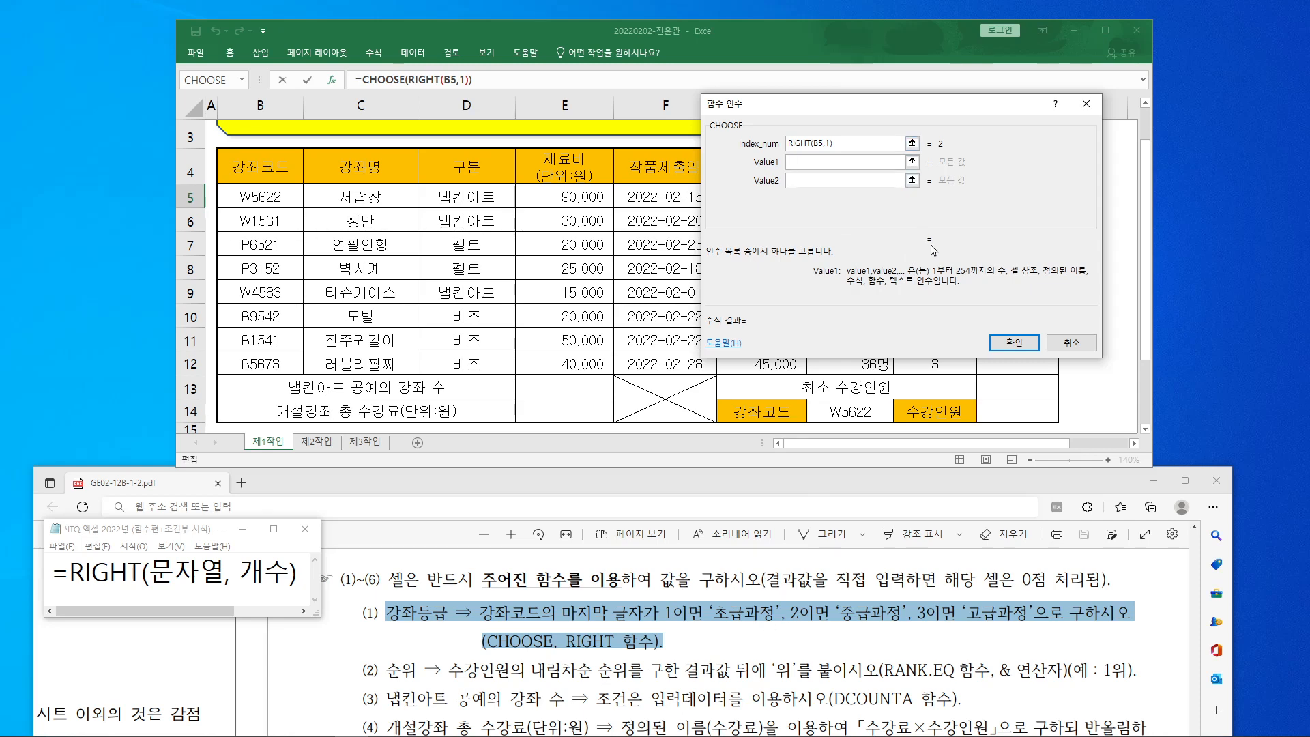
{"action": "type", "text": "초급과정"}
{"action": "key", "text": "Tab"}
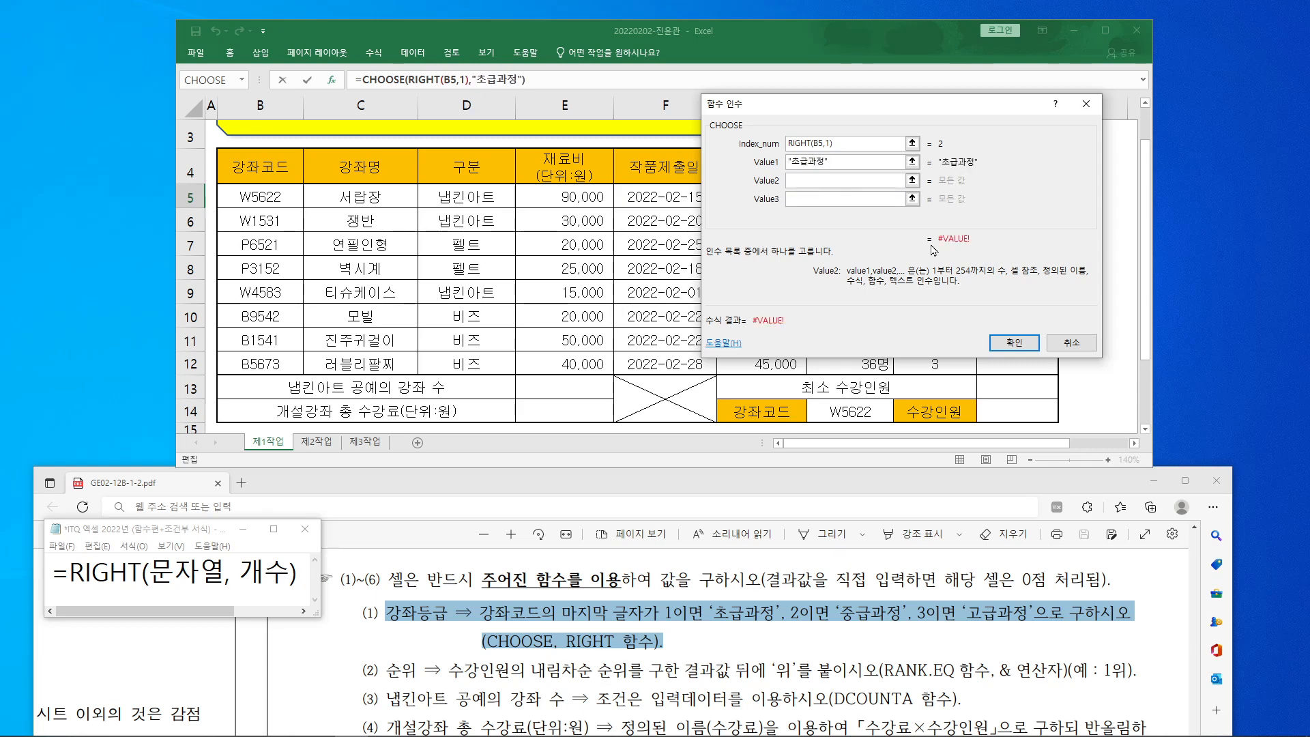
{"action": "type", "text": "중급과ㅈㅇ"}
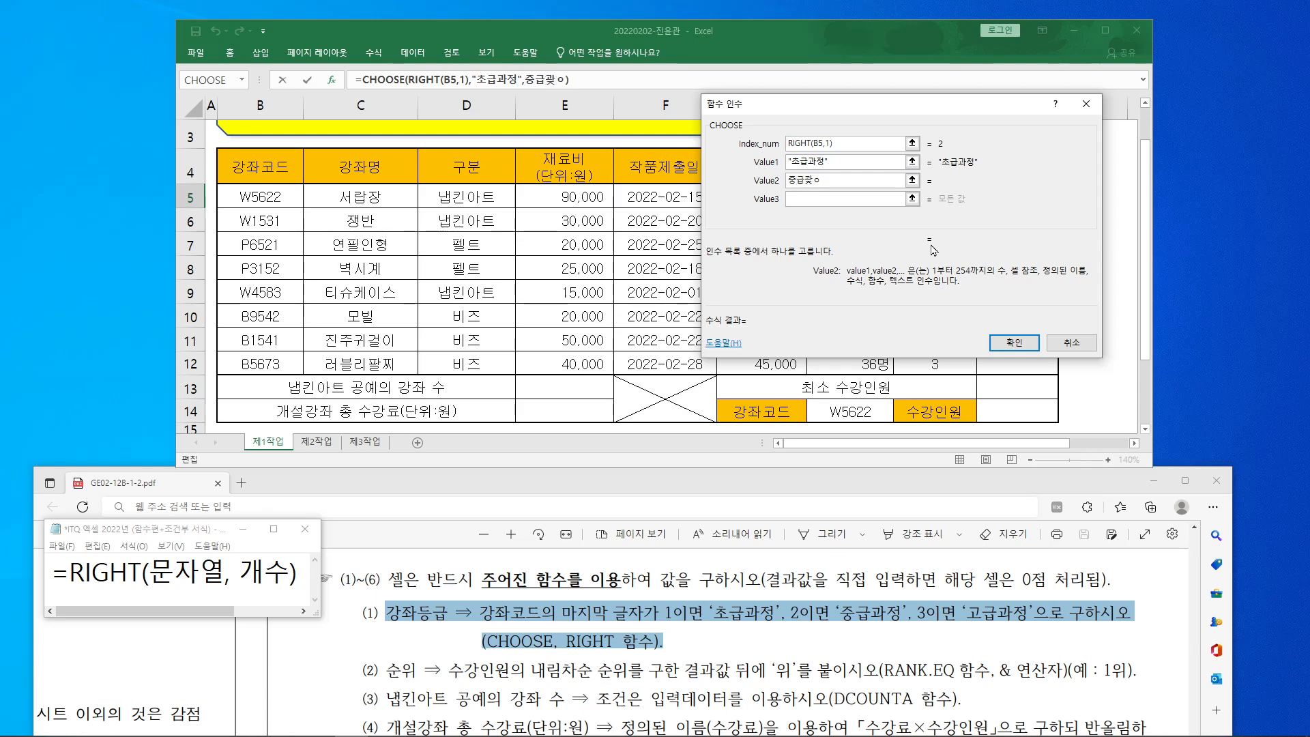
{"action": "type", "text": "ㅓㅇ"}
{"action": "key", "text": "Tab"}
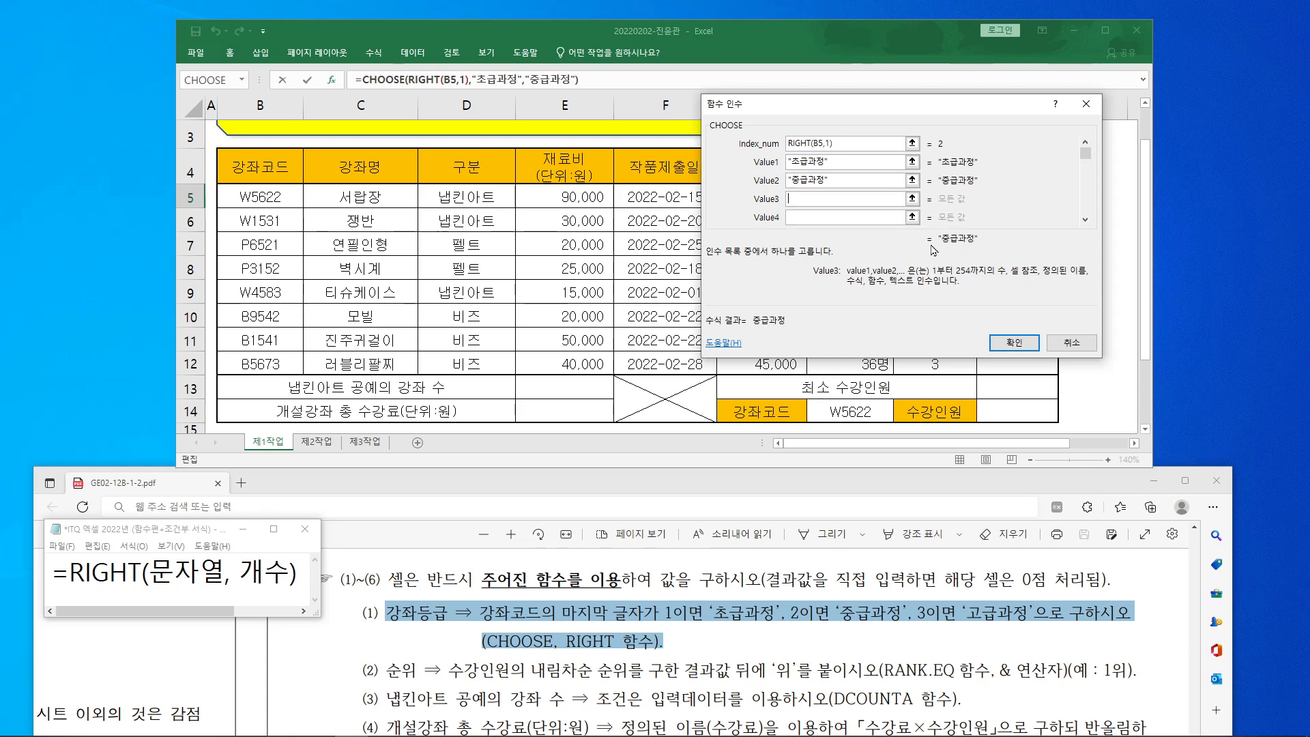
{"action": "type", "text": "ㄱㅗㄱㅡㅂㄱㅗㅏㅈㅓㅇ"}
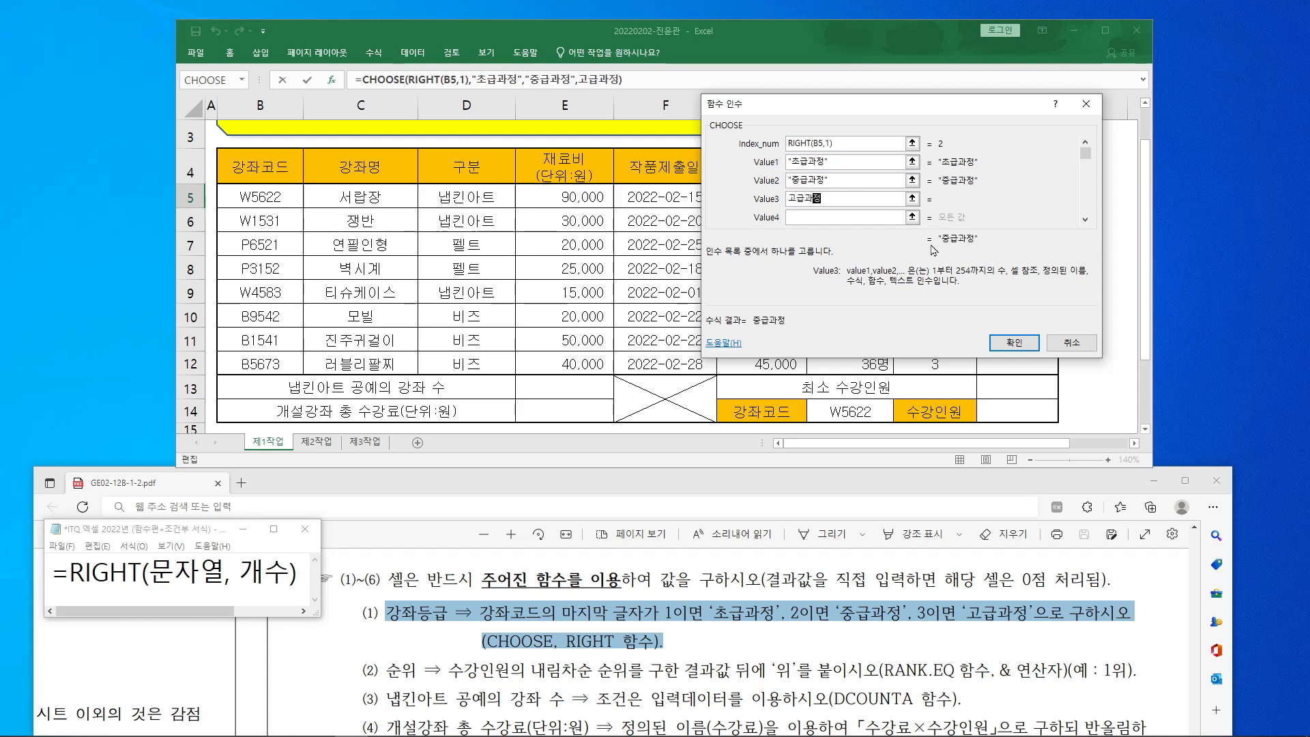
{"action": "key", "text": "Tab"}
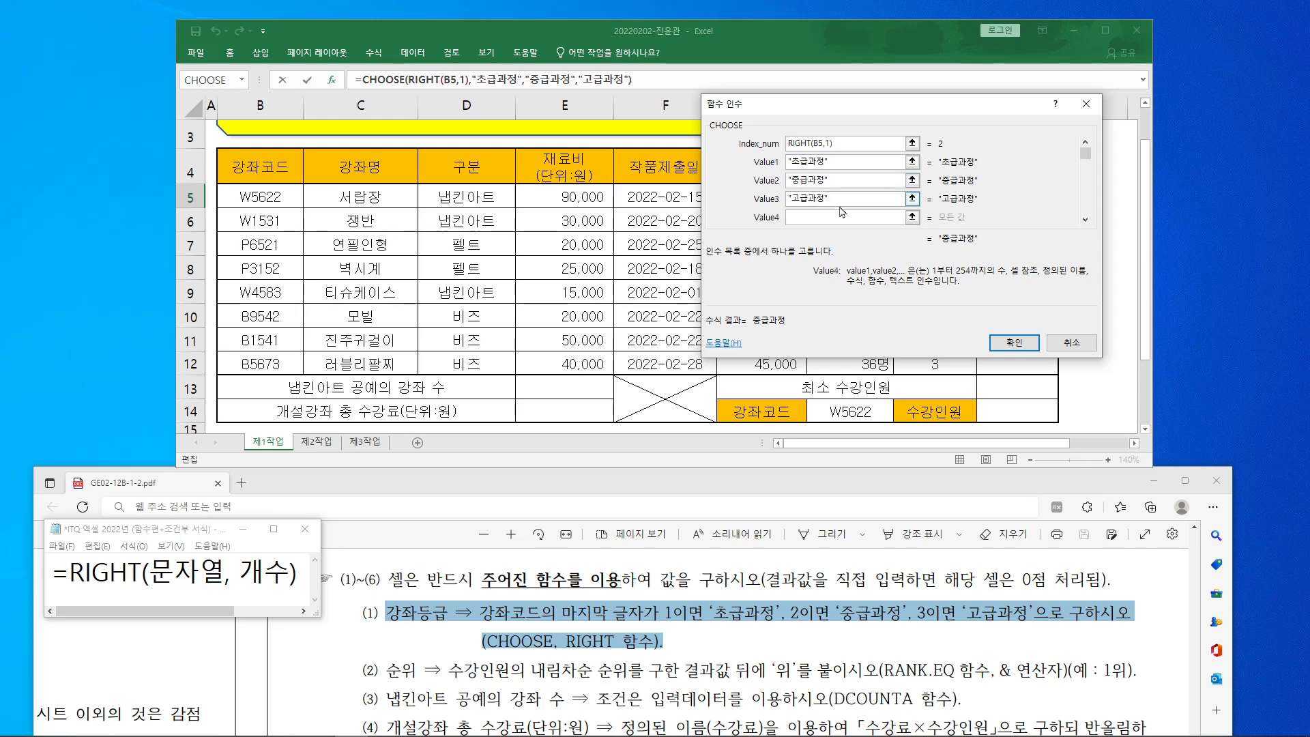
{"action": "left_click_drag", "start_coordinate": [842, 102], "coordinate": [433, 115]}
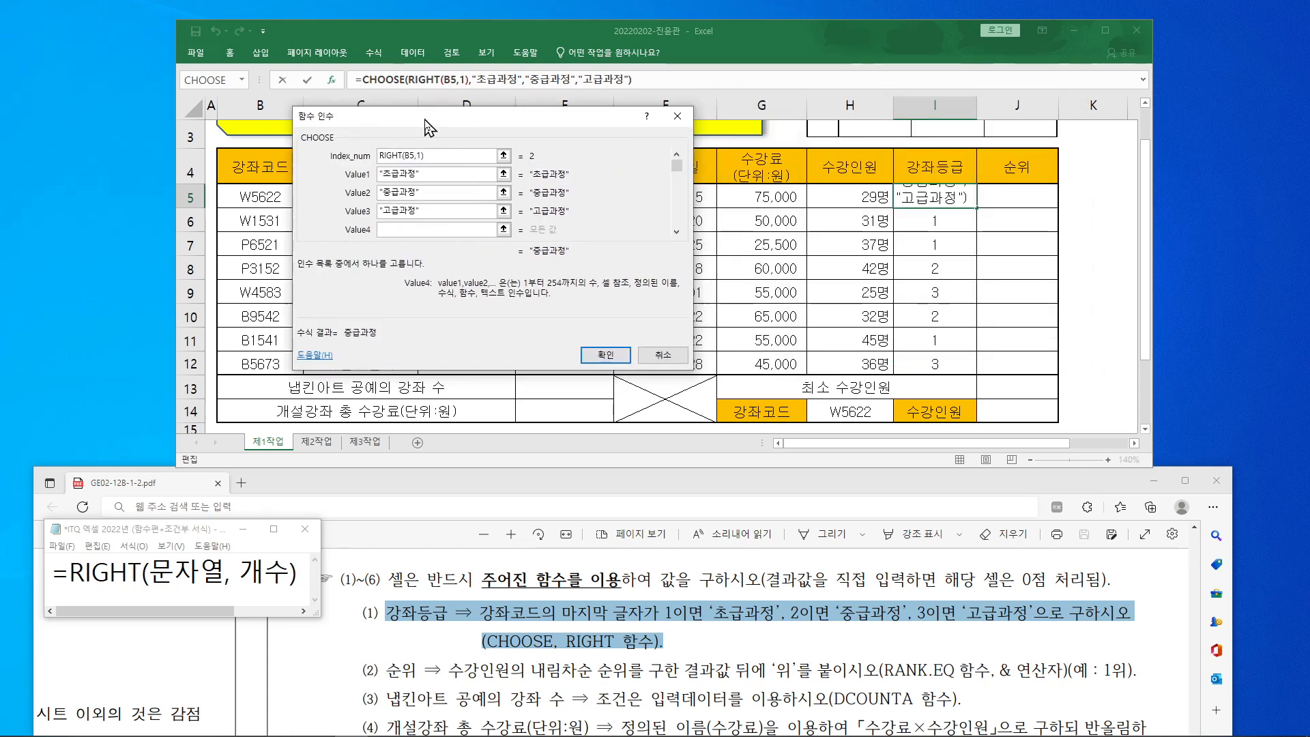
{"action": "left_click", "coordinate": [613, 355]}
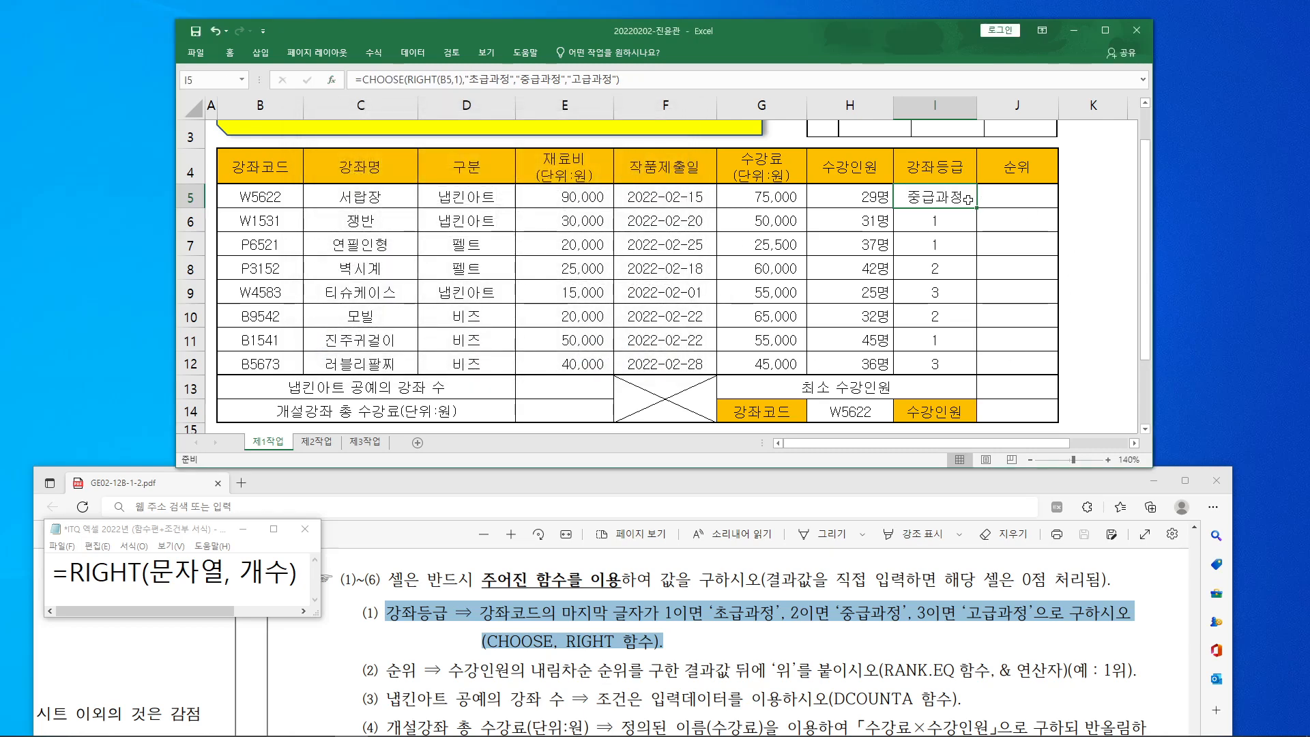
Step: Fill the CHOOSE formula from I5 down to I12 without formatting
{"action": "left_click_drag", "start_coordinate": [977, 207], "coordinate": [977, 371]}
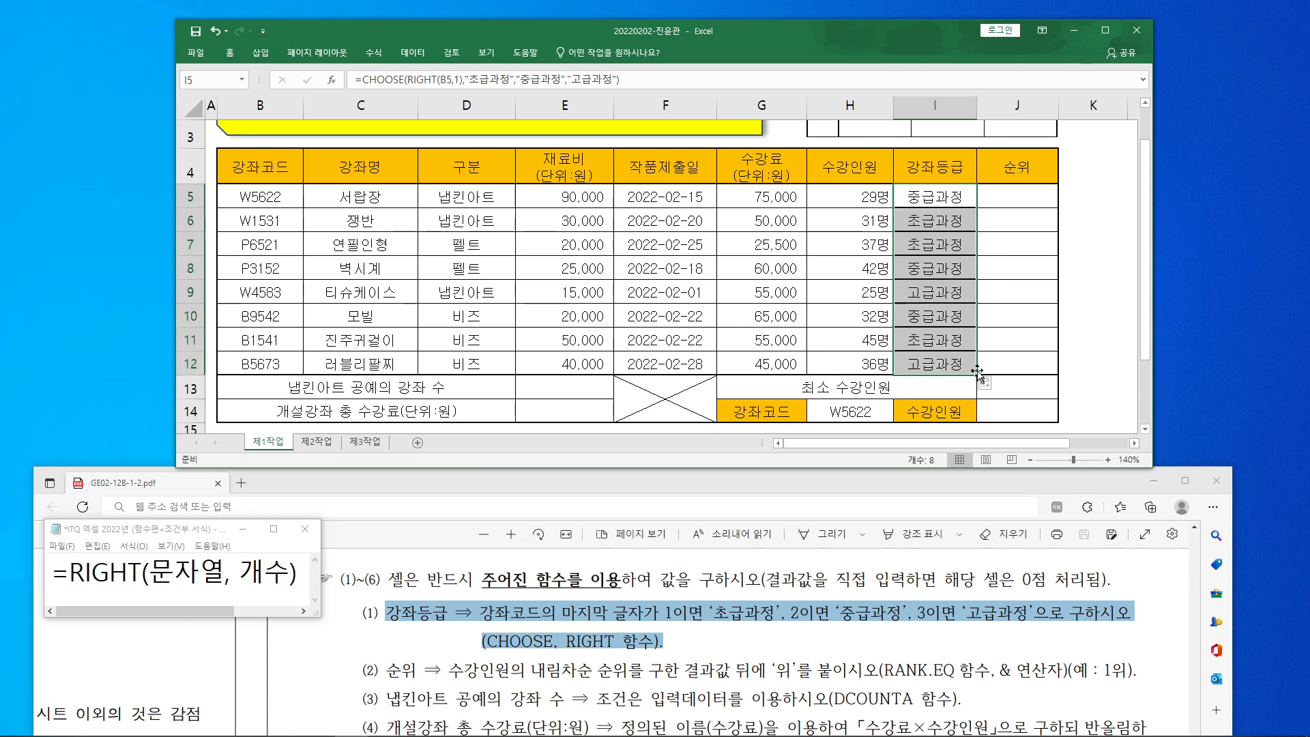
{"action": "left_click", "coordinate": [996, 384]}
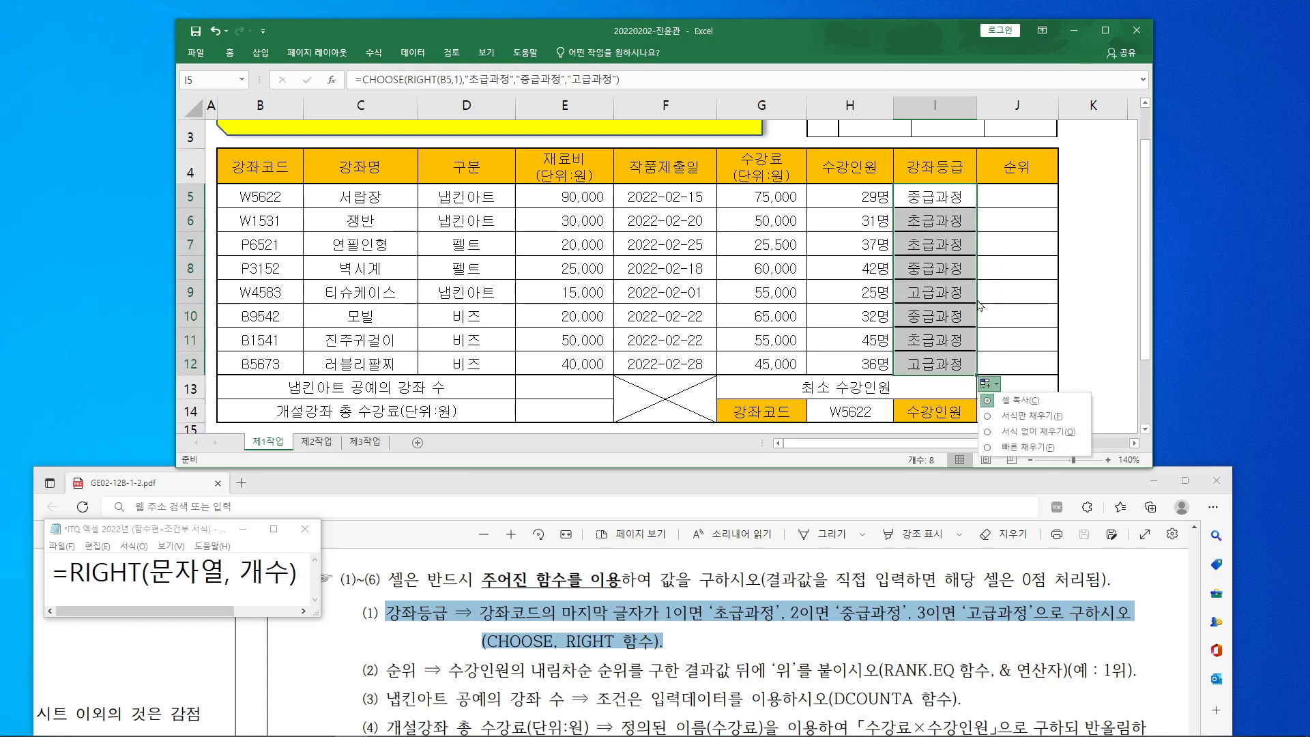
{"action": "left_click", "coordinate": [1020, 433]}
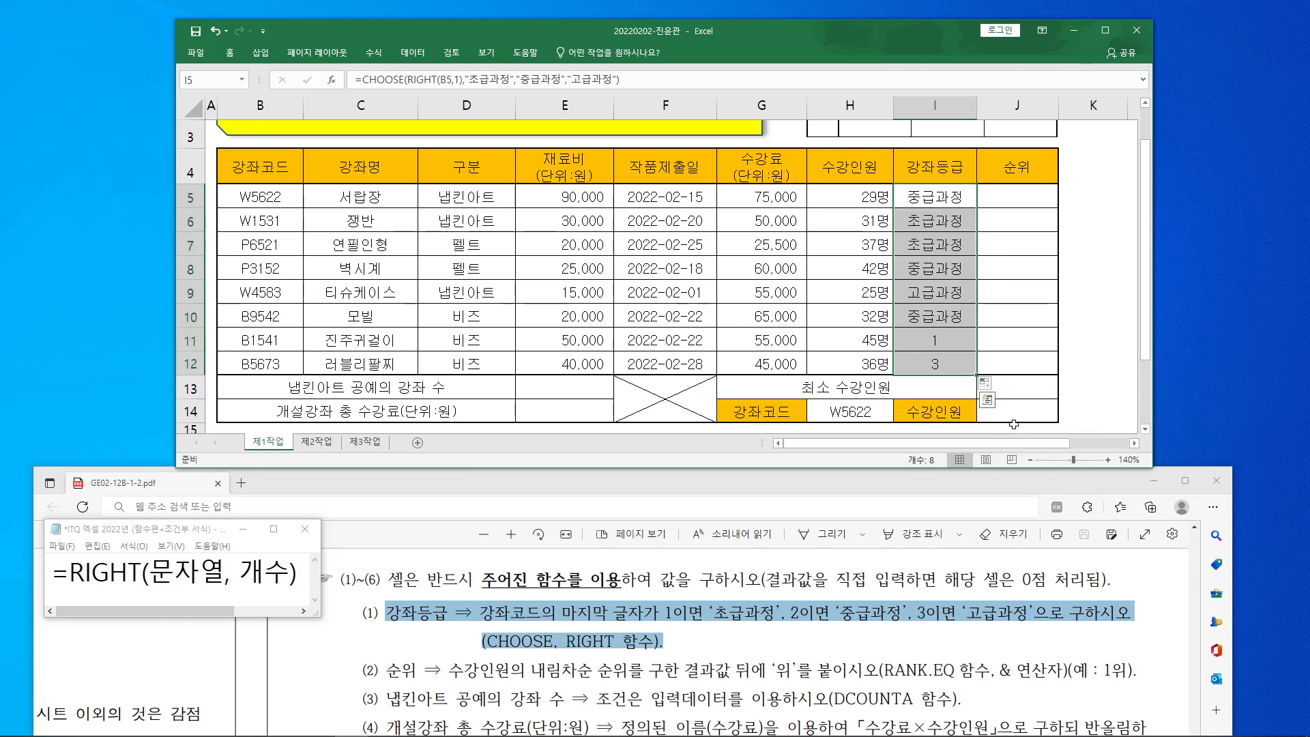
Step: Select the first 순위 cell, J5, and highlight the text of instruction (2) in the PDF
{"action": "left_click", "coordinate": [1035, 200]}
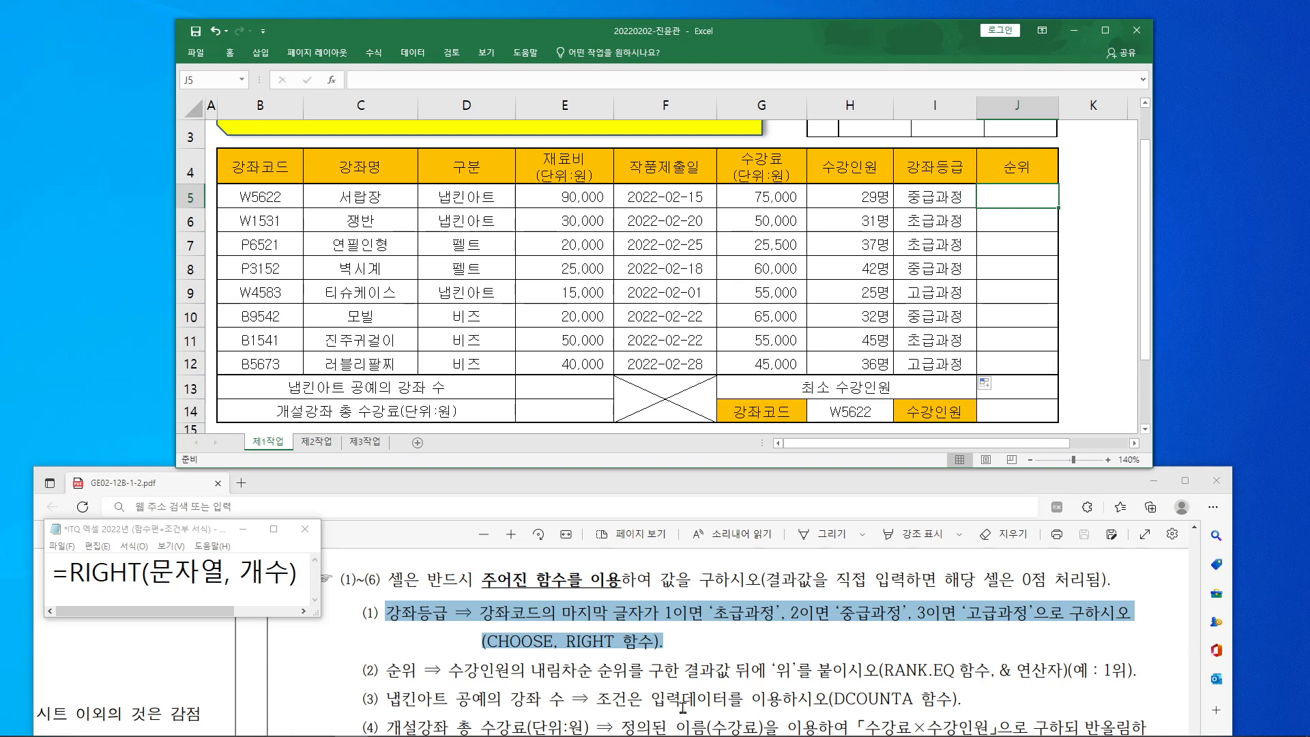
{"action": "scroll", "coordinate": [521, 651], "scroll_direction": "down", "scroll_amount": 1}
{"action": "scroll", "coordinate": [521, 651], "scroll_direction": "down", "scroll_amount": 3}
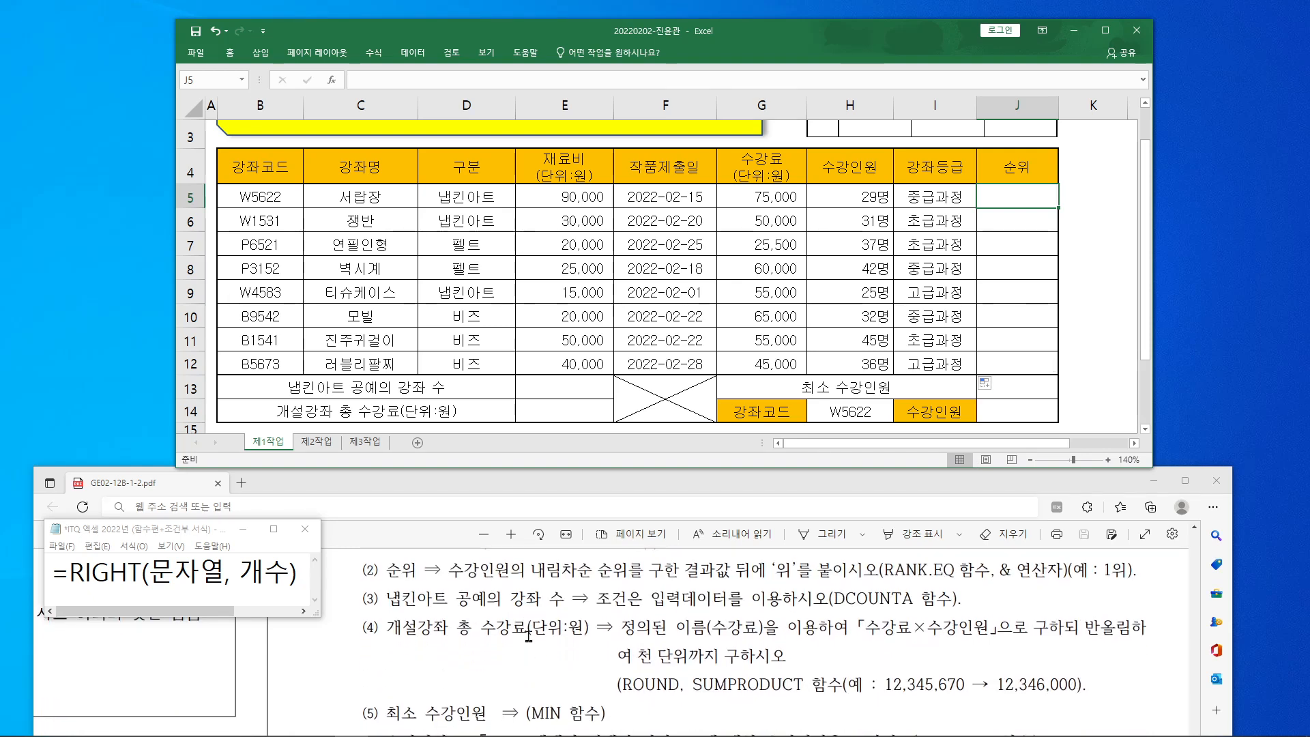
{"action": "left_click_drag", "start_coordinate": [450, 570], "coordinate": [1138, 580]}
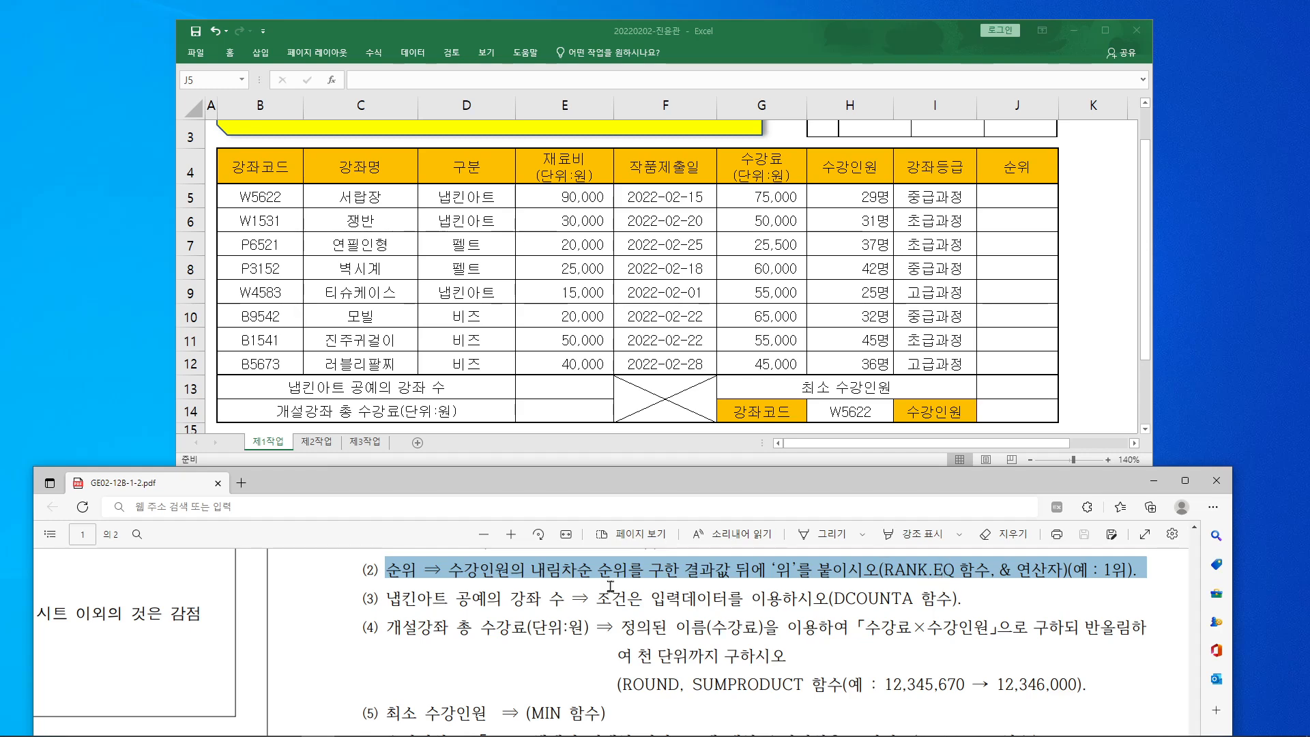
Step: Bring Notepad forward over the table and add the line "=RANK.EQ(구할 수, 범위(절대참조), 0)" on a new line
{"action": "mouse_move", "coordinate": [262, 726]}
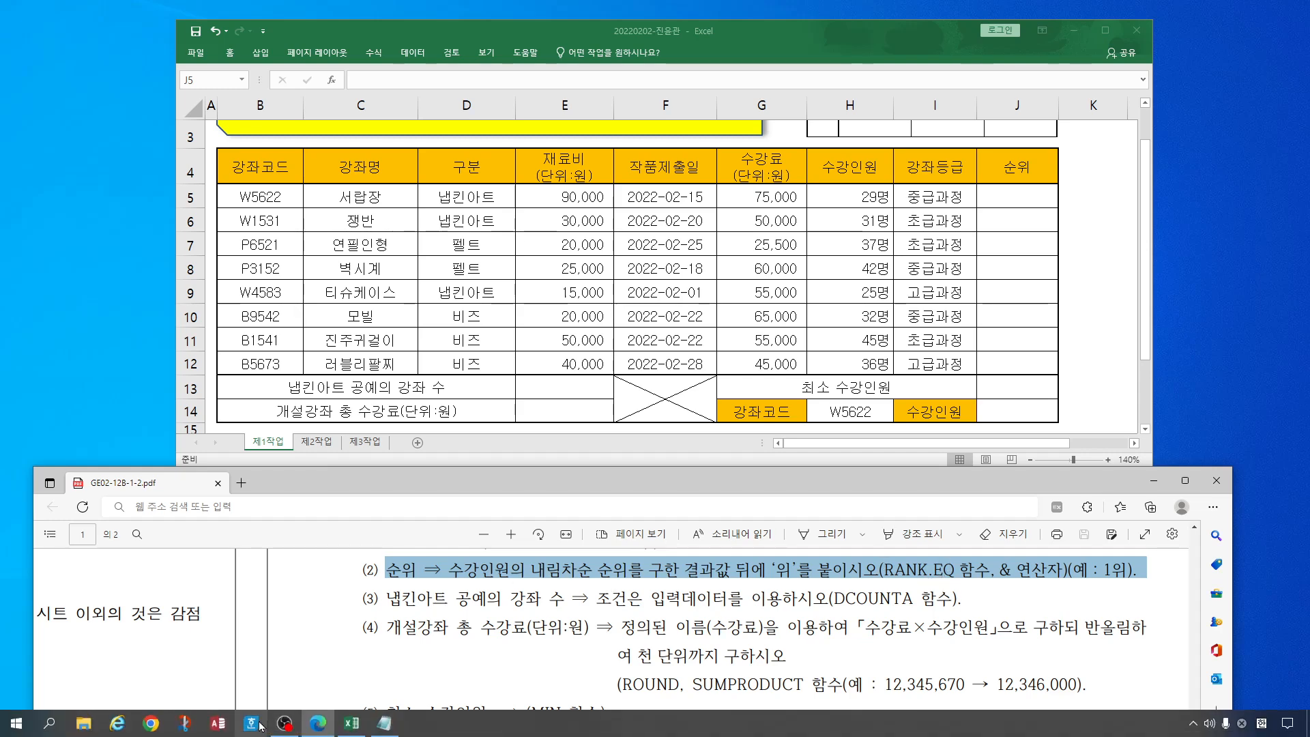
{"action": "left_click", "coordinate": [384, 724]}
{"action": "left_click_drag", "start_coordinate": [195, 534], "coordinate": [522, 223]}
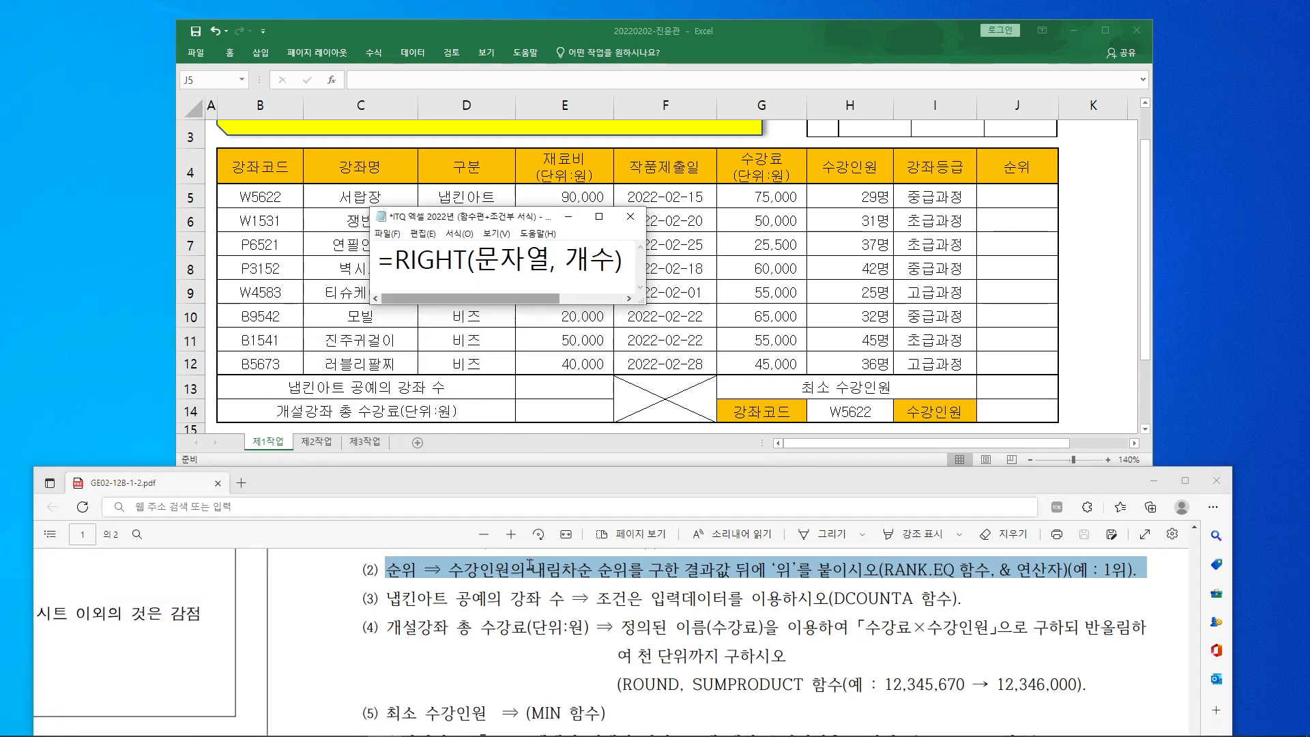
{"action": "key", "text": "Return"}
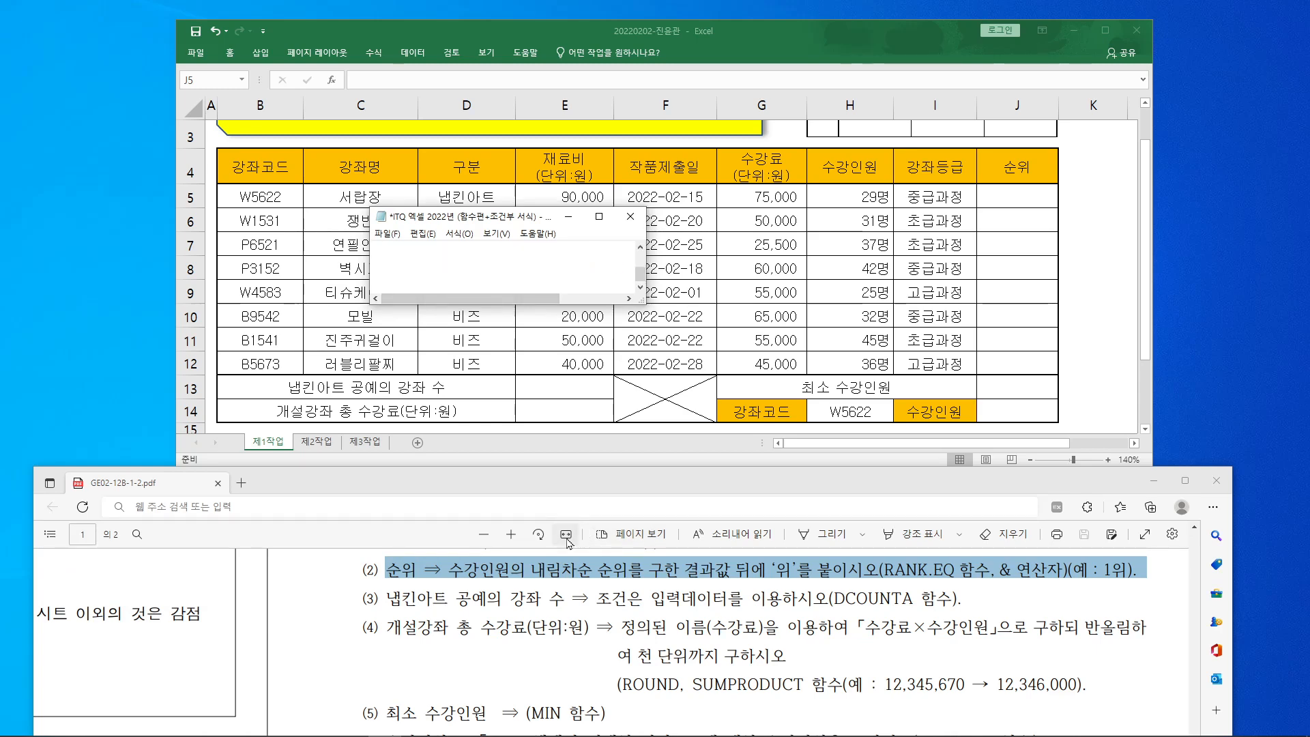
{"action": "type", "text": "="}
{"action": "type", "text": "R"}
{"action": "type", "text": "ANK"}
{"action": "type", "text": ".EQ"}
{"action": "type", "text": "("}
{"action": "type", "text": "구할 수"}
{"action": "type", "text": ","}
{"action": "type", "text": " 범위"}
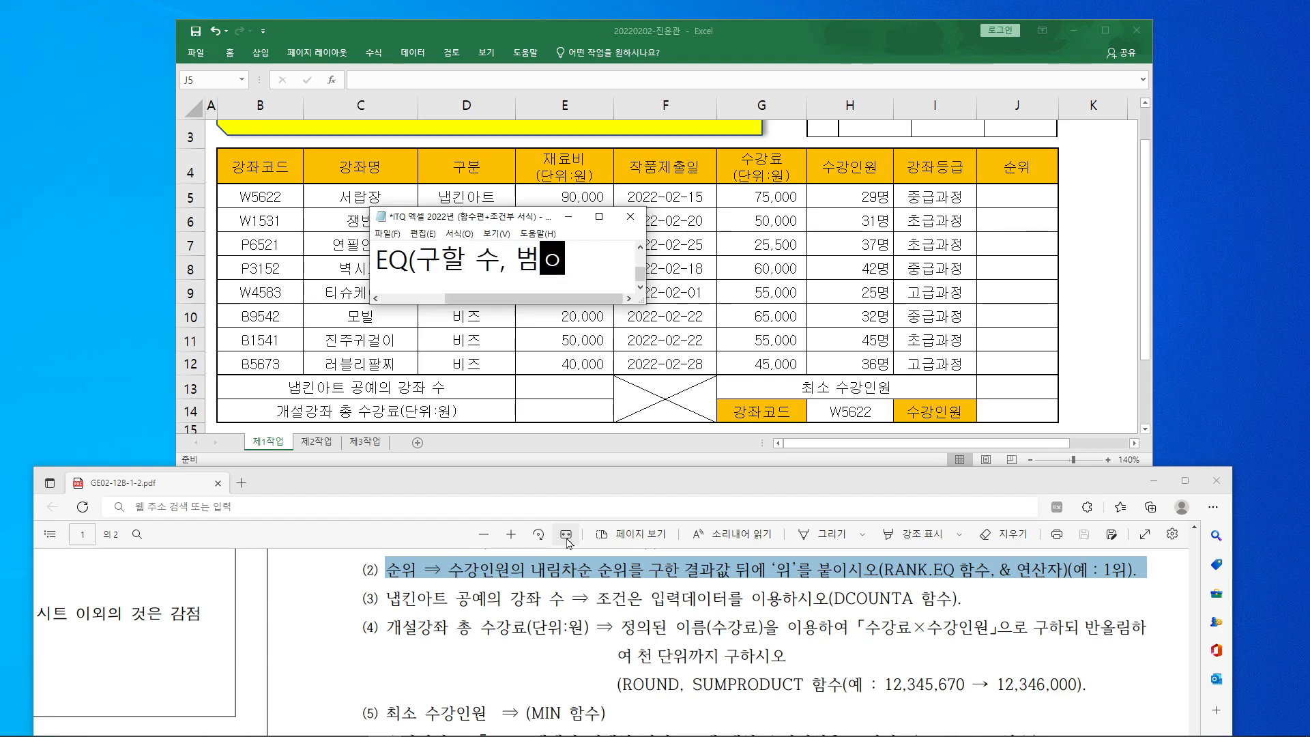
{"action": "type", "text": "("}
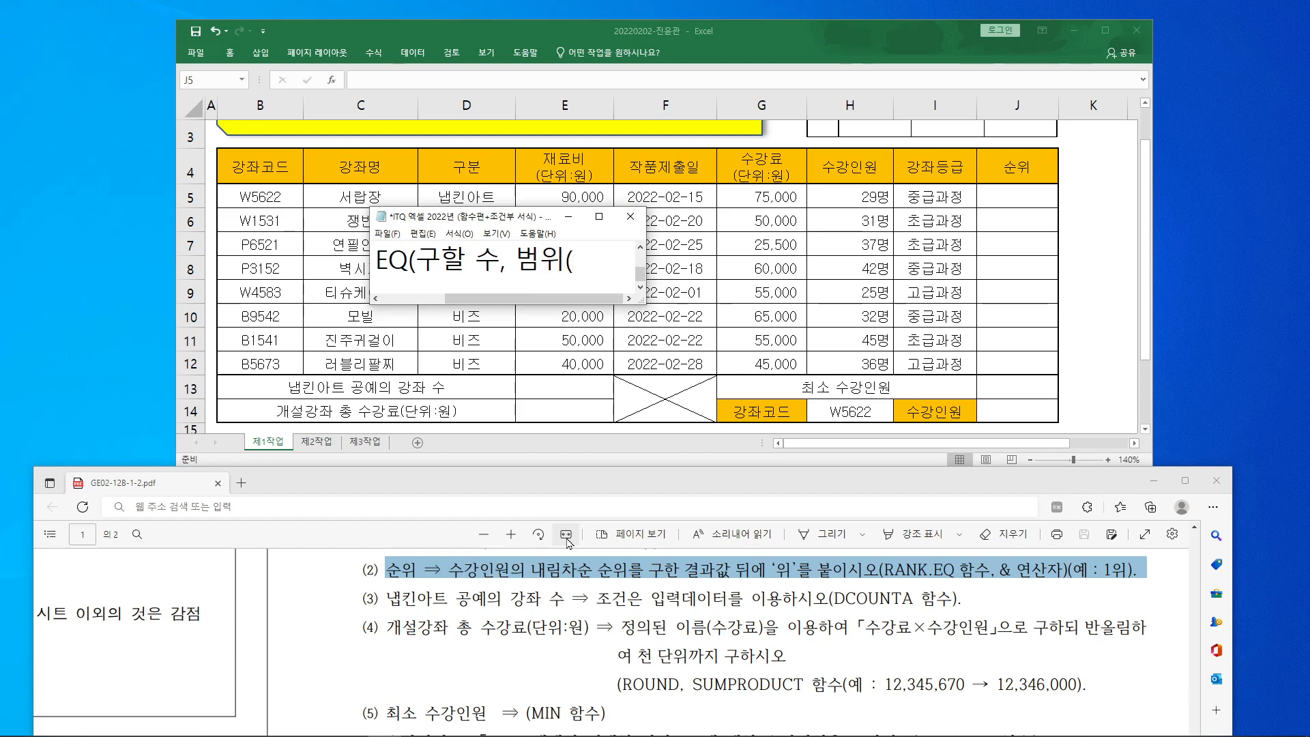
{"action": "type", "text": "저ㄹ대참"}
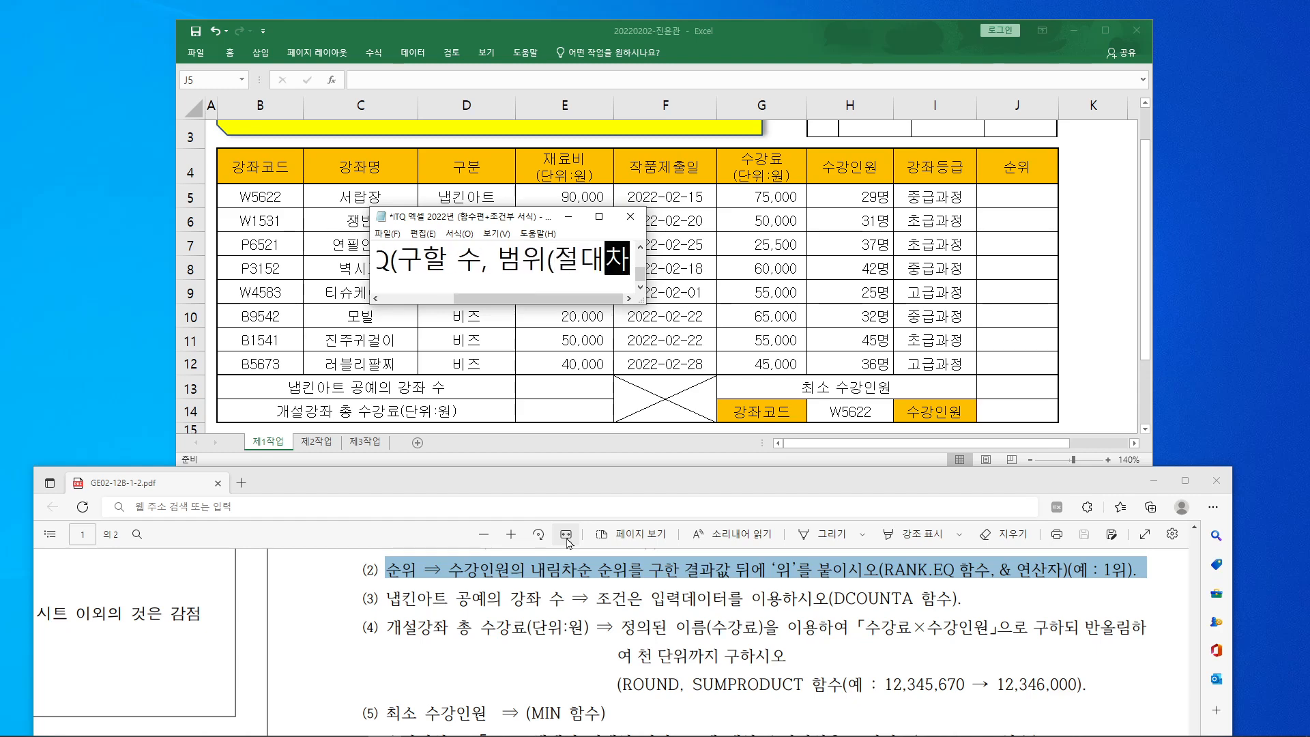
{"action": "type", "text": "조"}
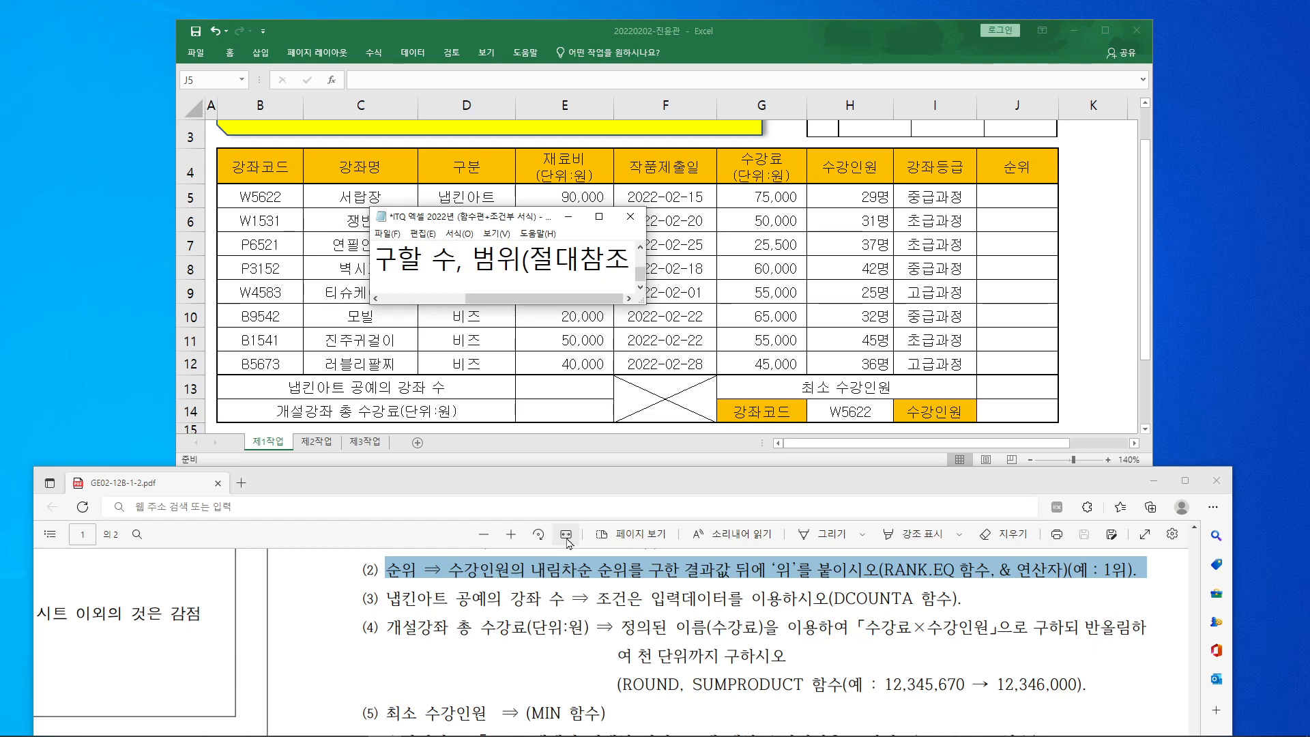
{"action": "type", "text": "), "}
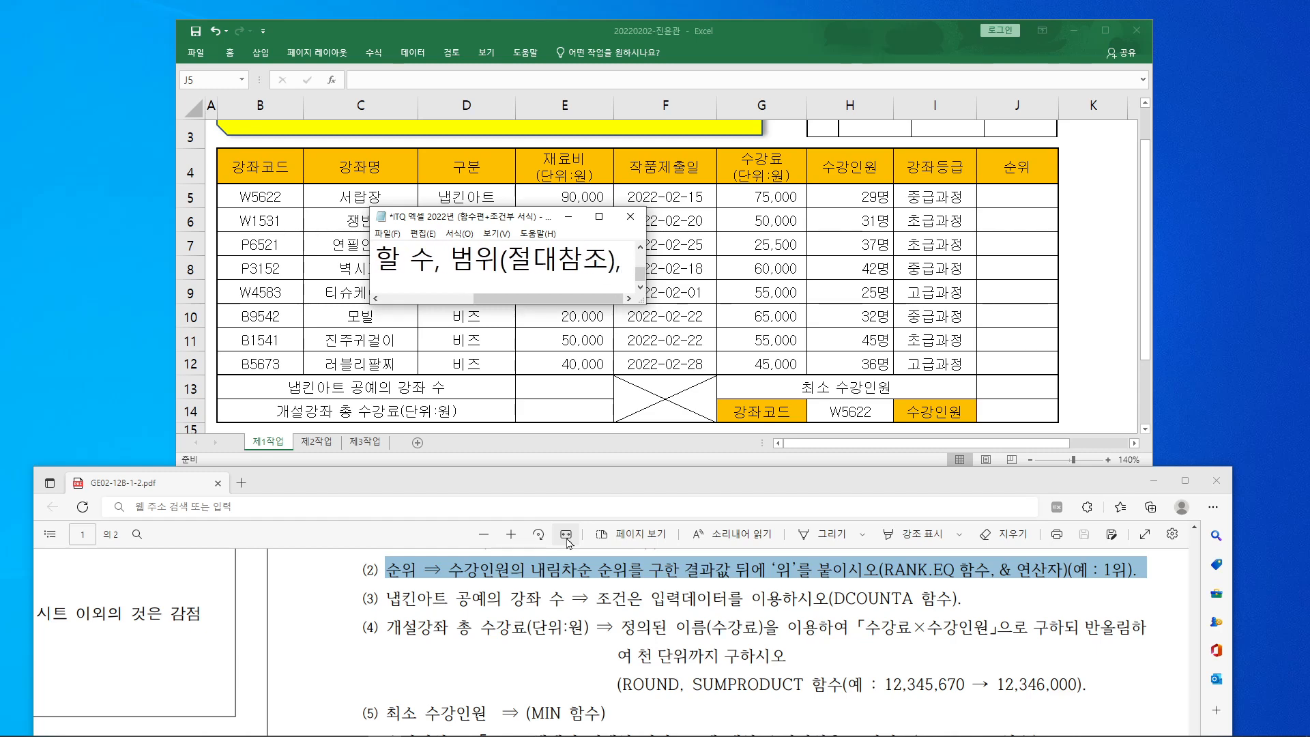
{"action": "type", "text": "0"}
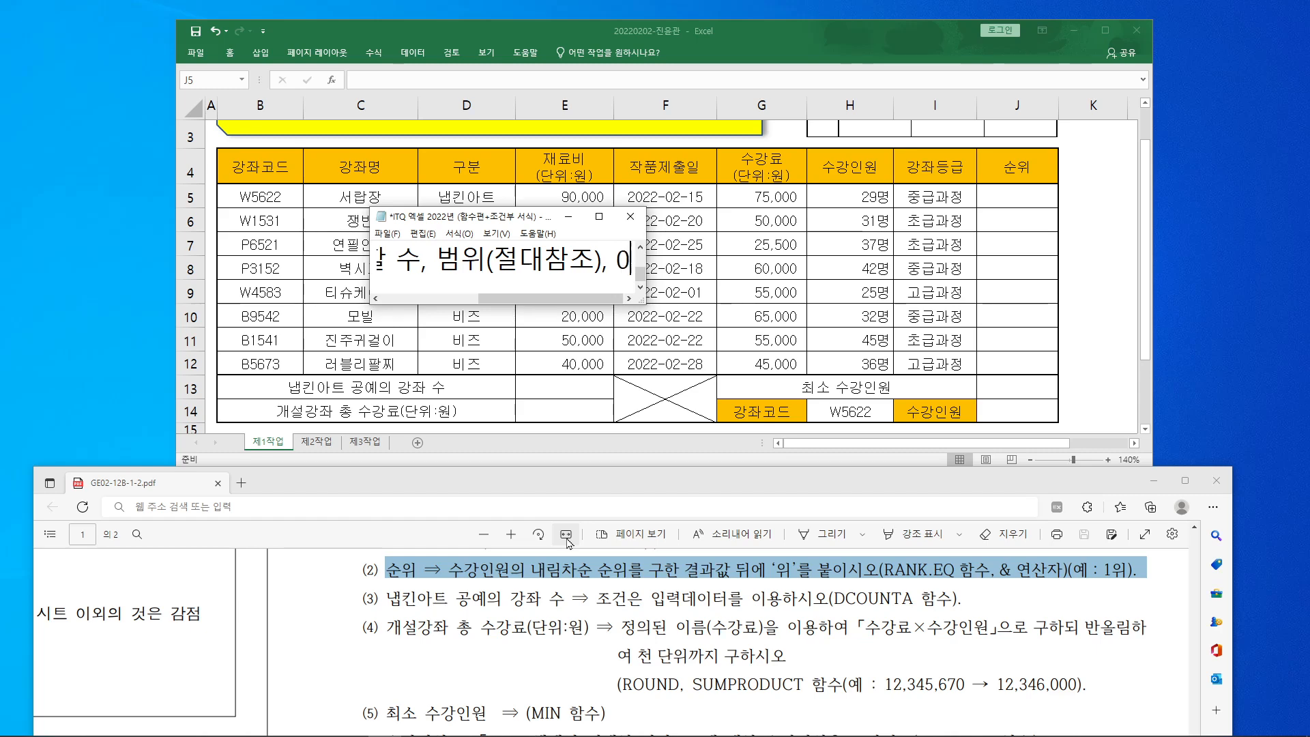
{"action": "type", "text": ")"}
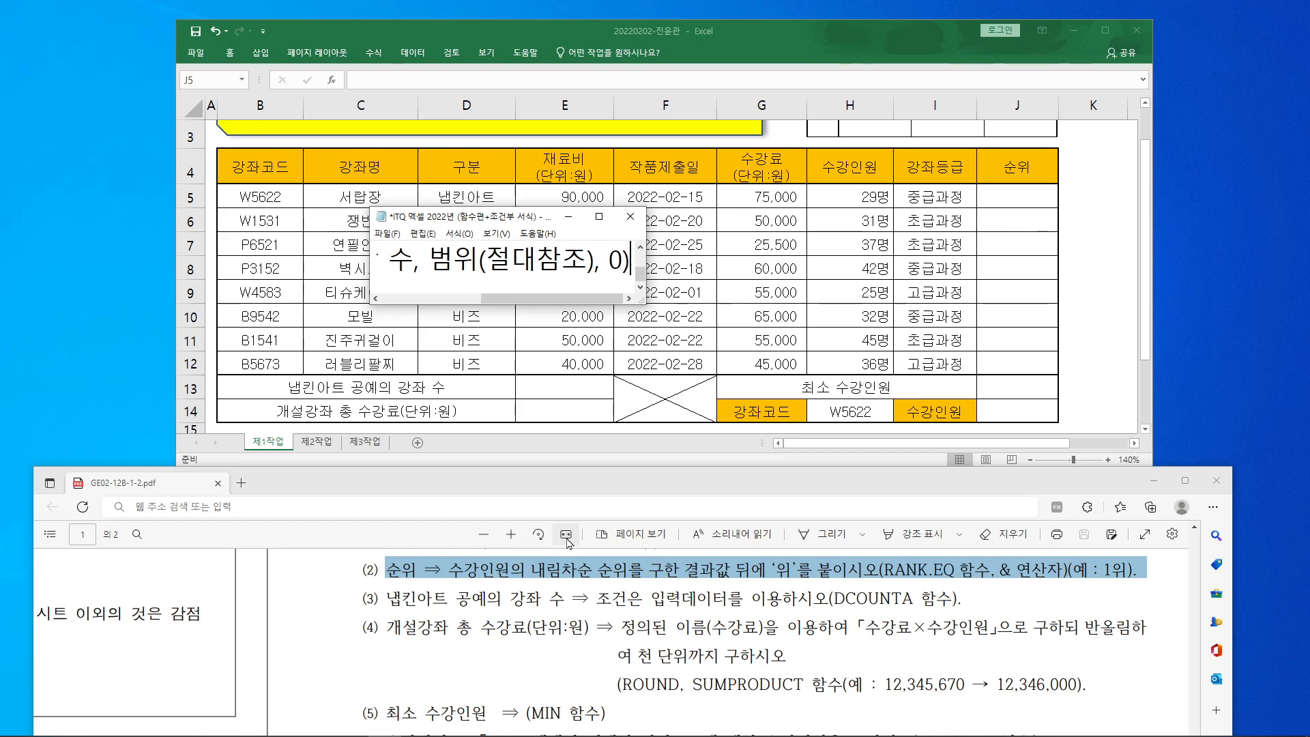
Step: Widen the Notepad window to fit the whole RANK.EQ line and place it just above instruction (2) of the PDF
{"action": "left_click_drag", "start_coordinate": [566, 300], "coordinate": [444, 314]}
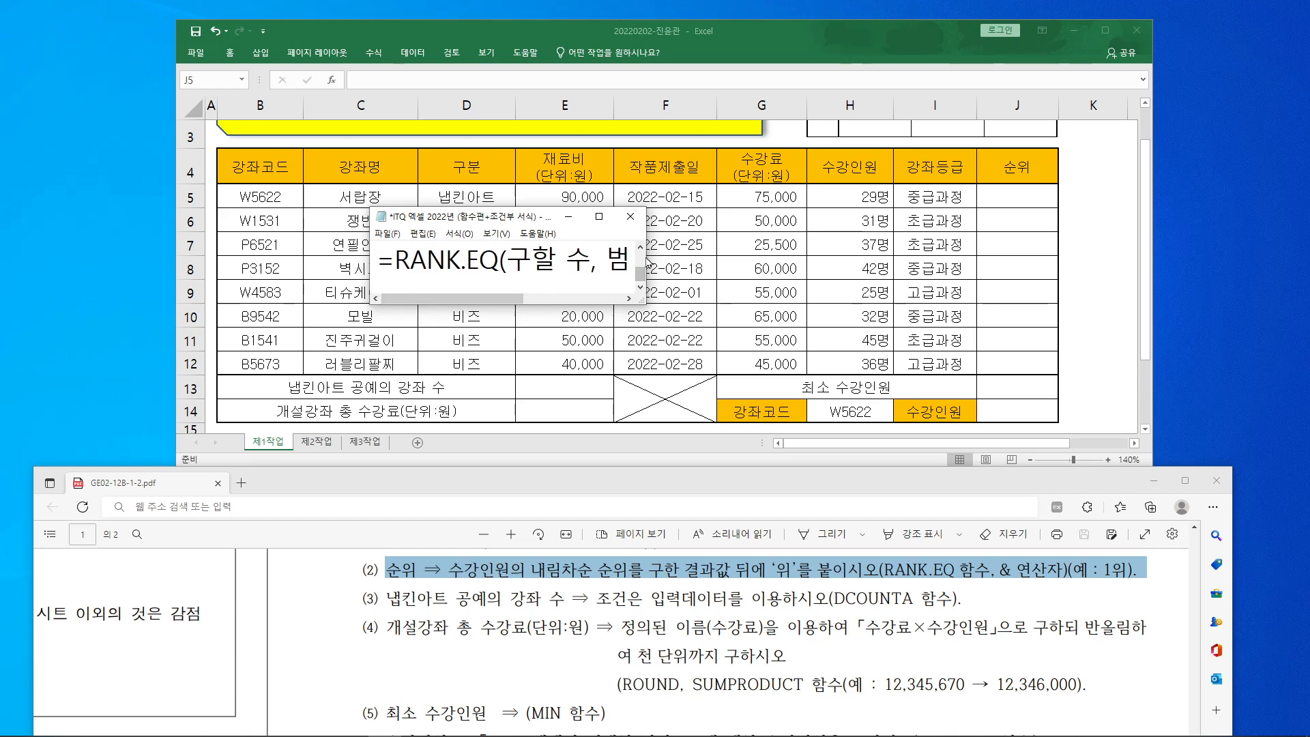
{"action": "left_click_drag", "start_coordinate": [642, 263], "coordinate": [850, 274]}
{"action": "left_click_drag", "start_coordinate": [717, 224], "coordinate": [378, 472]}
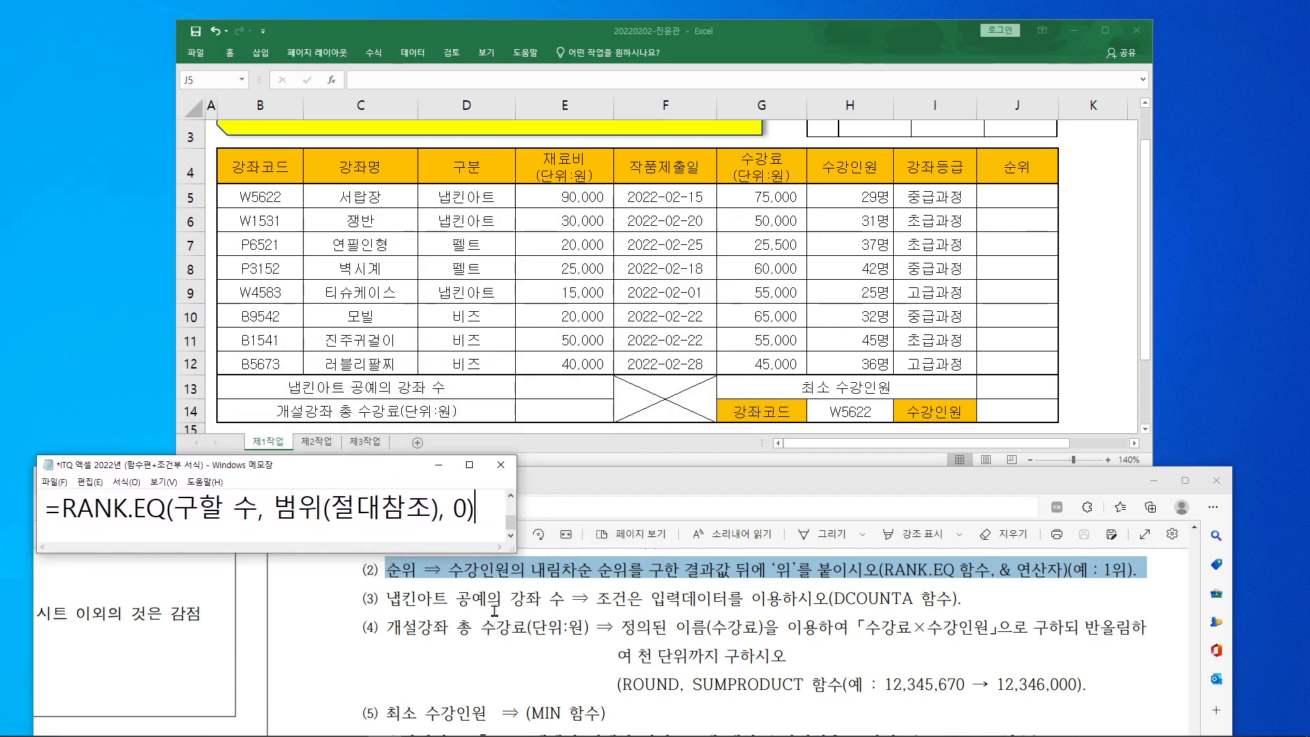
{"action": "left_click_drag", "start_coordinate": [846, 145], "coordinate": [880, 138]}
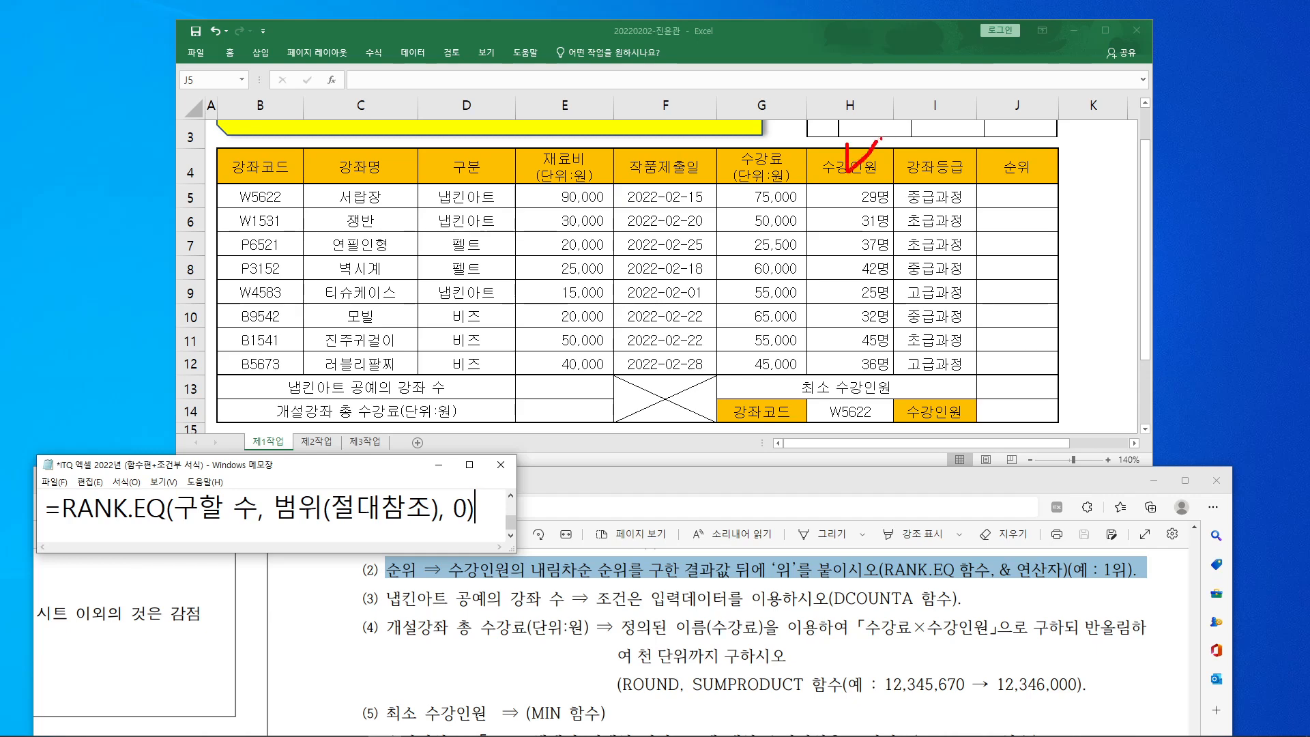
{"action": "mouse_move", "coordinate": [509, 578]}
{"action": "left_mouse_down"}
{"action": "mouse_move", "coordinate": [458, 568]}
{"action": "mouse_move", "coordinate": [503, 580]}
{"action": "left_mouse_up"}
{"action": "left_click_drag", "start_coordinate": [806, 181], "coordinate": [904, 375]}
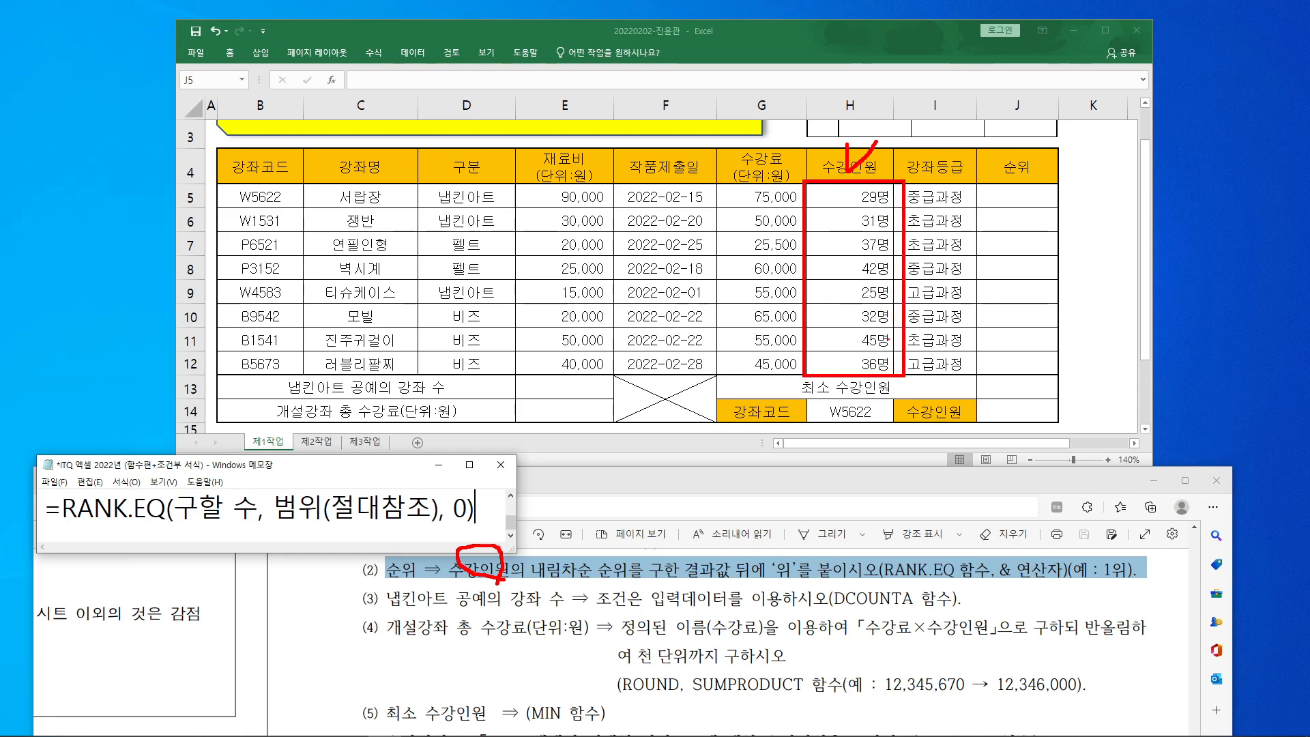
{"action": "left_click_drag", "start_coordinate": [843, 203], "coordinate": [859, 183]}
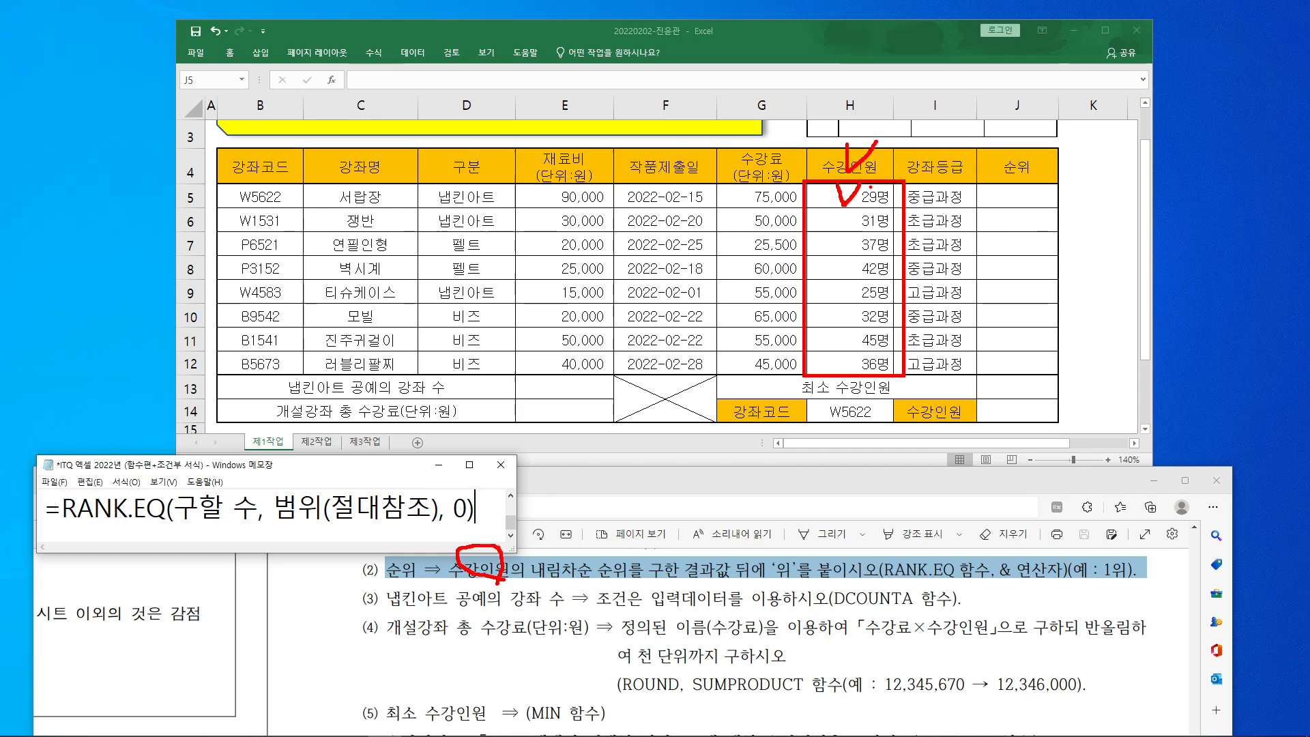
{"action": "mouse_move", "coordinate": [566, 579]}
{"action": "left_mouse_down"}
{"action": "mouse_move", "coordinate": [594, 544]}
{"action": "mouse_move", "coordinate": [576, 578]}
{"action": "left_mouse_up"}
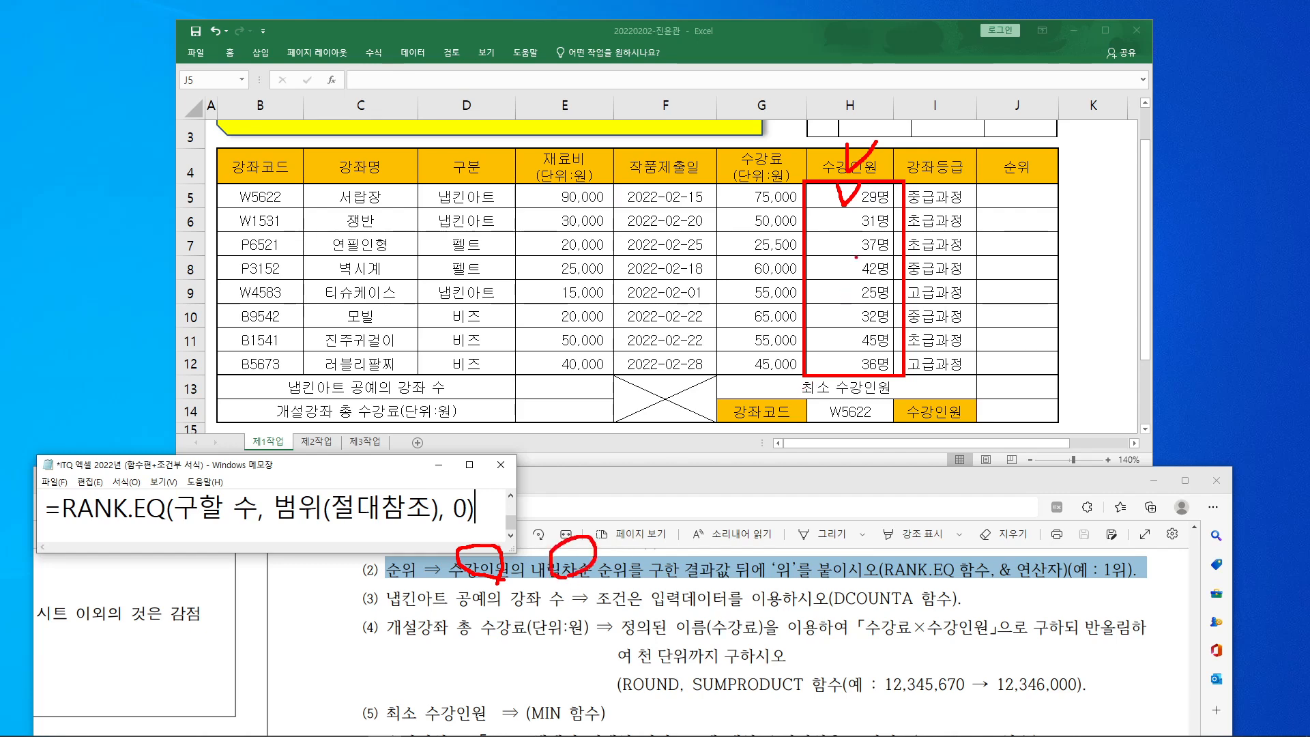
{"action": "left_click_drag", "start_coordinate": [839, 332], "coordinate": [885, 349]}
{"action": "mouse_move", "coordinate": [998, 329]}
{"action": "left_mouse_down"}
{"action": "mouse_move", "coordinate": [1007, 355]}
{"action": "mouse_move", "coordinate": [1021, 352]}
{"action": "left_mouse_up"}
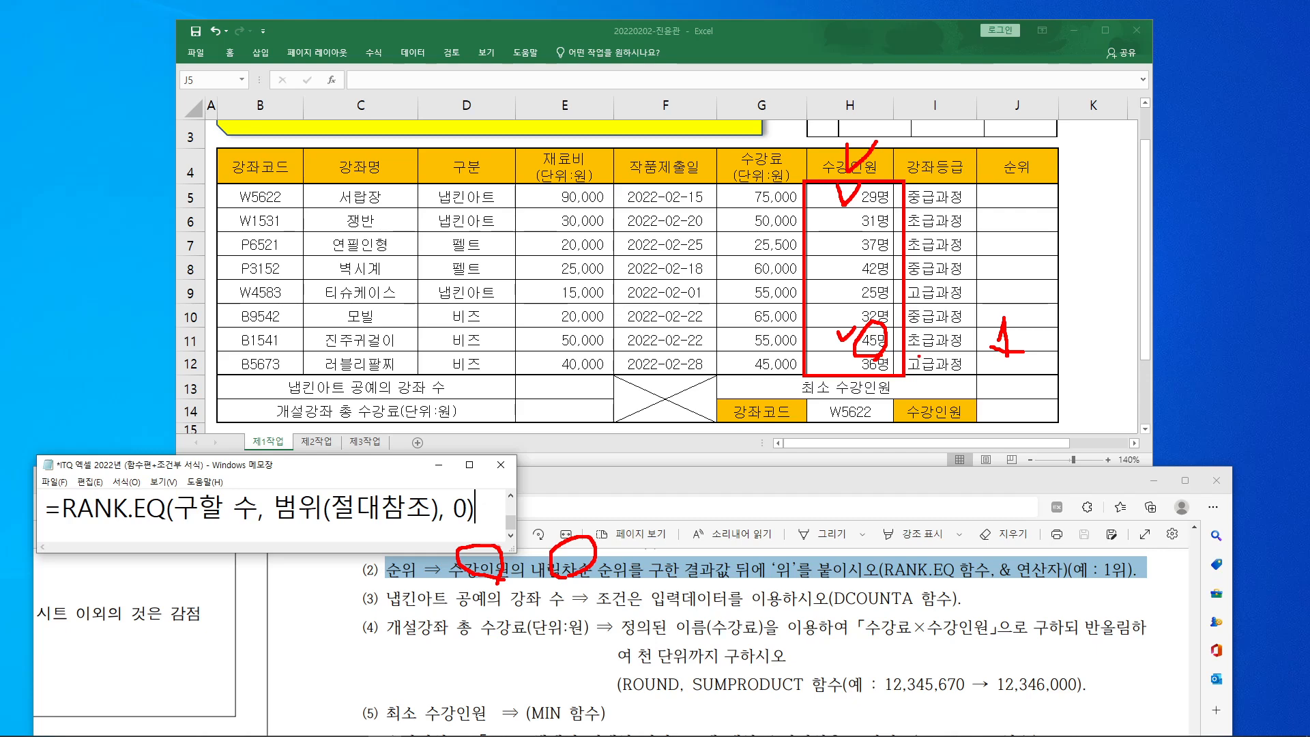
{"action": "left_click_drag", "start_coordinate": [845, 257], "coordinate": [868, 245]}
{"action": "left_click_drag", "start_coordinate": [992, 260], "coordinate": [1017, 274]}
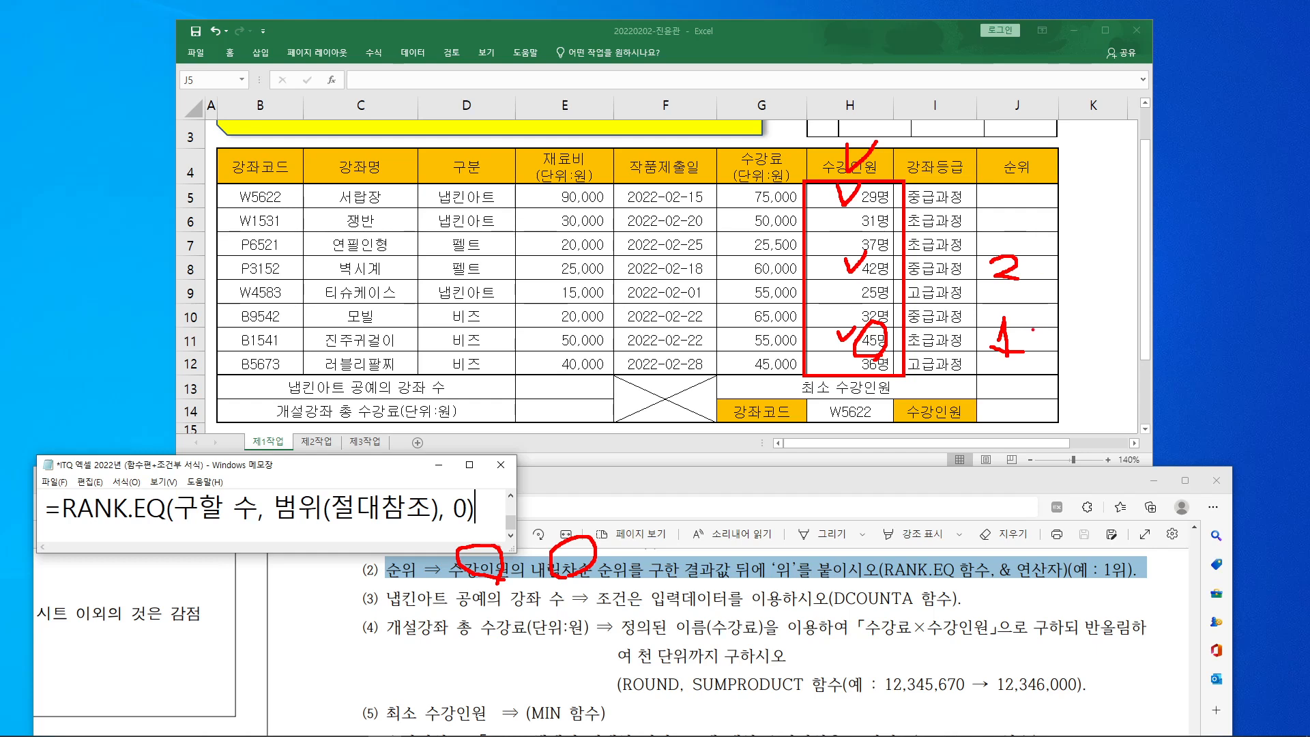
{"action": "mouse_move", "coordinate": [1030, 336]}
{"action": "left_mouse_down"}
{"action": "mouse_move", "coordinate": [1058, 336]}
{"action": "mouse_move", "coordinate": [1065, 358]}
{"action": "left_mouse_up"}
{"action": "key", "text": "Escape"}
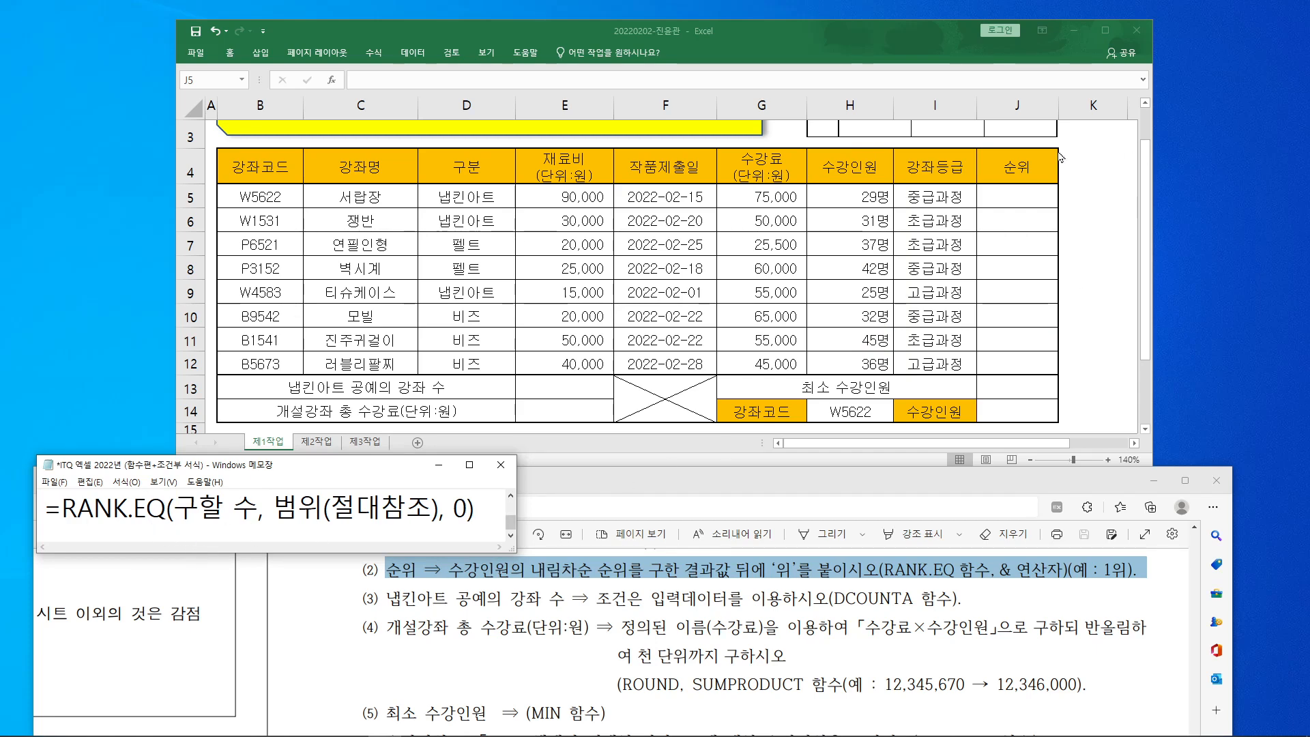
Step: Start a RANK.EQ formula in J5, open its function arguments and set Number to H5
{"action": "left_click", "coordinate": [1010, 196]}
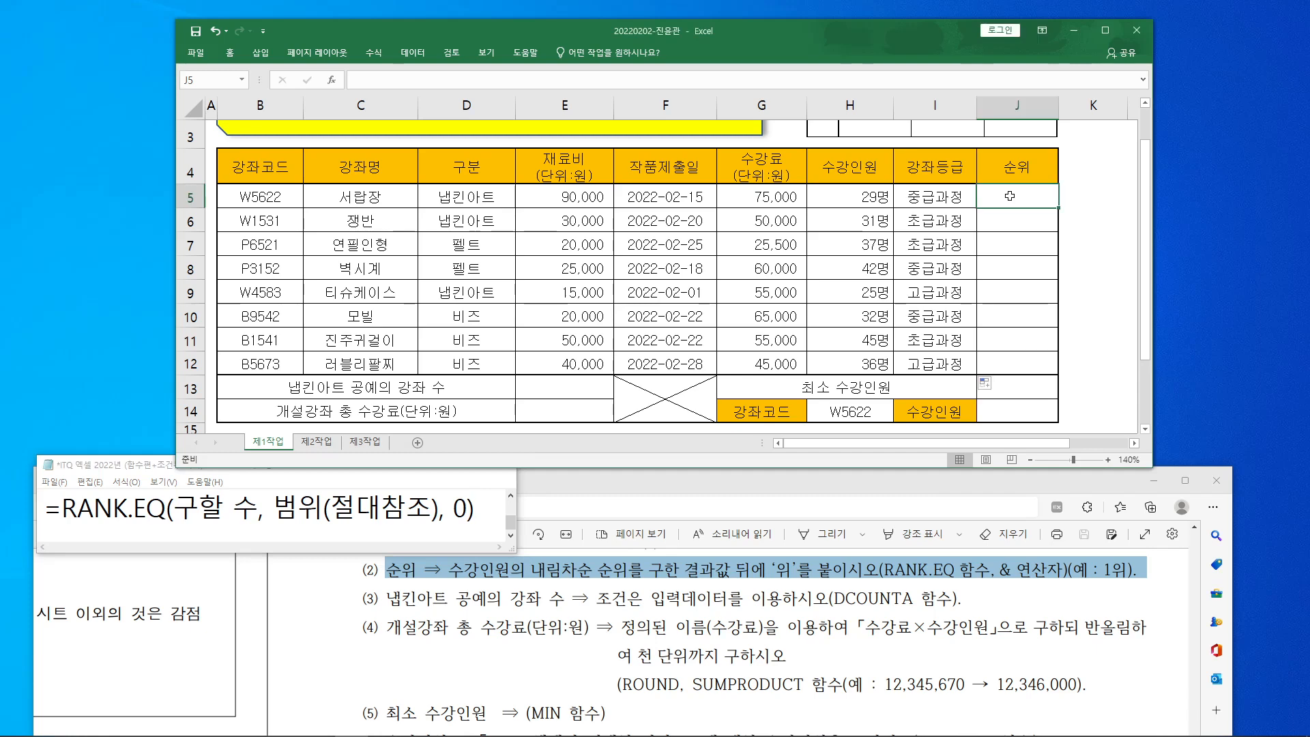
{"action": "left_click", "coordinate": [446, 81]}
{"action": "type", "text": "="}
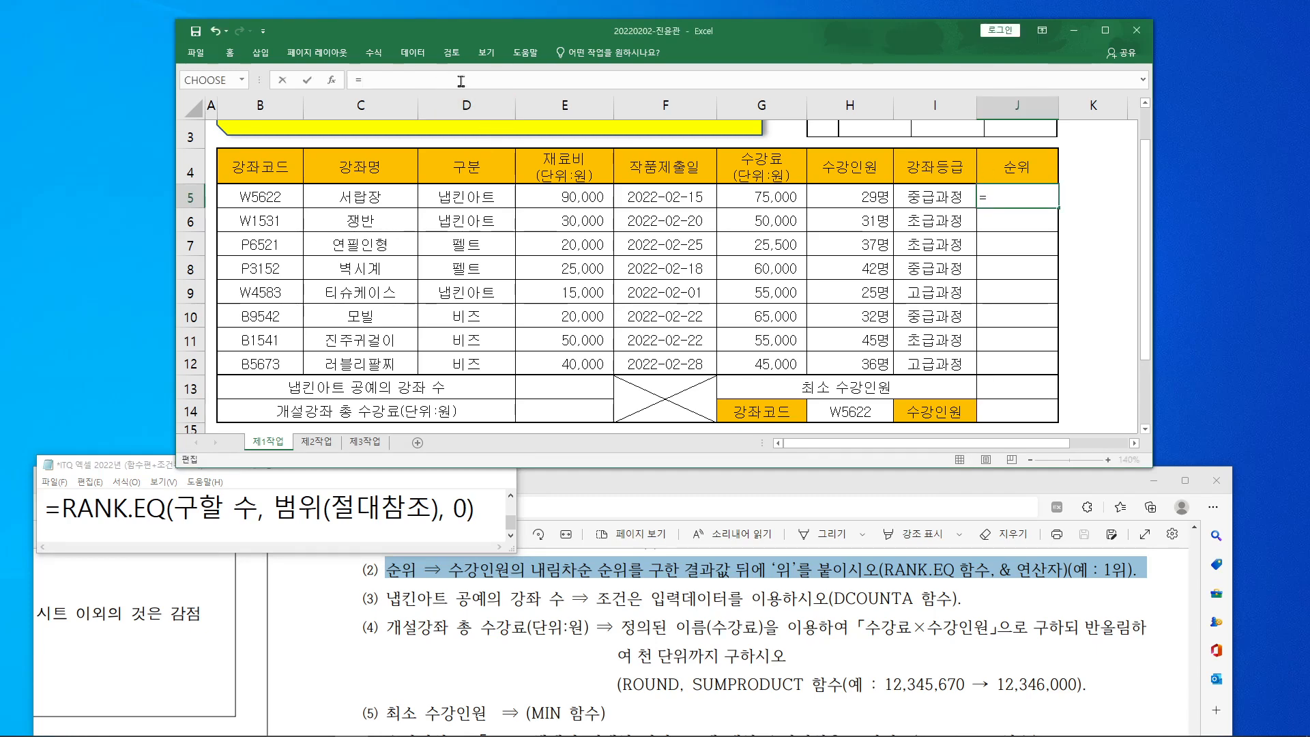
{"action": "type", "text": "rank"}
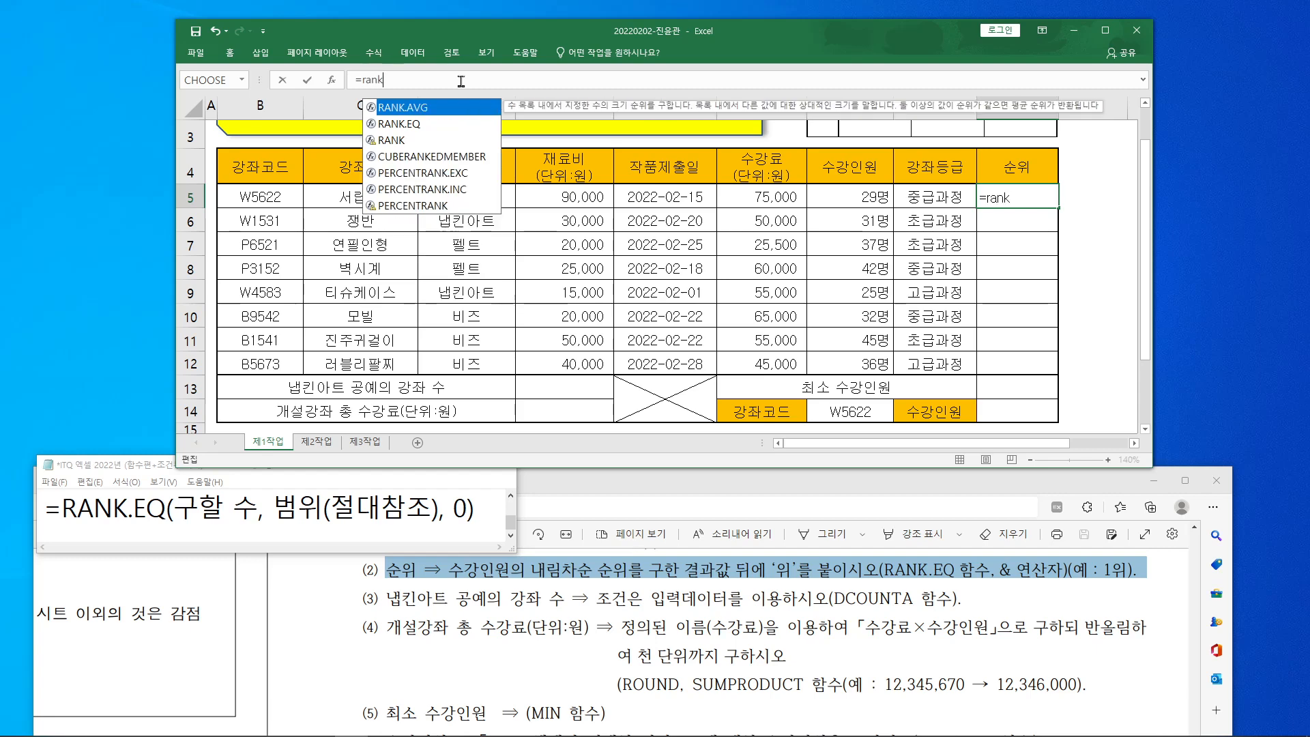
{"action": "type", "text": ".eq"}
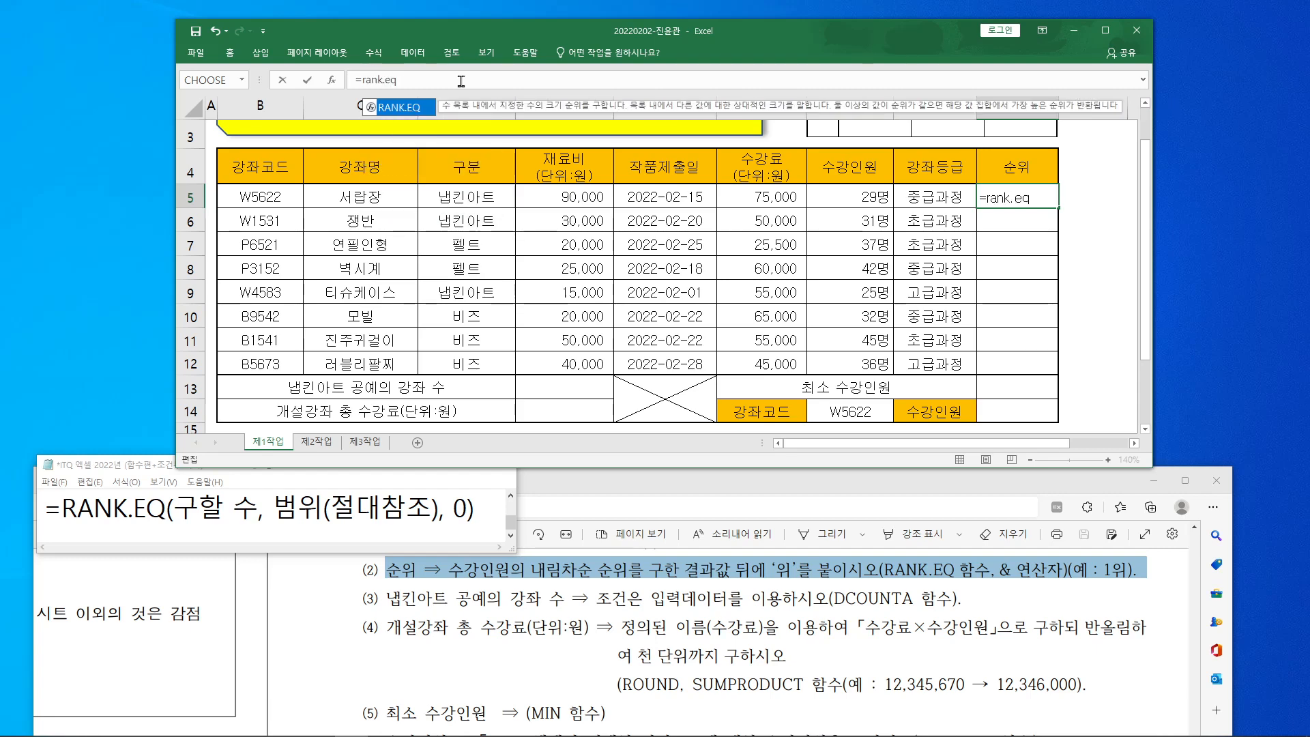
{"action": "type", "text": "("}
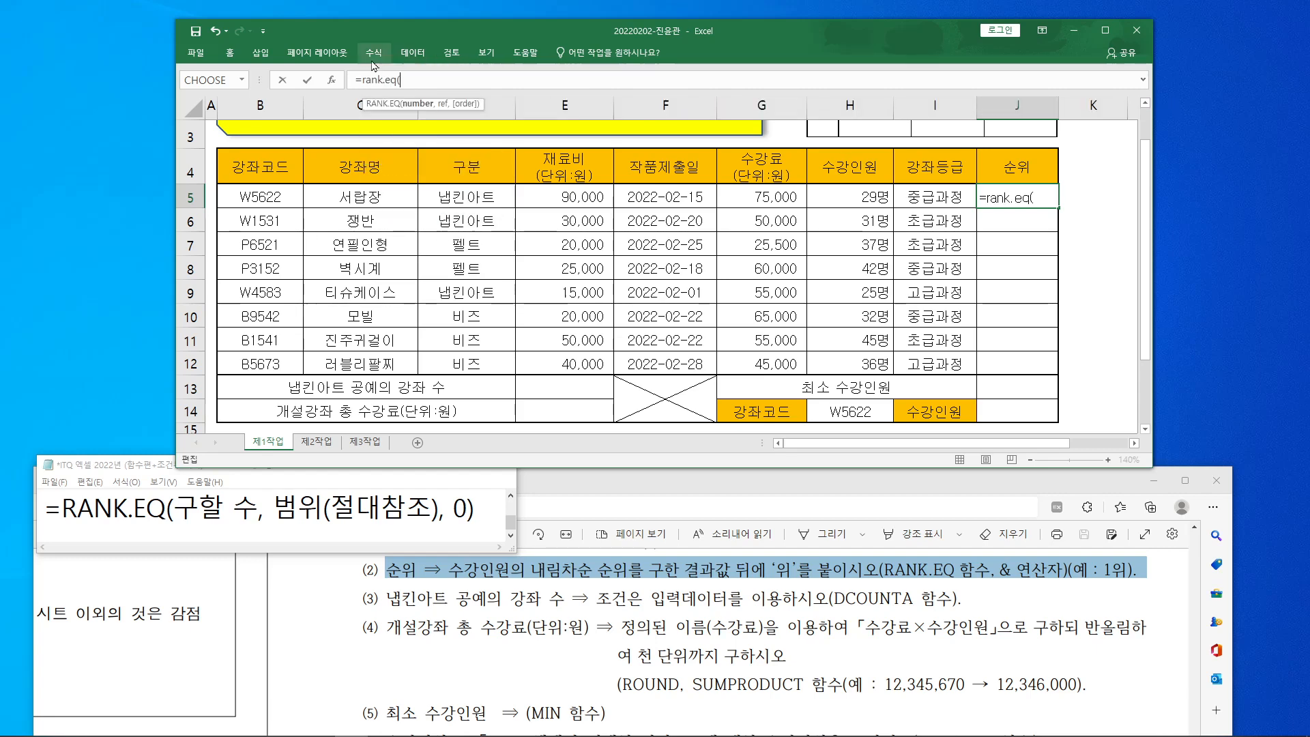
{"action": "left_click", "coordinate": [329, 83]}
{"action": "left_click_drag", "start_coordinate": [430, 123], "coordinate": [371, 288]}
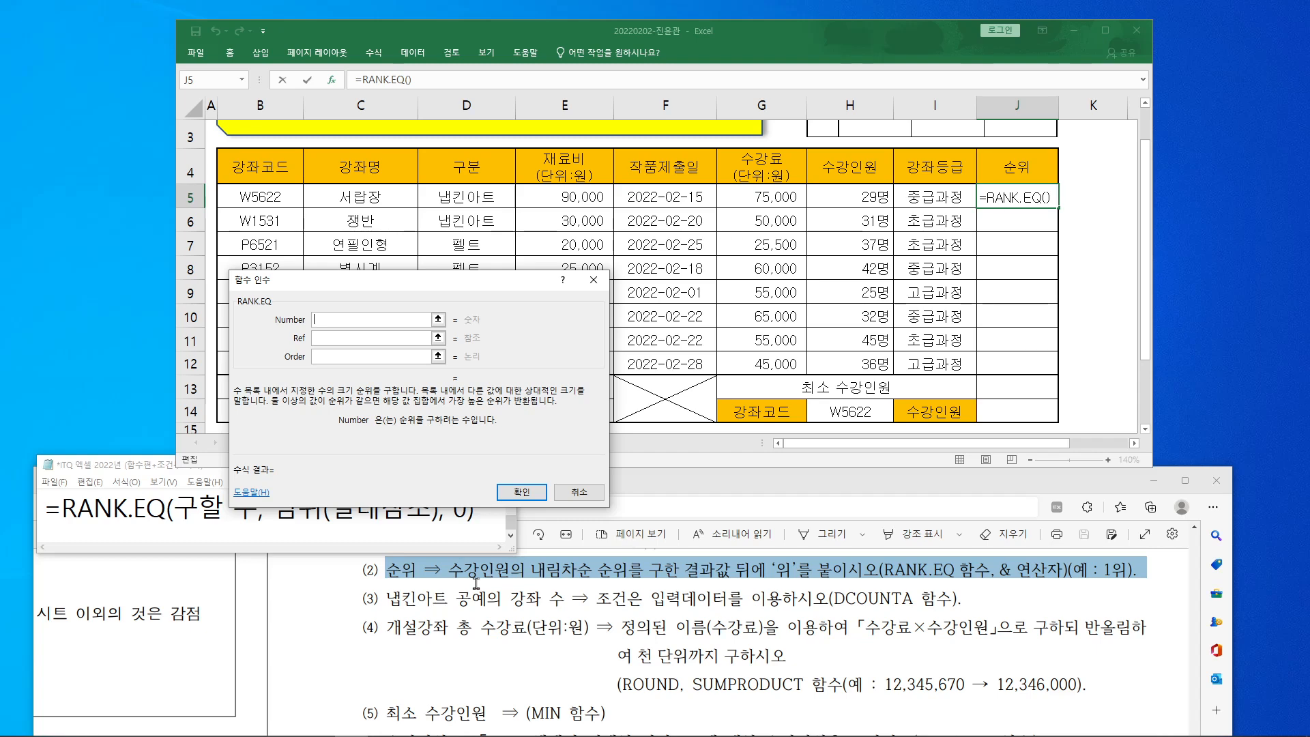
{"action": "left_click", "coordinate": [864, 202]}
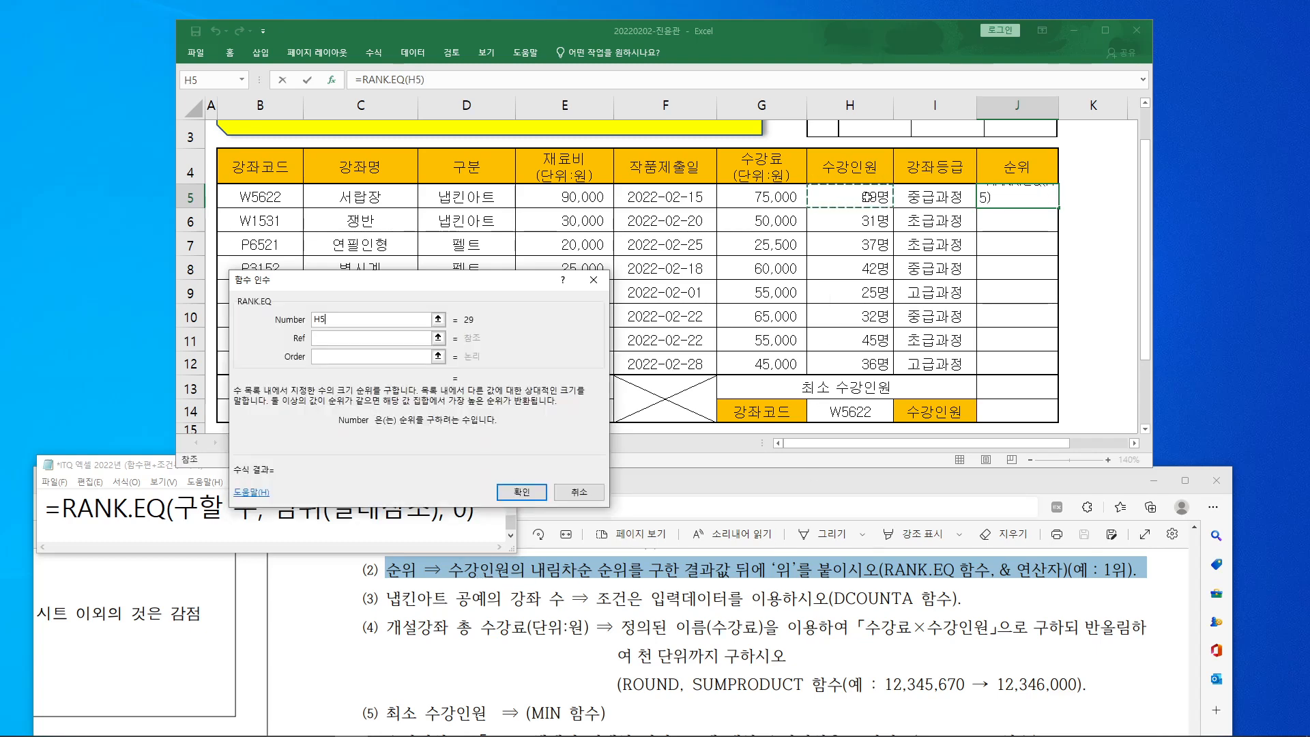
Step: Set the Ref argument of RANK.EQ to the 수강인원 range H5:H12, keeping the dialog clear of that column
{"action": "left_click", "coordinate": [344, 338]}
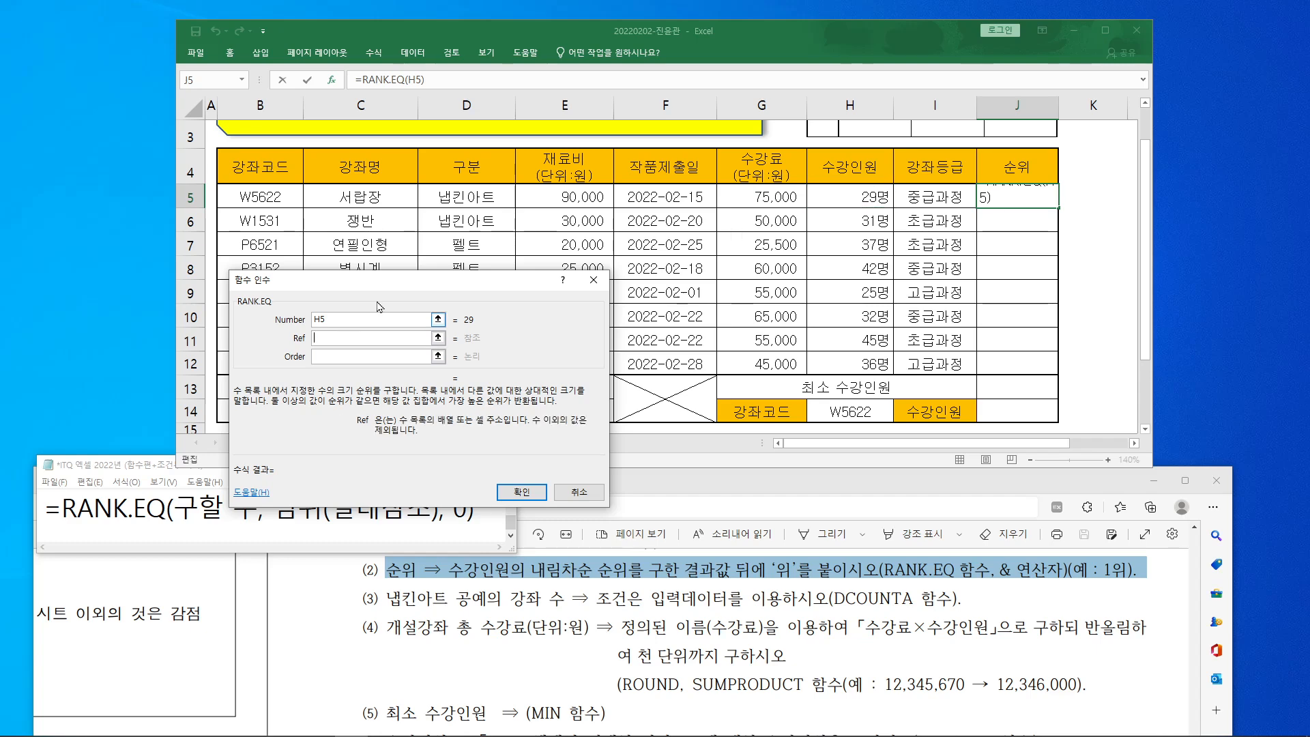
{"action": "left_click_drag", "start_coordinate": [407, 287], "coordinate": [453, 194]}
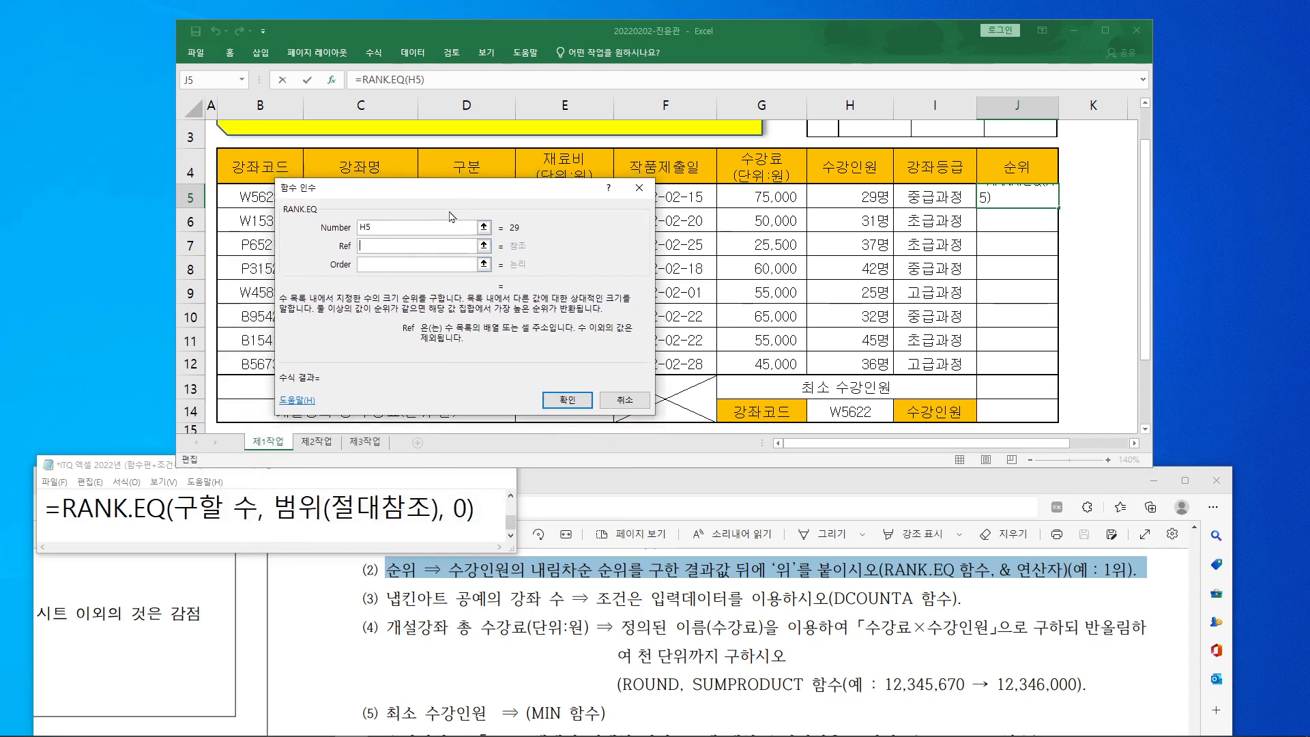
{"action": "left_click_drag", "start_coordinate": [461, 194], "coordinate": [453, 233]}
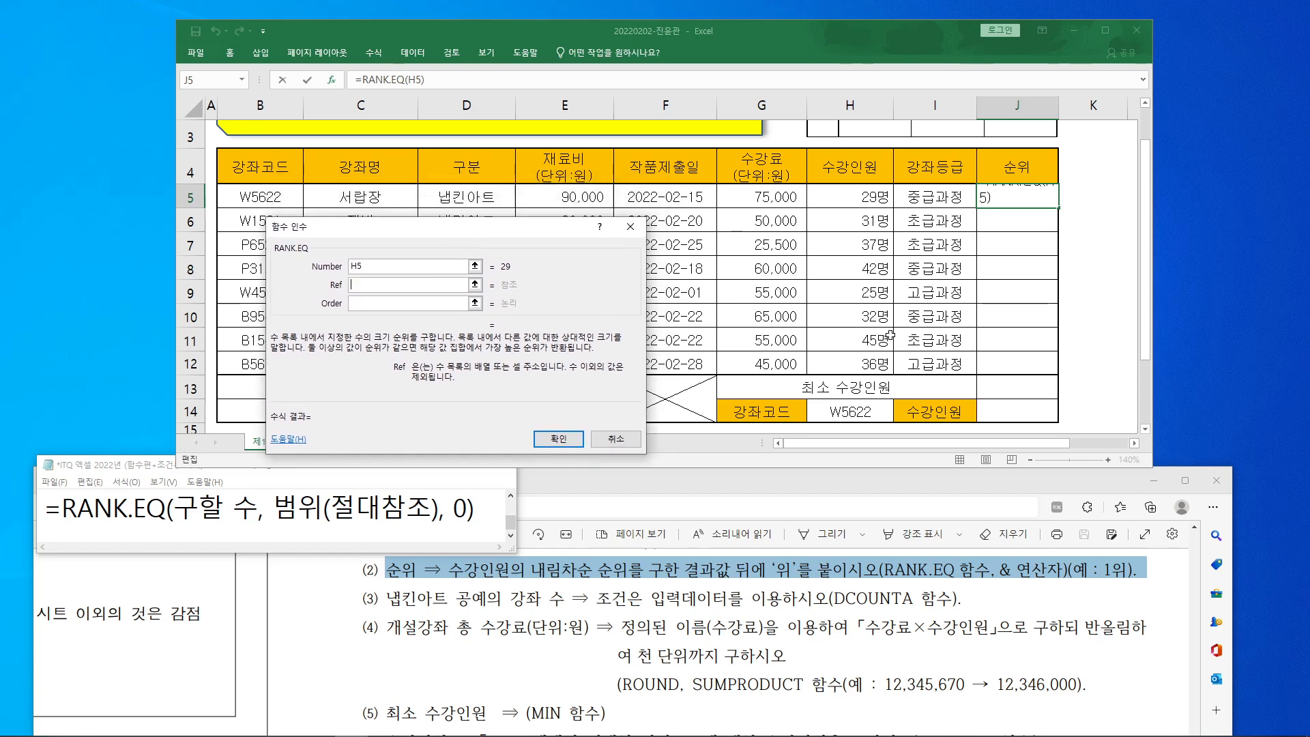
{"action": "left_click_drag", "start_coordinate": [863, 200], "coordinate": [861, 364]}
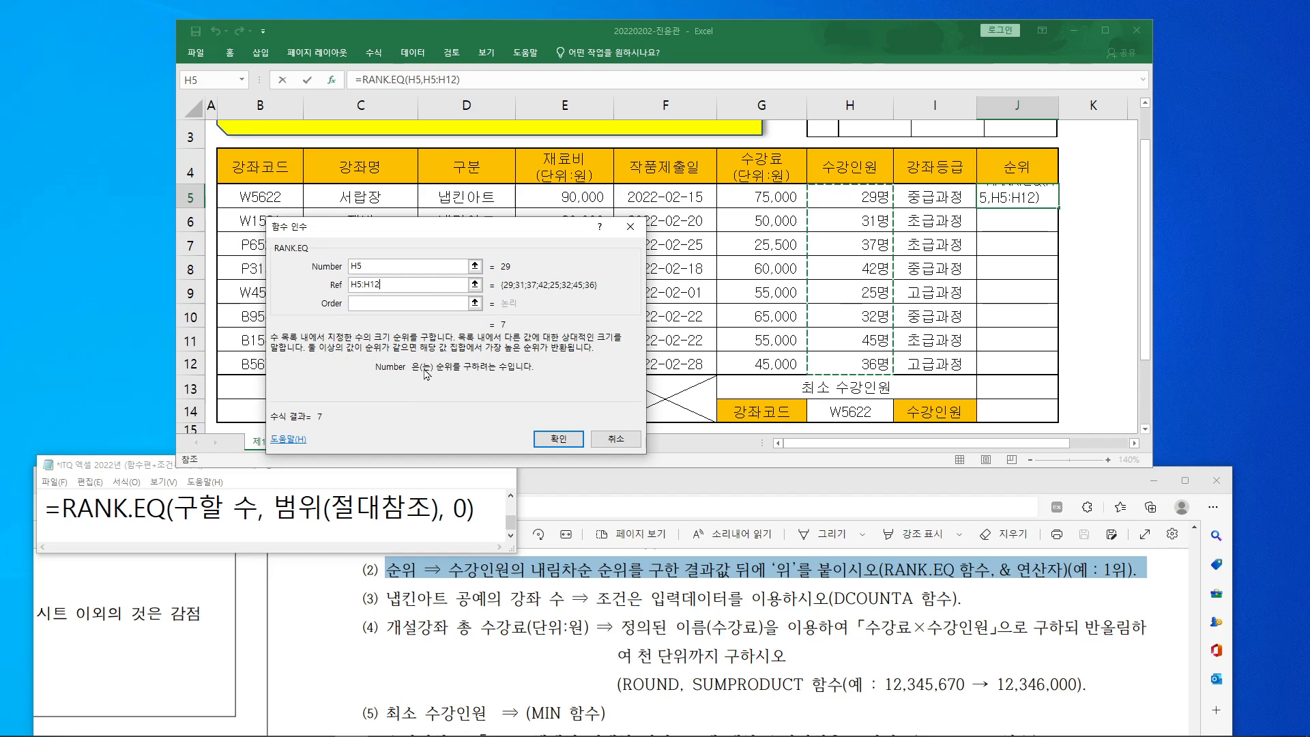
{"action": "mouse_move", "coordinate": [1032, 196]}
{"action": "left_mouse_down"}
{"action": "mouse_move", "coordinate": [1028, 166]}
{"action": "mouse_move", "coordinate": [1029, 368]}
{"action": "mouse_move", "coordinate": [1046, 352]}
{"action": "left_mouse_up"}
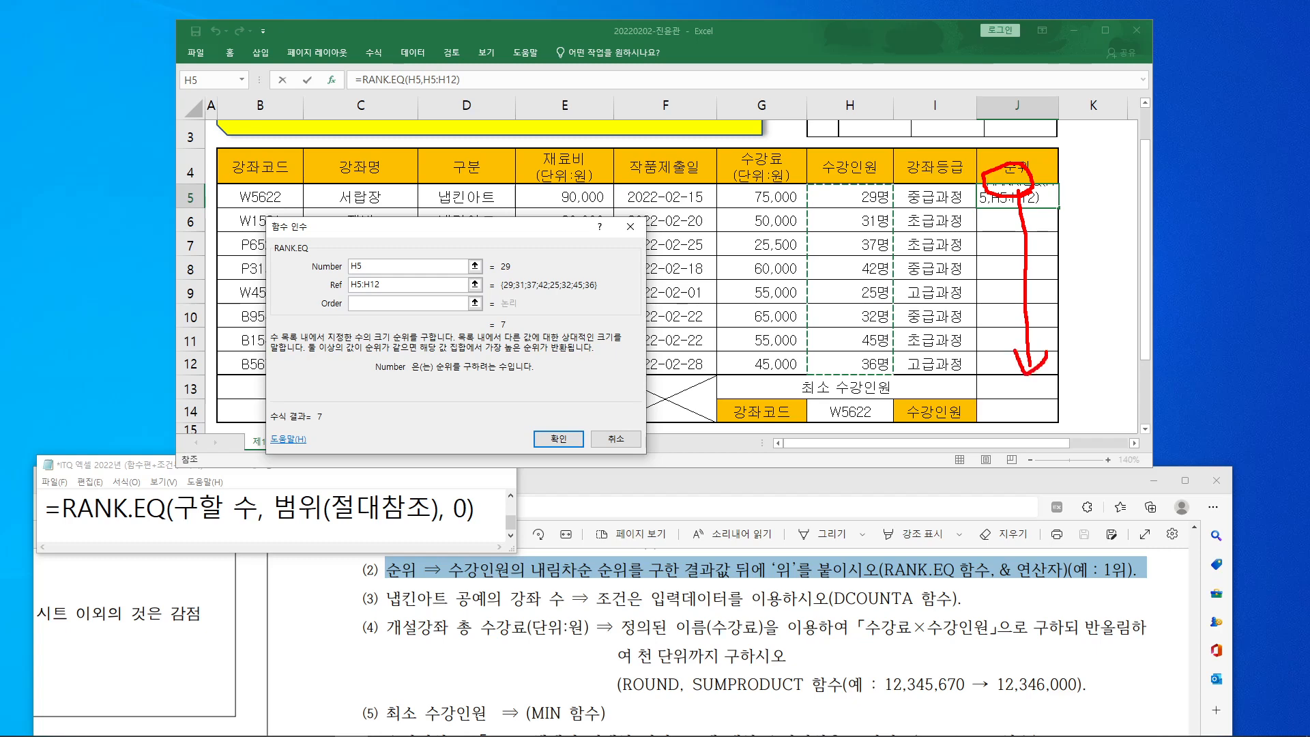
{"action": "mouse_move", "coordinate": [361, 287]}
{"action": "left_mouse_down"}
{"action": "mouse_move", "coordinate": [355, 276]}
{"action": "mouse_move", "coordinate": [379, 295]}
{"action": "left_mouse_up"}
{"action": "mouse_move", "coordinate": [1022, 205]}
{"action": "left_mouse_down"}
{"action": "mouse_move", "coordinate": [1034, 334]}
{"action": "mouse_move", "coordinate": [990, 354]}
{"action": "left_mouse_up"}
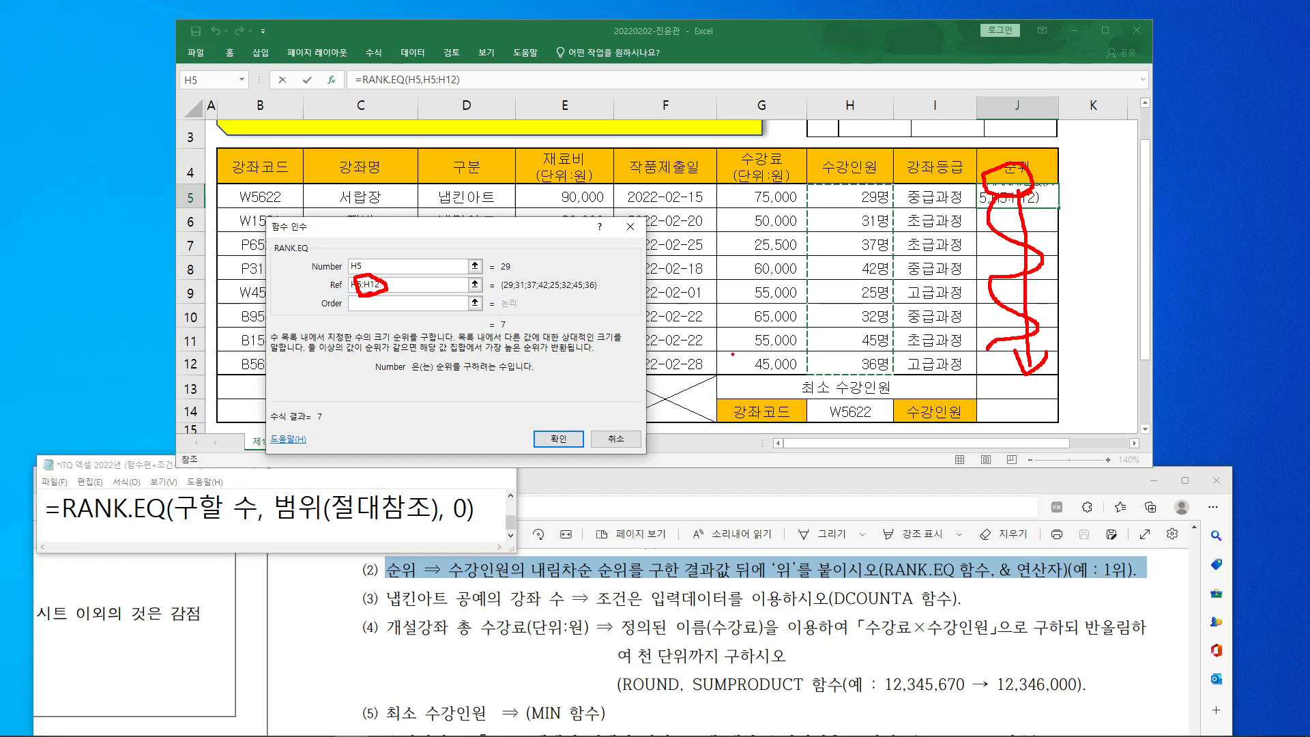
{"action": "key", "text": "Escape"}
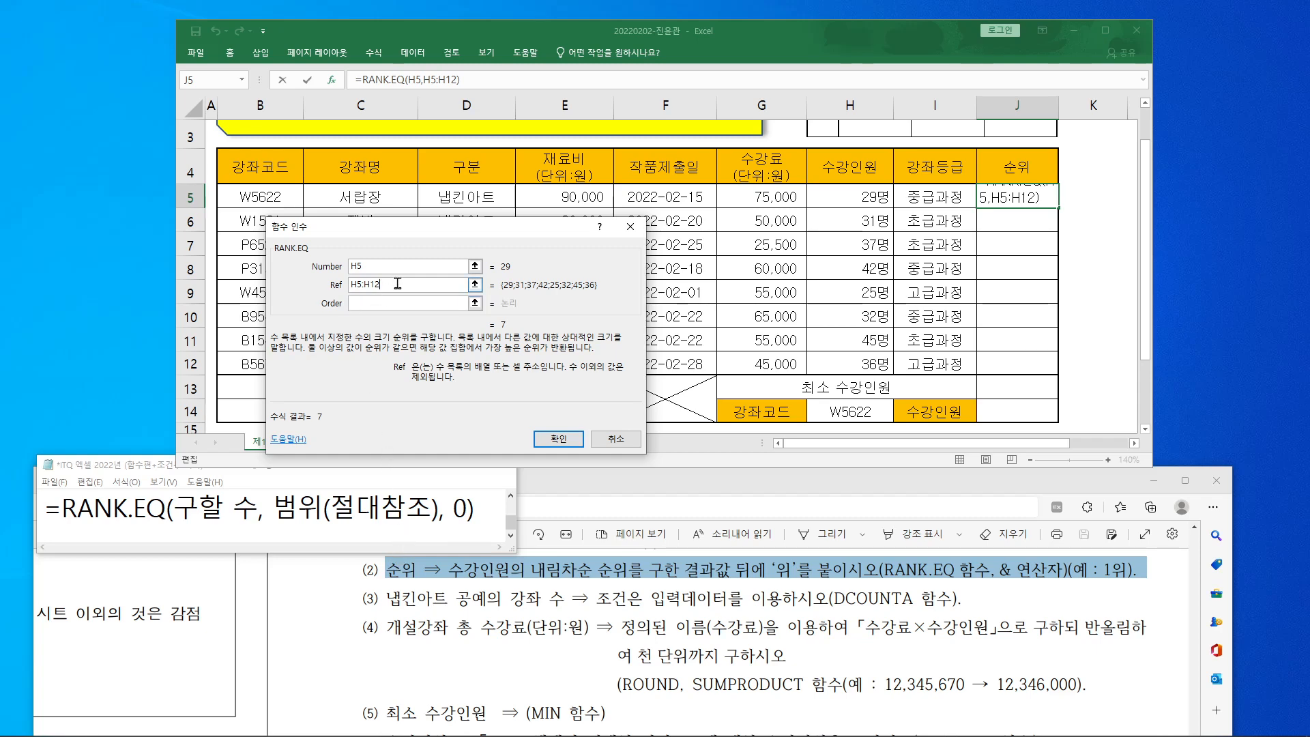
Step: Convert the Ref range of RANK.EQ to the absolute reference $H$5:$H$12
{"action": "left_click_drag", "start_coordinate": [397, 283], "coordinate": [345, 282]}
{"action": "mouse_move", "coordinate": [581, 218]}
{"action": "left_mouse_down"}
{"action": "mouse_move", "coordinate": [649, 214]}
{"action": "mouse_move", "coordinate": [576, 317]}
{"action": "left_mouse_up"}
{"action": "left_click", "coordinate": [585, 305]}
{"action": "left_click_drag", "start_coordinate": [617, 275], "coordinate": [616, 307]}
{"action": "left_click_drag", "start_coordinate": [666, 263], "coordinate": [764, 316]}
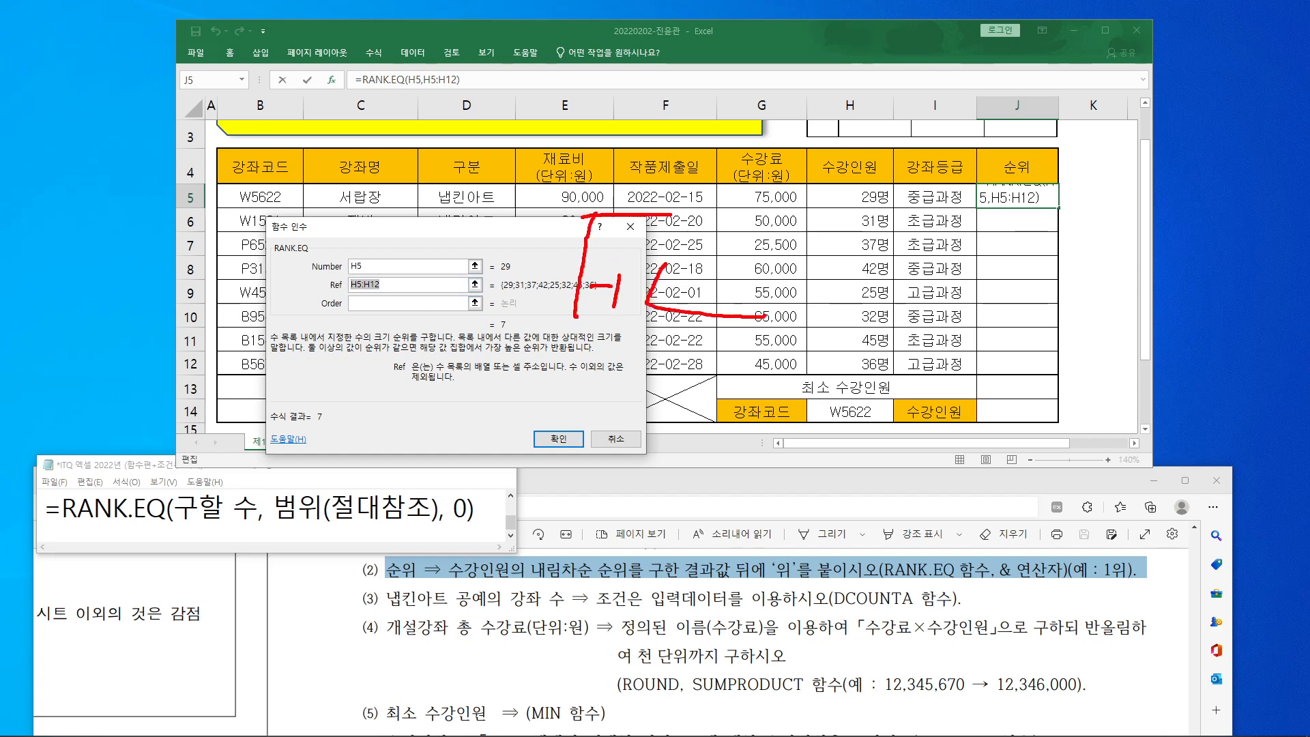
{"action": "left_click_drag", "start_coordinate": [694, 257], "coordinate": [681, 373]}
{"action": "key", "text": "Escape"}
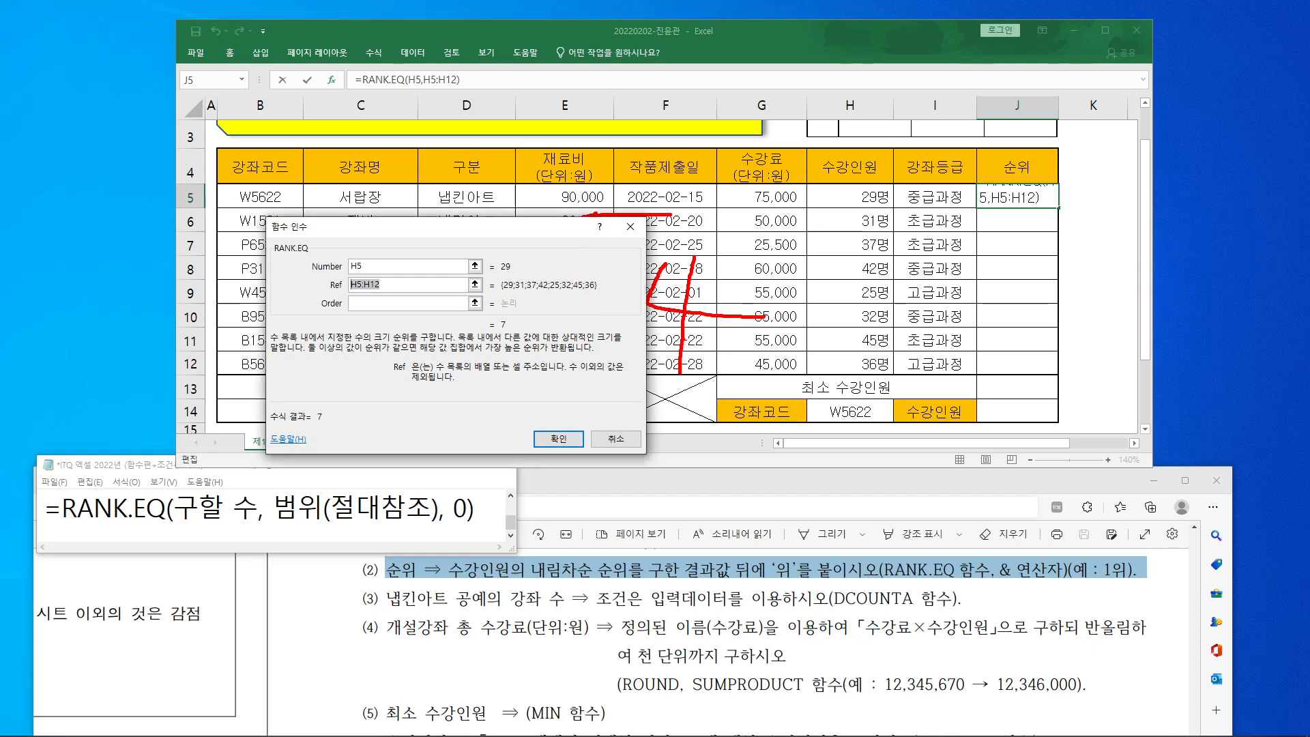
{"action": "key", "text": "F4"}
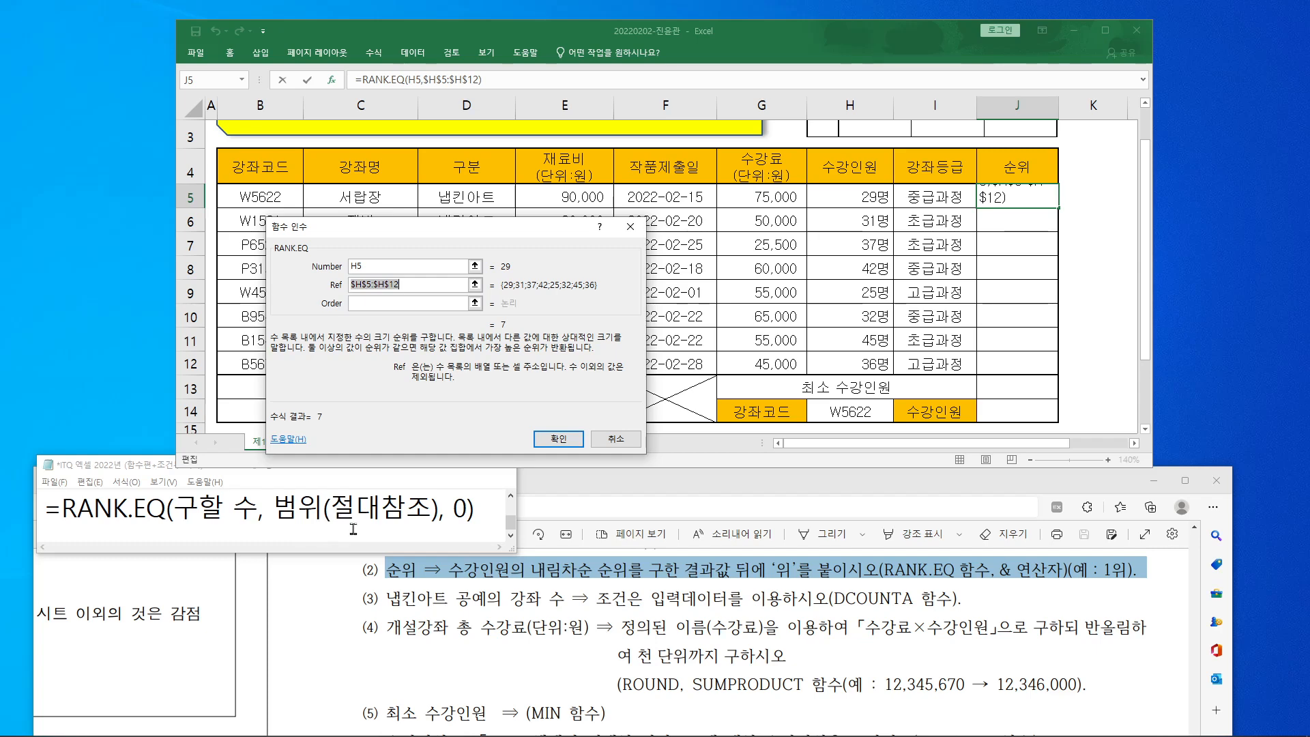
Step: Set the Order argument to 0 for descending rank and confirm the RANK.EQ function
{"action": "left_click", "coordinate": [401, 301]}
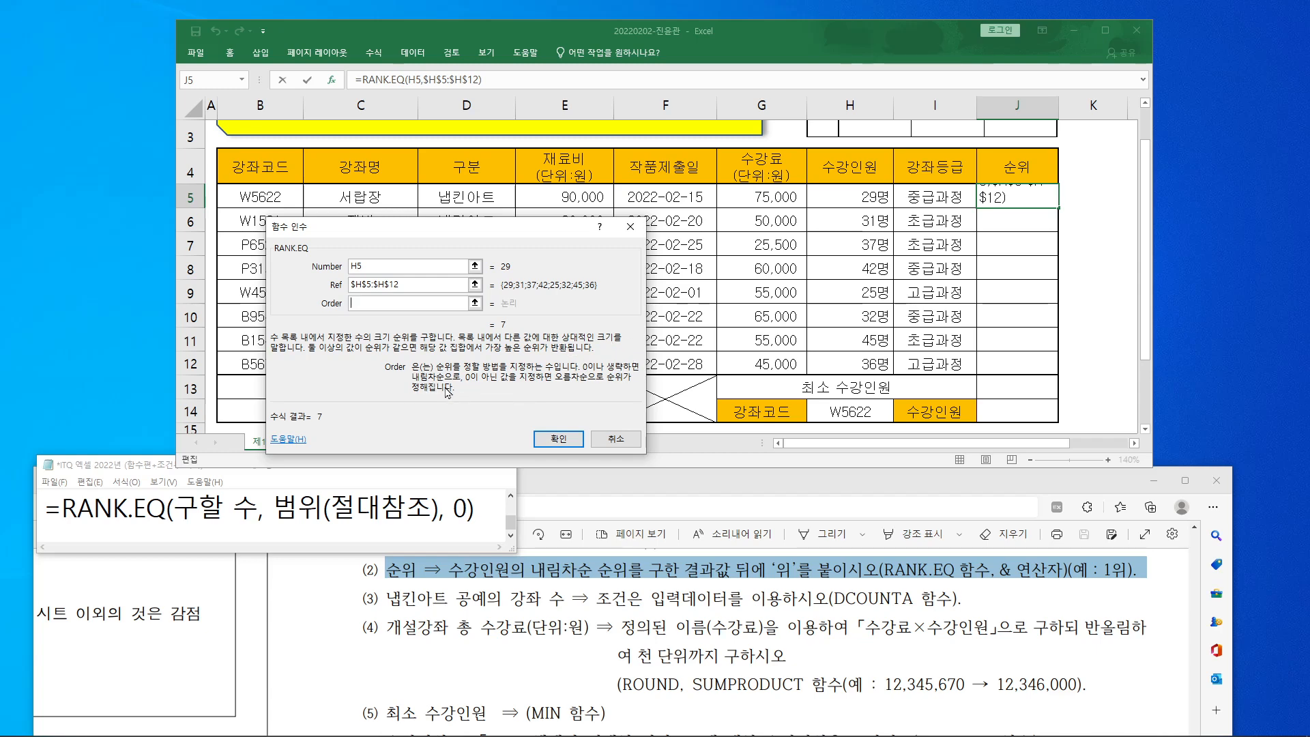
{"action": "type", "text": "0"}
{"action": "left_click_drag", "start_coordinate": [516, 231], "coordinate": [524, 123]}
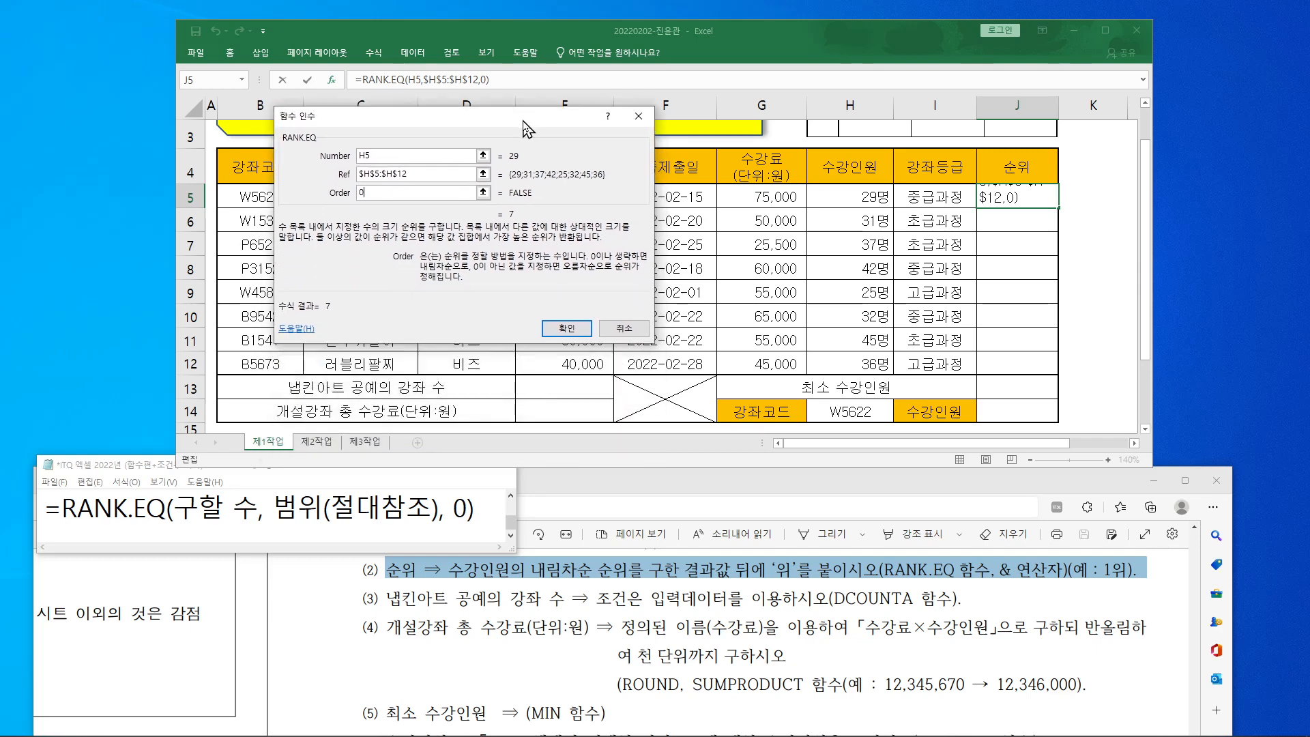
{"action": "left_click", "coordinate": [570, 330]}
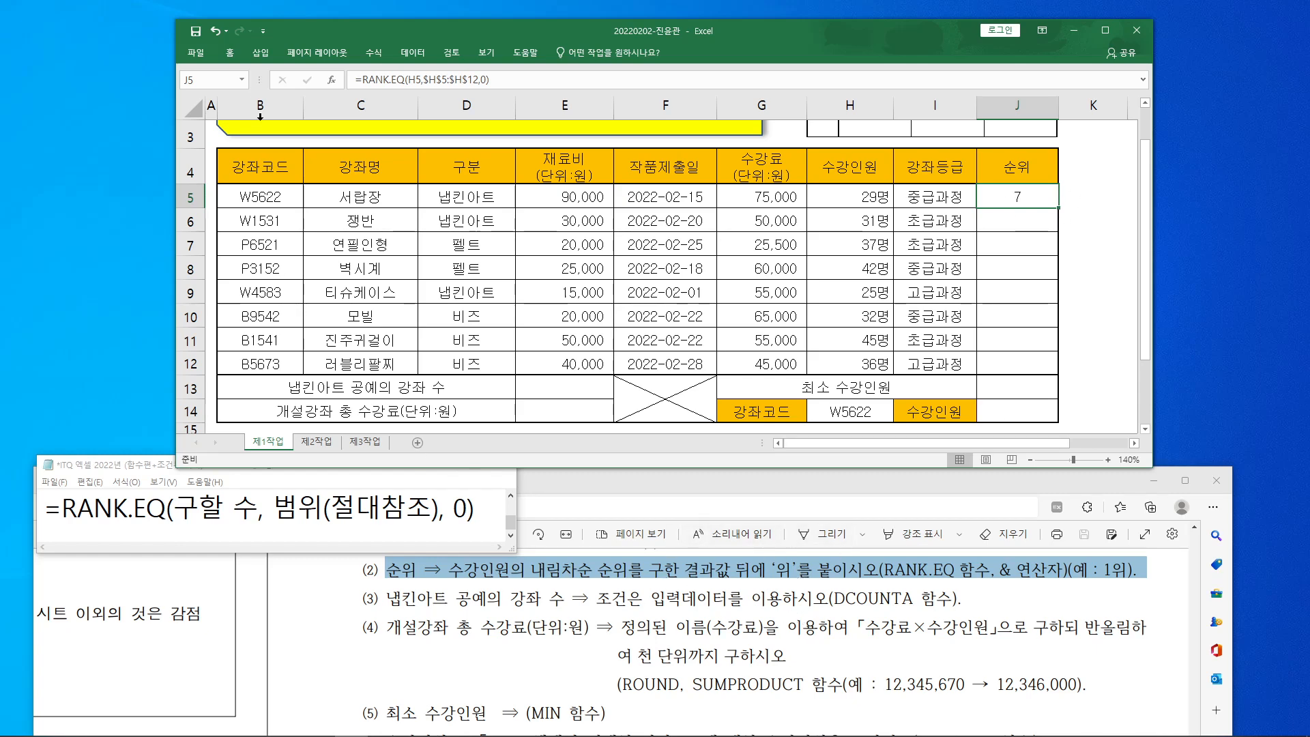
Step: Append &"위" to the end of the RANK.EQ formula in J5
{"action": "left_click", "coordinate": [580, 80]}
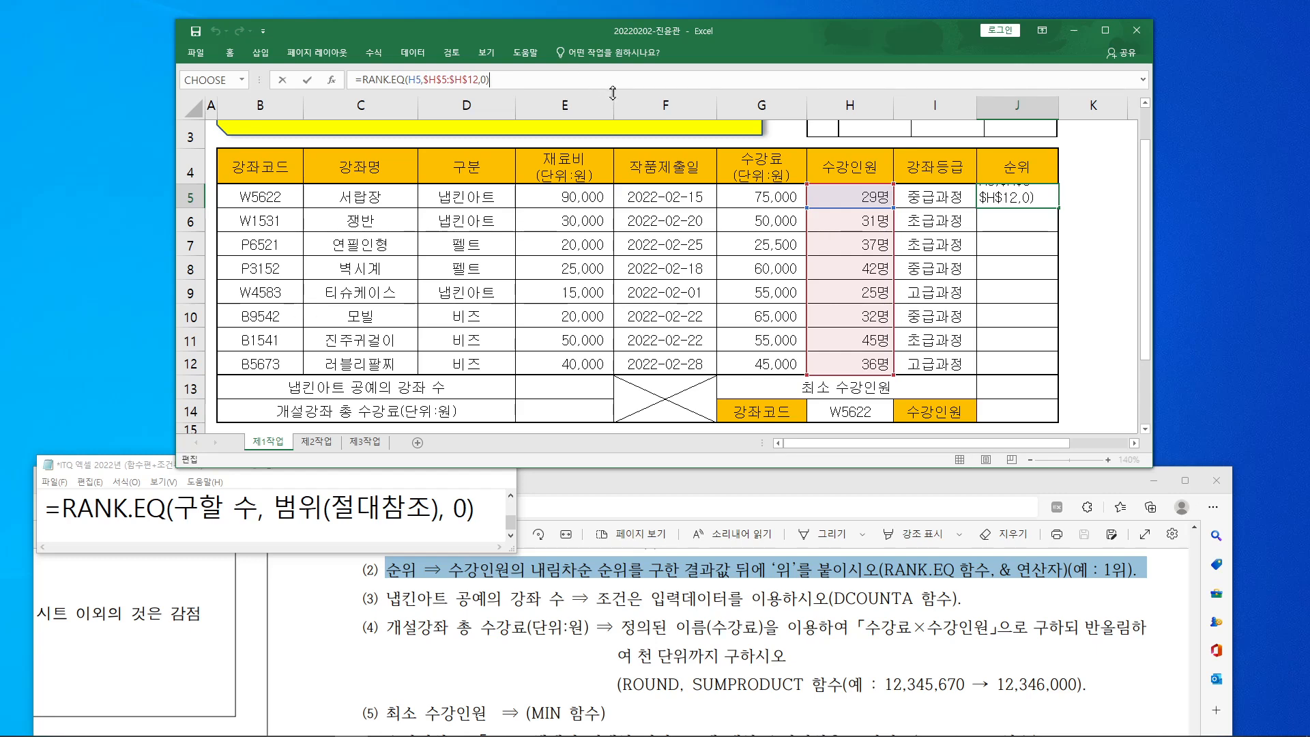
{"action": "type", "text": "&"}
{"action": "type", "text": "위\""}
{"action": "key", "text": "Return"}
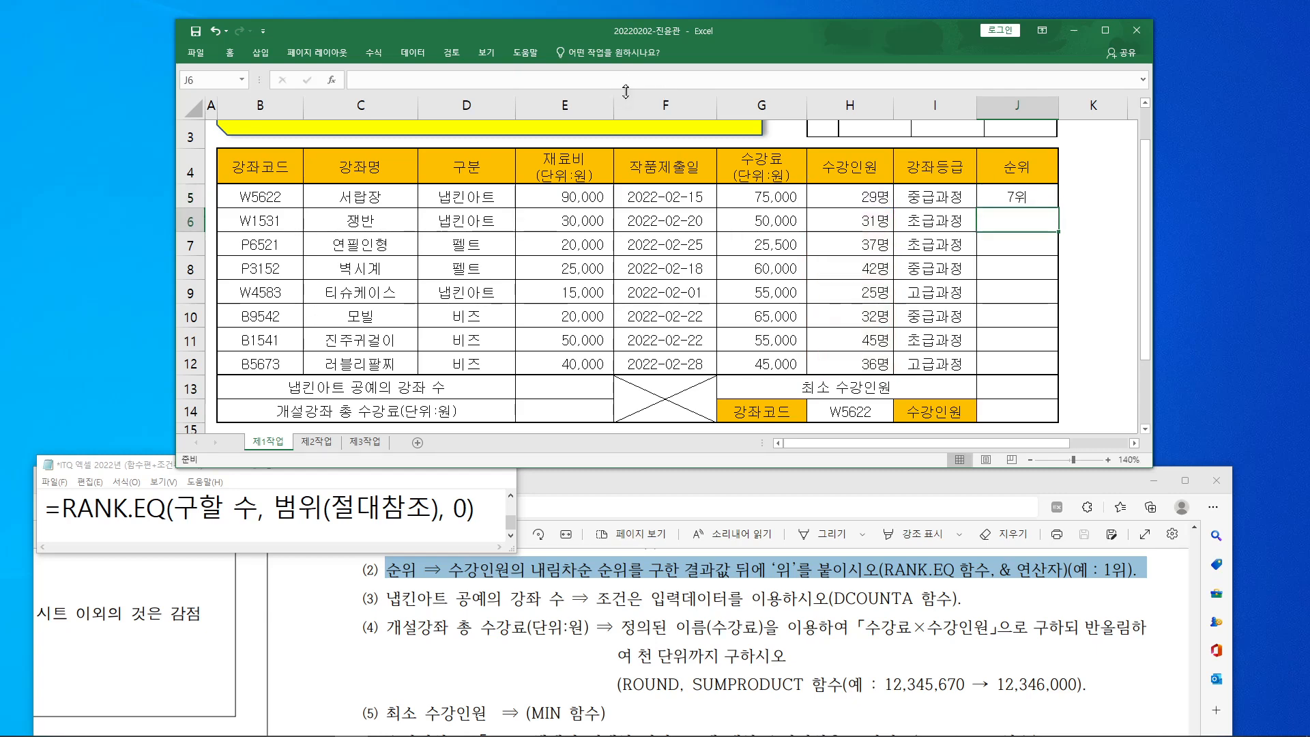
Step: Fill the RANK.EQ formula from J5 down to J12 without formatting
{"action": "left_click", "coordinate": [1040, 191]}
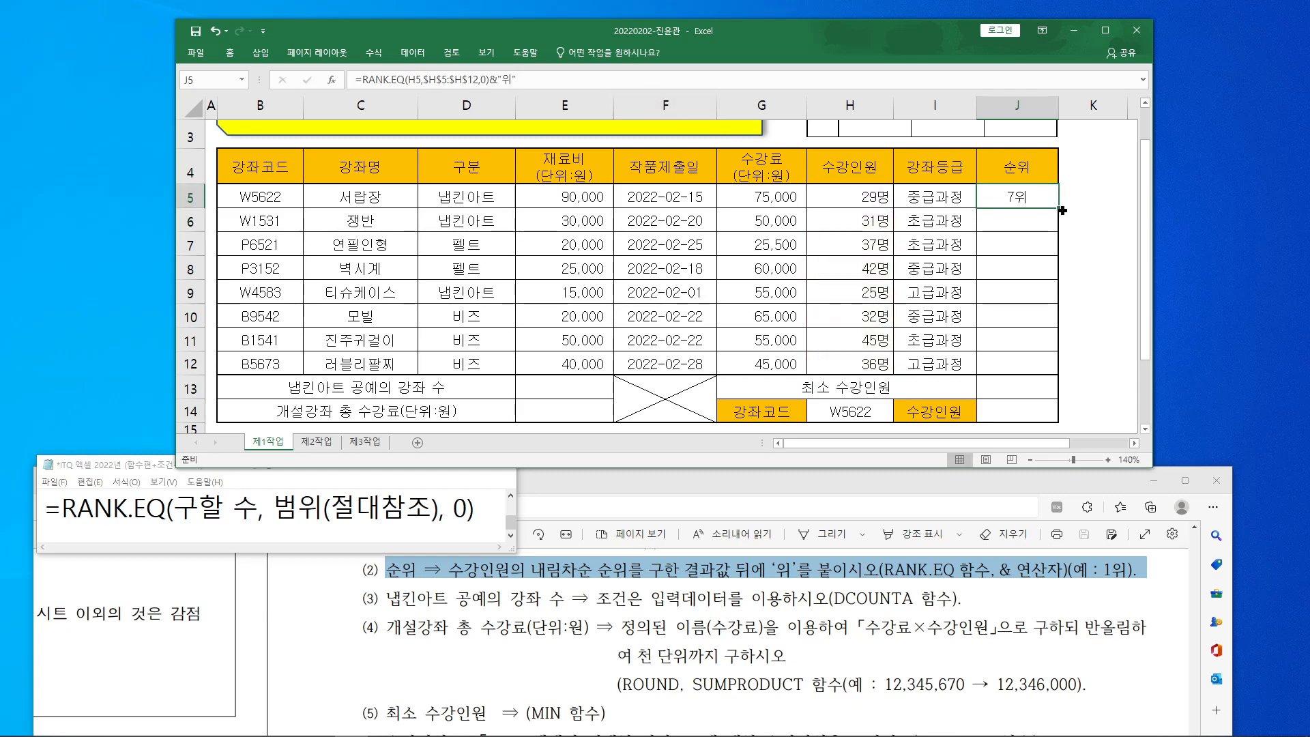
{"action": "left_click_drag", "start_coordinate": [1061, 209], "coordinate": [1055, 379]}
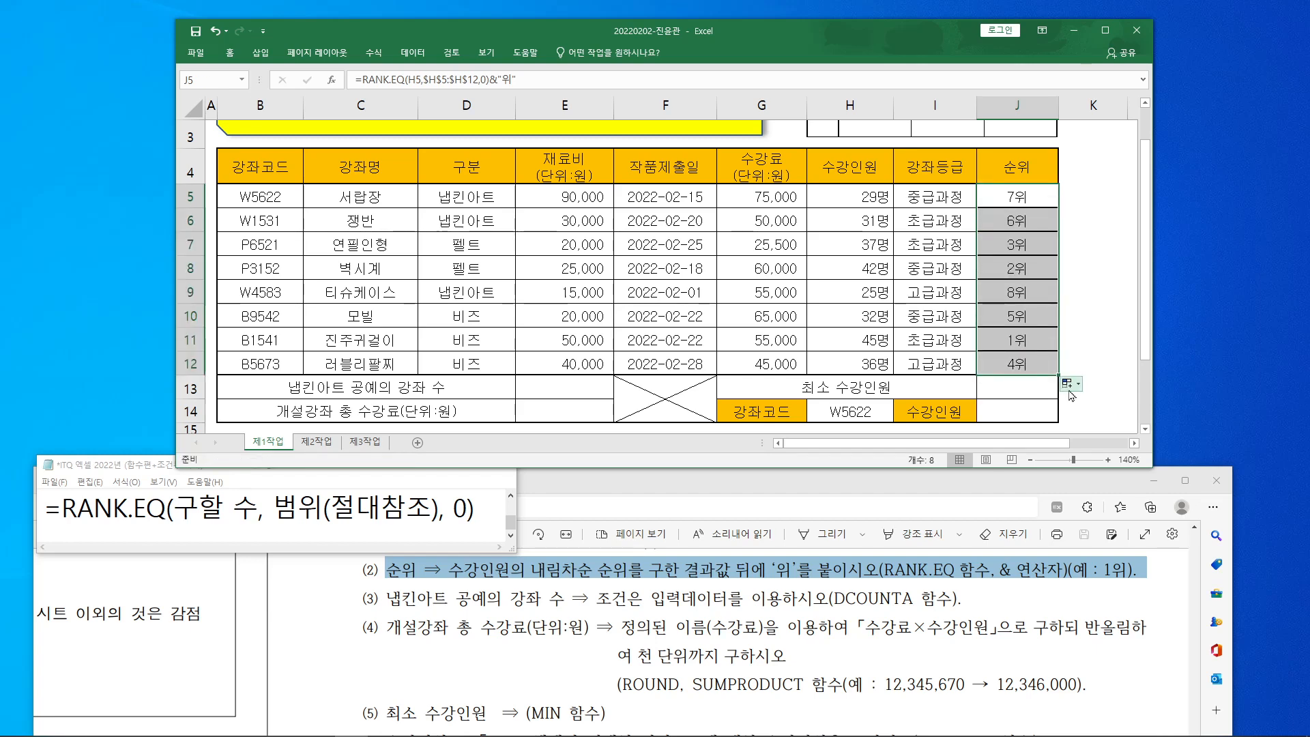
{"action": "left_click", "coordinate": [1073, 385]}
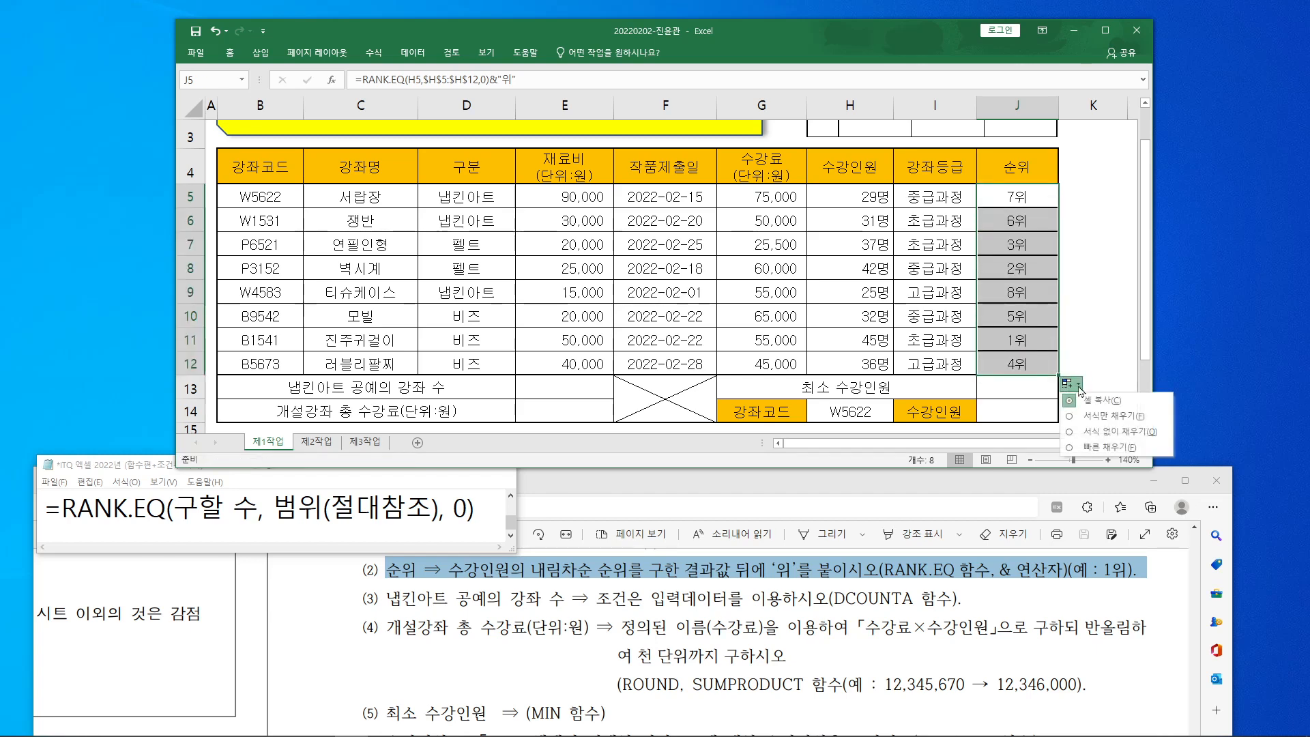
{"action": "left_click", "coordinate": [1093, 430]}
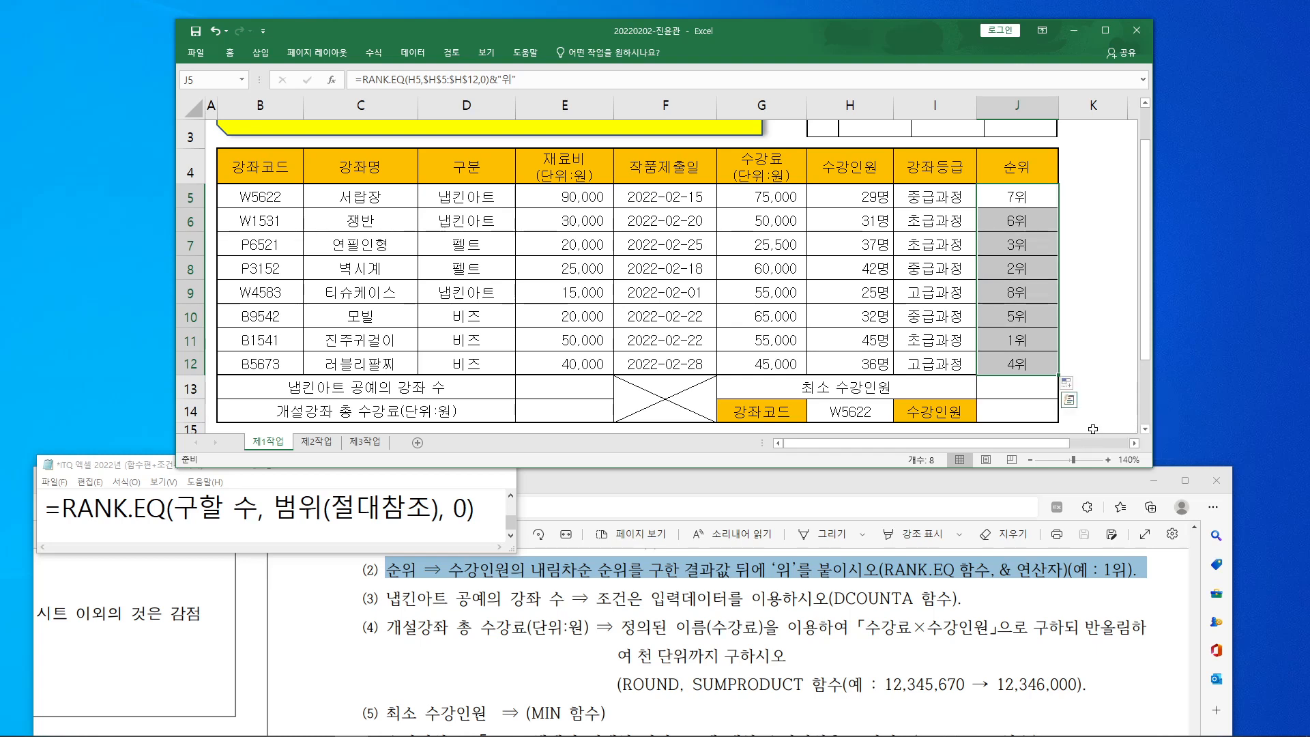
{"action": "left_click", "coordinate": [1101, 368]}
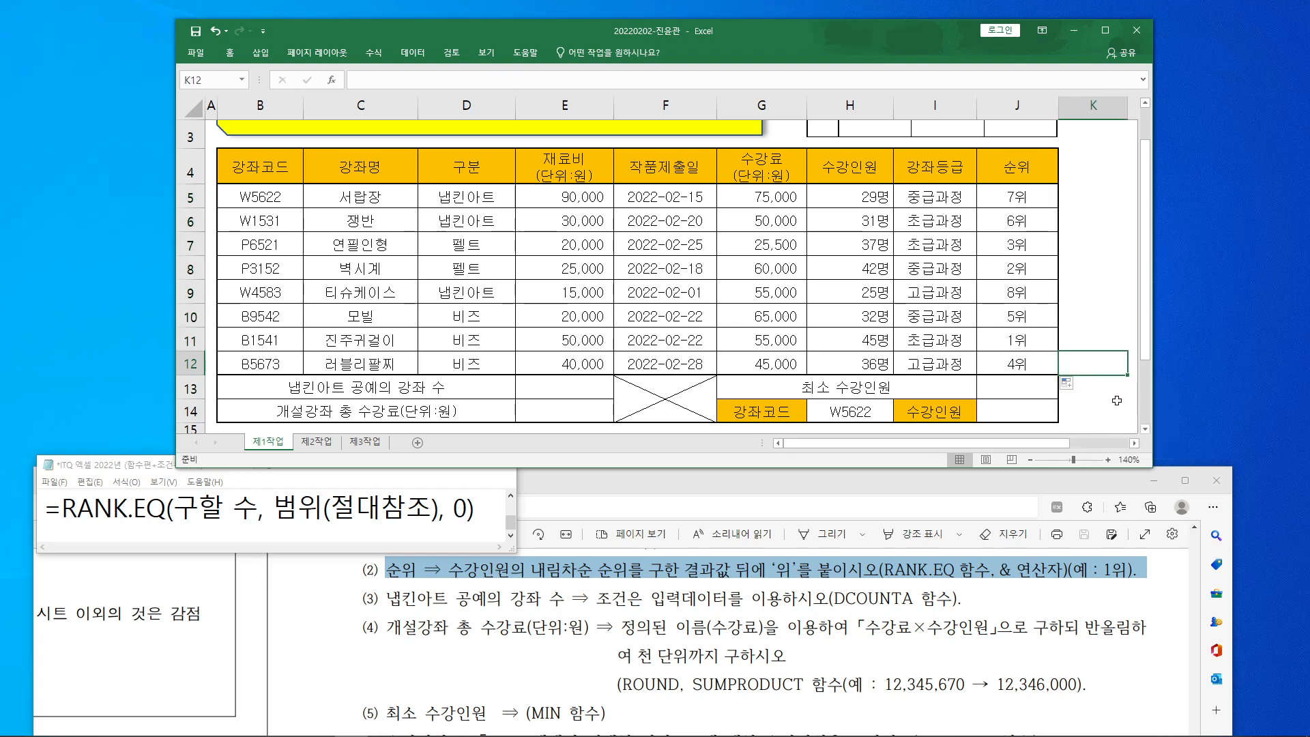
{"action": "mouse_move", "coordinate": [874, 183]}
{"action": "left_mouse_down"}
{"action": "mouse_move", "coordinate": [816, 159]}
{"action": "mouse_move", "coordinate": [859, 181]}
{"action": "left_mouse_up"}
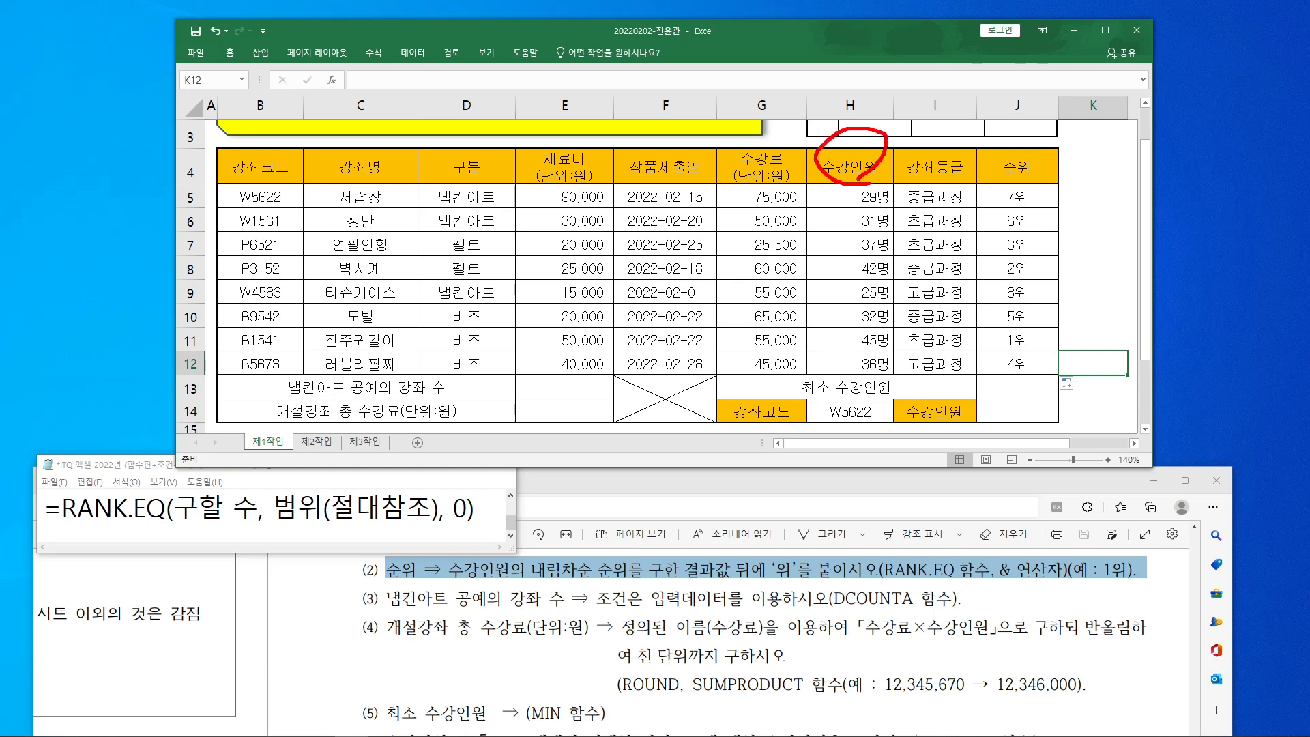
{"action": "left_click_drag", "start_coordinate": [838, 337], "coordinate": [863, 316]}
{"action": "mouse_move", "coordinate": [1009, 351]}
{"action": "left_mouse_down"}
{"action": "mouse_move", "coordinate": [1032, 331]}
{"action": "mouse_move", "coordinate": [1011, 351]}
{"action": "left_mouse_up"}
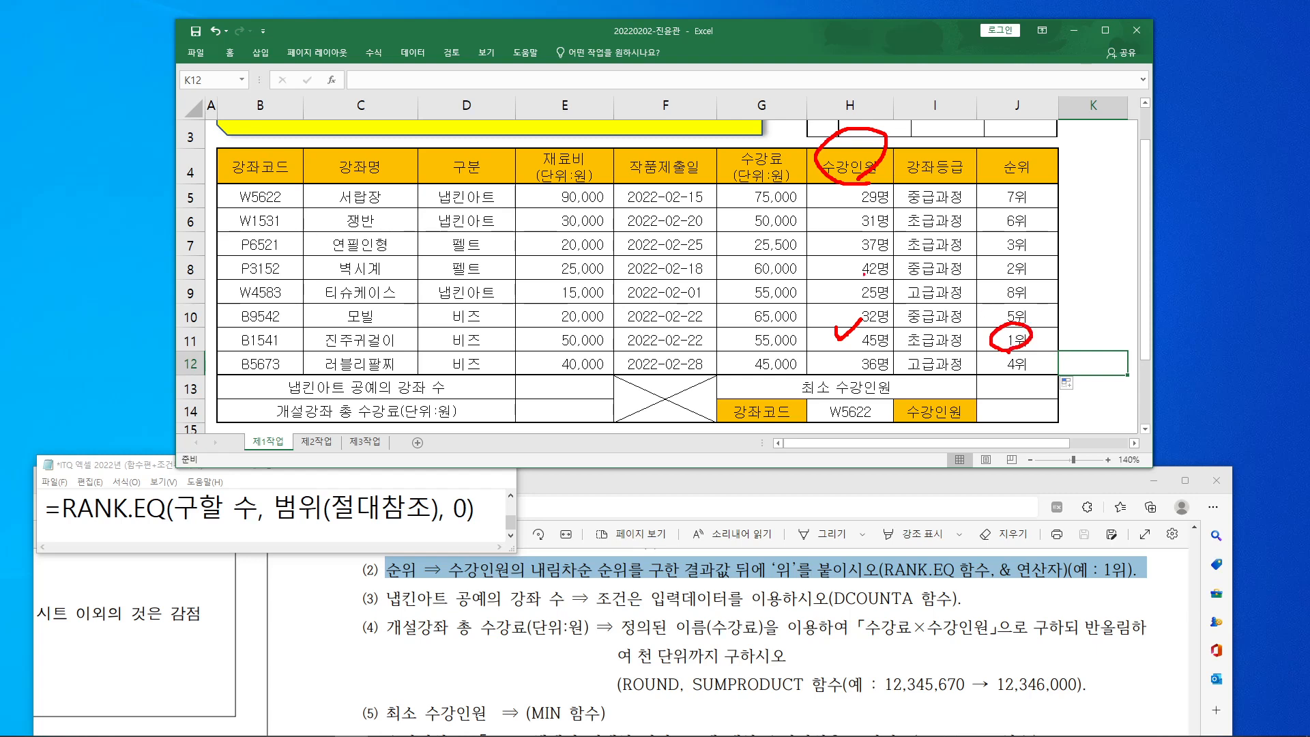
{"action": "left_click_drag", "start_coordinate": [846, 263], "coordinate": [867, 256]}
{"action": "left_click_drag", "start_coordinate": [824, 287], "coordinate": [856, 292]}
{"action": "key", "text": "Escape"}
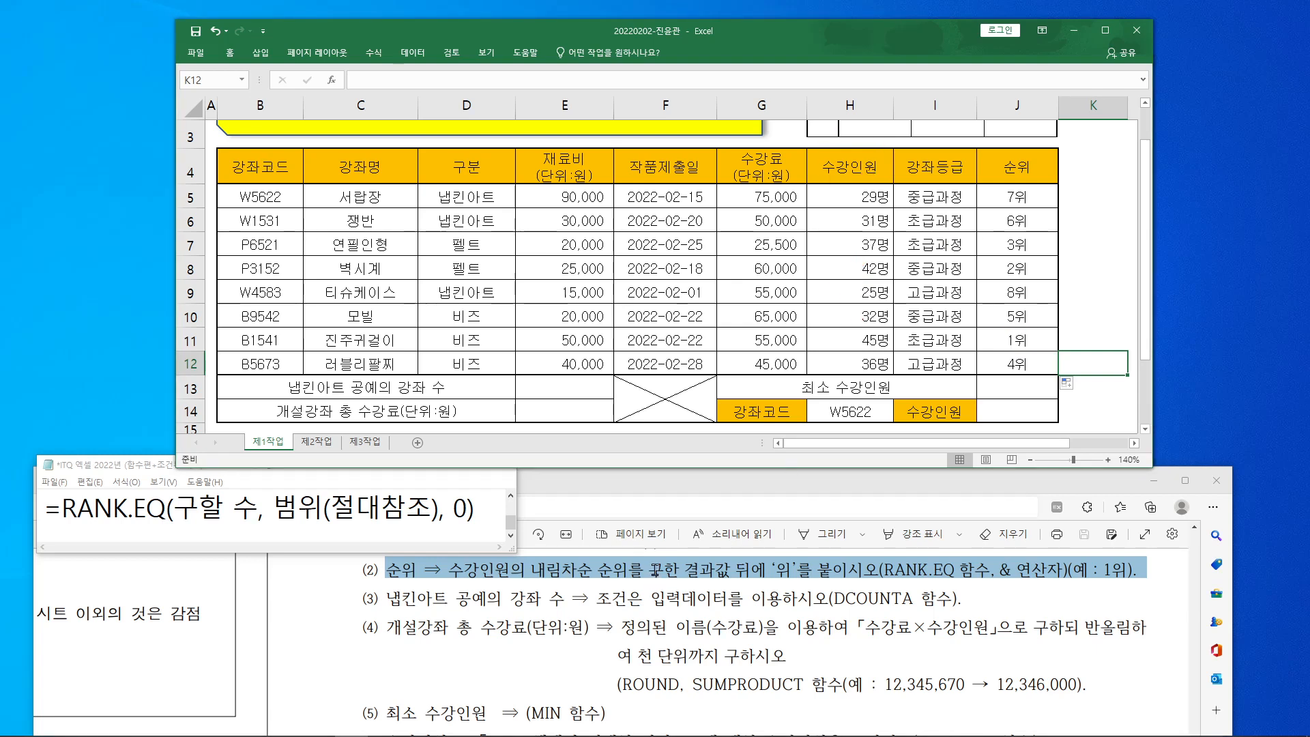
Step: Highlight the text of instruction (3) in the PDF and select cell E13 beside 냅킨아트 공예의 강좌 수 in Excel
{"action": "left_click_drag", "start_coordinate": [389, 606], "coordinate": [954, 600]}
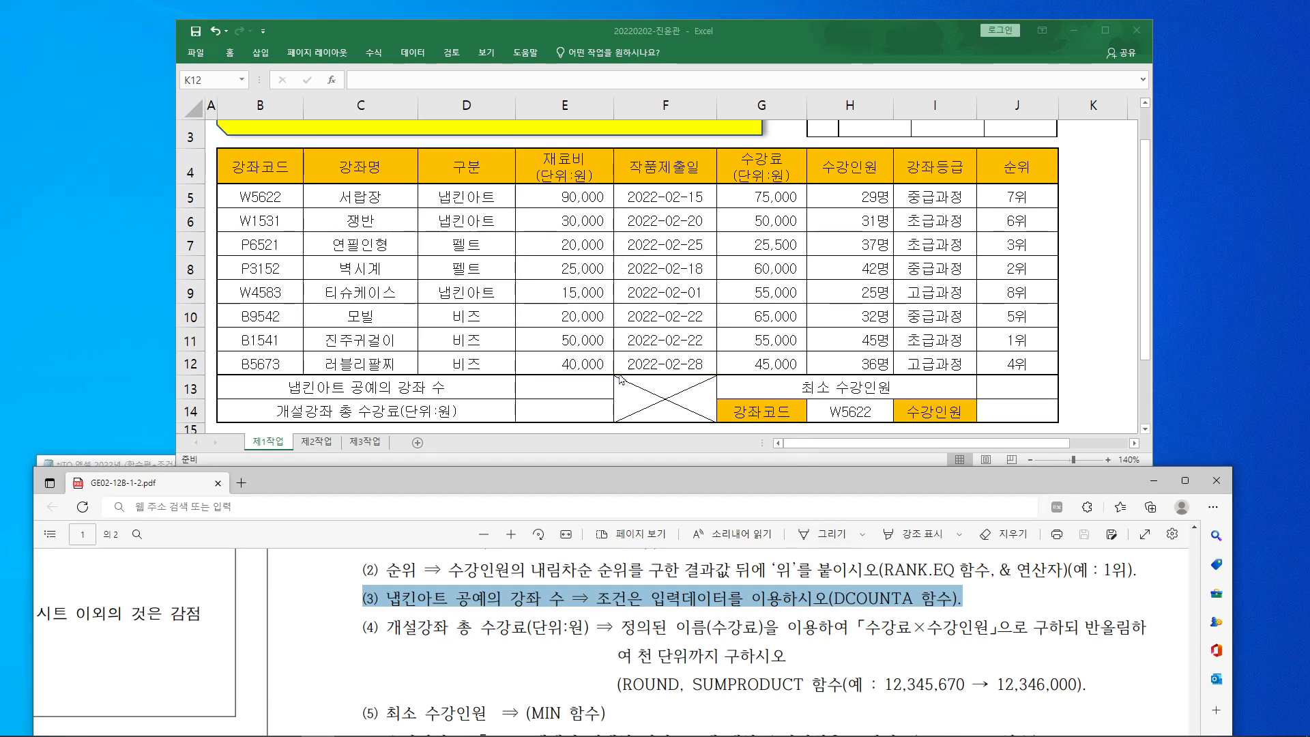
{"action": "left_click", "coordinate": [572, 393]}
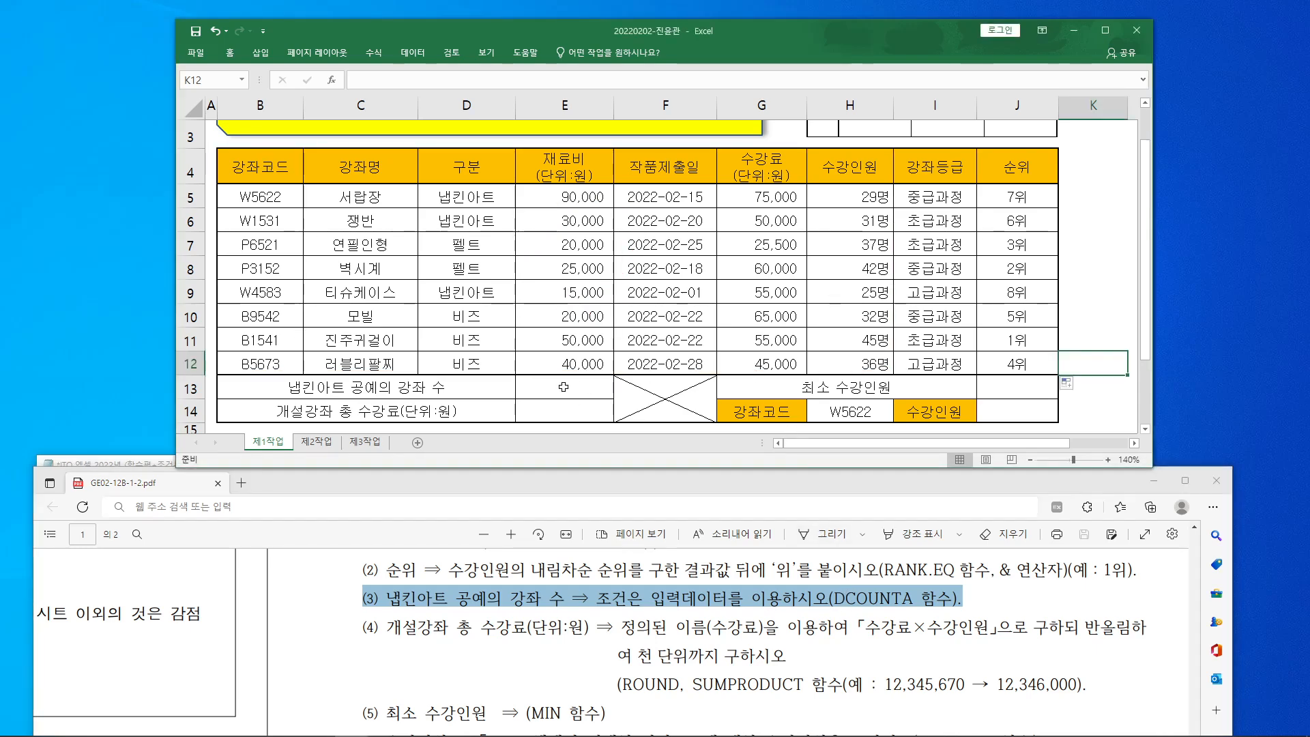
{"action": "left_click", "coordinate": [568, 389]}
Step: Start a DCOUNTA formula in E13 and open its function arguments
{"action": "left_click", "coordinate": [382, 79]}
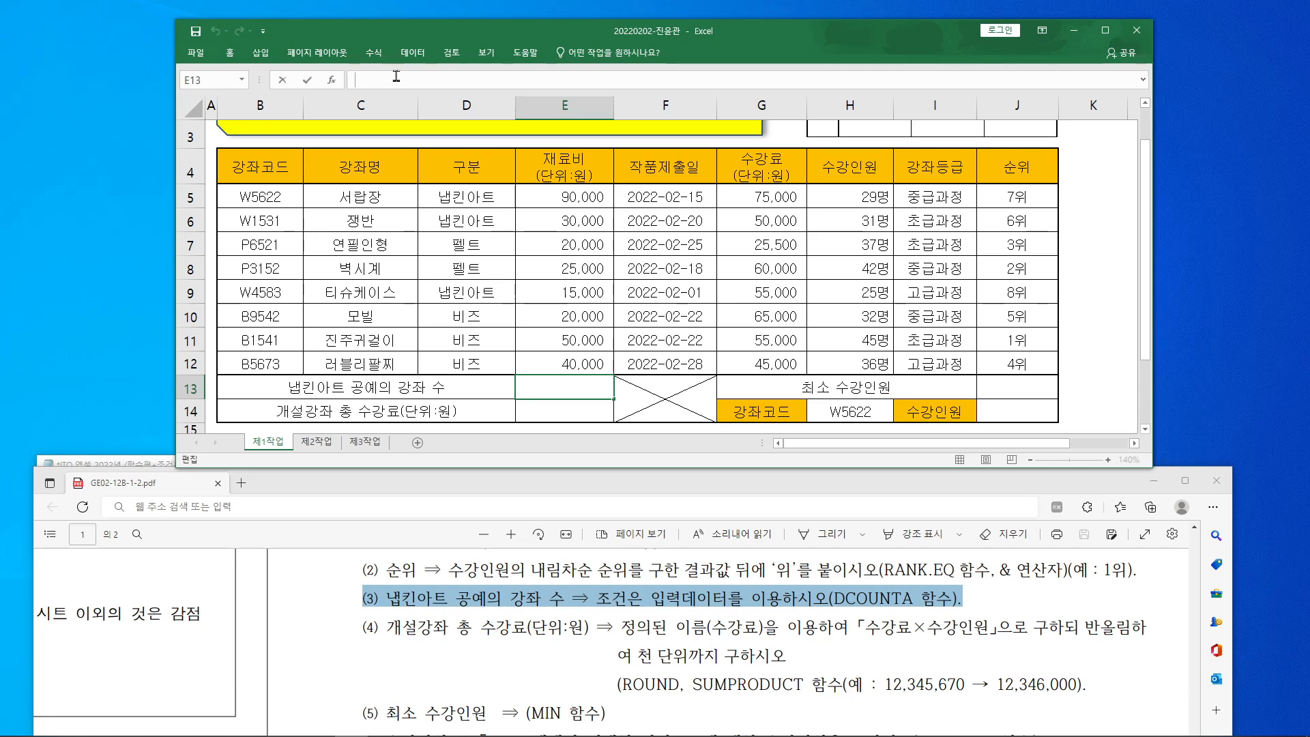
{"action": "type", "text": "="}
{"action": "type", "text": "ㅇ"}
{"action": "type", "text": "d"}
{"action": "type", "text": "co"}
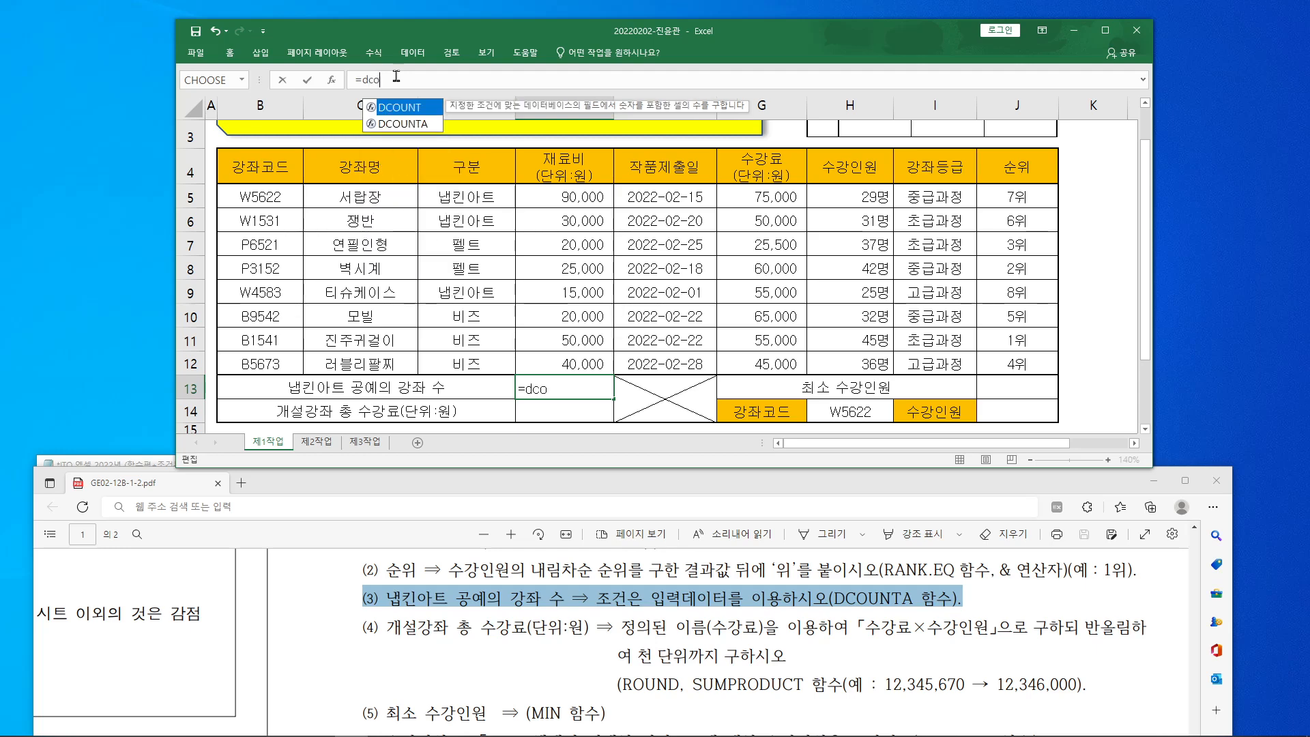
{"action": "type", "text": "unta"}
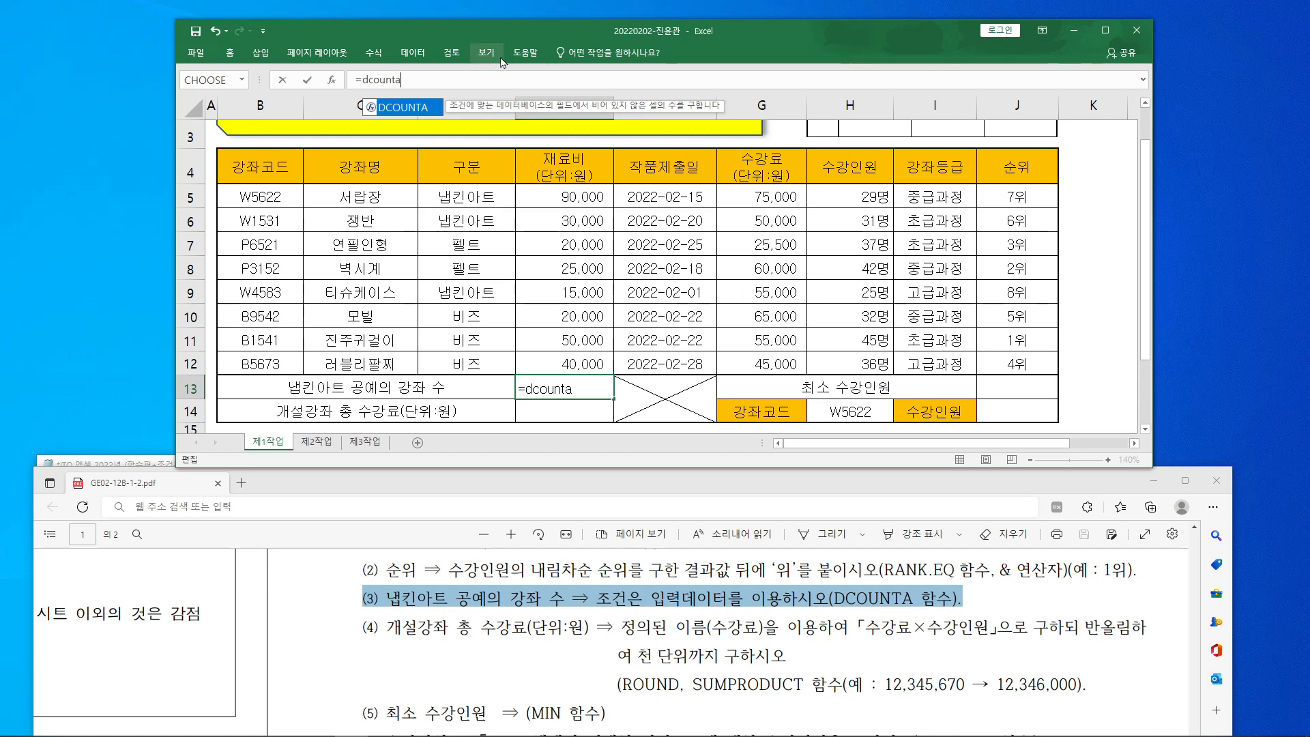
{"action": "type", "text": "("}
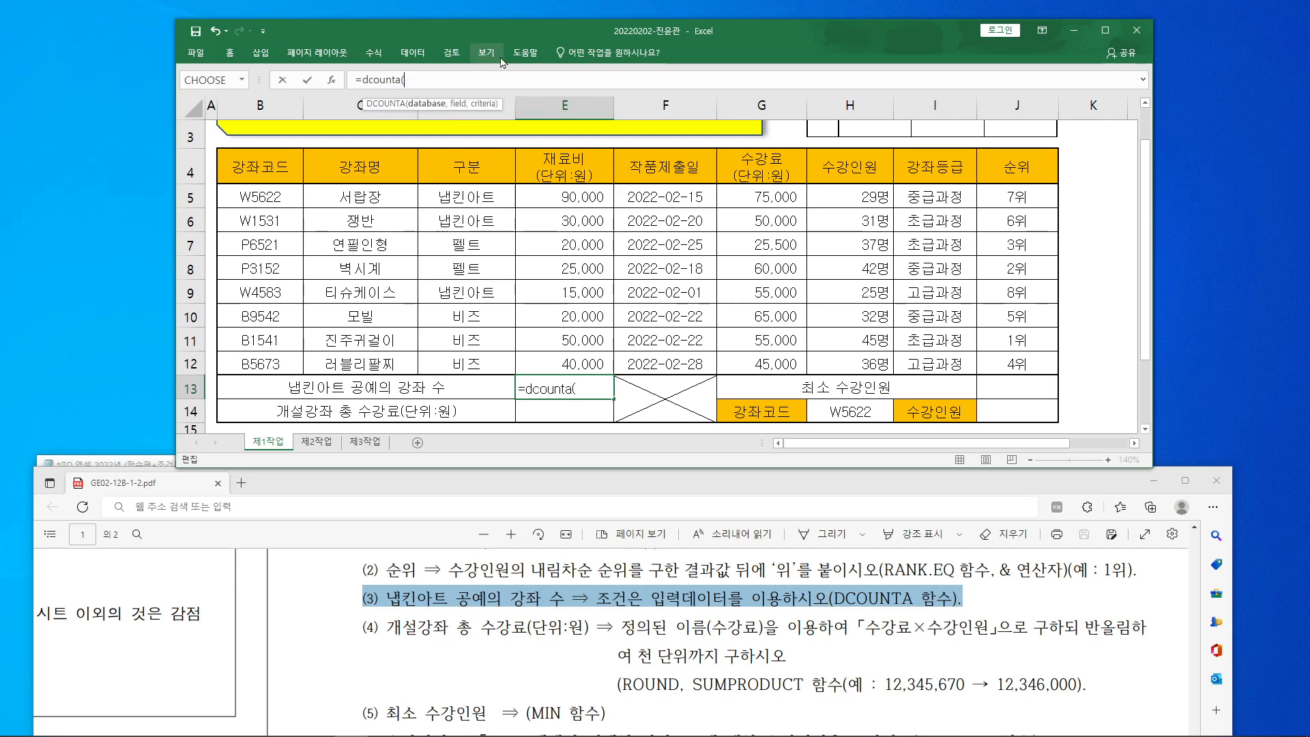
{"action": "left_click", "coordinate": [335, 81]}
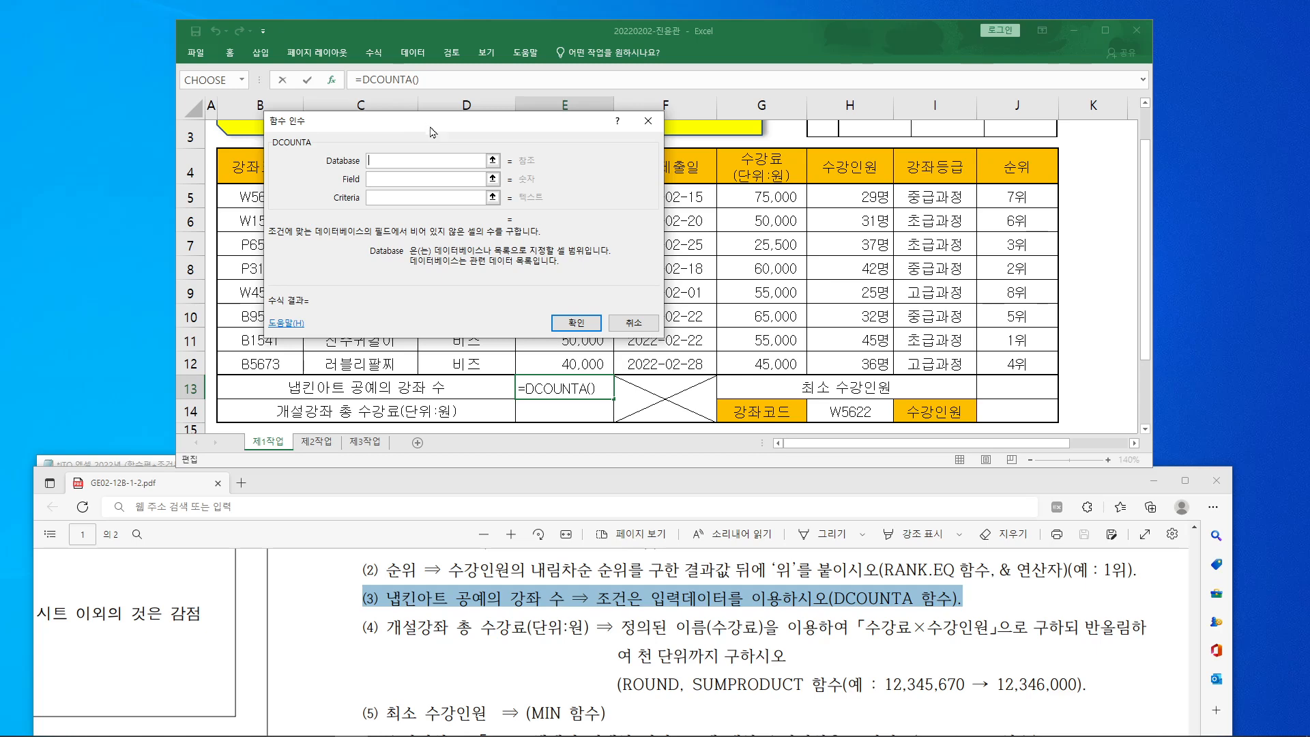
Step: Move the function arguments dialog and the workbook window clear of the table and set the DCOUNTA Database argument to B4:H12
{"action": "left_click_drag", "start_coordinate": [431, 132], "coordinate": [972, 130]}
{"action": "left_click_drag", "start_coordinate": [888, 35], "coordinate": [751, 30]}
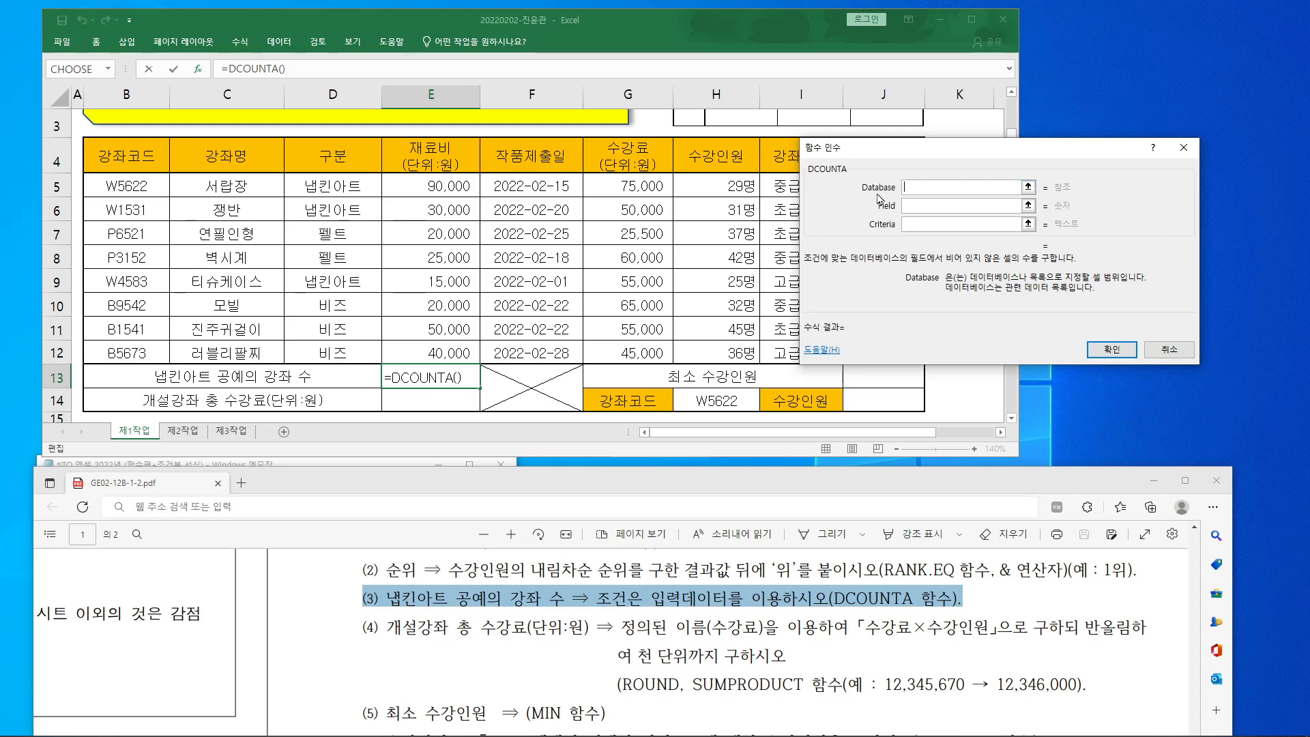
{"action": "left_click_drag", "start_coordinate": [926, 151], "coordinate": [928, 171]}
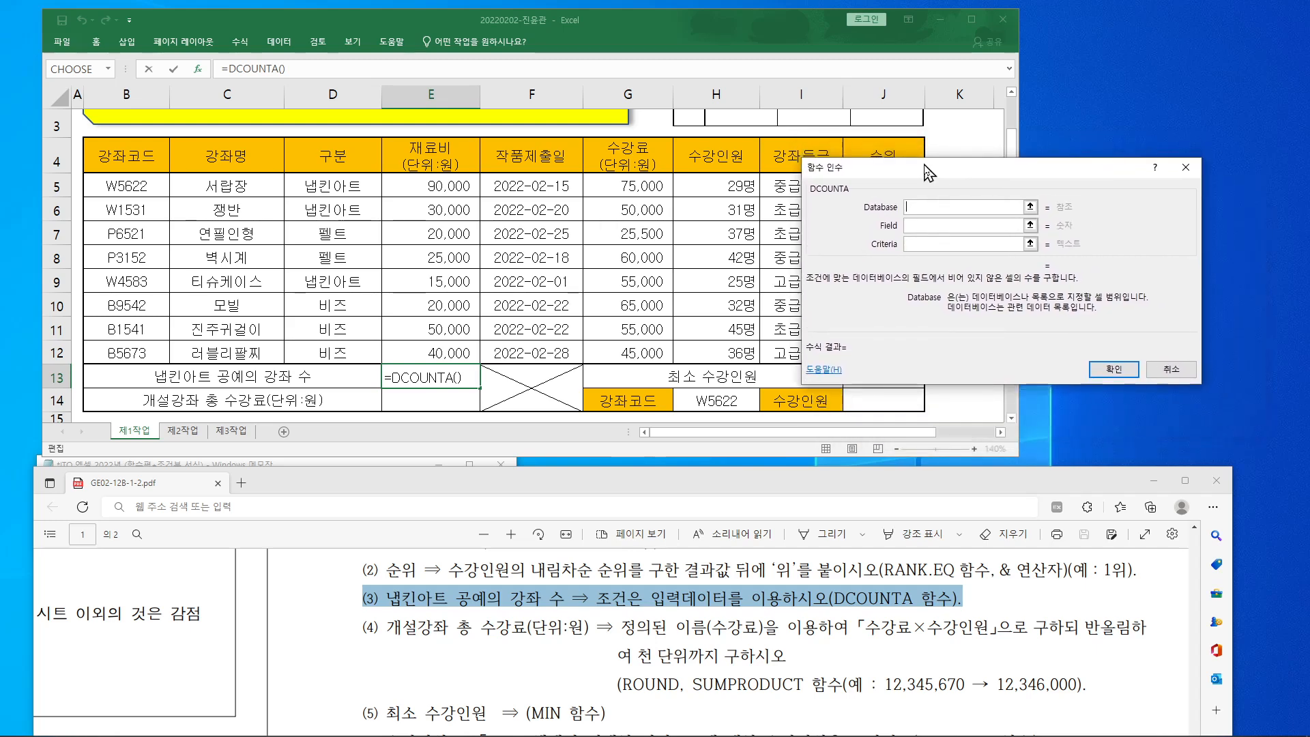
{"action": "left_click_drag", "start_coordinate": [123, 156], "coordinate": [684, 349]}
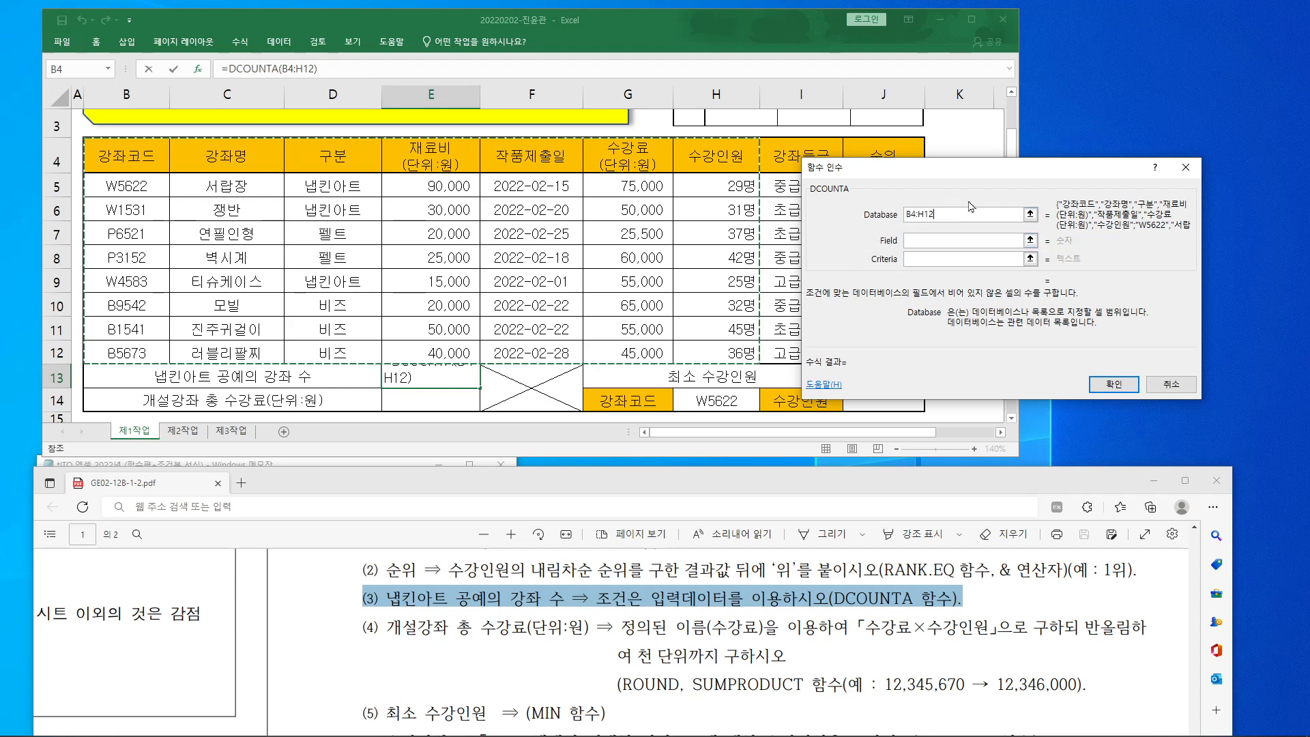
{"action": "left_click", "coordinate": [926, 241]}
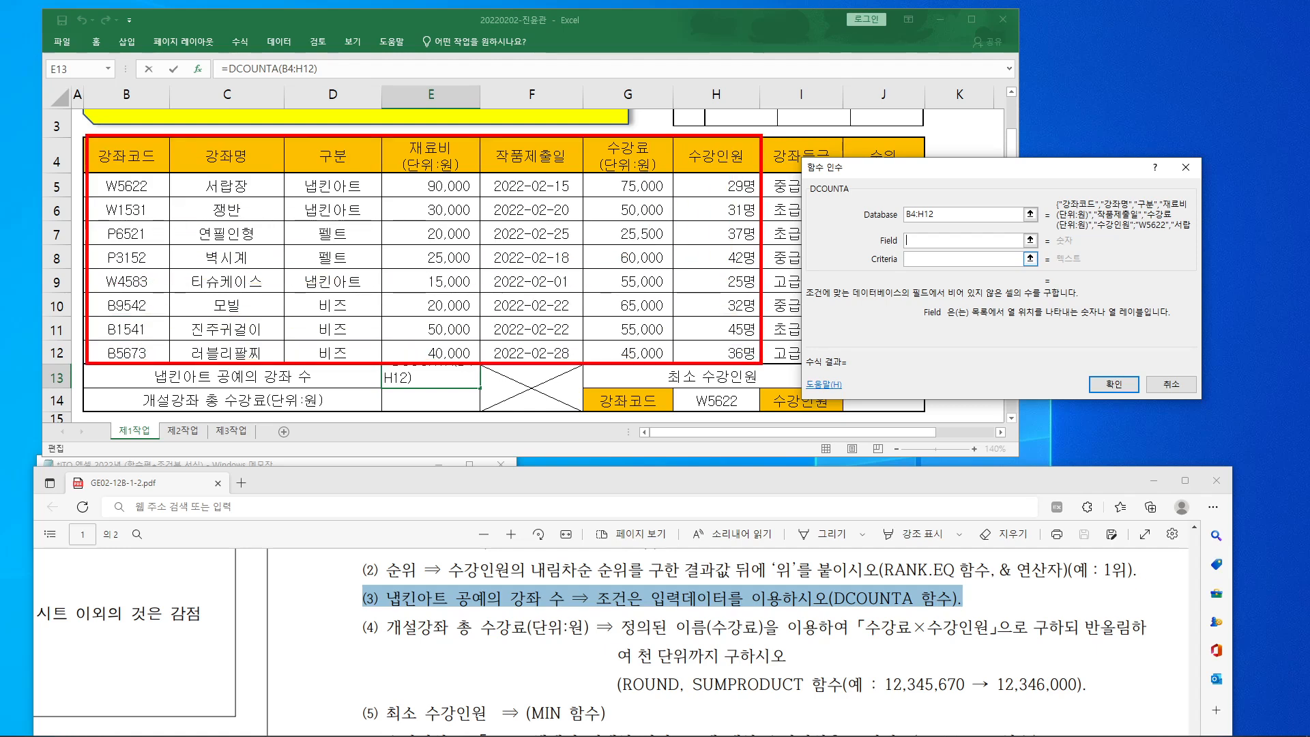
{"action": "mouse_move", "coordinate": [427, 609]}
{"action": "left_mouse_down"}
{"action": "mouse_move", "coordinate": [398, 591]}
{"action": "mouse_move", "coordinate": [444, 605]}
{"action": "left_mouse_up"}
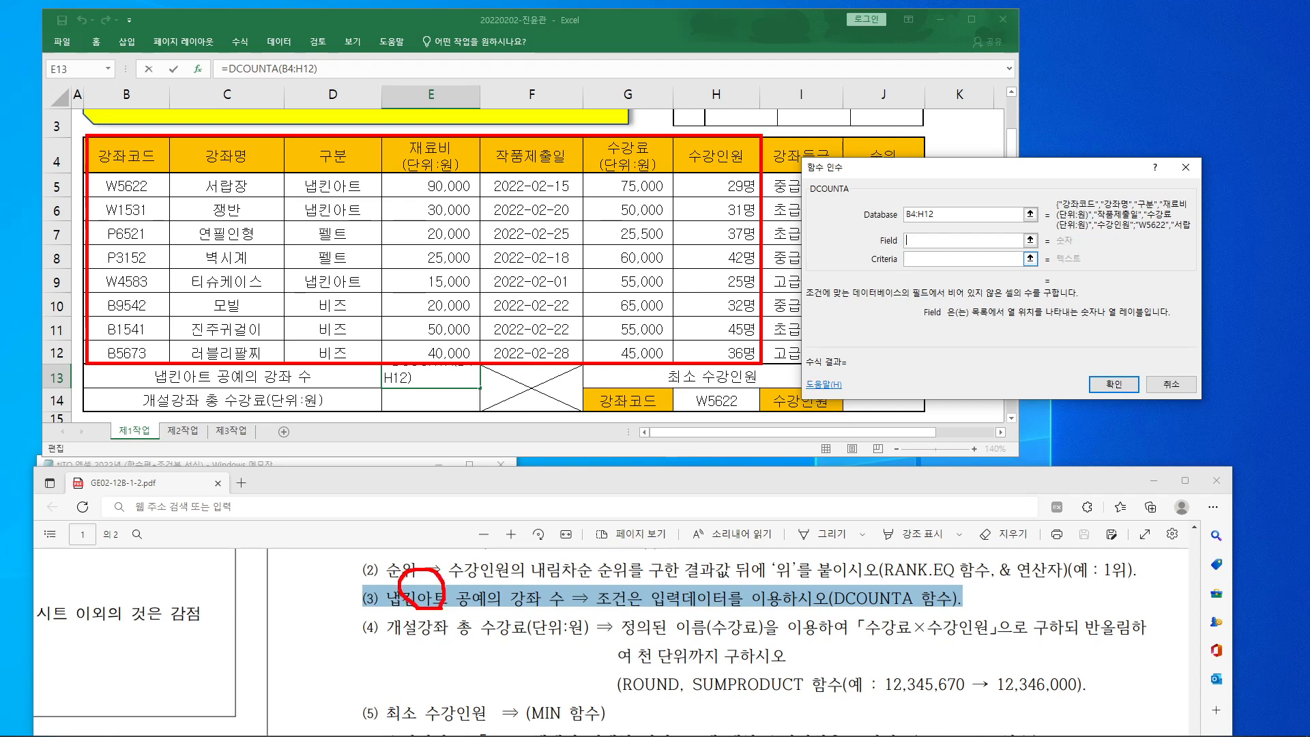
{"action": "mouse_move", "coordinate": [346, 188]}
{"action": "left_mouse_down"}
{"action": "mouse_move", "coordinate": [331, 179]}
{"action": "mouse_move", "coordinate": [355, 194]}
{"action": "left_mouse_up"}
{"action": "left_click_drag", "start_coordinate": [329, 144], "coordinate": [400, 86]}
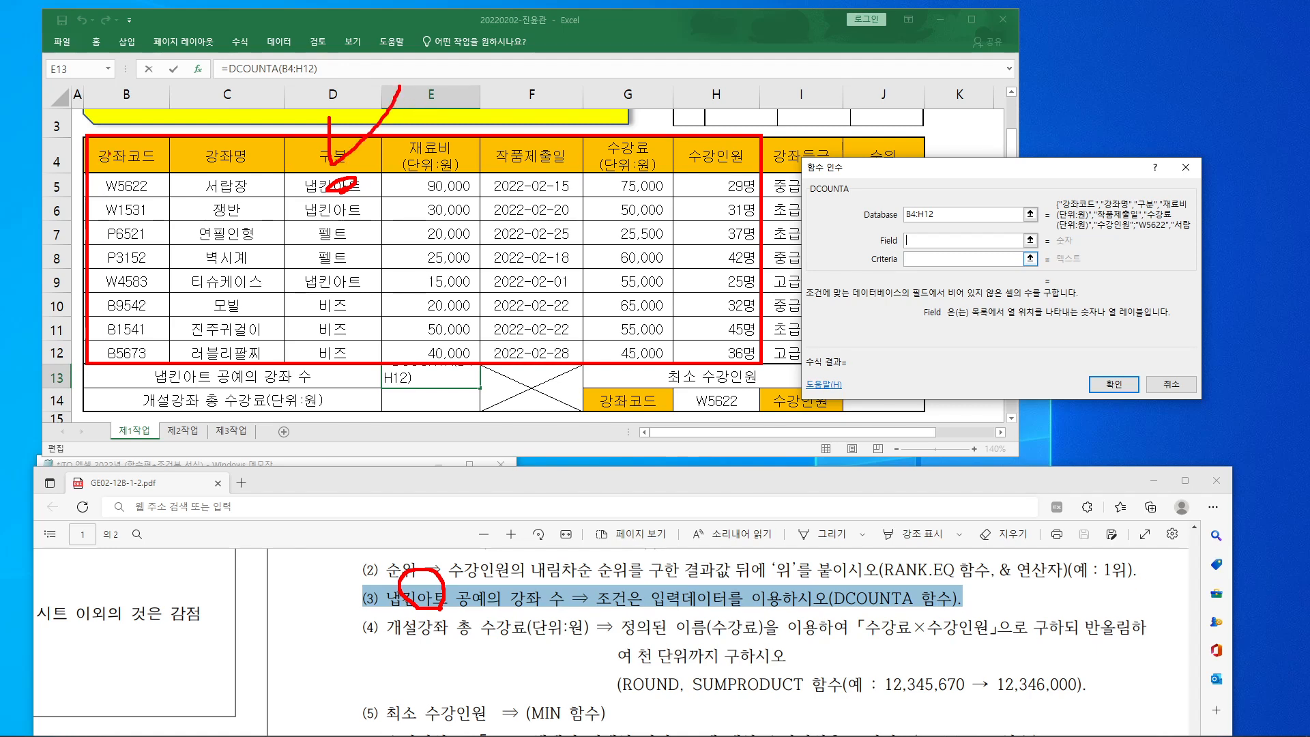
{"action": "left_click_drag", "start_coordinate": [134, 155], "coordinate": [114, 324]}
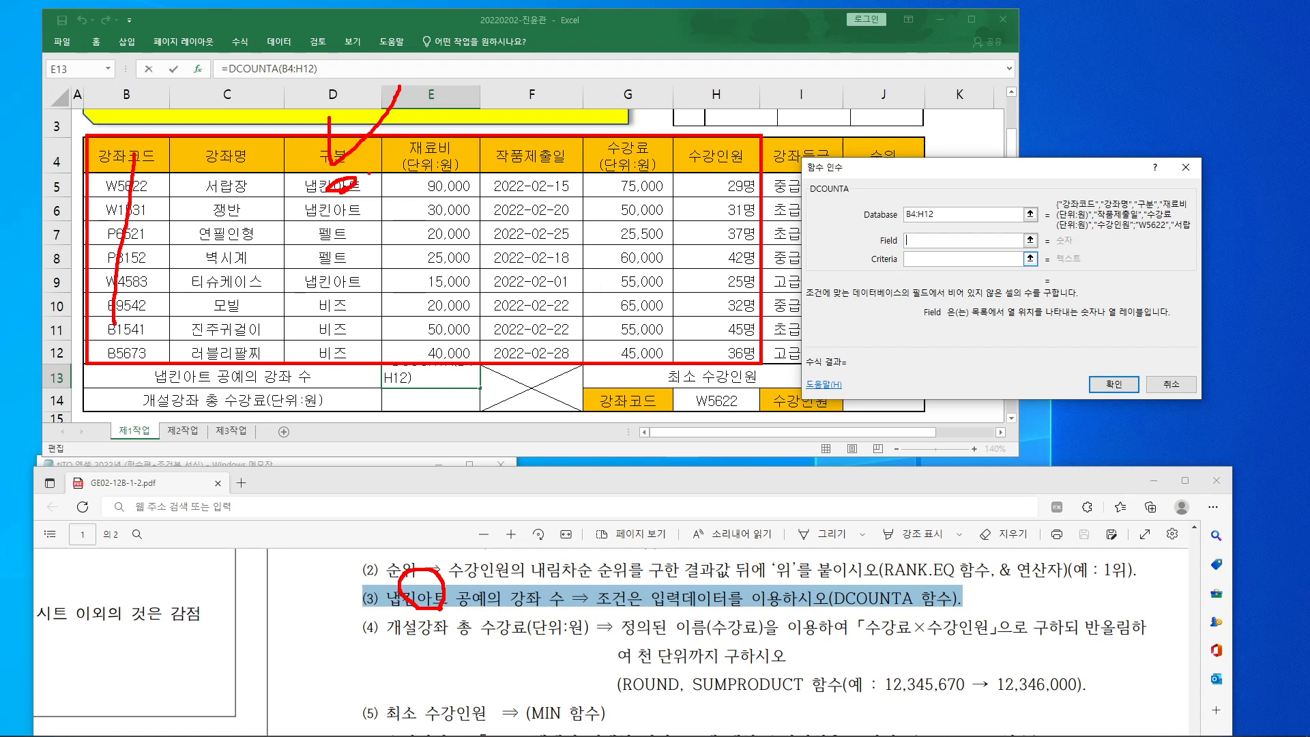
{"action": "mouse_move", "coordinate": [203, 262]}
{"action": "left_mouse_down"}
{"action": "mouse_move", "coordinate": [206, 295]}
{"action": "mouse_move", "coordinate": [247, 301]}
{"action": "left_mouse_up"}
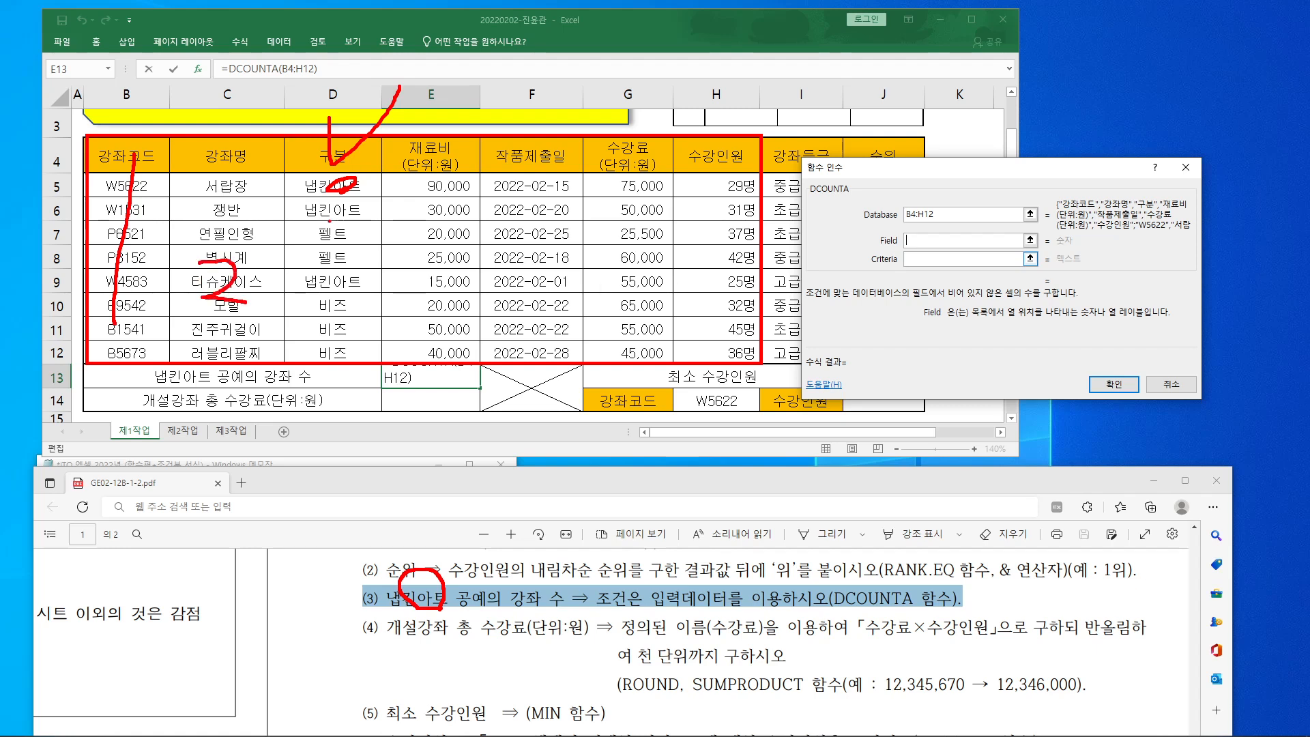
{"action": "mouse_move", "coordinate": [335, 204]}
{"action": "left_mouse_down"}
{"action": "mouse_move", "coordinate": [345, 243]}
{"action": "mouse_move", "coordinate": [308, 258]}
{"action": "left_mouse_up"}
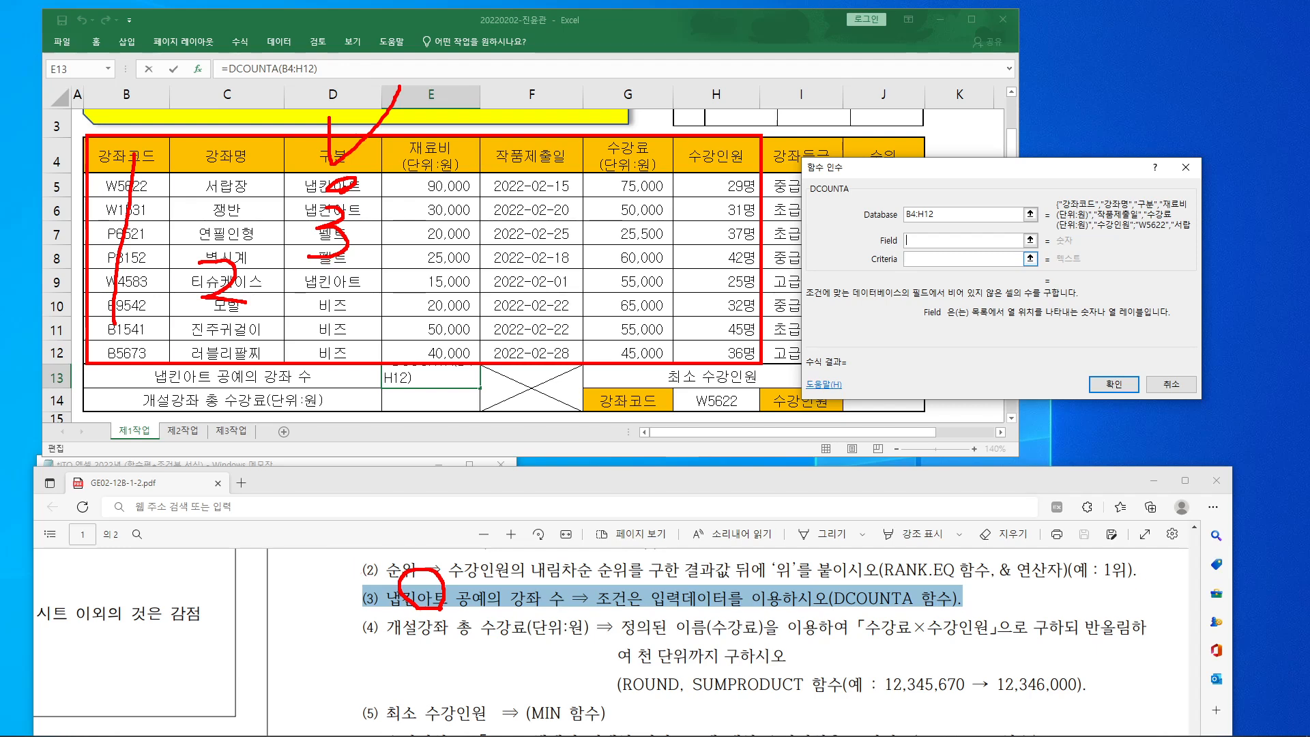
{"action": "mouse_move", "coordinate": [913, 225]}
{"action": "left_mouse_down"}
{"action": "mouse_move", "coordinate": [925, 237]}
{"action": "mouse_move", "coordinate": [915, 248]}
{"action": "left_mouse_up"}
{"action": "key", "text": "Escape"}
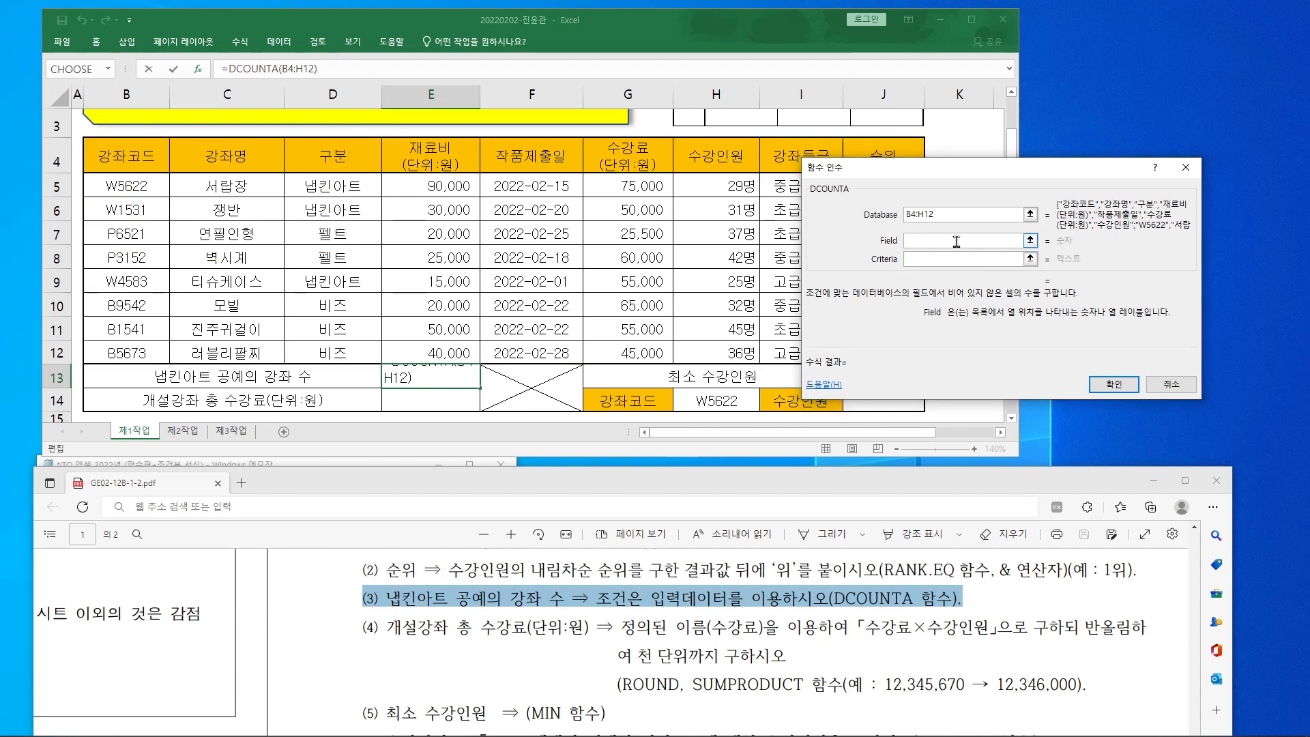
Step: Set the DCOUNTA Field argument to 3 and go to the Criteria argument
{"action": "type", "text": "3"}
{"action": "left_click", "coordinate": [951, 258]}
{"action": "left_click", "coordinate": [951, 258]}
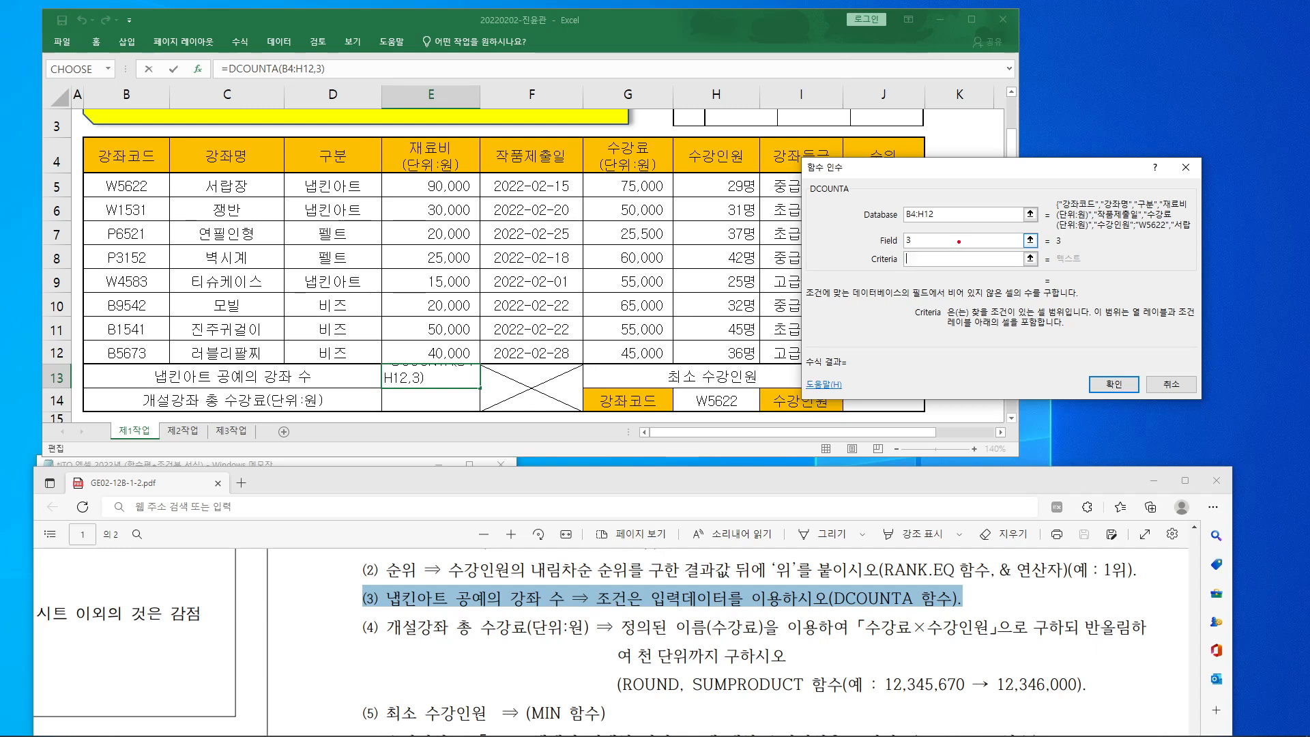
{"action": "mouse_move", "coordinate": [424, 620]}
{"action": "left_mouse_down"}
{"action": "mouse_move", "coordinate": [379, 585]}
{"action": "mouse_move", "coordinate": [444, 615]}
{"action": "left_mouse_up"}
{"action": "left_click_drag", "start_coordinate": [328, 172], "coordinate": [349, 189]}
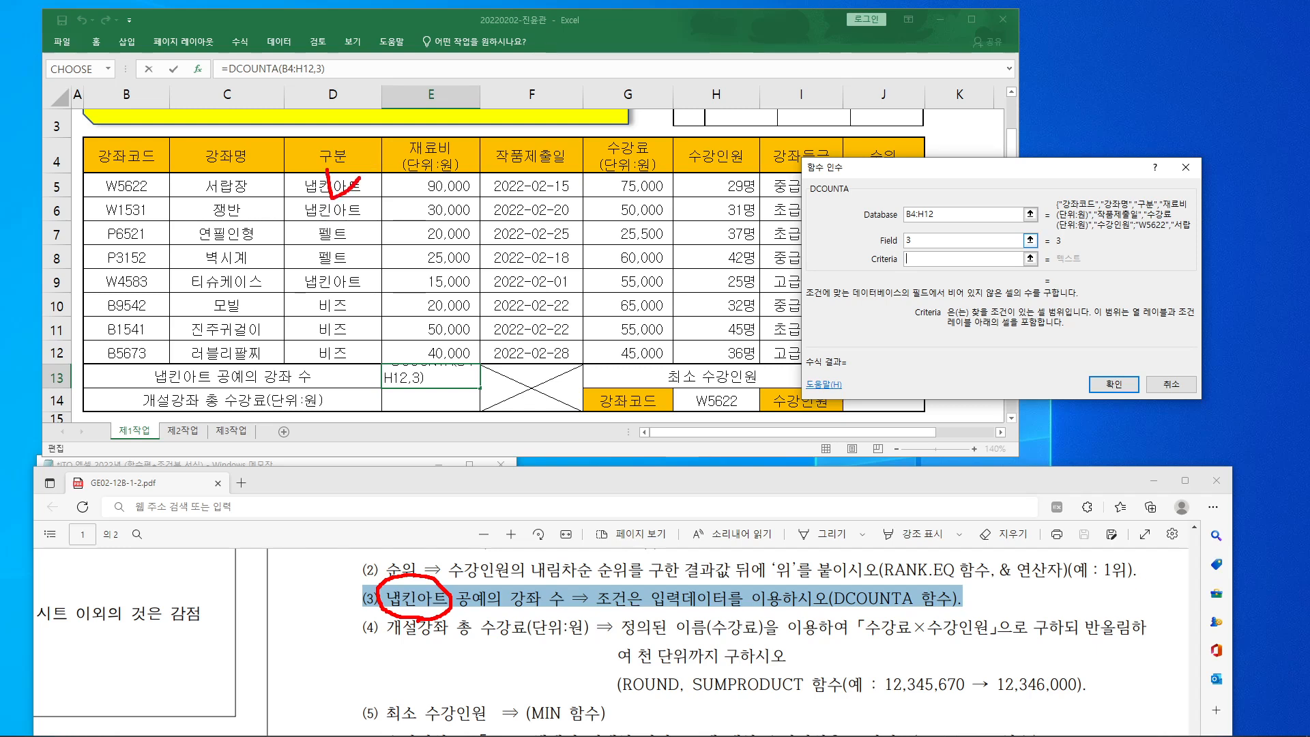
{"action": "mouse_move", "coordinate": [1068, 325]}
{"action": "left_mouse_down"}
{"action": "mouse_move", "coordinate": [1027, 301]}
{"action": "mouse_move", "coordinate": [1086, 324]}
{"action": "mouse_move", "coordinate": [1050, 333]}
{"action": "left_mouse_up"}
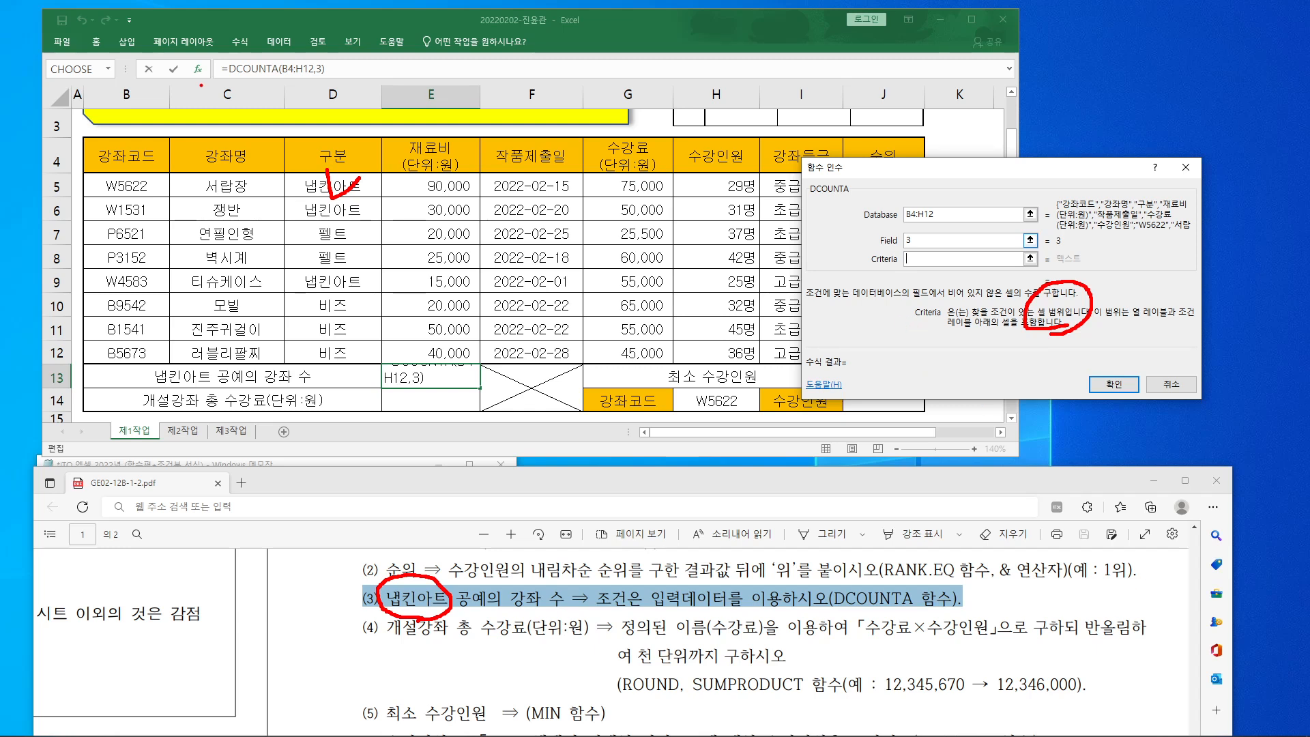
{"action": "mouse_move", "coordinate": [288, 137]}
{"action": "left_mouse_down"}
{"action": "mouse_move", "coordinate": [378, 191]}
{"action": "mouse_move", "coordinate": [375, 203]}
{"action": "left_mouse_up"}
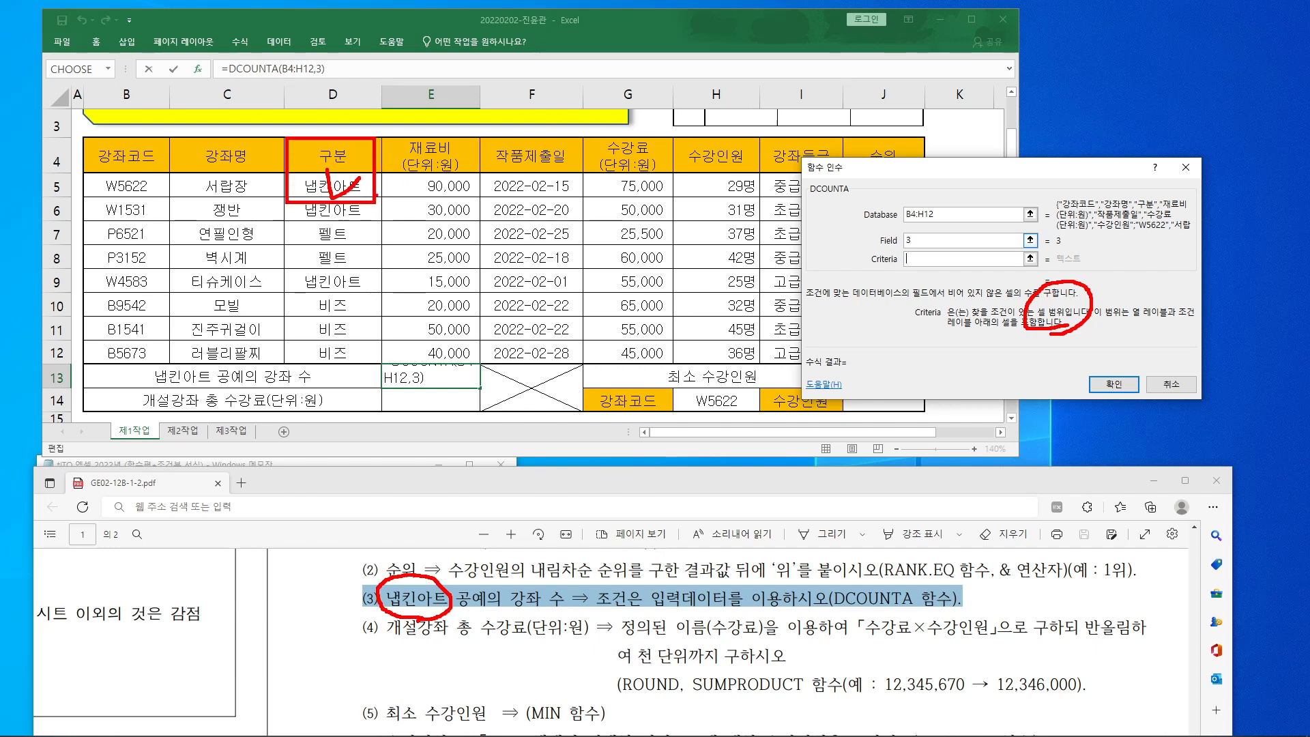
Step: Set the Criteria argument to D4:D5 and confirm the DCOUNTA function
{"action": "left_click_drag", "start_coordinate": [355, 150], "coordinate": [346, 183]}
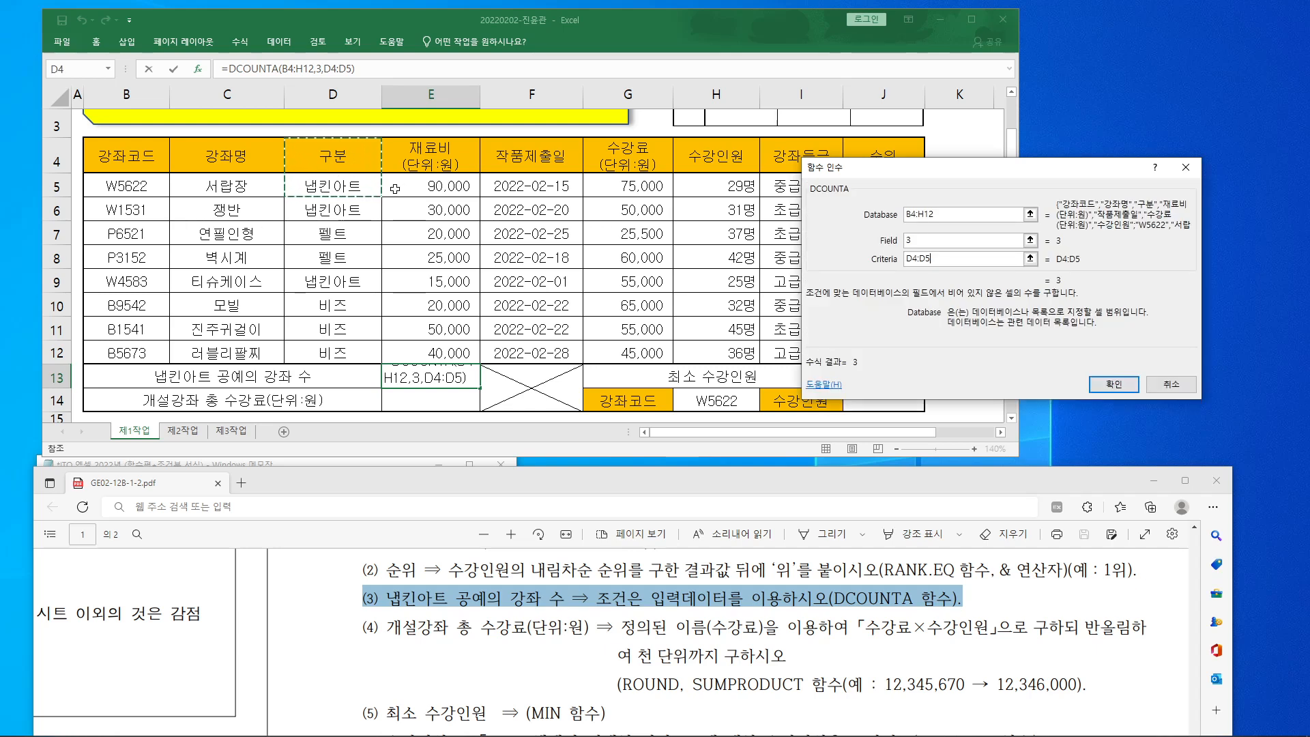
{"action": "left_click_drag", "start_coordinate": [982, 172], "coordinate": [451, 121]}
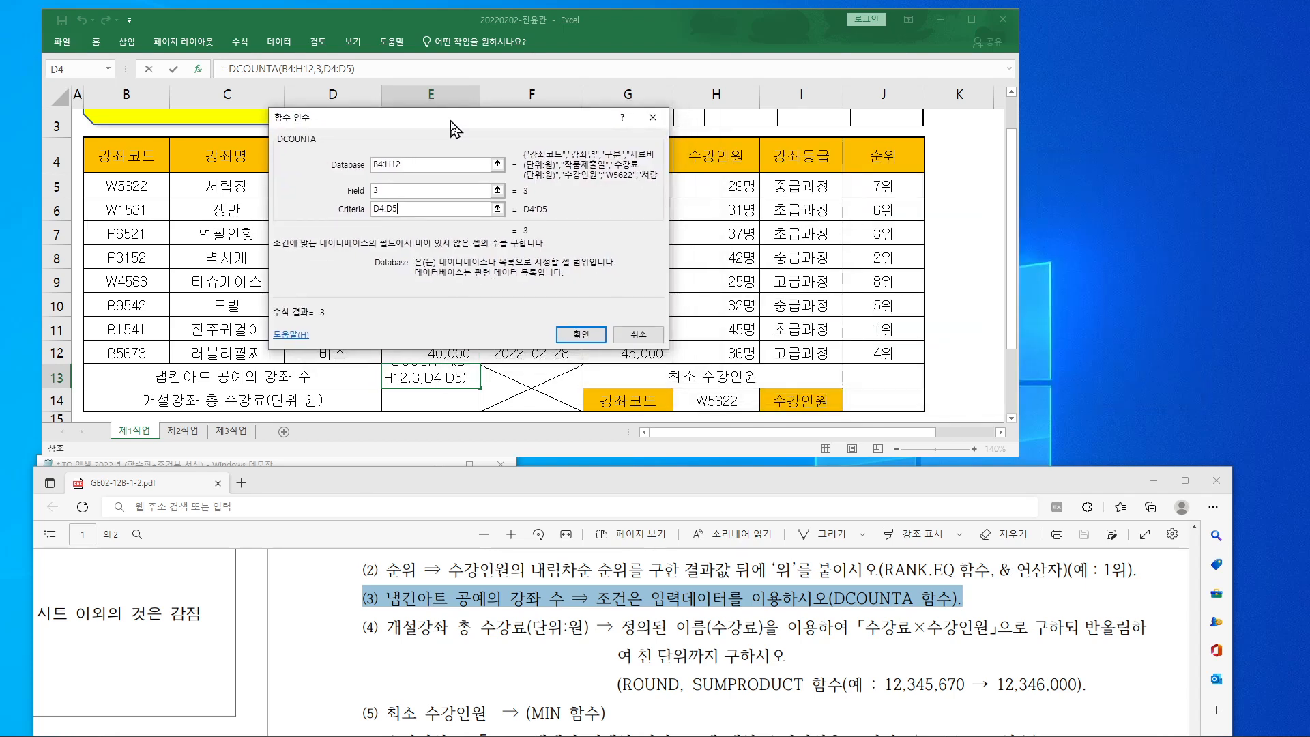
{"action": "left_click", "coordinate": [576, 335]}
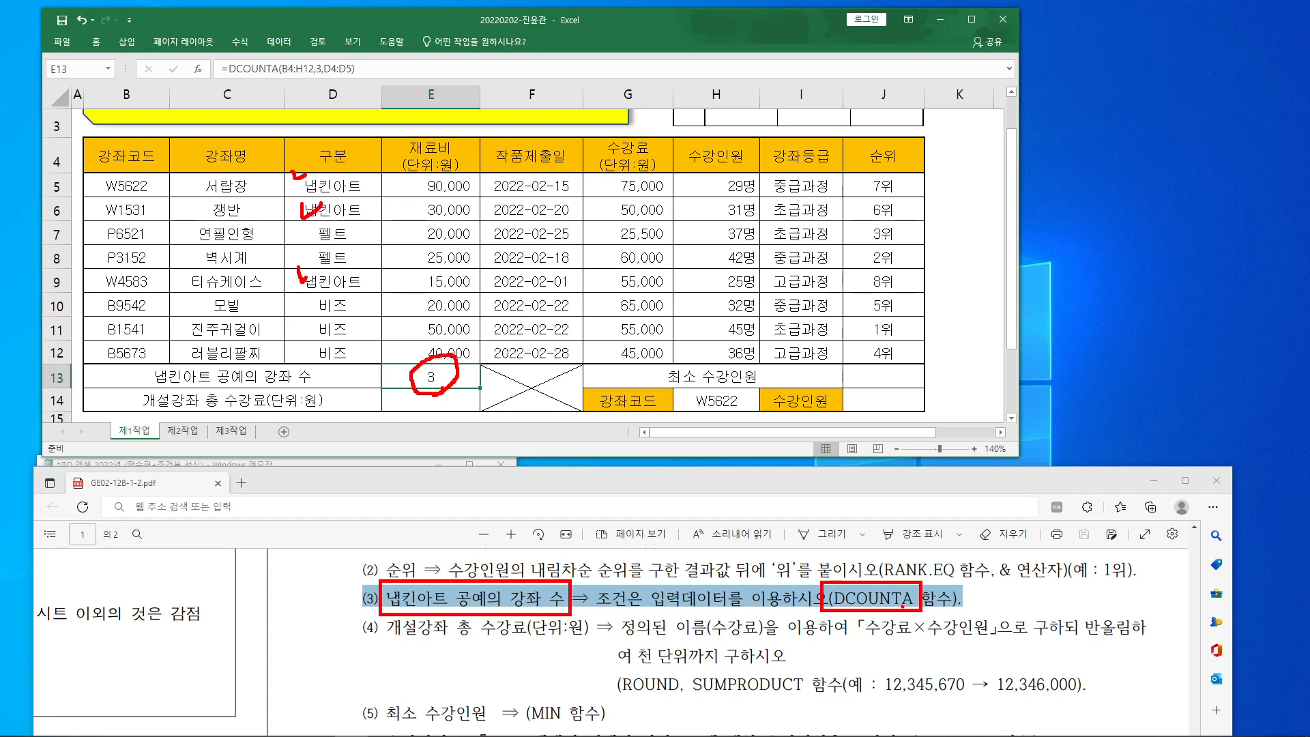
Step: Highlight the text of instruction (4) on 개설강좌 총 수강료 in the PDF
{"action": "left_click", "coordinate": [453, 400]}
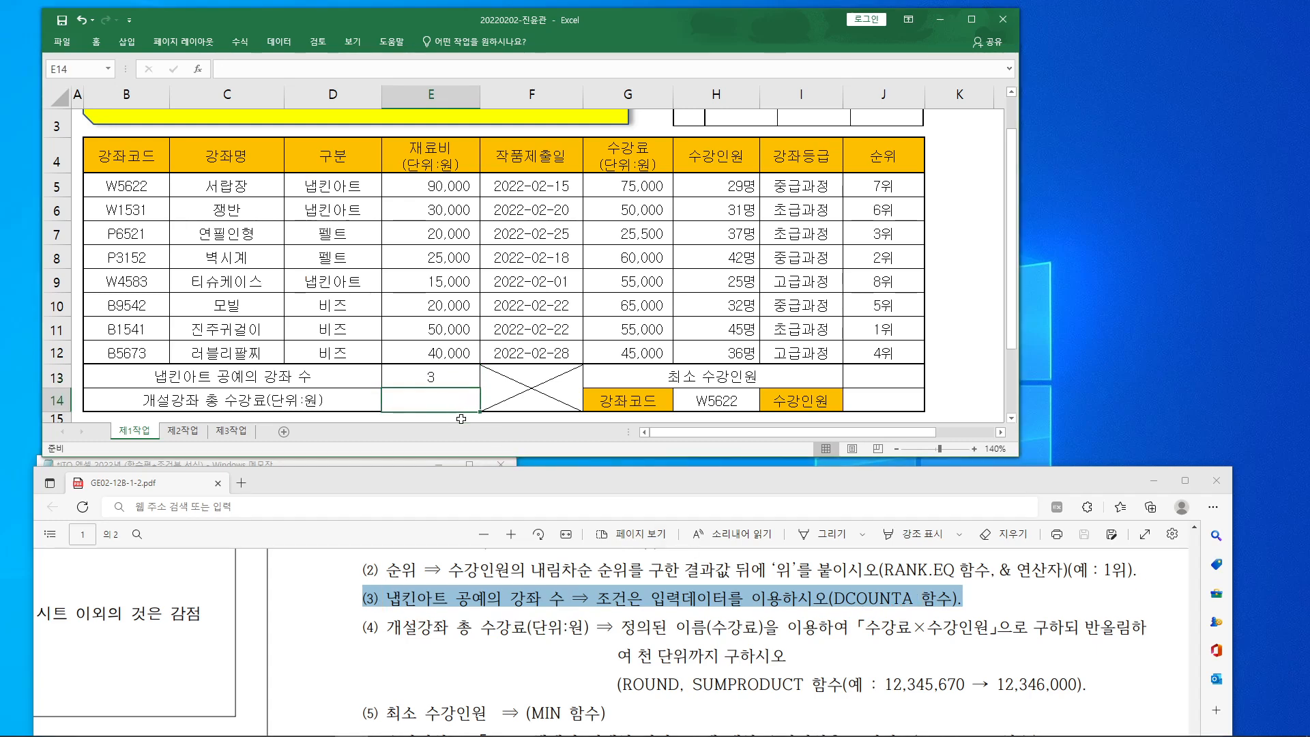
{"action": "left_click_drag", "start_coordinate": [392, 626], "coordinate": [975, 683]}
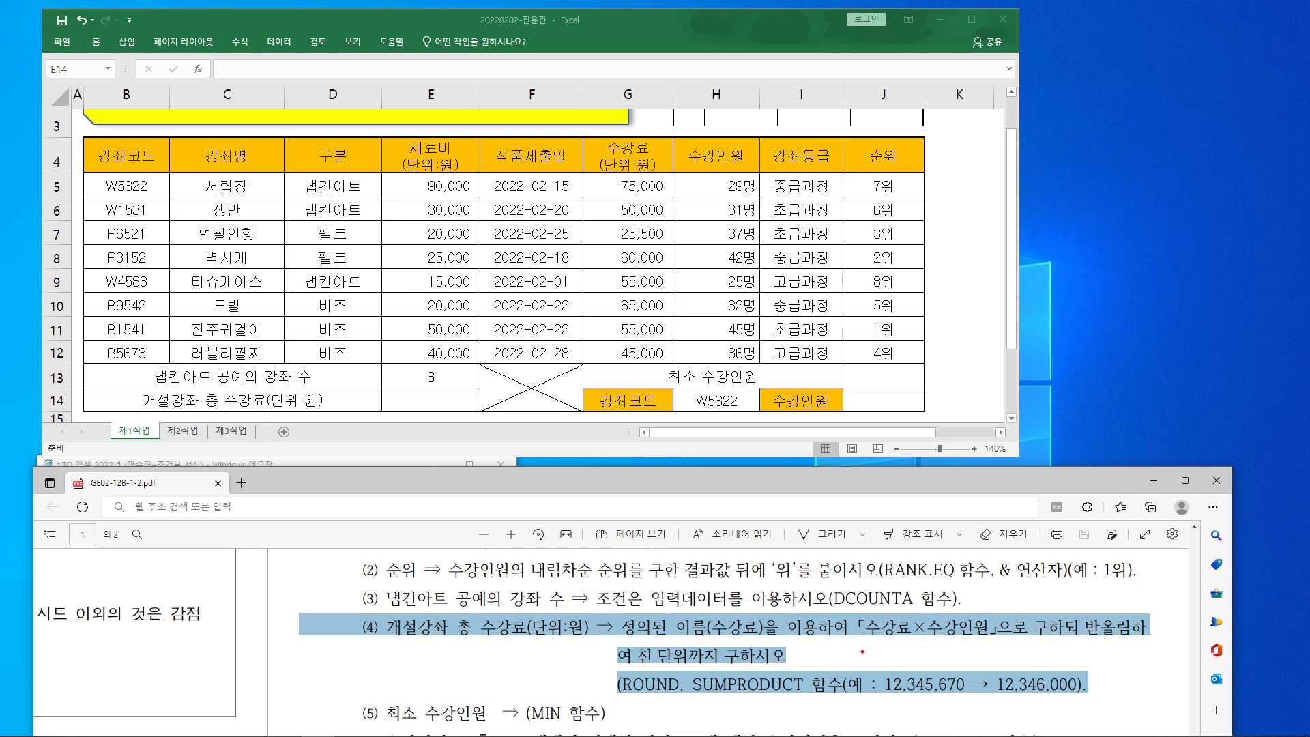
{"action": "mouse_move", "coordinate": [700, 709]}
{"action": "left_mouse_down"}
{"action": "mouse_move", "coordinate": [681, 684]}
{"action": "mouse_move", "coordinate": [724, 693]}
{"action": "mouse_move", "coordinate": [797, 665]}
{"action": "mouse_move", "coordinate": [753, 693]}
{"action": "left_mouse_up"}
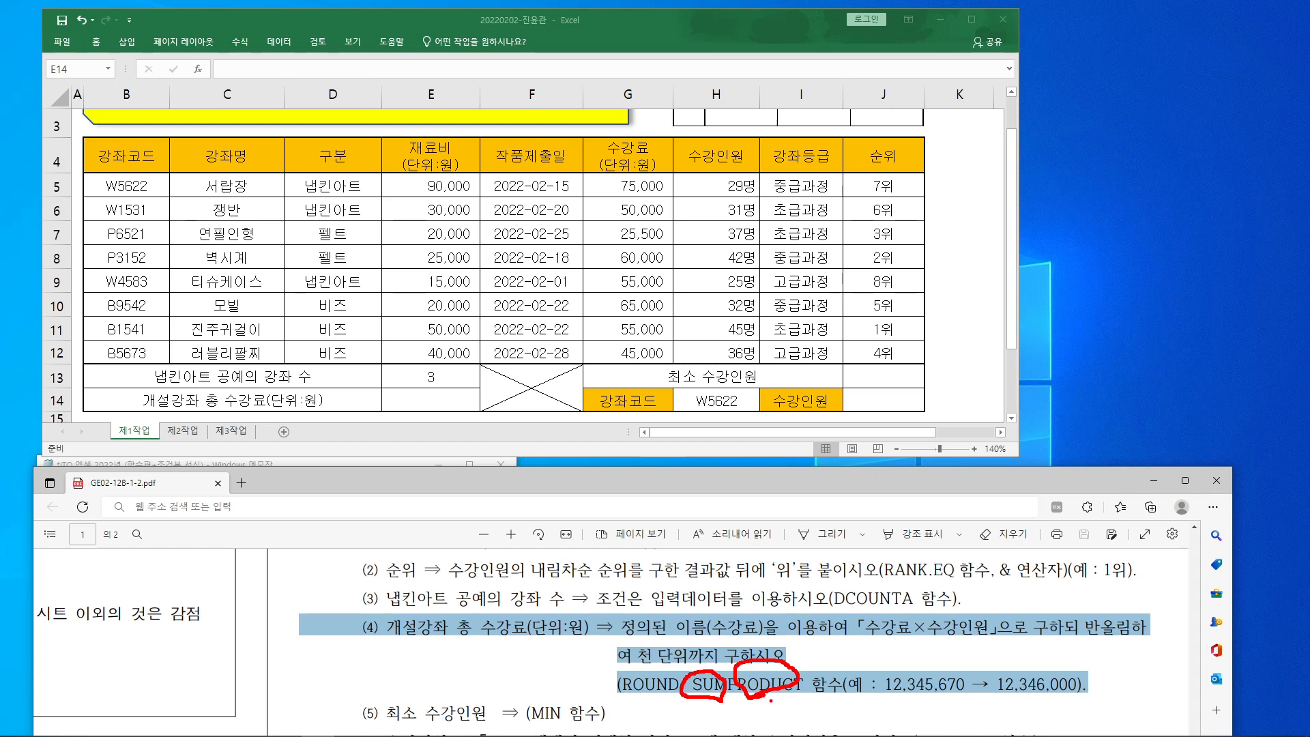
{"action": "key", "text": "Escape"}
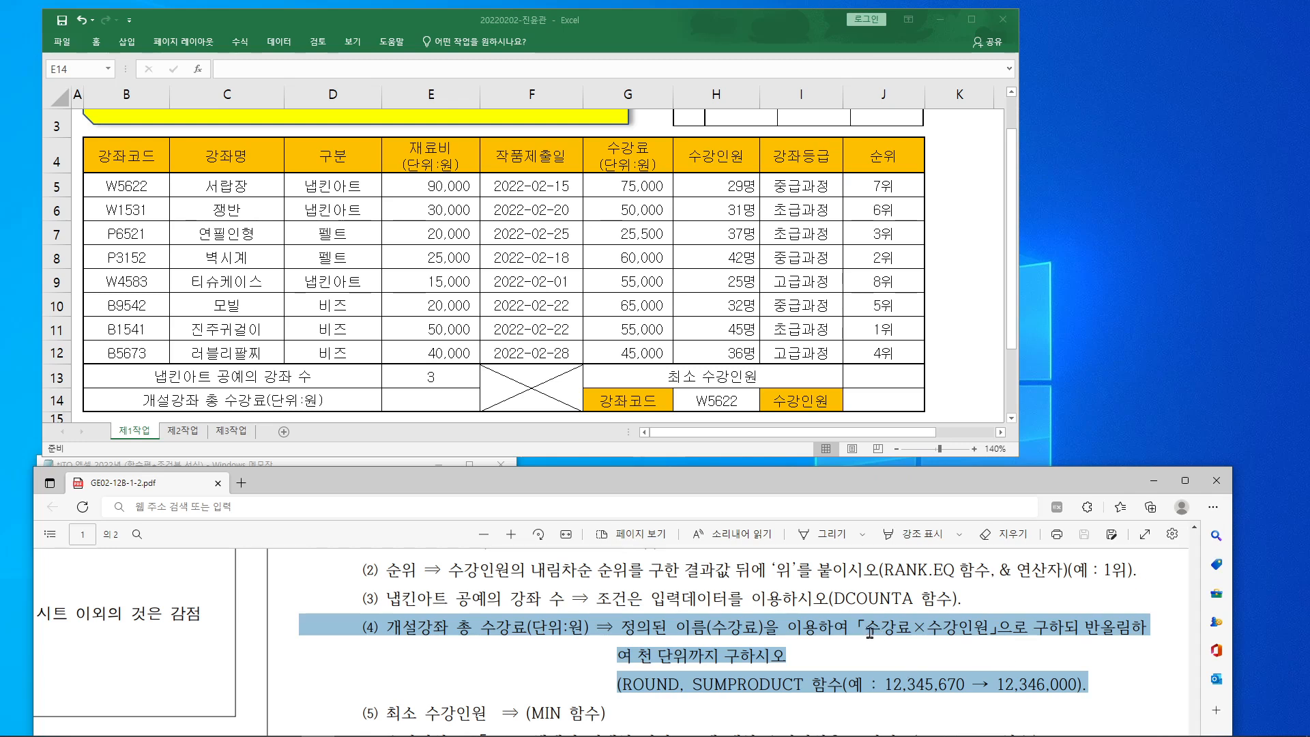
Step: Start a SUMPRODUCT formula in E14, open its function arguments and move the dialog away from the 수강료 and 수강인원 columns
{"action": "left_click", "coordinate": [446, 393]}
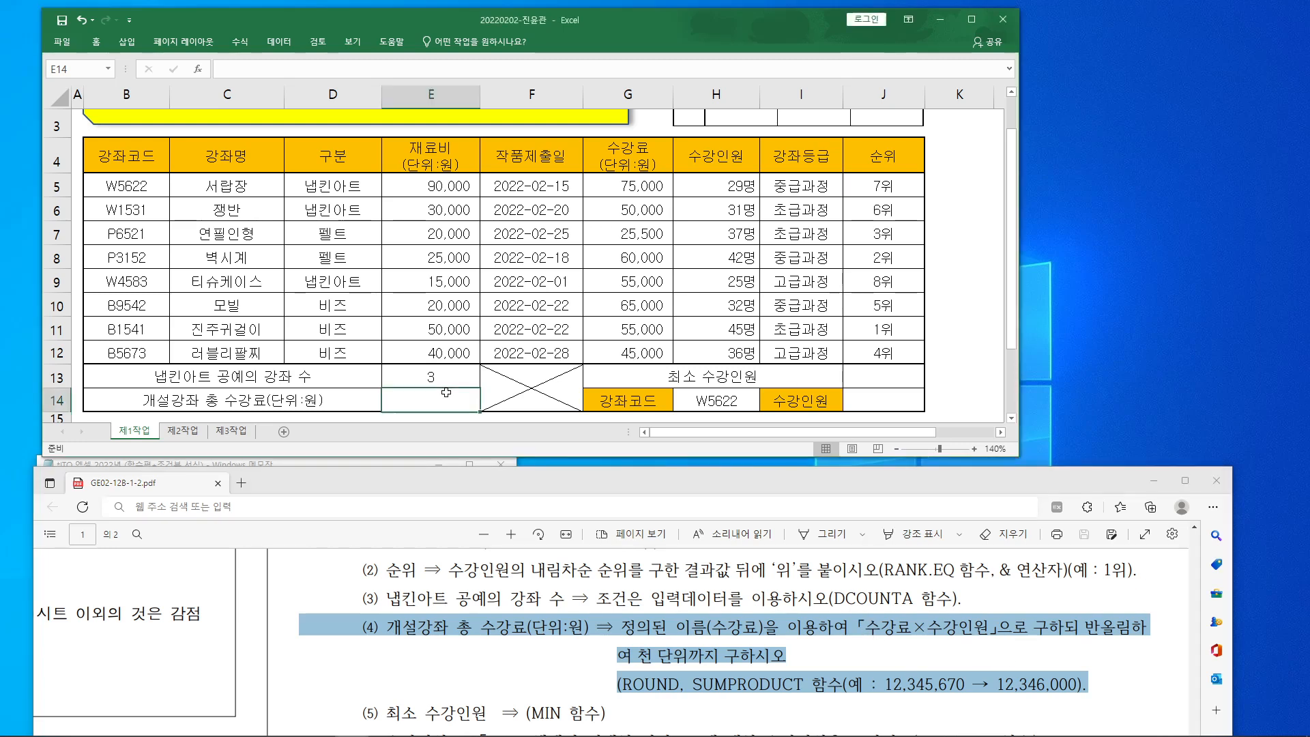
{"action": "left_click", "coordinate": [254, 71]}
{"action": "type", "text": "="}
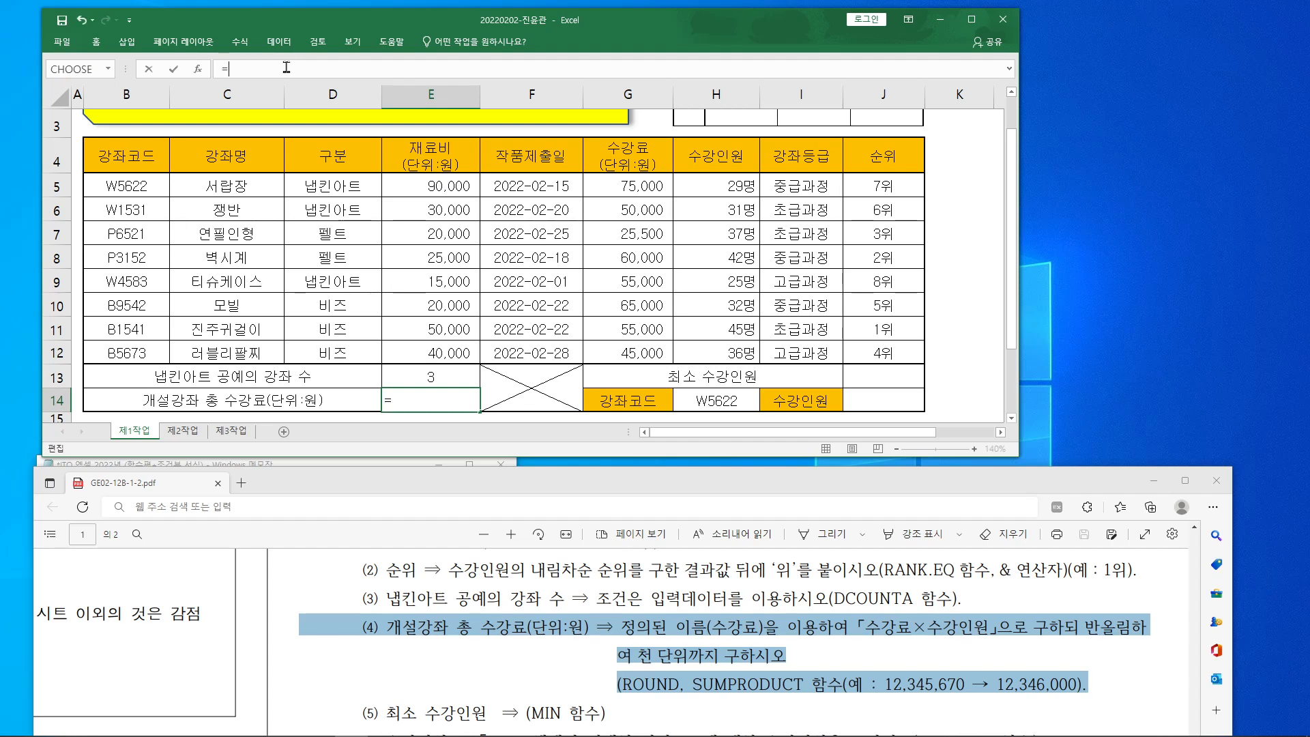
{"action": "type", "text": "s"}
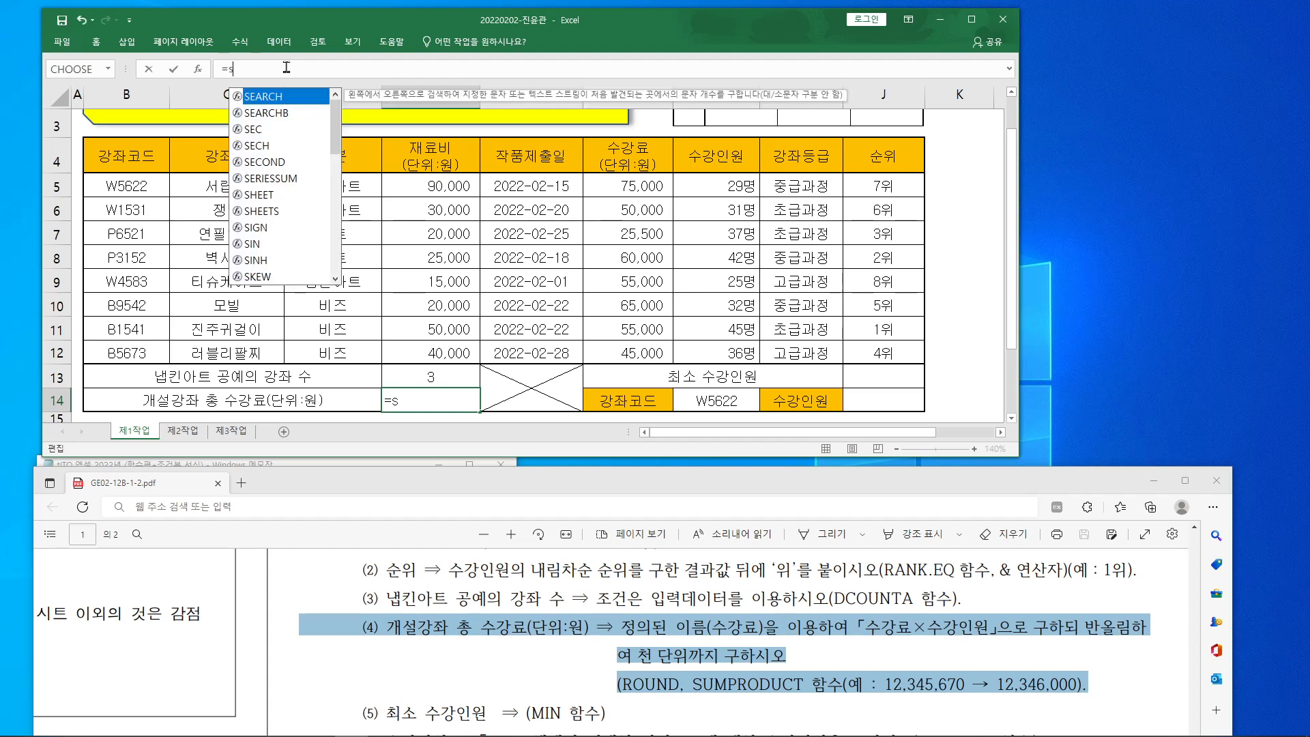
{"action": "type", "text": "um"}
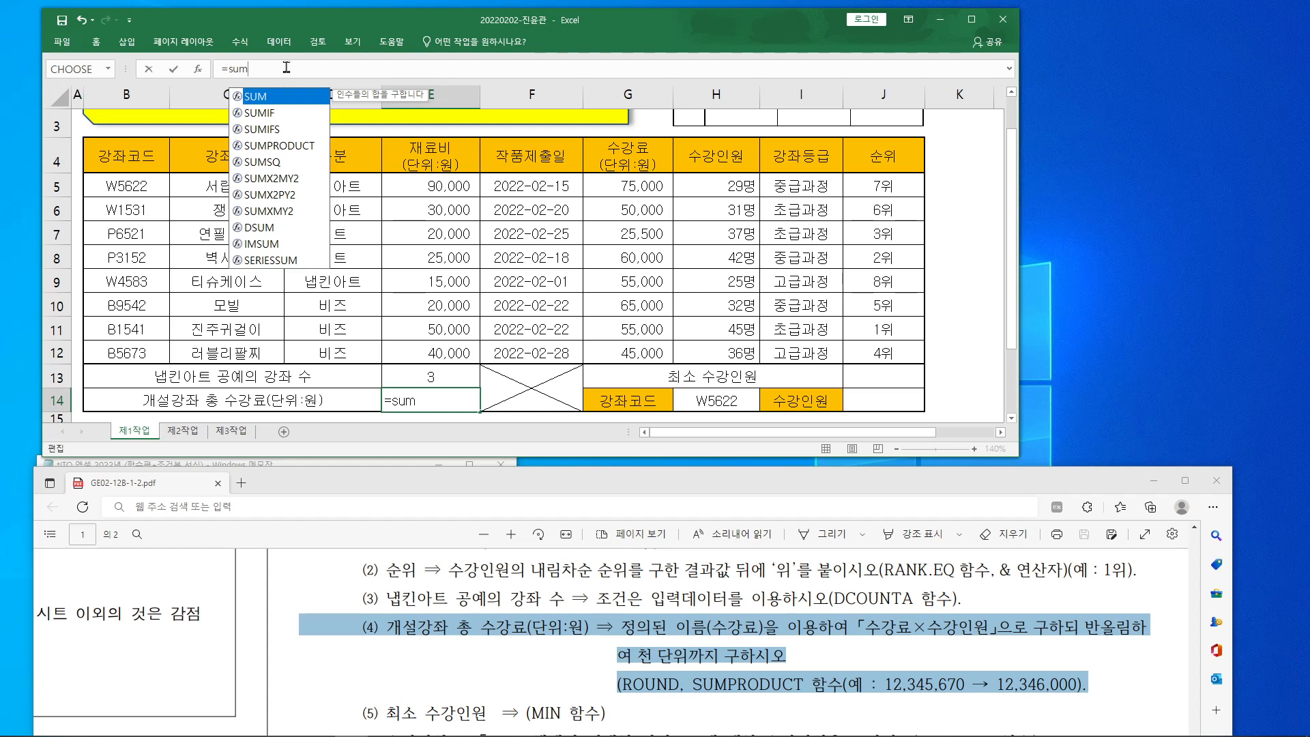
{"action": "key", "text": "Down"}
{"action": "key", "text": "Down"}
{"action": "key", "text": "Down"}
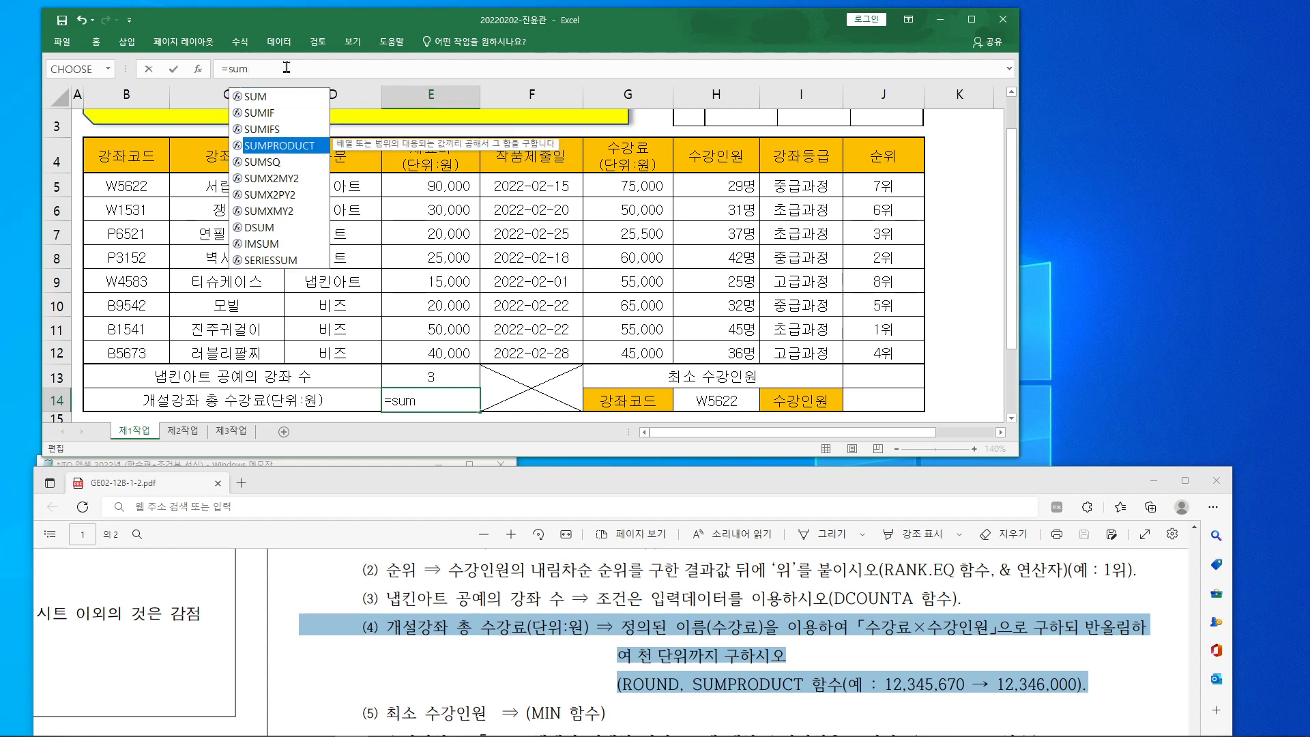
{"action": "double_click", "coordinate": [280, 148]}
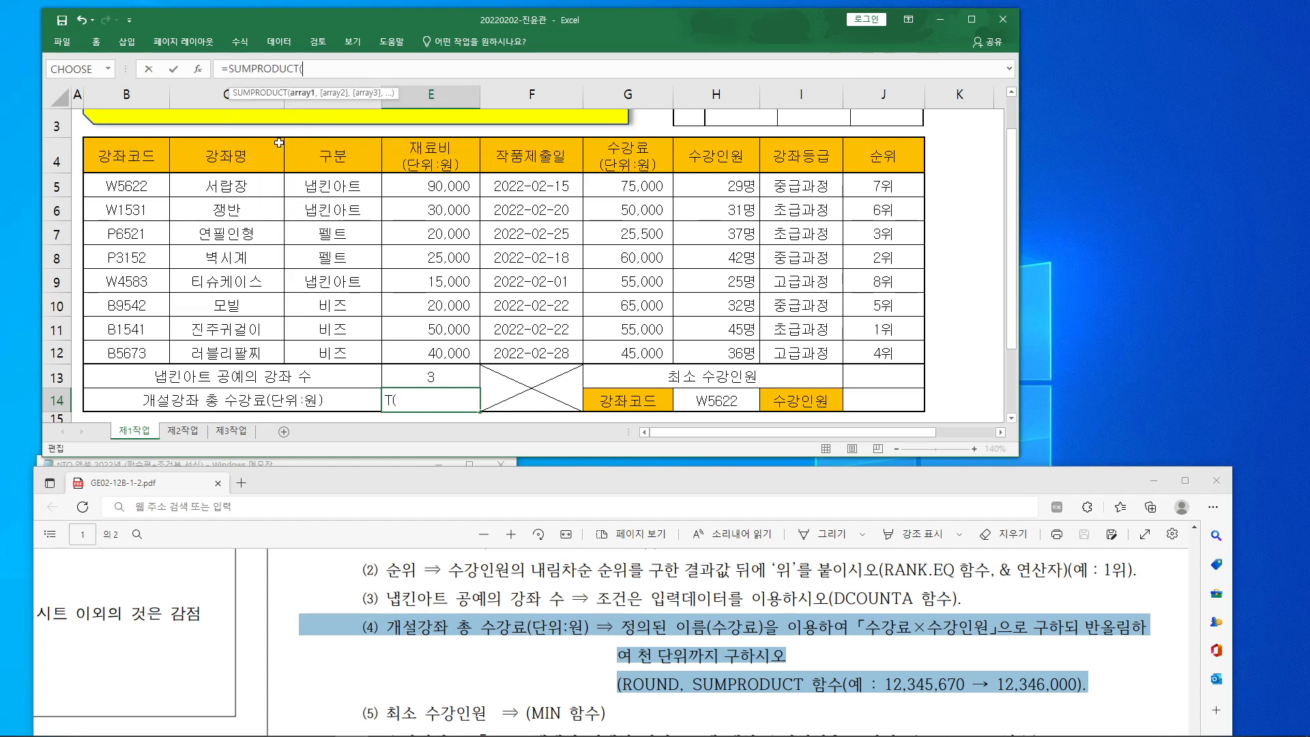
{"action": "left_click", "coordinate": [197, 71]}
{"action": "left_click_drag", "start_coordinate": [463, 125], "coordinate": [1065, 142]}
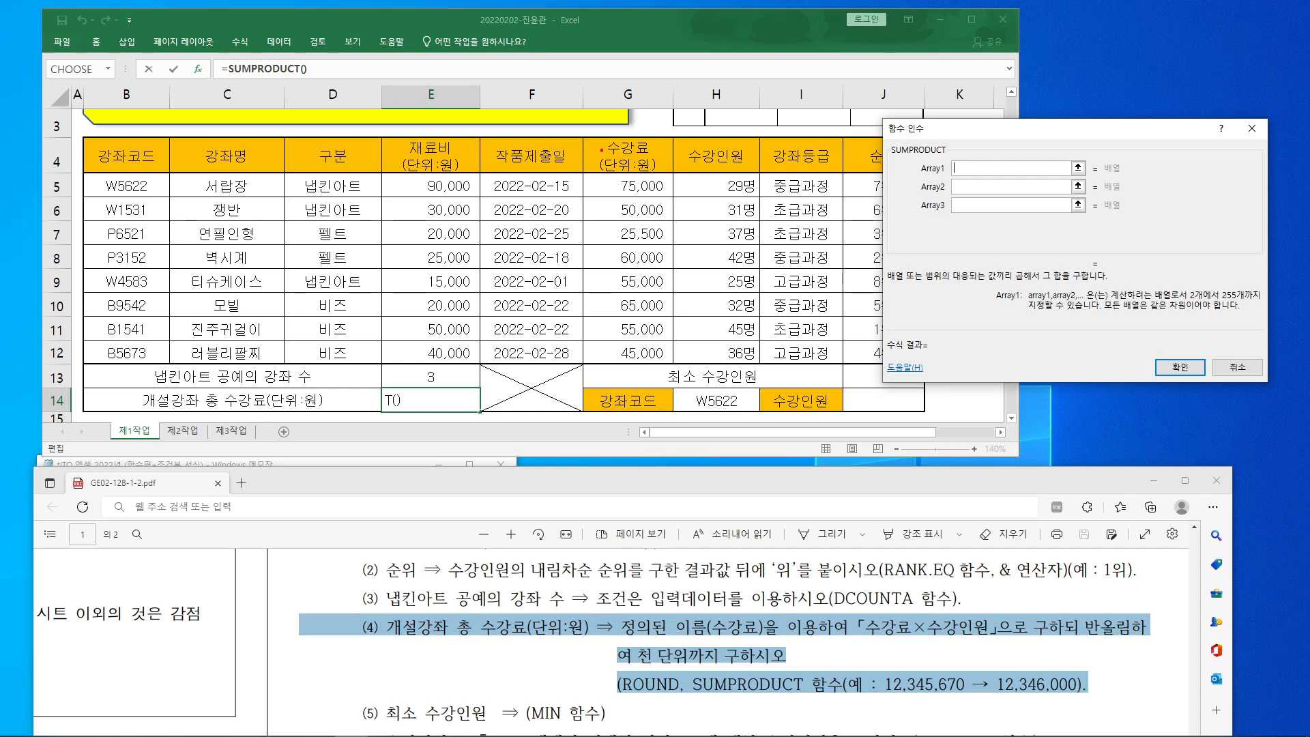
{"action": "mouse_move", "coordinate": [598, 138]}
{"action": "left_mouse_down"}
{"action": "mouse_move", "coordinate": [663, 180]}
{"action": "mouse_move", "coordinate": [668, 362]}
{"action": "left_mouse_up"}
{"action": "mouse_move", "coordinate": [907, 633]}
{"action": "left_mouse_down"}
{"action": "mouse_move", "coordinate": [863, 633]}
{"action": "mouse_move", "coordinate": [896, 654]}
{"action": "left_mouse_up"}
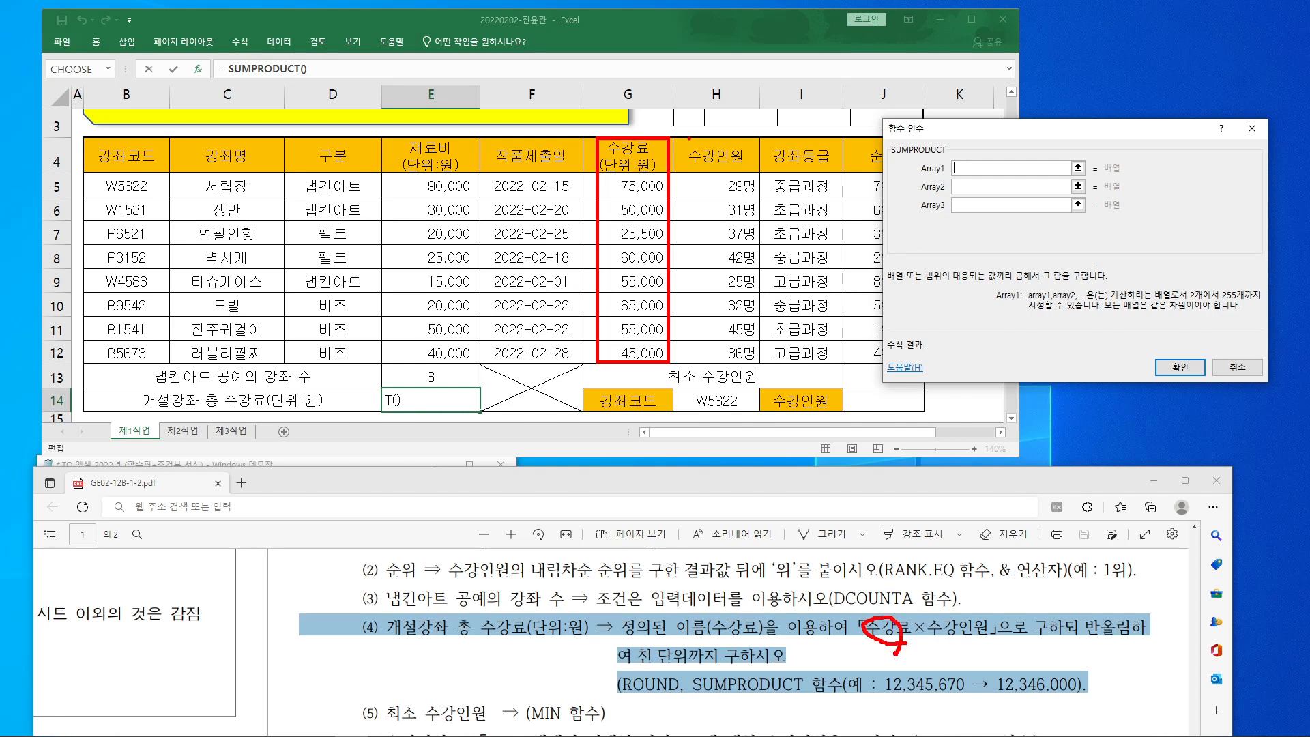
{"action": "mouse_move", "coordinate": [685, 139]}
{"action": "left_mouse_down"}
{"action": "mouse_move", "coordinate": [750, 153]}
{"action": "mouse_move", "coordinate": [763, 360]}
{"action": "left_mouse_up"}
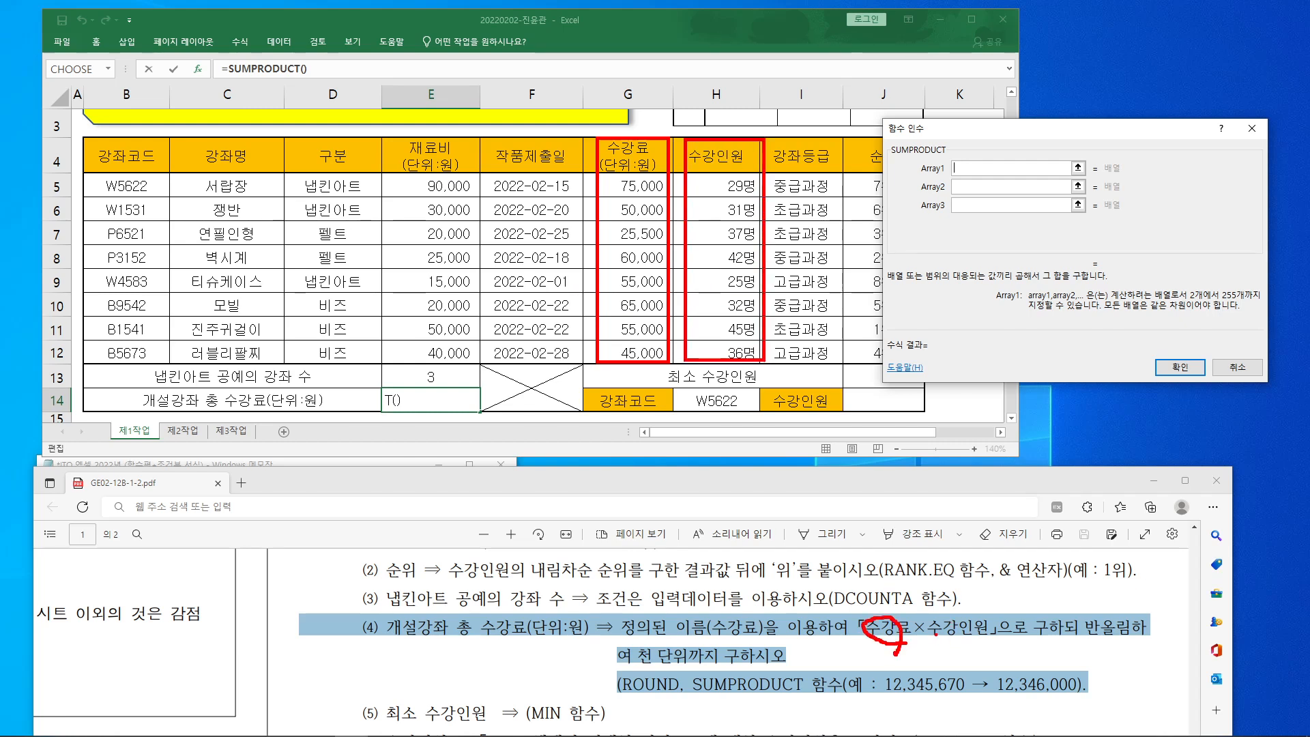
Step: Set the SUMPRODUCT Array1 argument to the defined name 수강료 and Array2 to H5:H12, and confirm the function
{"action": "mouse_move", "coordinate": [967, 653]}
{"action": "left_mouse_down"}
{"action": "mouse_move", "coordinate": [987, 618]}
{"action": "mouse_move", "coordinate": [972, 653]}
{"action": "left_mouse_up"}
{"action": "key", "text": "Escape"}
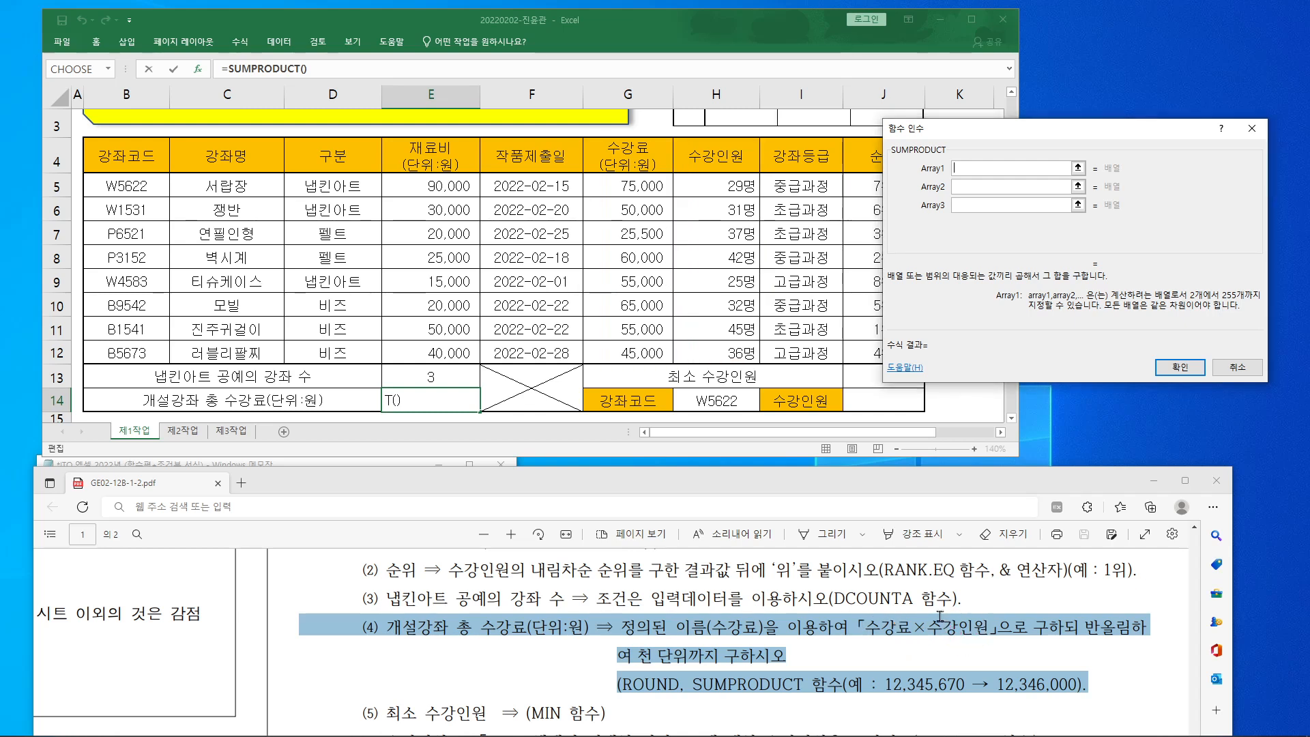
{"action": "left_click_drag", "start_coordinate": [648, 189], "coordinate": [642, 335]}
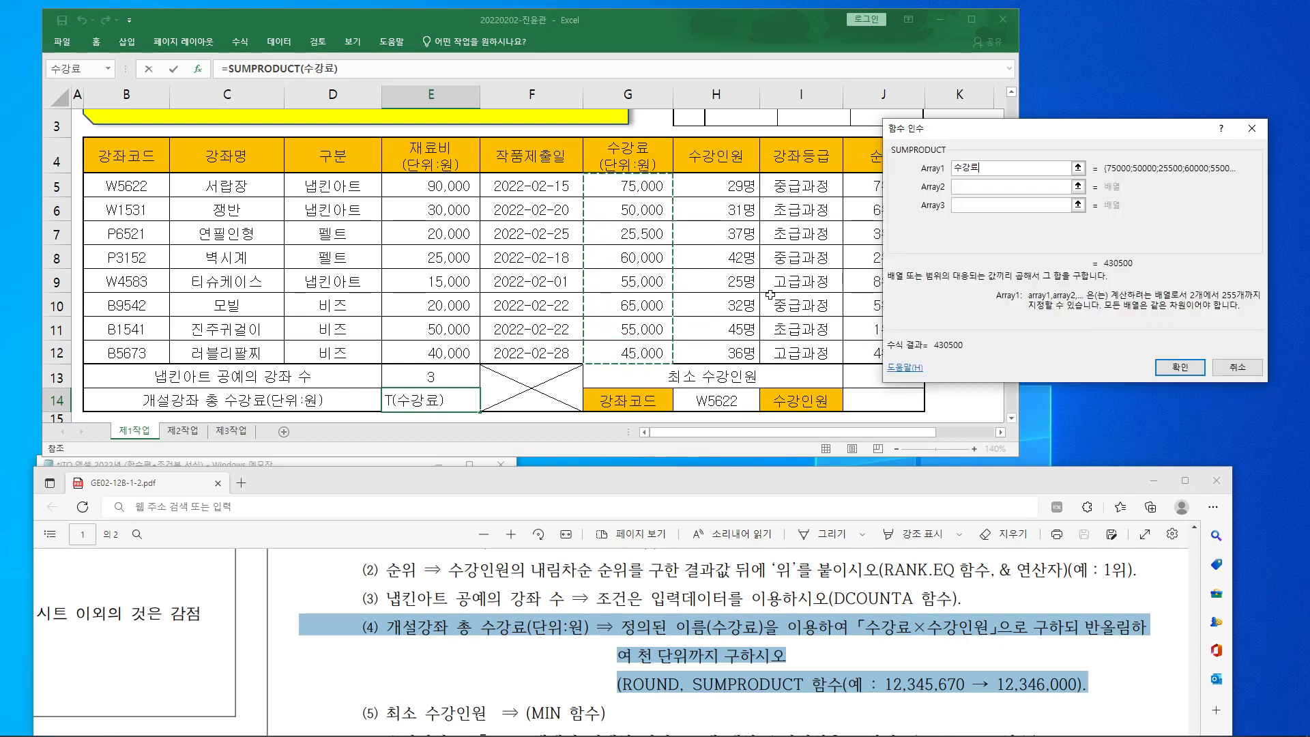
{"action": "left_click", "coordinate": [980, 189]}
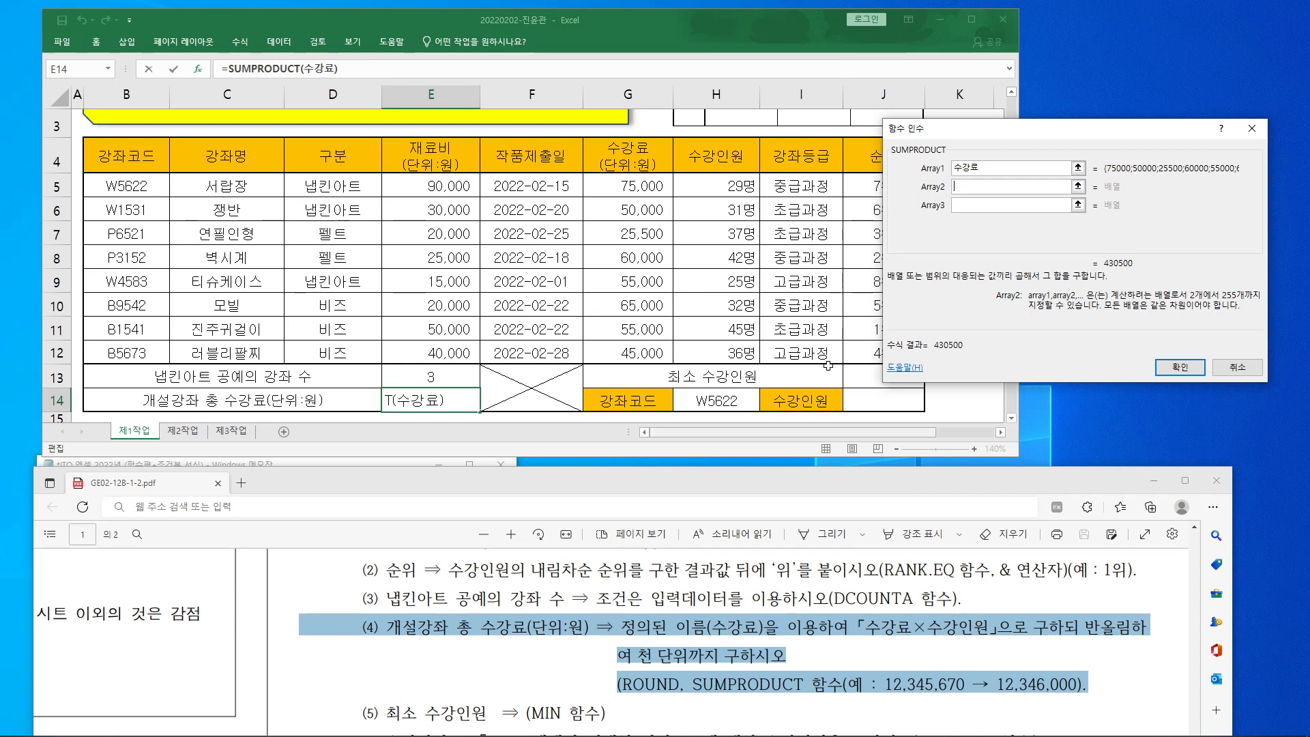
{"action": "left_click_drag", "start_coordinate": [741, 187], "coordinate": [741, 353]}
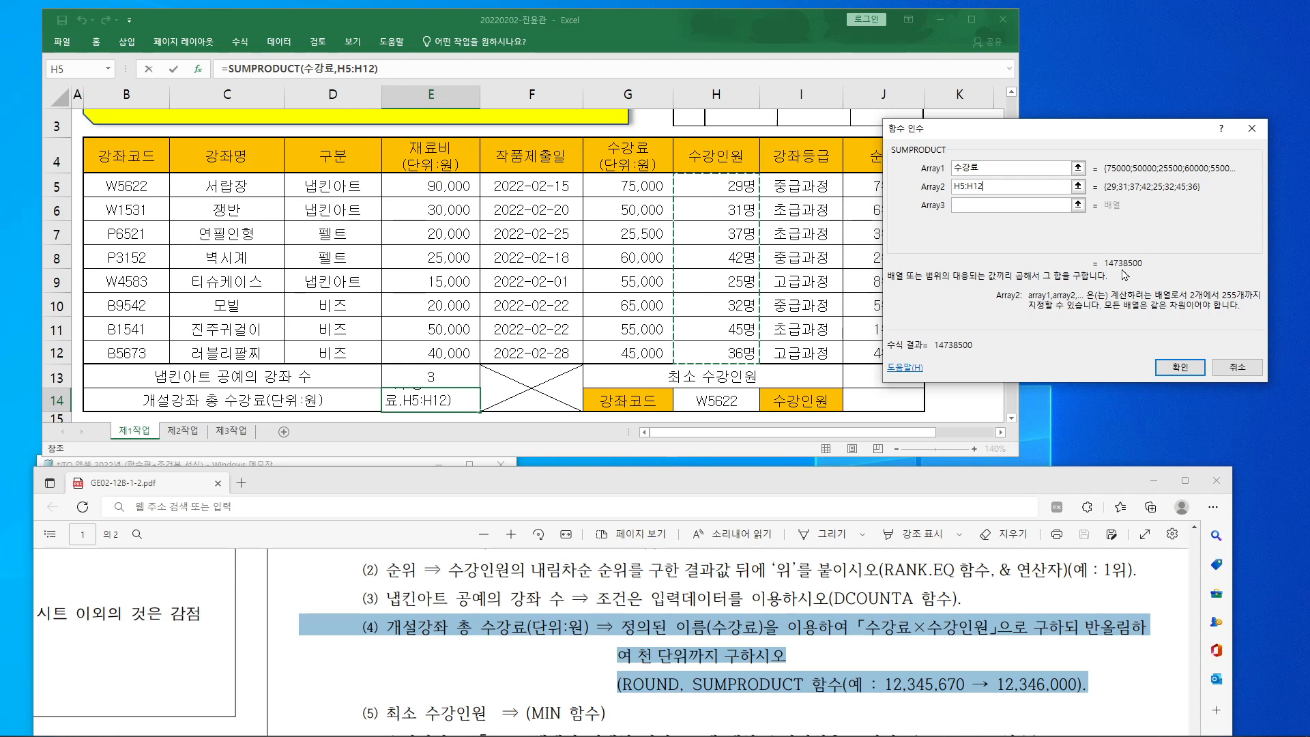
{"action": "left_click", "coordinate": [1180, 368]}
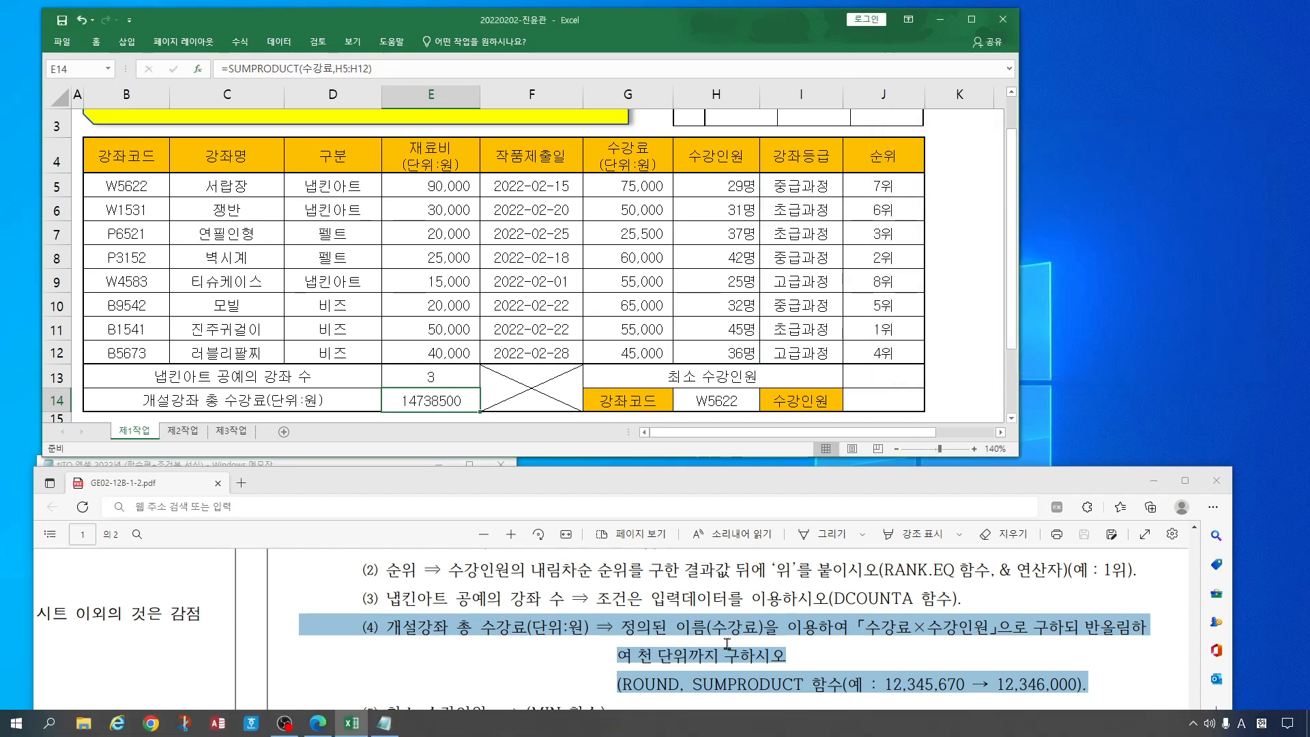
{"action": "mouse_move", "coordinate": [649, 149]}
{"action": "left_mouse_down"}
{"action": "mouse_move", "coordinate": [642, 108]}
{"action": "mouse_move", "coordinate": [652, 145]}
{"action": "left_mouse_up"}
{"action": "mouse_move", "coordinate": [737, 130]}
{"action": "left_mouse_down"}
{"action": "mouse_move", "coordinate": [741, 177]}
{"action": "mouse_move", "coordinate": [725, 129]}
{"action": "left_mouse_up"}
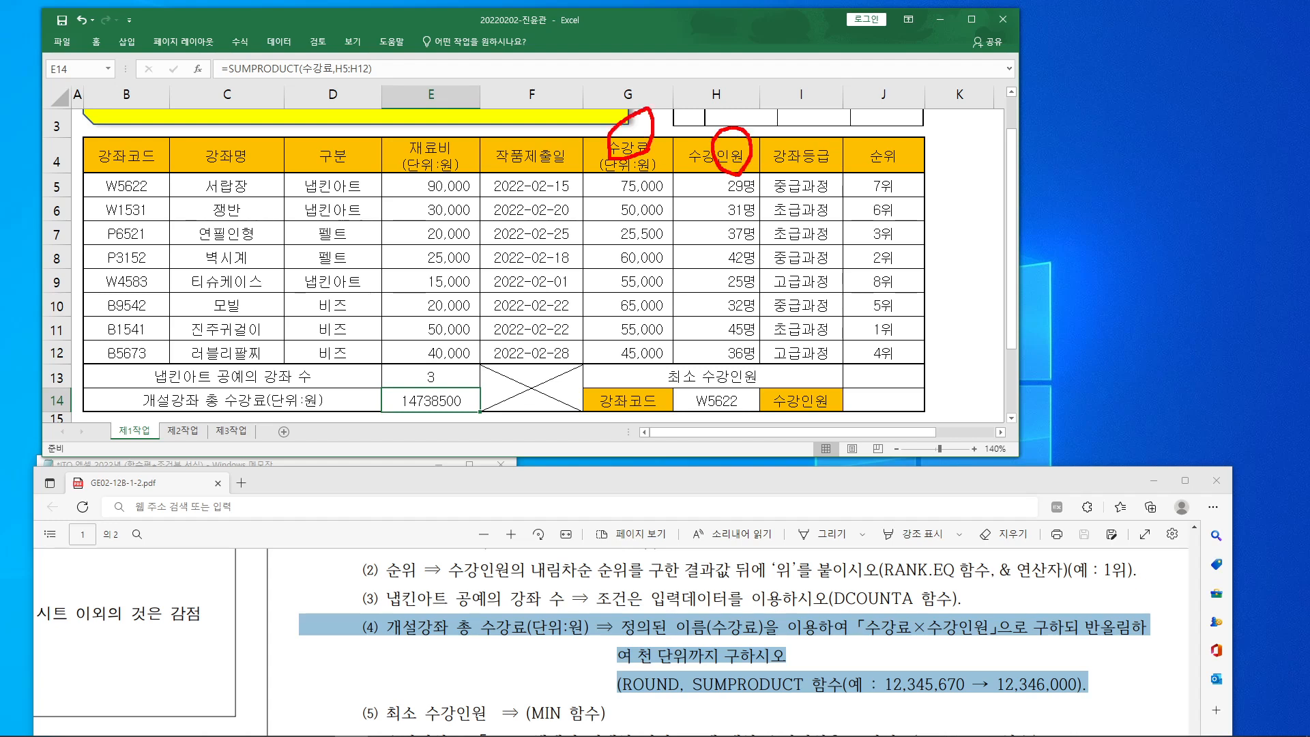
{"action": "mouse_move", "coordinate": [909, 588]}
{"action": "left_mouse_down"}
{"action": "mouse_move", "coordinate": [918, 614]}
{"action": "mouse_move", "coordinate": [950, 580]}
{"action": "left_mouse_up"}
{"action": "mouse_move", "coordinate": [701, 91]}
{"action": "left_mouse_down"}
{"action": "mouse_move", "coordinate": [667, 137]}
{"action": "mouse_move", "coordinate": [704, 136]}
{"action": "left_mouse_up"}
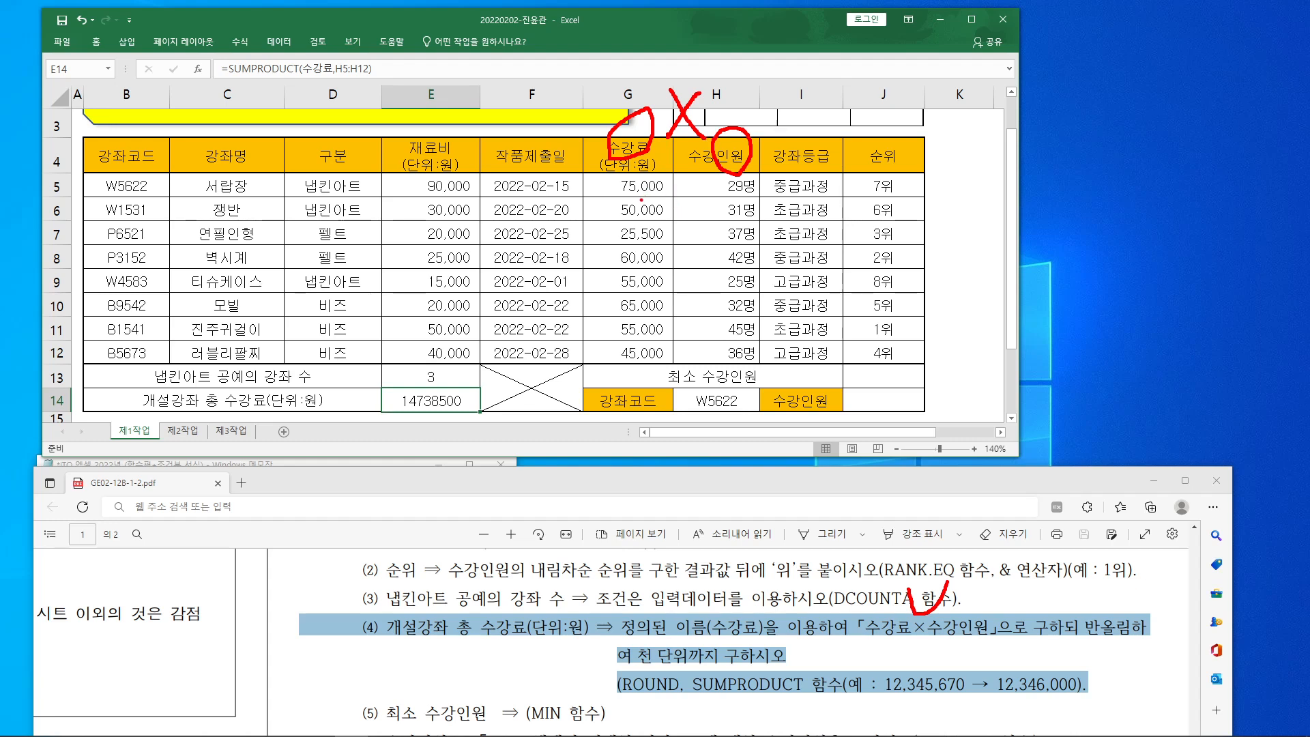
{"action": "mouse_move", "coordinate": [648, 197]}
{"action": "left_mouse_down"}
{"action": "mouse_move", "coordinate": [647, 155]}
{"action": "mouse_move", "coordinate": [660, 196]}
{"action": "left_mouse_up"}
{"action": "mouse_move", "coordinate": [742, 200]}
{"action": "left_mouse_down"}
{"action": "mouse_move", "coordinate": [756, 165]}
{"action": "mouse_move", "coordinate": [743, 202]}
{"action": "mouse_move", "coordinate": [635, 193]}
{"action": "mouse_move", "coordinate": [659, 231]}
{"action": "left_mouse_up"}
{"action": "left_click", "coordinate": [707, 192]}
{"action": "mouse_move", "coordinate": [745, 225]}
{"action": "left_mouse_down"}
{"action": "mouse_move", "coordinate": [729, 225]}
{"action": "mouse_move", "coordinate": [754, 230]}
{"action": "left_mouse_up"}
{"action": "mouse_move", "coordinate": [697, 196]}
{"action": "left_mouse_down"}
{"action": "mouse_move", "coordinate": [681, 220]}
{"action": "mouse_move", "coordinate": [707, 222]}
{"action": "left_mouse_up"}
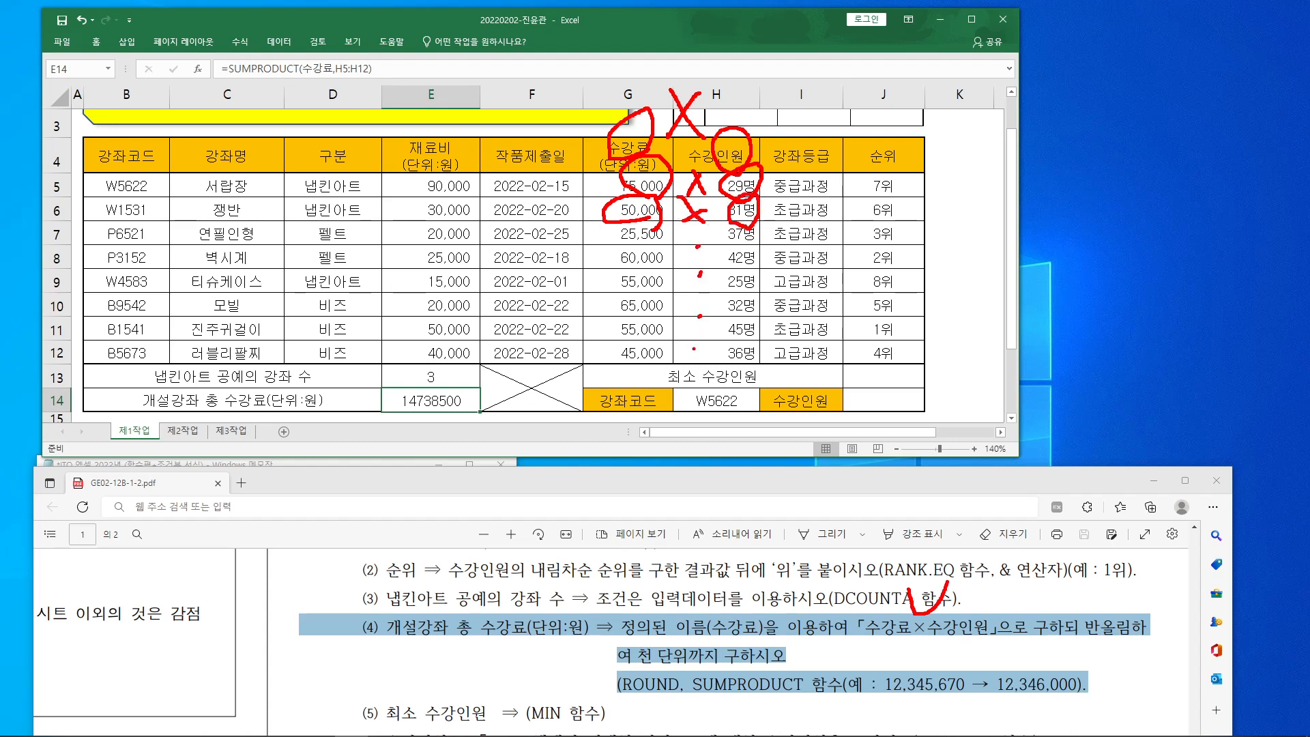
{"action": "mouse_move", "coordinate": [651, 369]}
{"action": "left_mouse_down"}
{"action": "mouse_move", "coordinate": [635, 337]}
{"action": "mouse_move", "coordinate": [641, 370]}
{"action": "left_mouse_up"}
{"action": "mouse_move", "coordinate": [752, 362]}
{"action": "left_mouse_down"}
{"action": "mouse_move", "coordinate": [743, 337]}
{"action": "mouse_move", "coordinate": [752, 360]}
{"action": "mouse_move", "coordinate": [680, 362]}
{"action": "mouse_move", "coordinate": [696, 365]}
{"action": "left_mouse_up"}
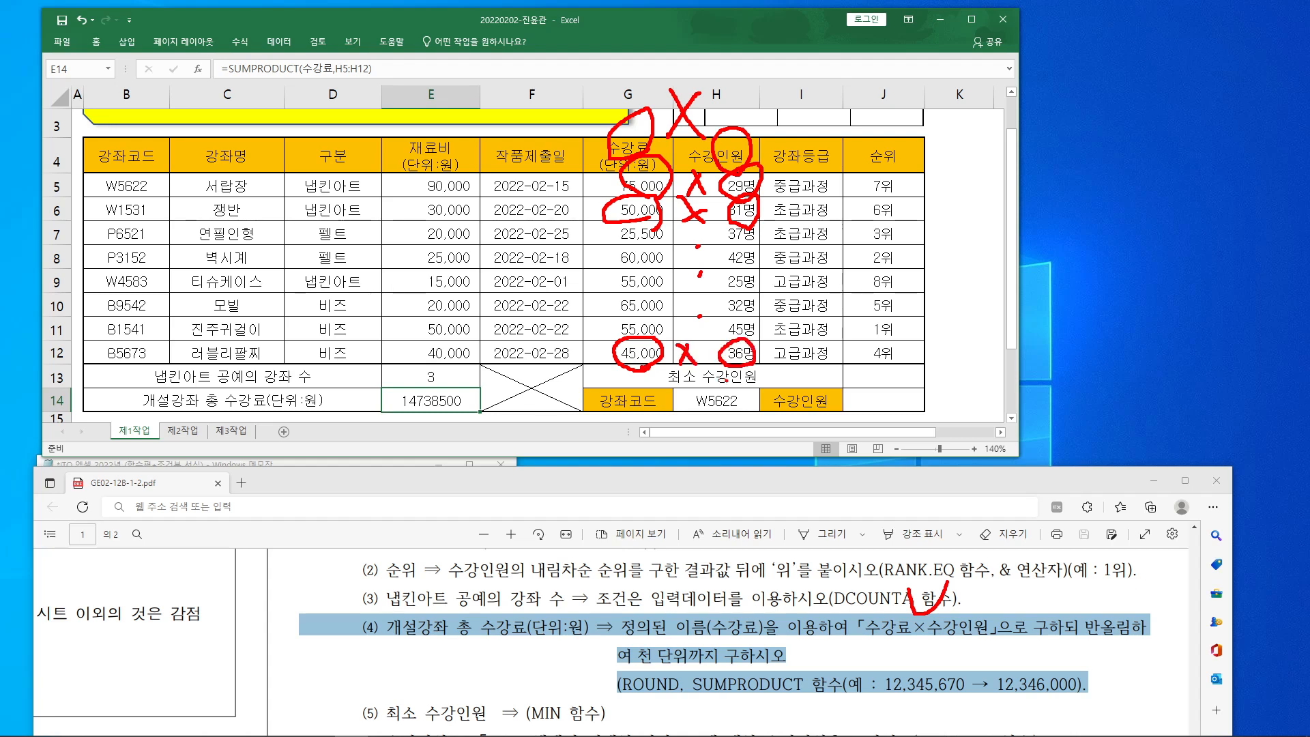
{"action": "left_click_drag", "start_coordinate": [791, 158], "coordinate": [789, 368]}
{"action": "left_click_drag", "start_coordinate": [849, 281], "coordinate": [952, 277]}
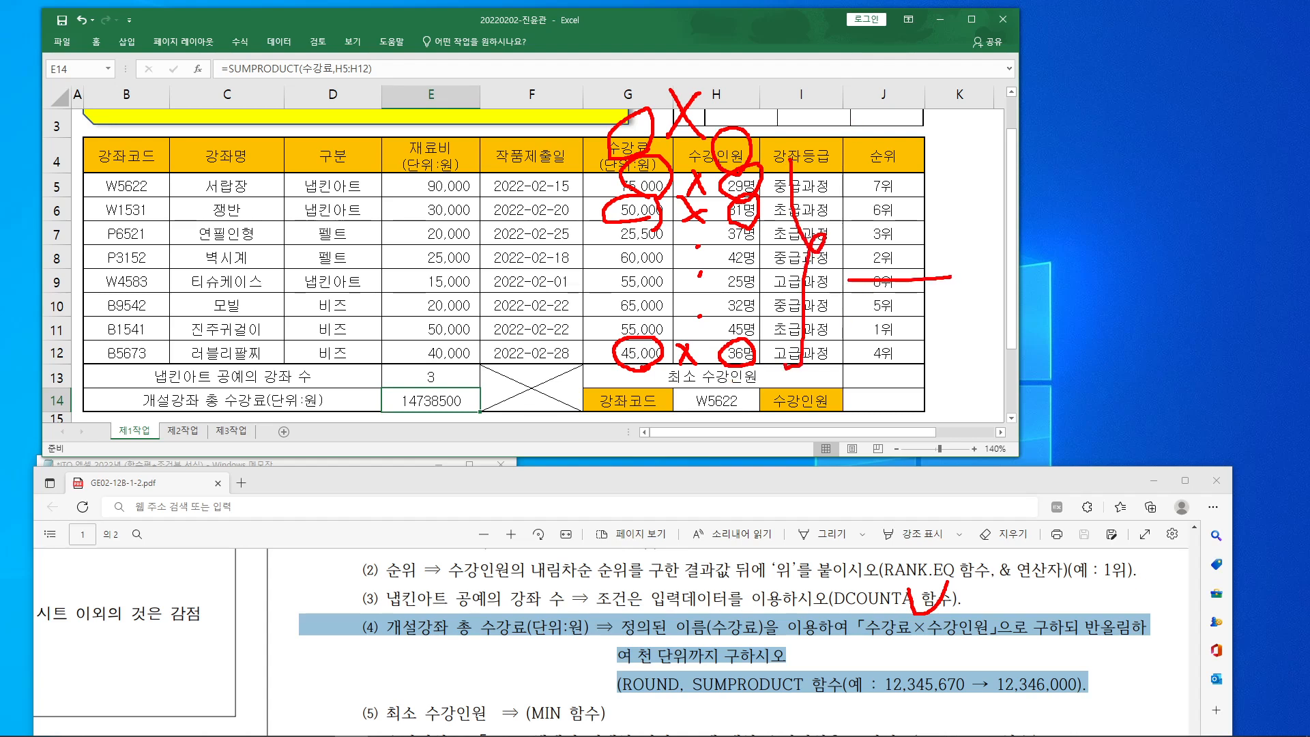
{"action": "left_click_drag", "start_coordinate": [894, 223], "coordinate": [887, 343]}
{"action": "left_click_drag", "start_coordinate": [374, 382], "coordinate": [481, 420]}
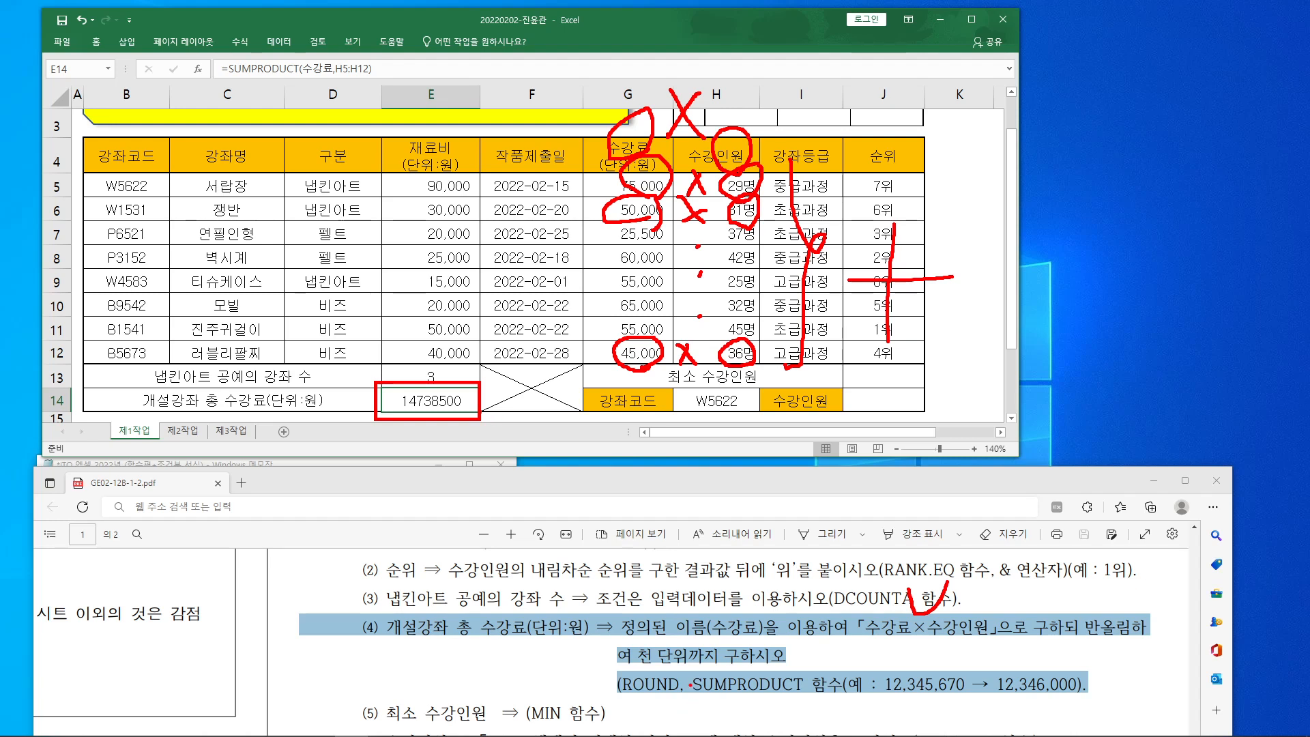
{"action": "left_click_drag", "start_coordinate": [696, 674], "coordinate": [836, 697]}
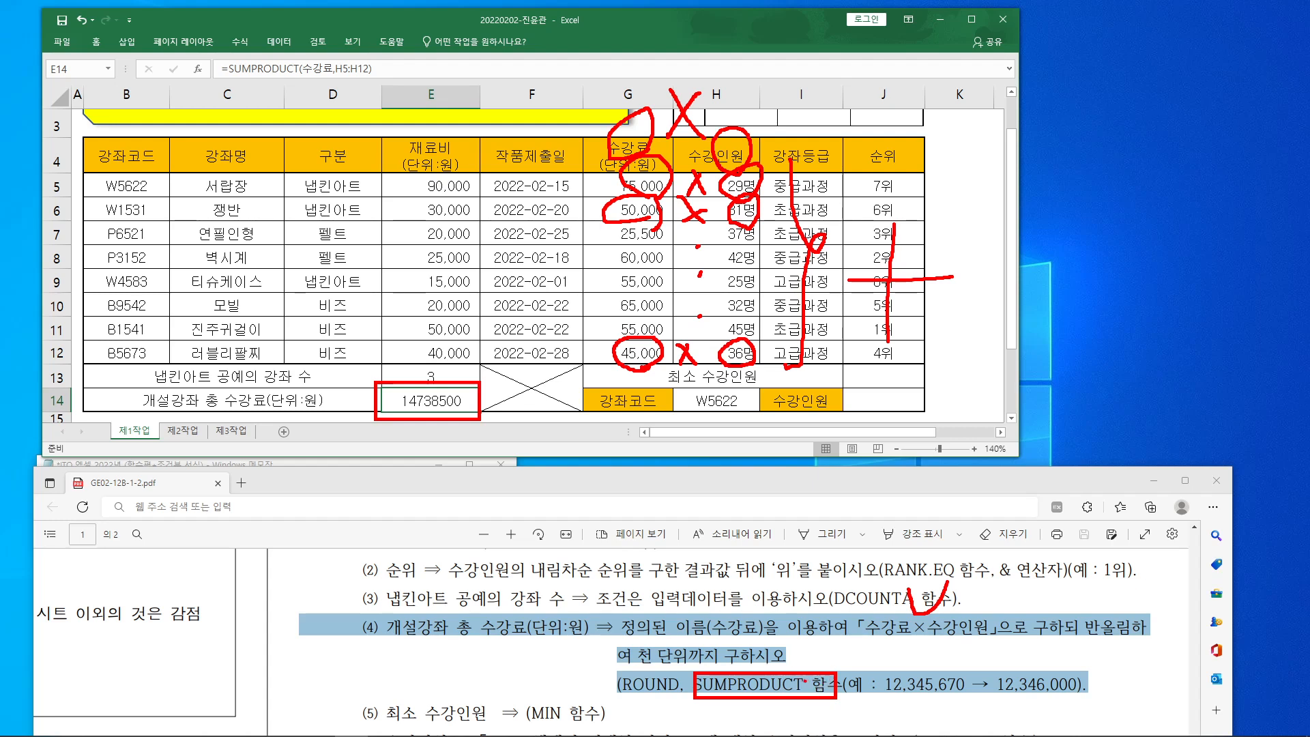
{"action": "key", "text": "Escape"}
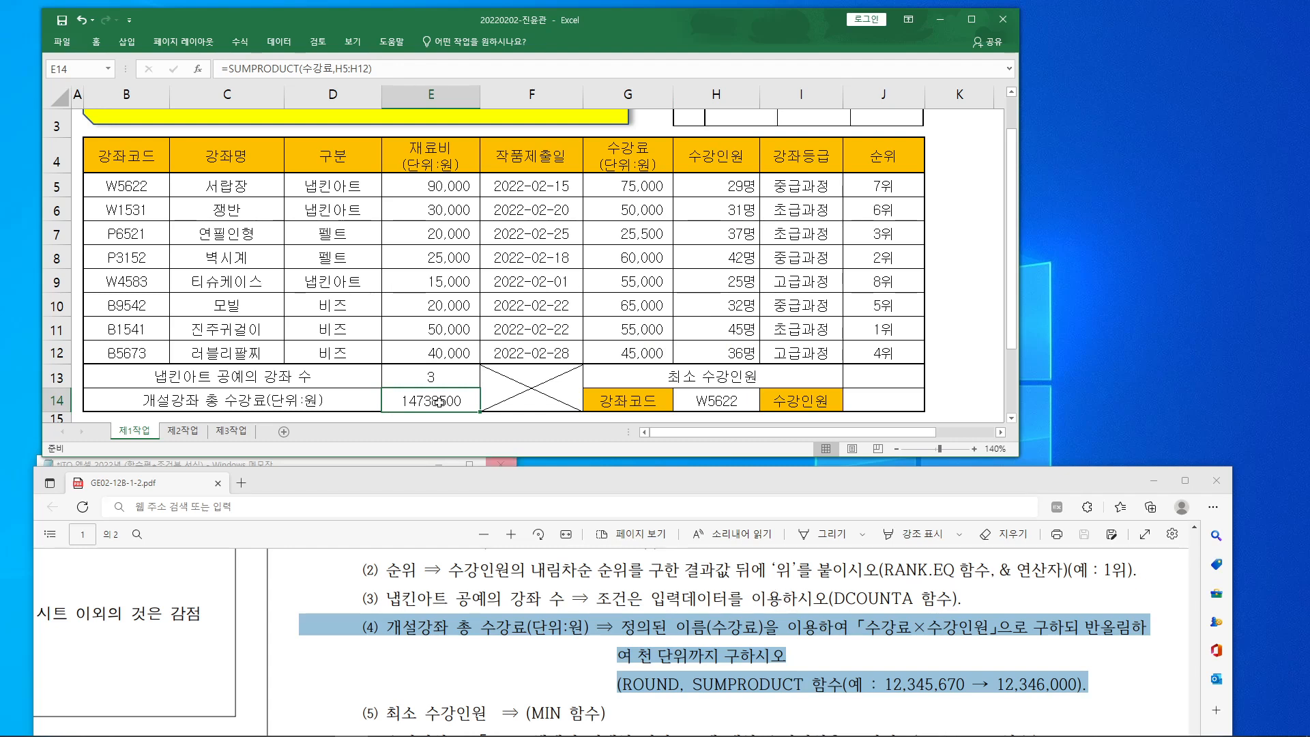
Step: Cut the SUMPRODUCT expression out of the formula in E14, keeping only the equals sign
{"action": "left_click_drag", "start_coordinate": [229, 70], "coordinate": [373, 69]}
{"action": "right_click", "coordinate": [347, 69]}
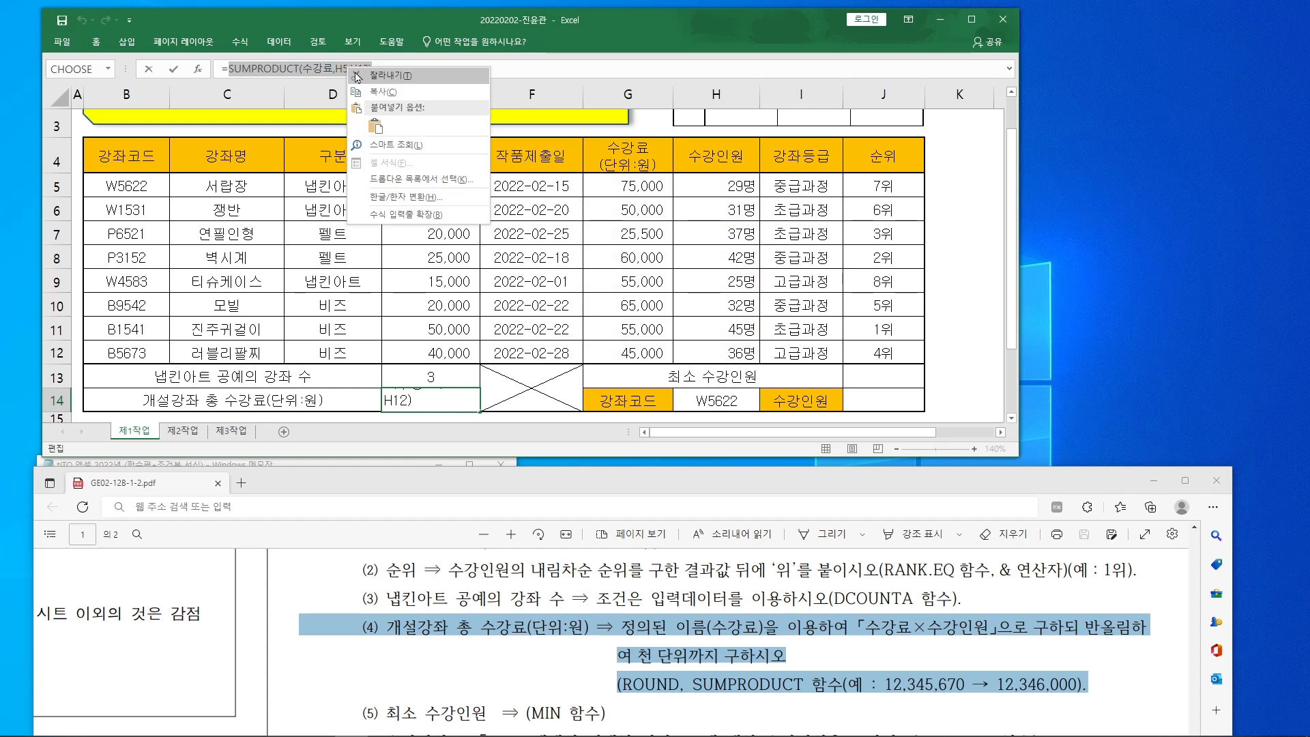
{"action": "left_click", "coordinate": [382, 80]}
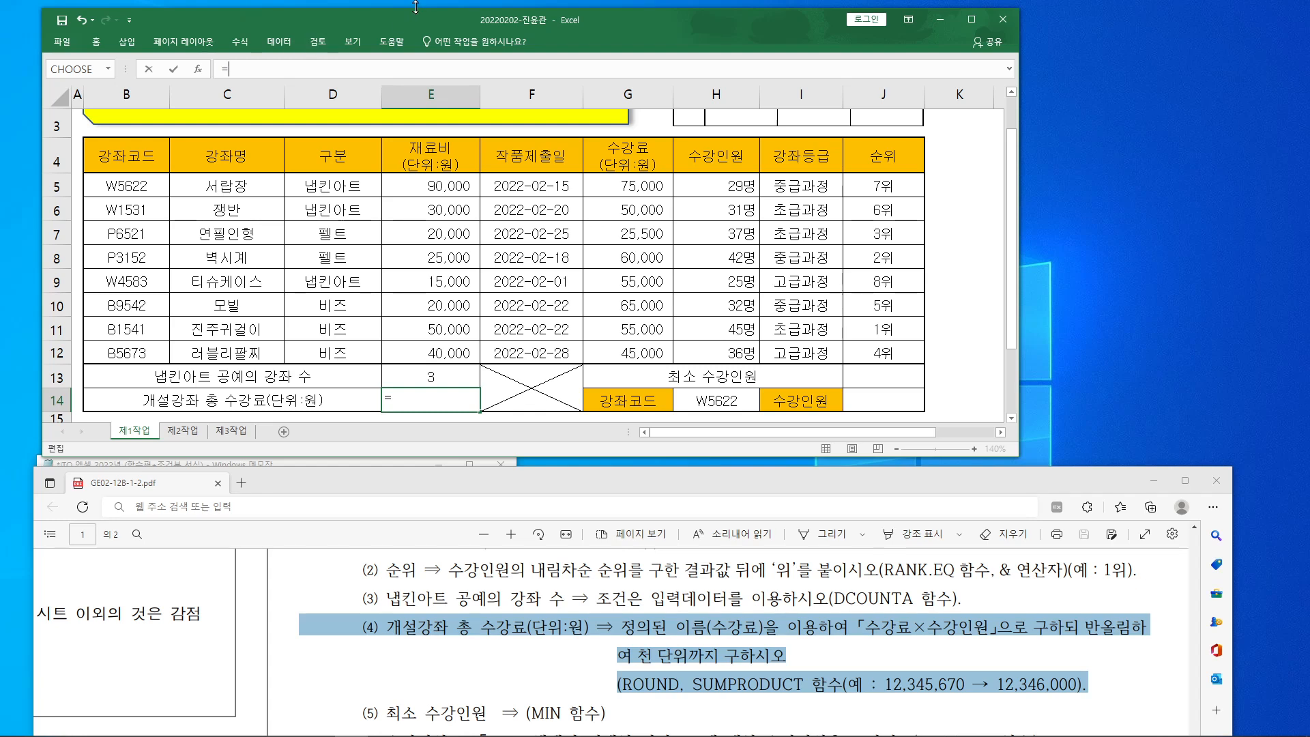
Step: Enter ROUND in E14, open its function arguments, paste the cut SUMPRODUCT expression as Number and go to the Num_digits argument
{"action": "type", "text": "ru"}
{"action": "key", "text": "BackSpace"}
{"action": "type", "text": "ou"}
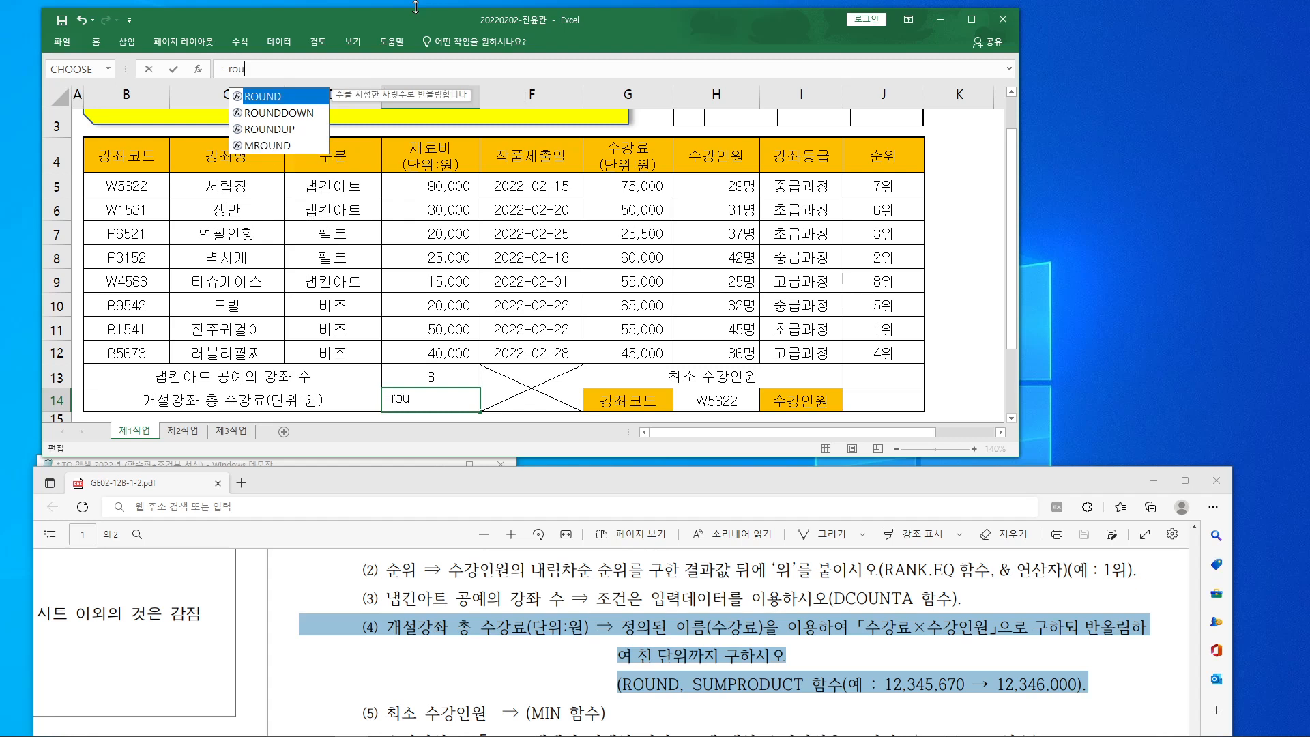
{"action": "type", "text": "nd("}
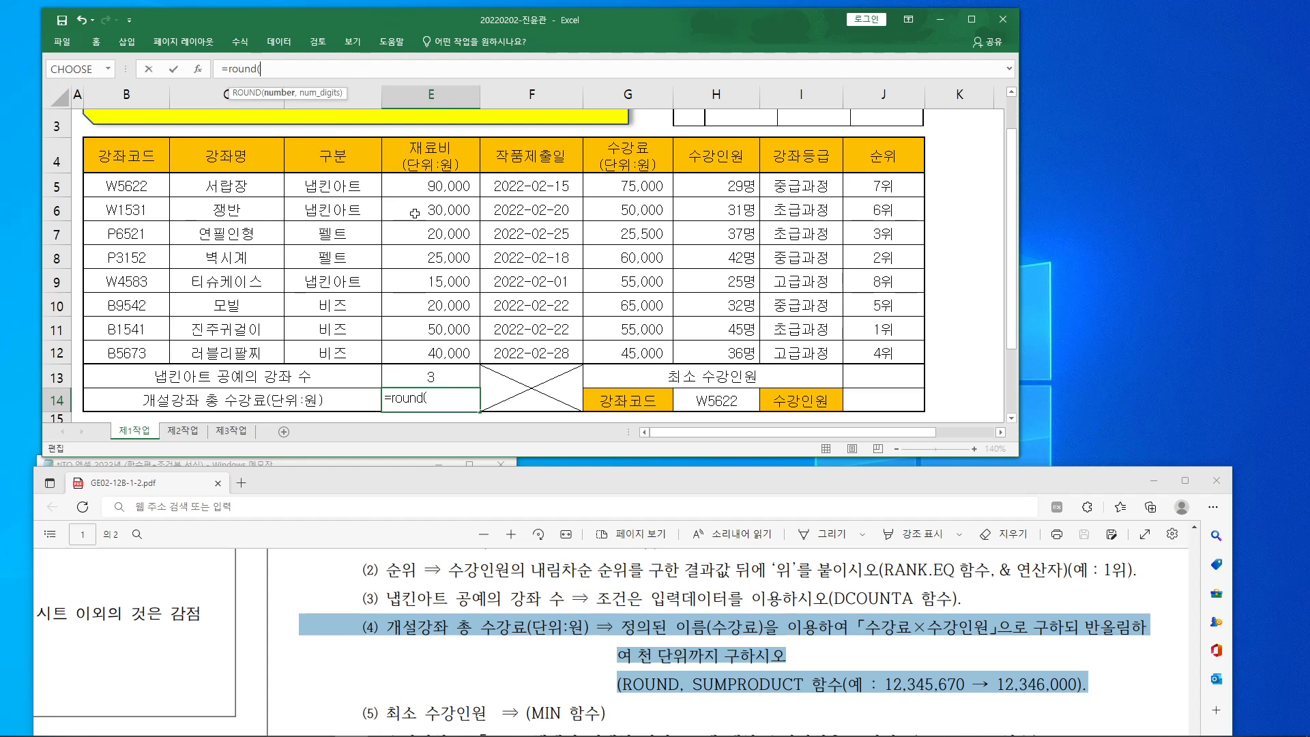
{"action": "left_click", "coordinate": [198, 69]}
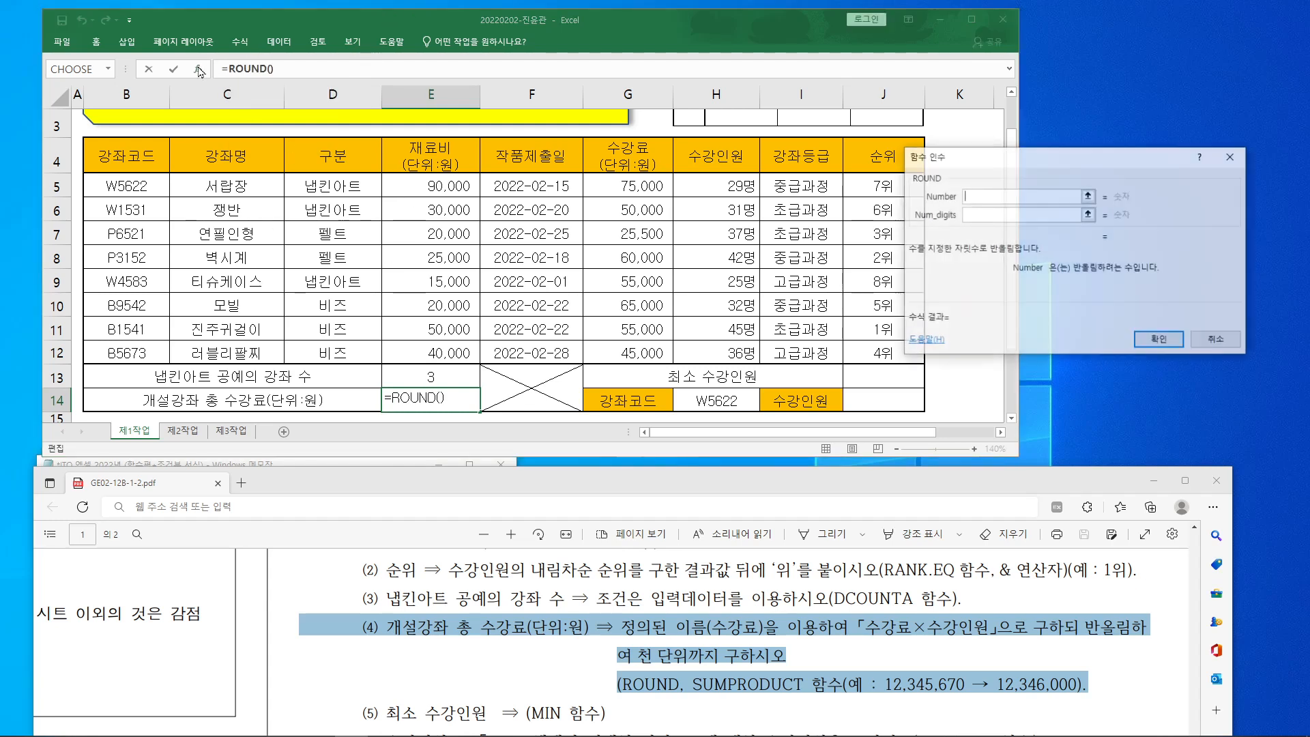
{"action": "left_click_drag", "start_coordinate": [1050, 159], "coordinate": [966, 188]}
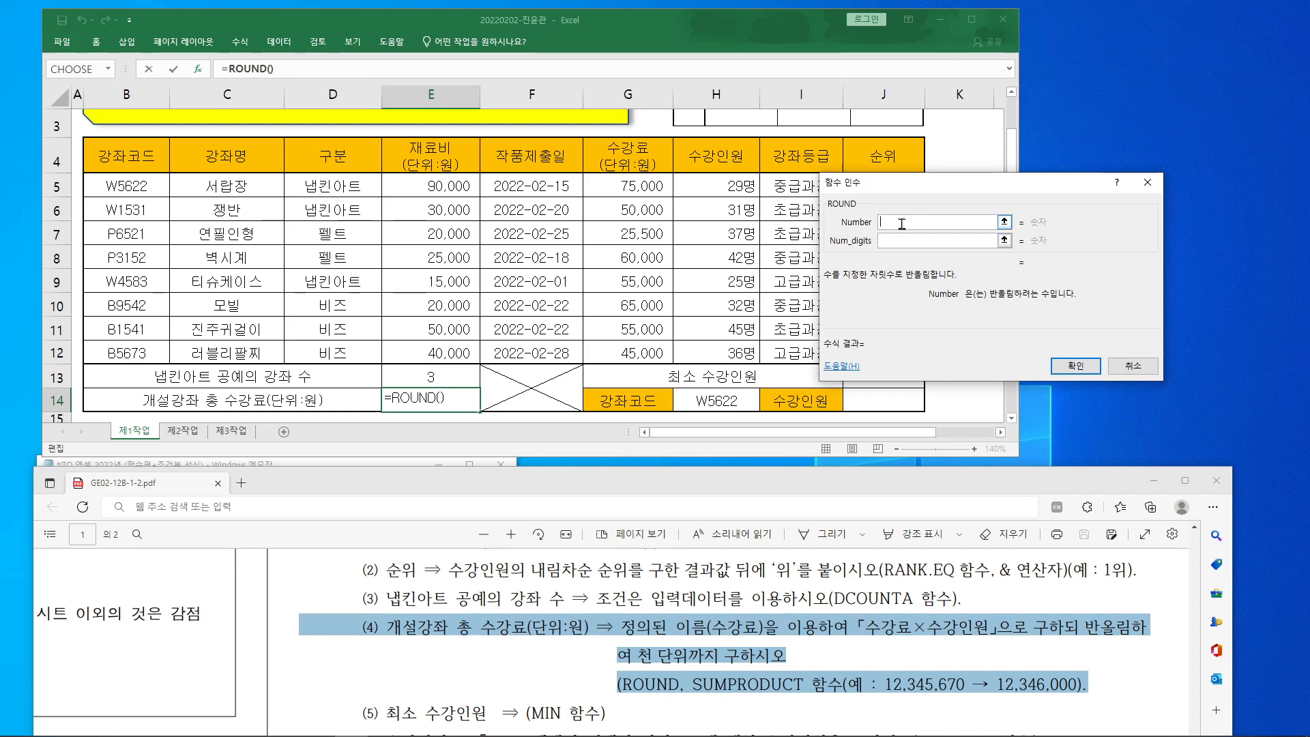
{"action": "key", "text": "ctrl+v"}
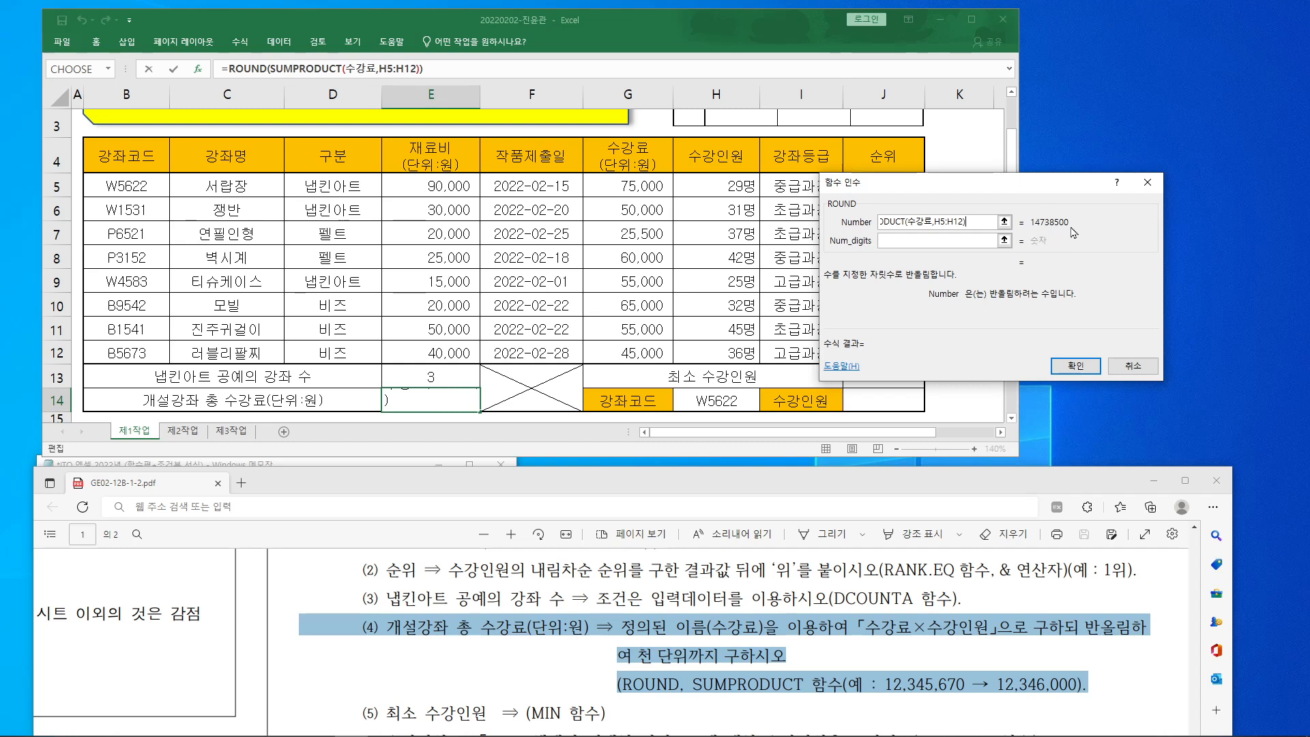
{"action": "left_click", "coordinate": [976, 240]}
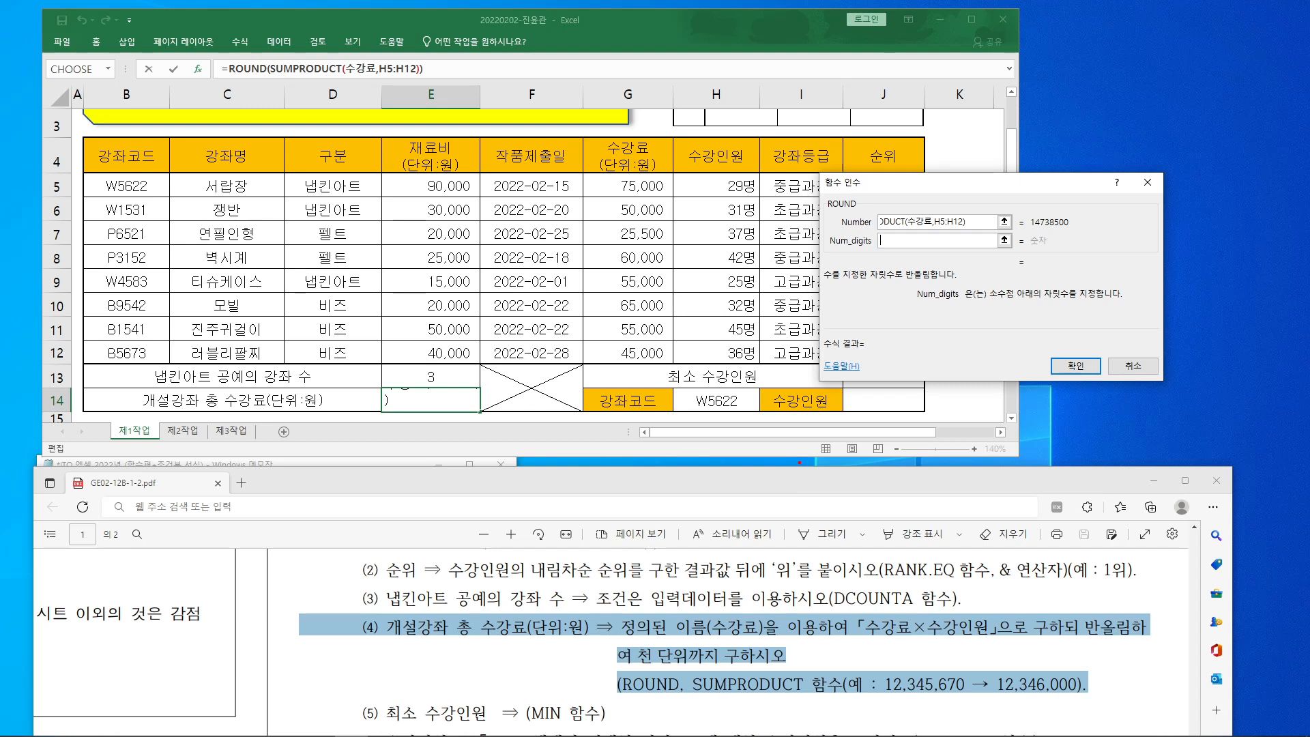
{"action": "mouse_move", "coordinate": [620, 640]}
{"action": "left_mouse_down"}
{"action": "mouse_move", "coordinate": [698, 651]}
{"action": "mouse_move", "coordinate": [699, 705]}
{"action": "left_mouse_up"}
{"action": "mouse_move", "coordinate": [647, 620]}
{"action": "left_mouse_down"}
{"action": "mouse_move", "coordinate": [665, 660]}
{"action": "mouse_move", "coordinate": [713, 611]}
{"action": "left_mouse_up"}
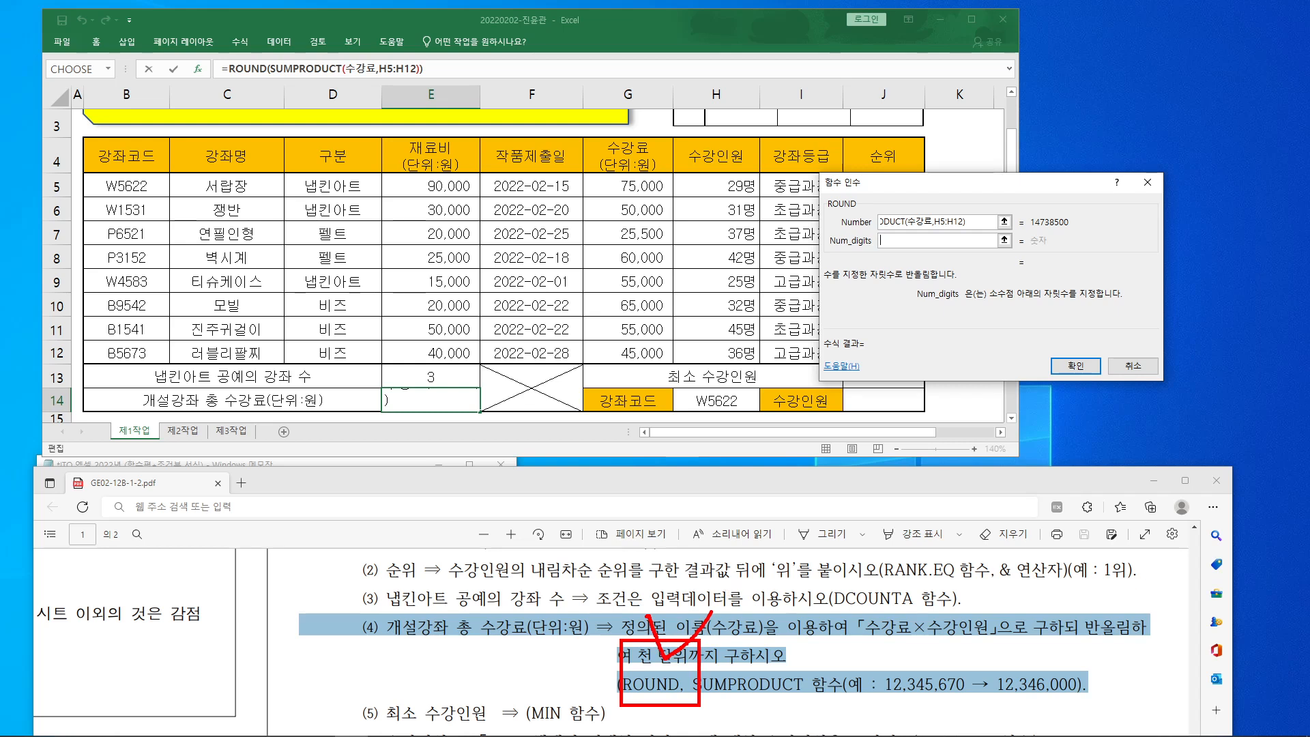
{"action": "left_click_drag", "start_coordinate": [588, 270], "coordinate": [553, 422]}
{"action": "mouse_move", "coordinate": [664, 288]}
{"action": "left_mouse_down"}
{"action": "mouse_move", "coordinate": [675, 401]}
{"action": "mouse_move", "coordinate": [664, 290]}
{"action": "left_mouse_up"}
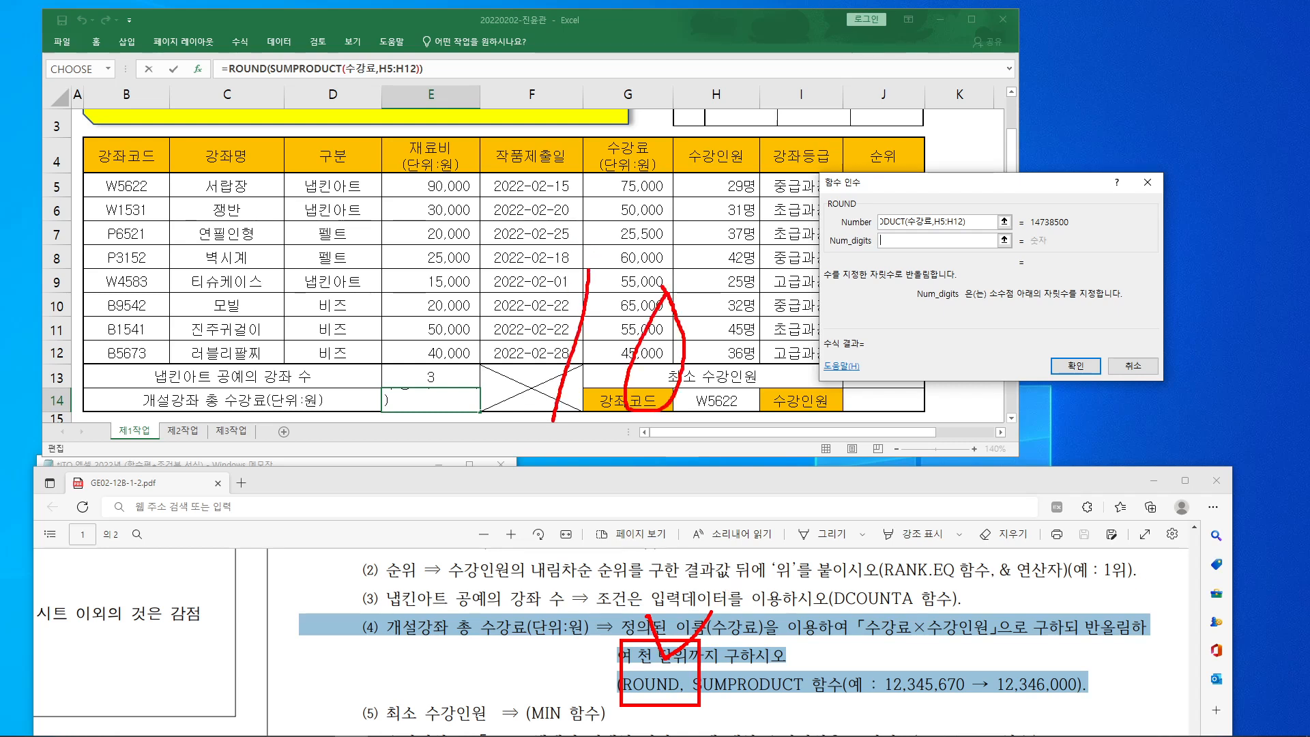
{"action": "mouse_move", "coordinate": [791, 298]}
{"action": "left_mouse_down"}
{"action": "mouse_move", "coordinate": [788, 409]}
{"action": "mouse_move", "coordinate": [800, 301]}
{"action": "left_mouse_up"}
{"action": "mouse_move", "coordinate": [890, 314]}
{"action": "left_mouse_down"}
{"action": "mouse_move", "coordinate": [914, 397]}
{"action": "mouse_move", "coordinate": [890, 309]}
{"action": "left_mouse_up"}
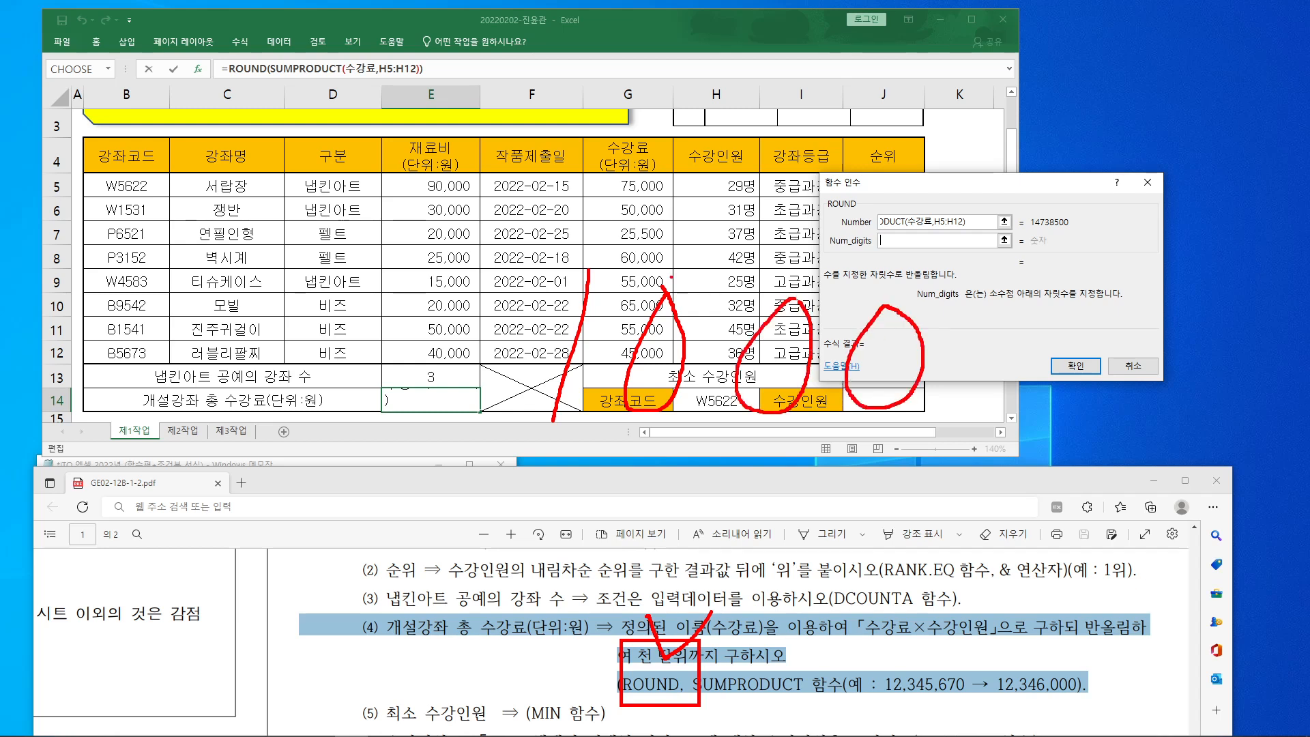
{"action": "mouse_move", "coordinate": [691, 254]}
{"action": "left_mouse_down"}
{"action": "mouse_move", "coordinate": [601, 247]}
{"action": "mouse_move", "coordinate": [645, 274]}
{"action": "left_mouse_up"}
{"action": "left_click_drag", "start_coordinate": [619, 498], "coordinate": [696, 507]}
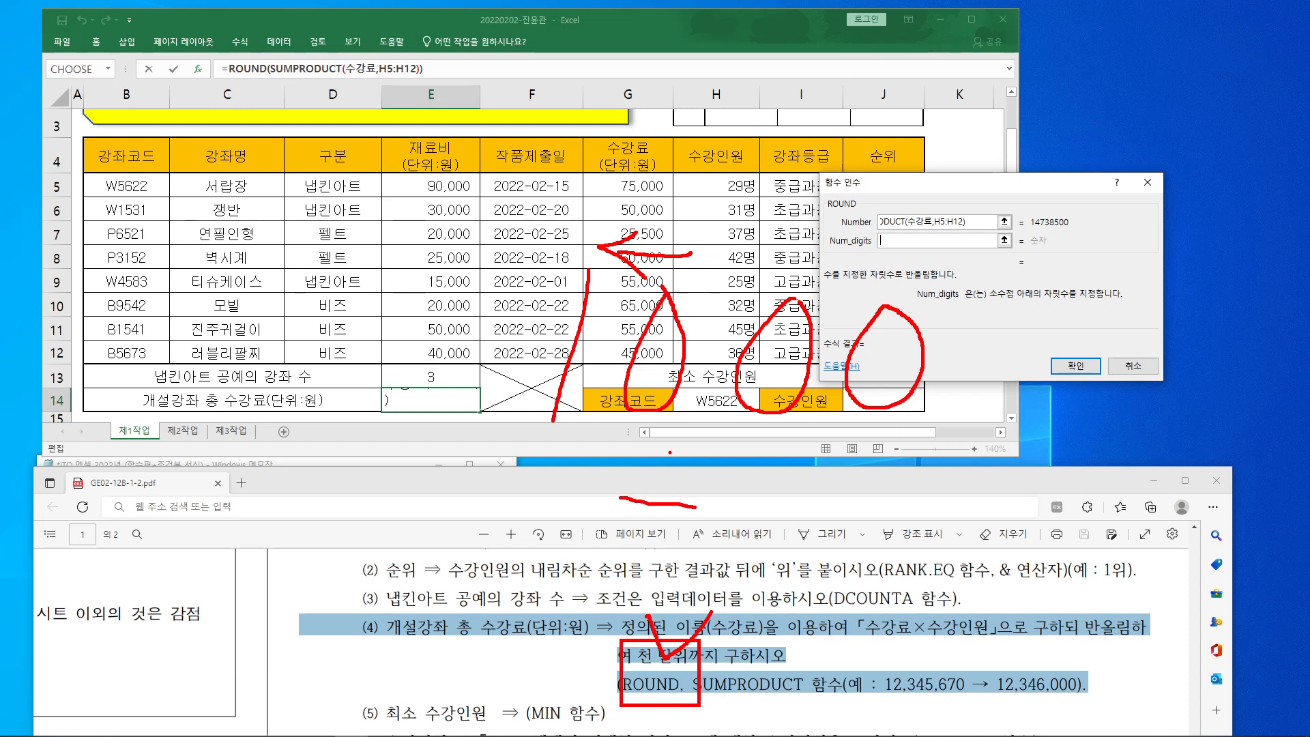
{"action": "left_click_drag", "start_coordinate": [664, 332], "coordinate": [668, 352]}
{"action": "left_click_drag", "start_coordinate": [778, 341], "coordinate": [801, 352]}
{"action": "left_click_drag", "start_coordinate": [889, 350], "coordinate": [904, 369]}
{"action": "mouse_move", "coordinate": [718, 464]}
{"action": "left_mouse_down"}
{"action": "mouse_move", "coordinate": [753, 472]}
{"action": "mouse_move", "coordinate": [761, 510]}
{"action": "mouse_move", "coordinate": [723, 522]}
{"action": "mouse_move", "coordinate": [616, 477]}
{"action": "mouse_move", "coordinate": [800, 488]}
{"action": "mouse_move", "coordinate": [710, 563]}
{"action": "left_mouse_up"}
{"action": "mouse_move", "coordinate": [808, 479]}
{"action": "left_mouse_down"}
{"action": "mouse_move", "coordinate": [964, 443]}
{"action": "mouse_move", "coordinate": [957, 251]}
{"action": "mouse_move", "coordinate": [936, 264]}
{"action": "mouse_move", "coordinate": [993, 252]}
{"action": "left_mouse_up"}
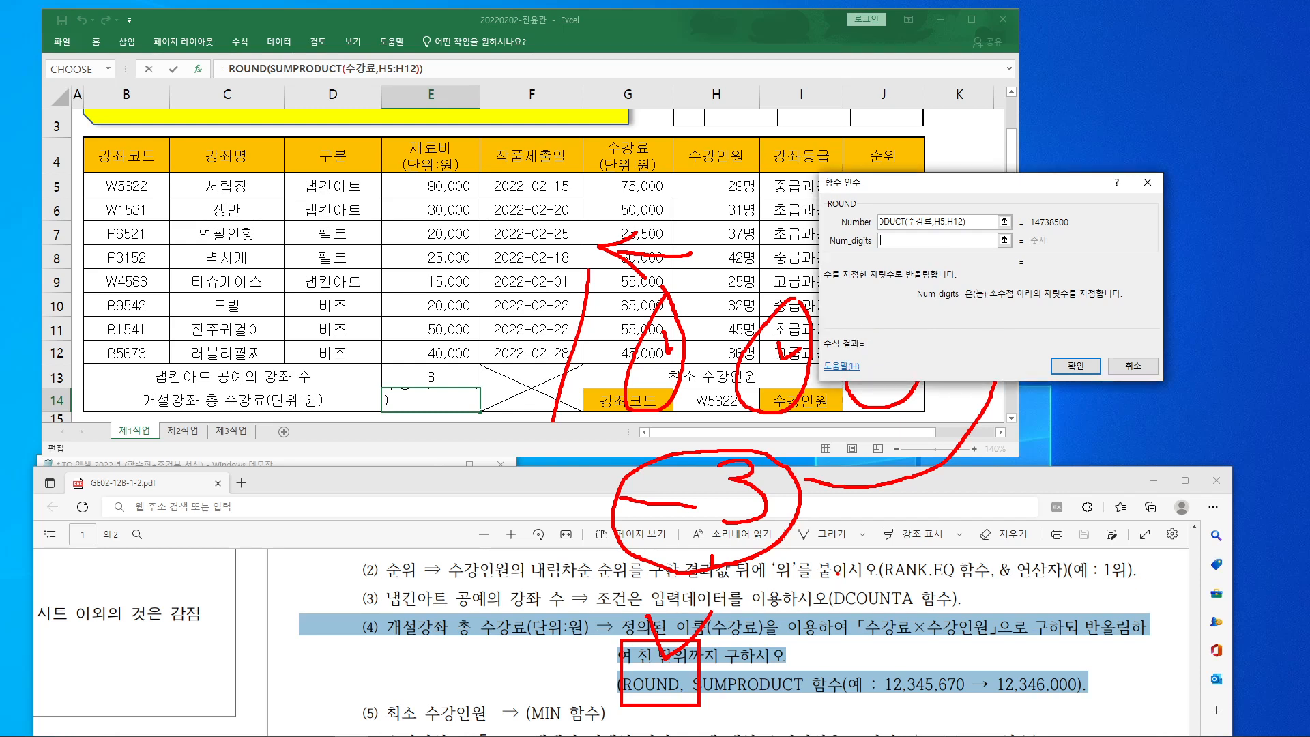
{"action": "key", "text": "Escape"}
Step: Set the Num_digits argument to -3 and confirm the ROUND function
{"action": "type", "text": "-3"}
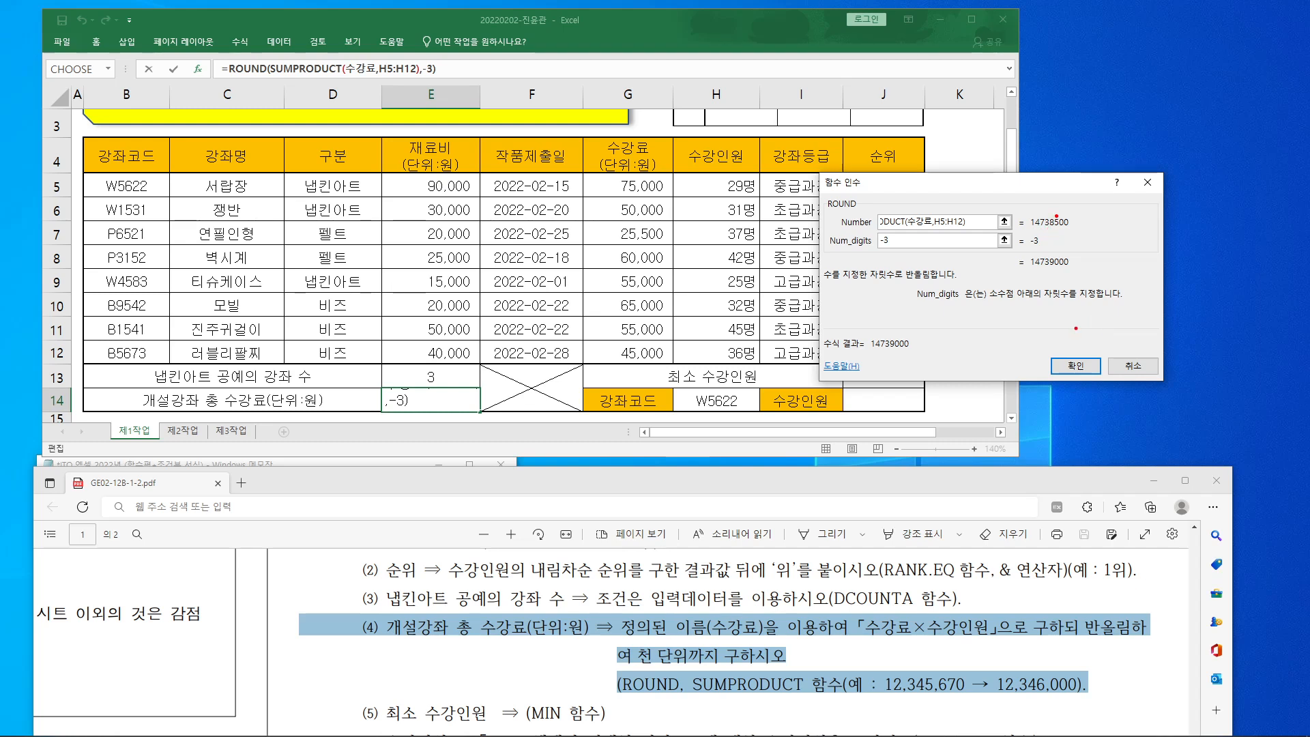
{"action": "mouse_move", "coordinate": [1055, 180]}
{"action": "left_mouse_down"}
{"action": "mouse_move", "coordinate": [1060, 205]}
{"action": "mouse_move", "coordinate": [1054, 183]}
{"action": "left_mouse_up"}
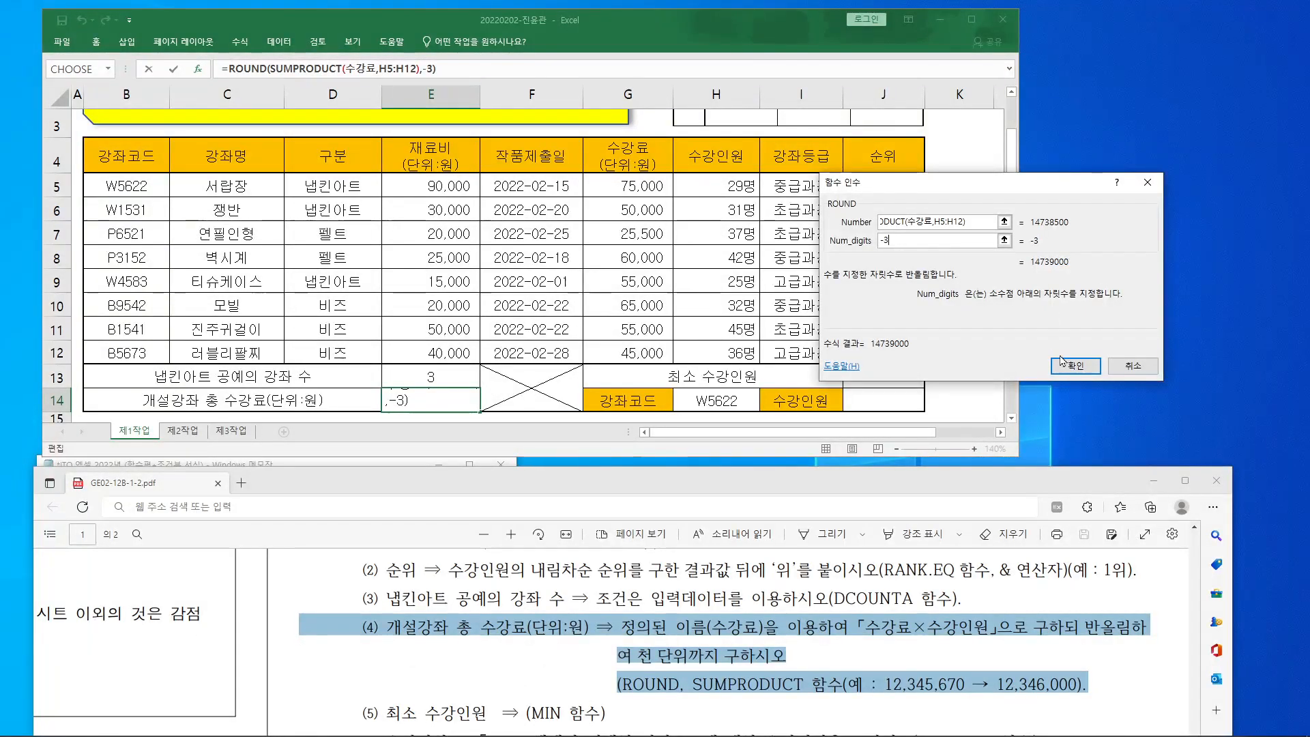
{"action": "left_click", "coordinate": [1073, 367]}
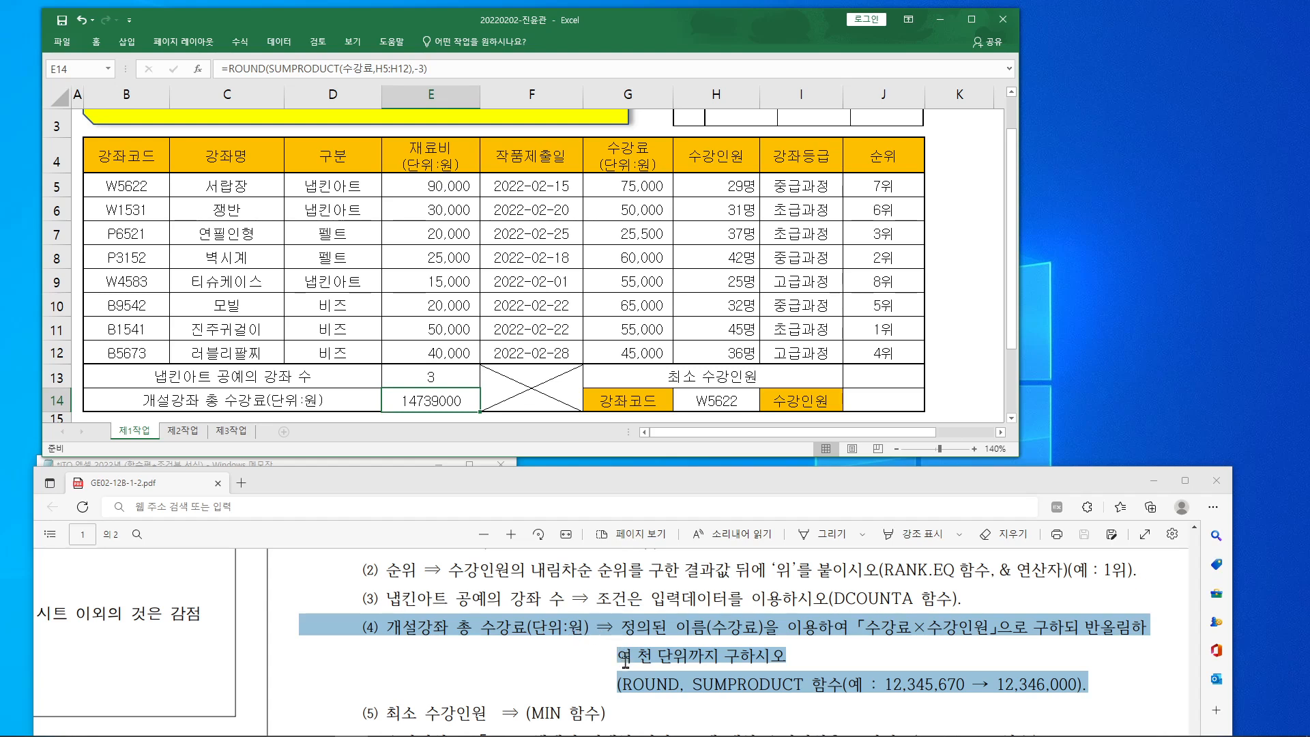
Step: Highlight the text of instruction (5) on 최소 수강인원 in the PDF
{"action": "scroll", "coordinate": [623, 650], "scroll_direction": "down", "scroll_amount": 2}
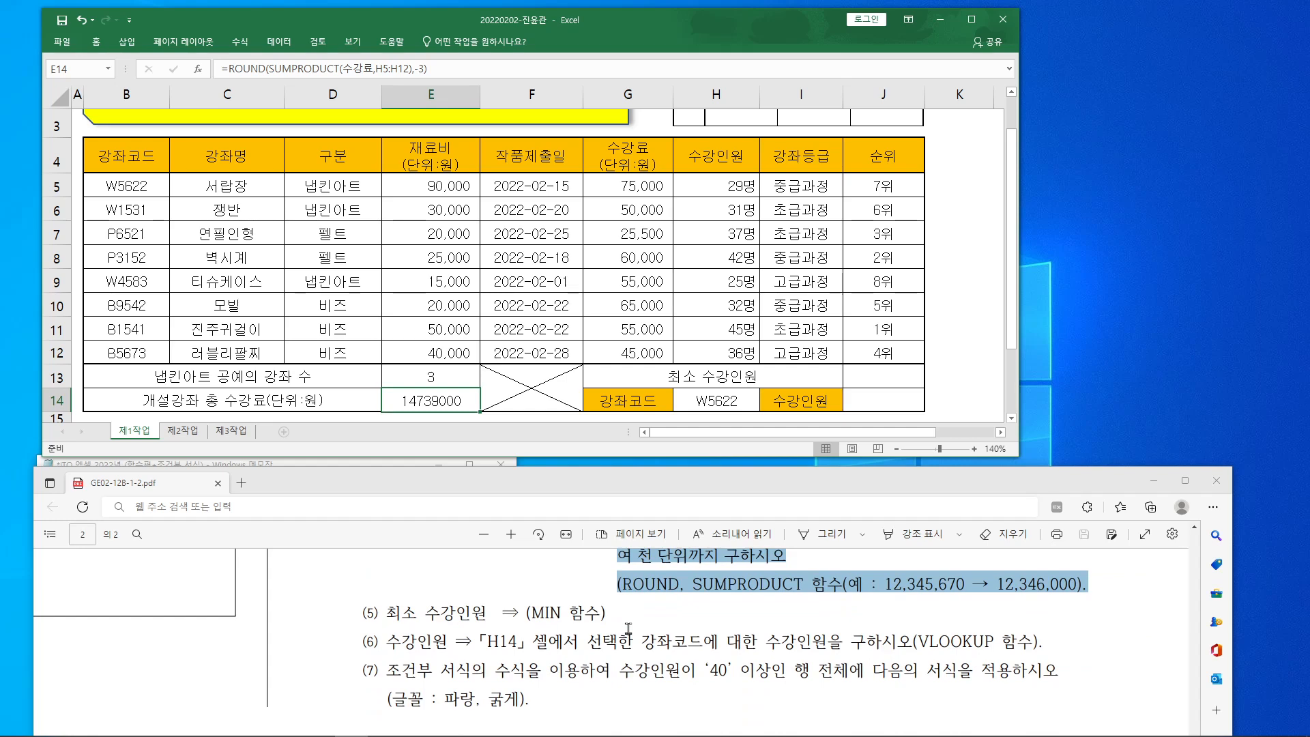
{"action": "left_click_drag", "start_coordinate": [362, 613], "coordinate": [601, 617]}
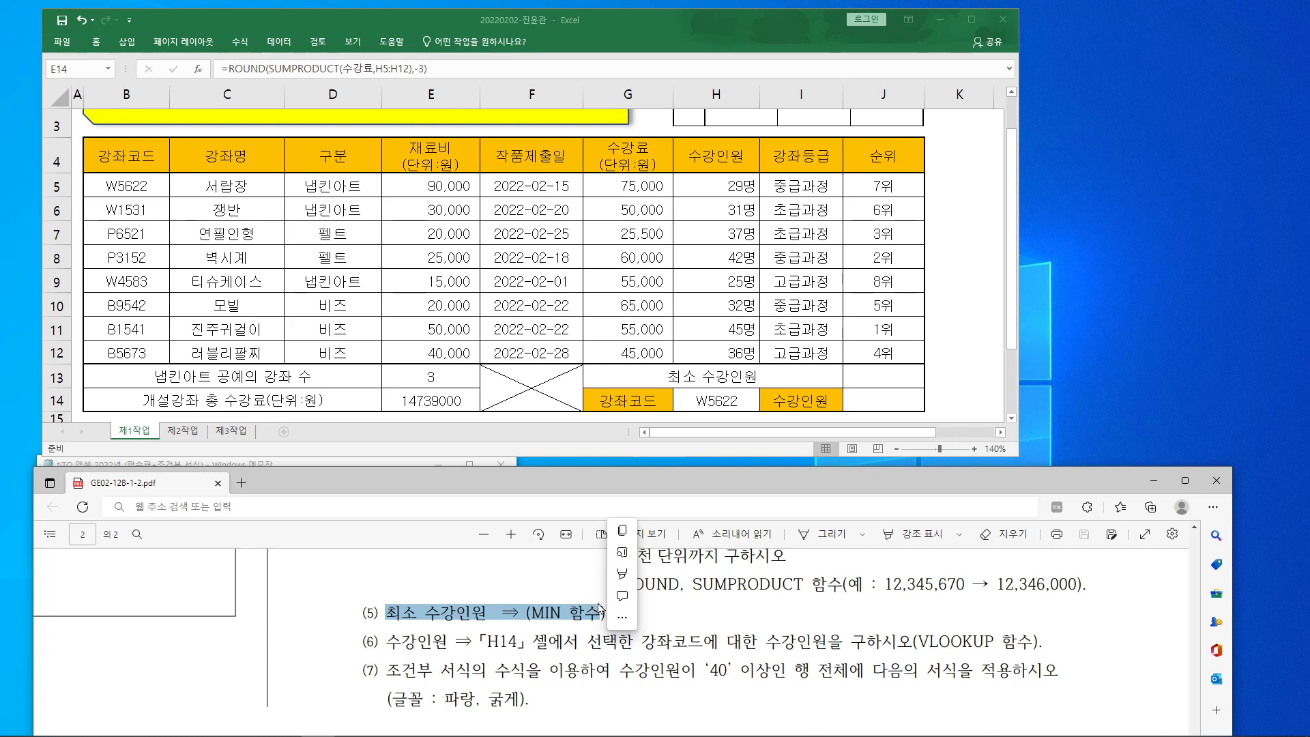
Step: Switch to the Notepad notes and move their window over the worksheet table
{"action": "mouse_move", "coordinate": [594, 730]}
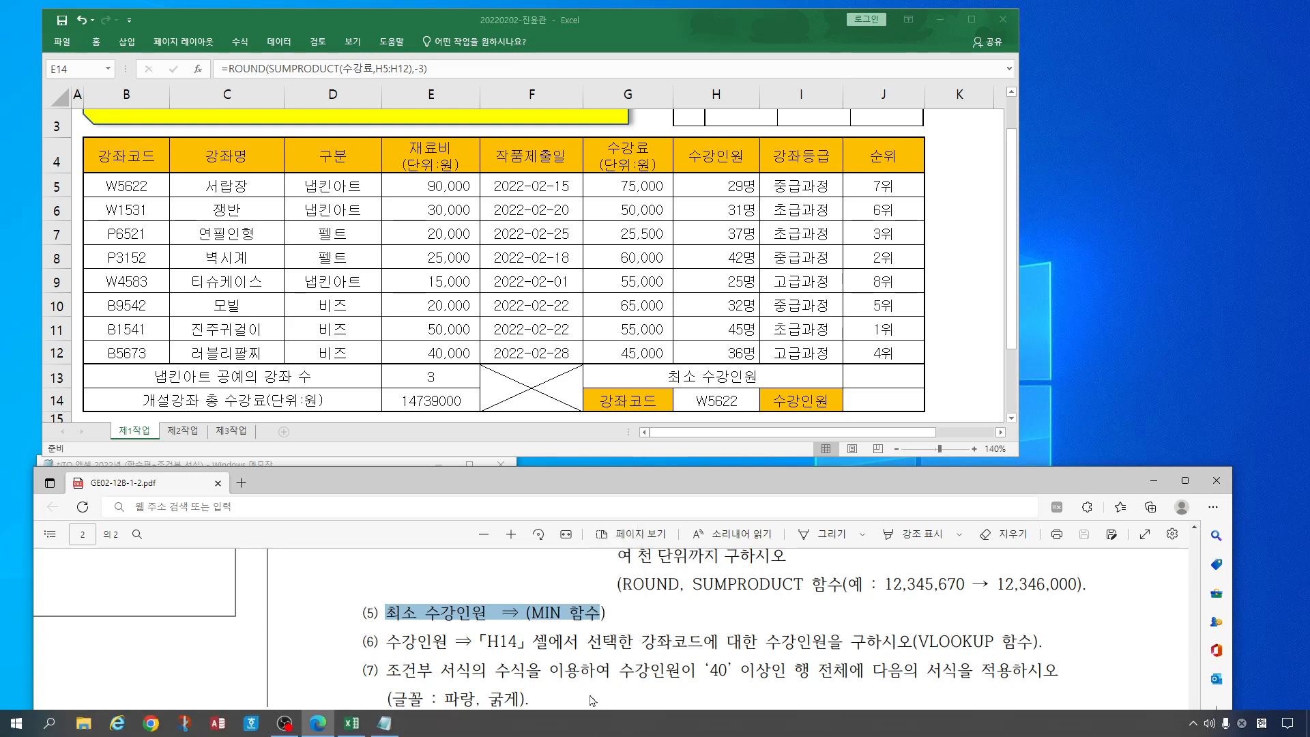
{"action": "left_click", "coordinate": [385, 724]}
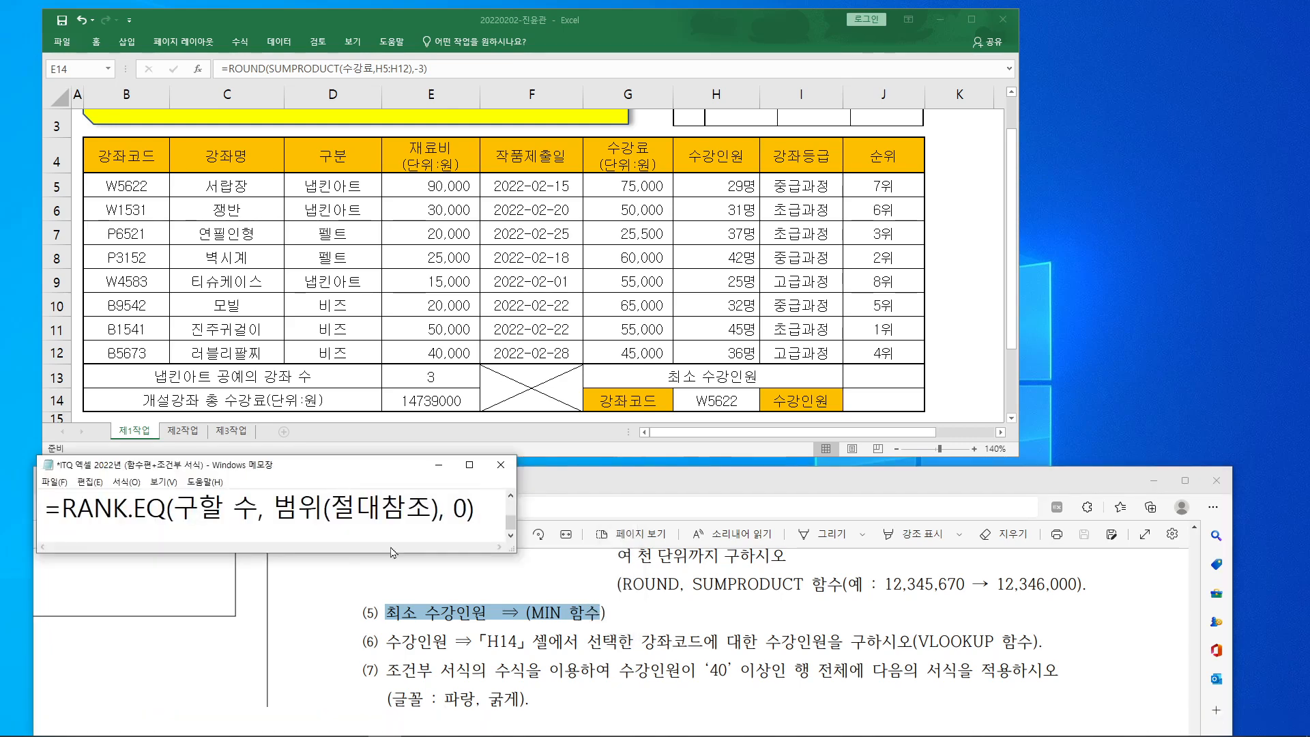
{"action": "left_click_drag", "start_coordinate": [363, 468], "coordinate": [647, 213]}
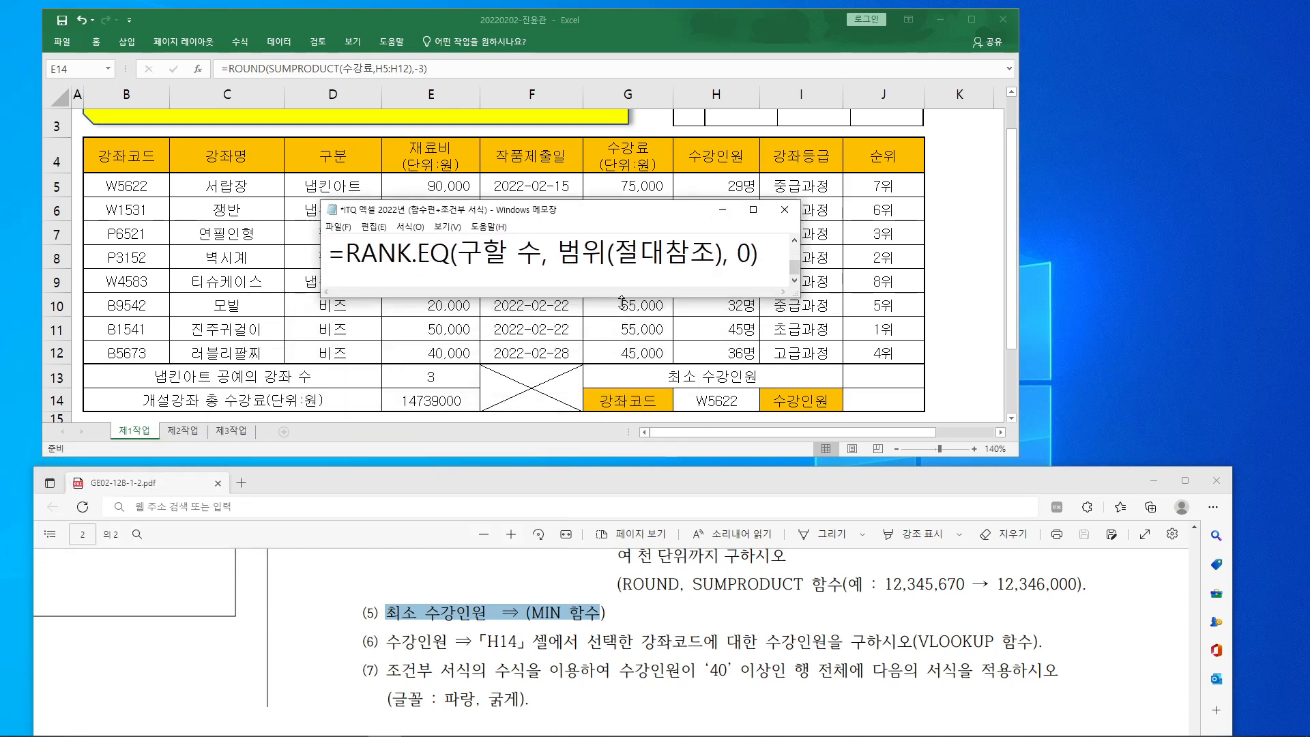
Step: Replace the Notepad text with =MIN(범위), narrow the window and move it onto the PDF
{"action": "key", "text": "ctrl+a"}
{"action": "key", "text": "BackSpace"}
{"action": "type", "text": "="}
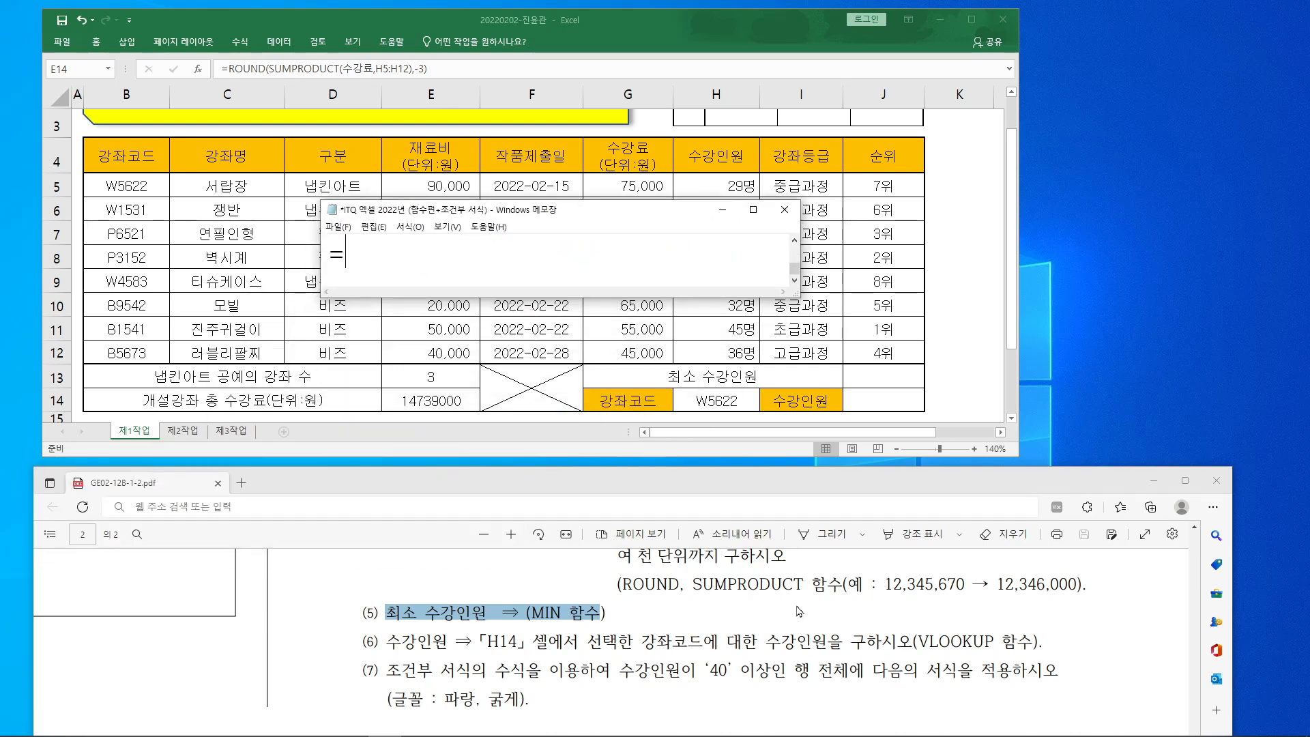
{"action": "type", "text": "M"}
{"action": "type", "text": "I"}
{"action": "type", "text": "N"}
{"action": "type", "text": "("}
{"action": "type", "text": "범위"}
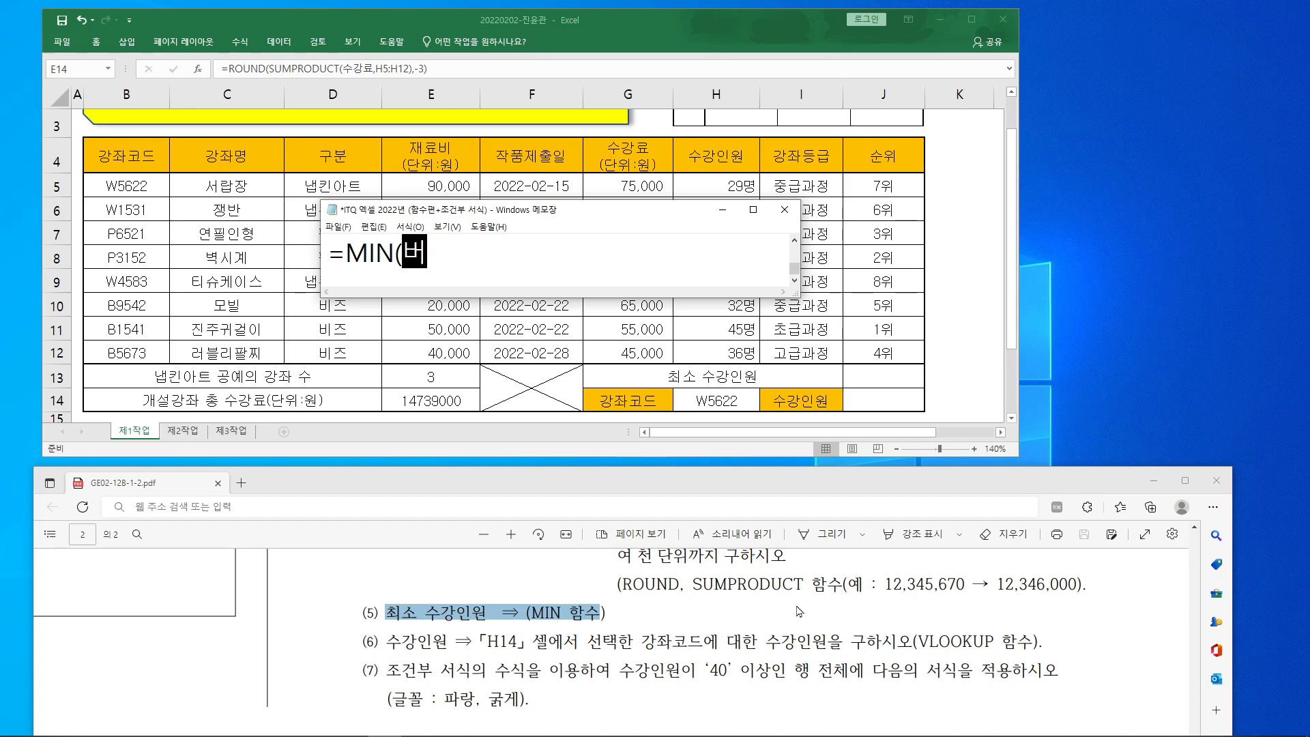
{"action": "type", "text": ")"}
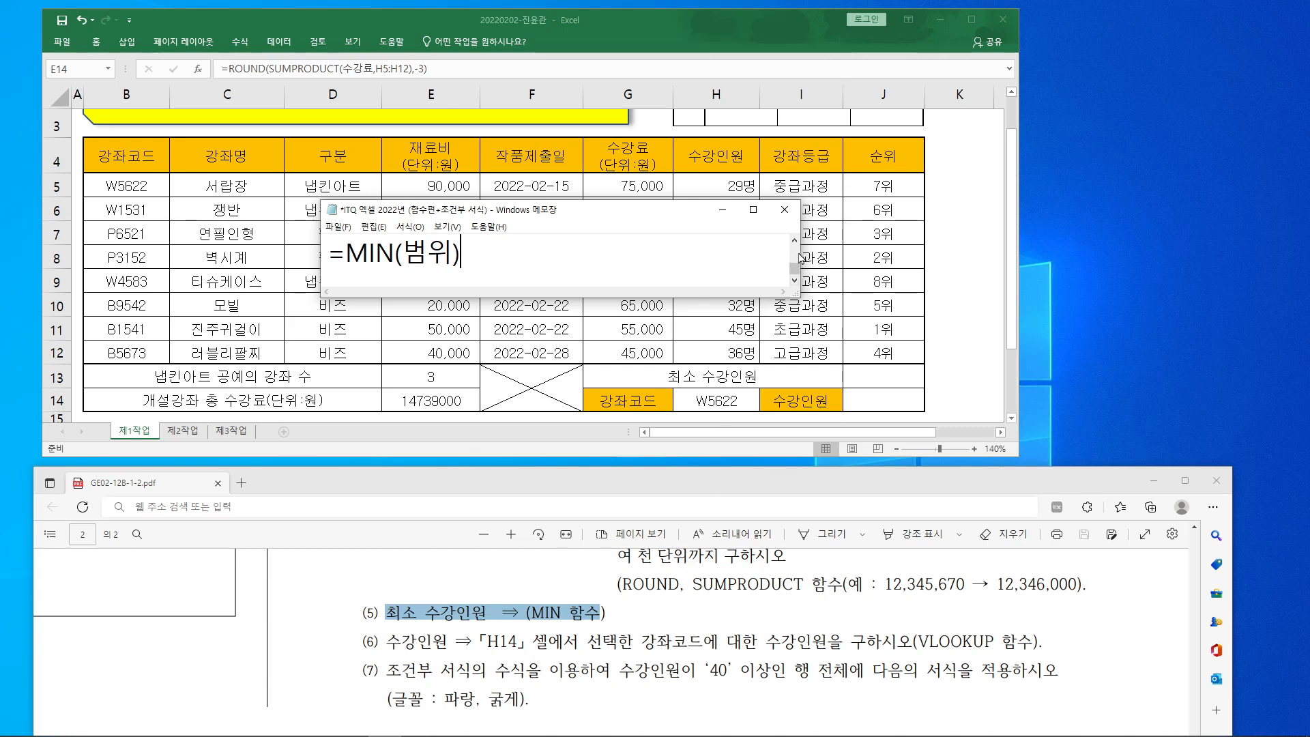
{"action": "left_click_drag", "start_coordinate": [799, 246], "coordinate": [617, 244]}
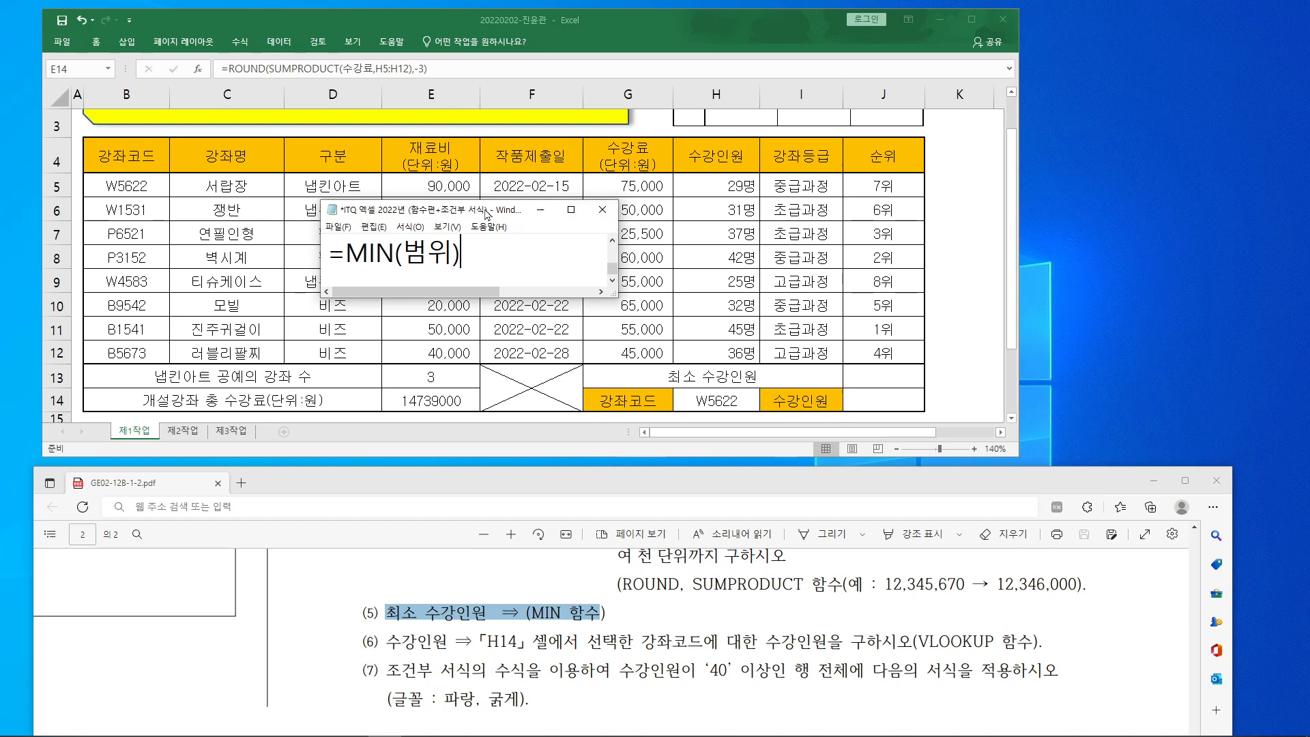
{"action": "left_click_drag", "start_coordinate": [484, 211], "coordinate": [270, 499]}
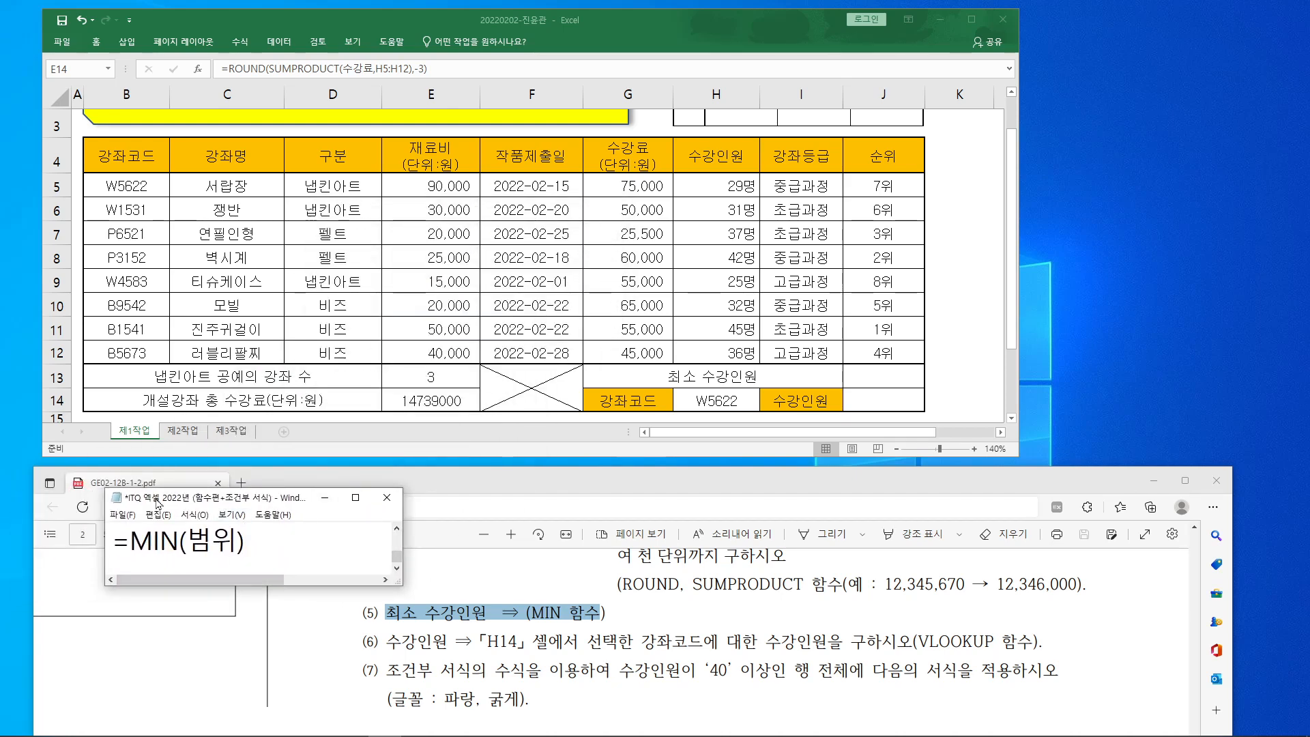
Step: Start a MIN formula in J13 for 최소 수강인원, up to the opening parenthesis
{"action": "left_click", "coordinate": [891, 376]}
{"action": "left_click", "coordinate": [890, 377]}
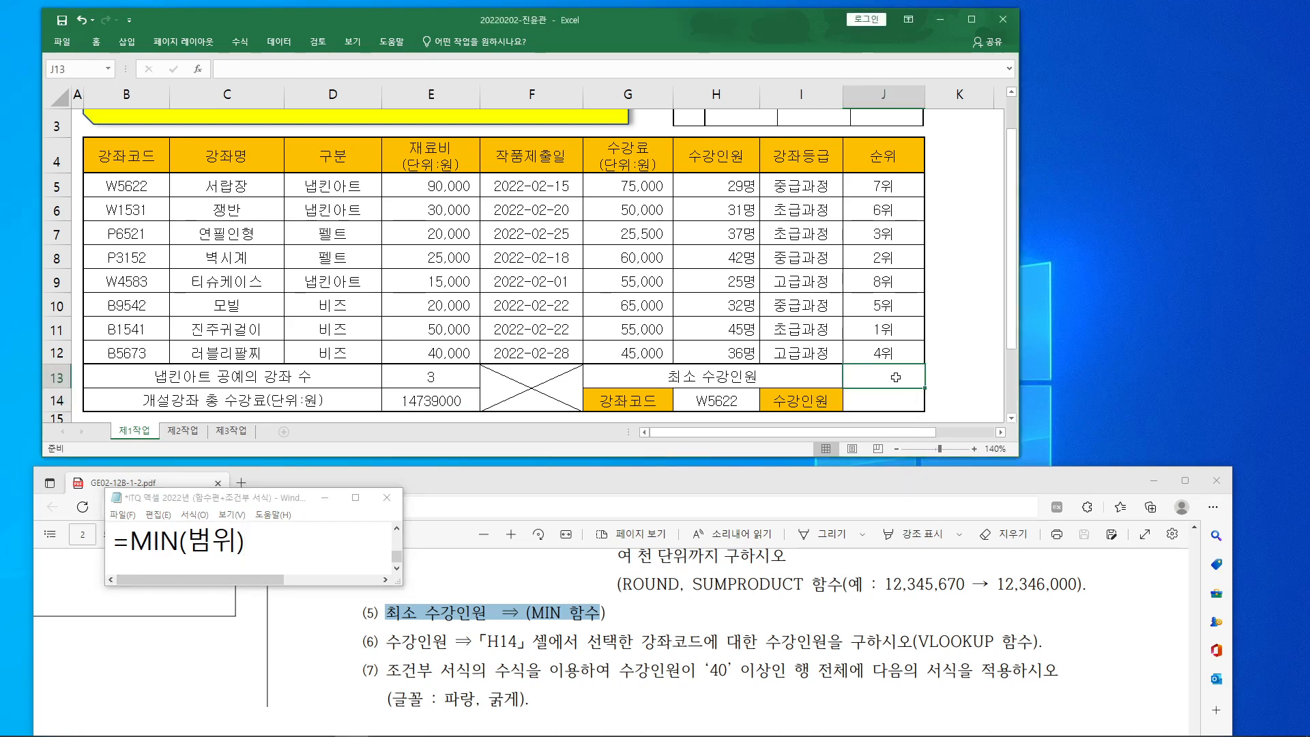
{"action": "left_click", "coordinate": [368, 71]}
{"action": "type", "text": "="}
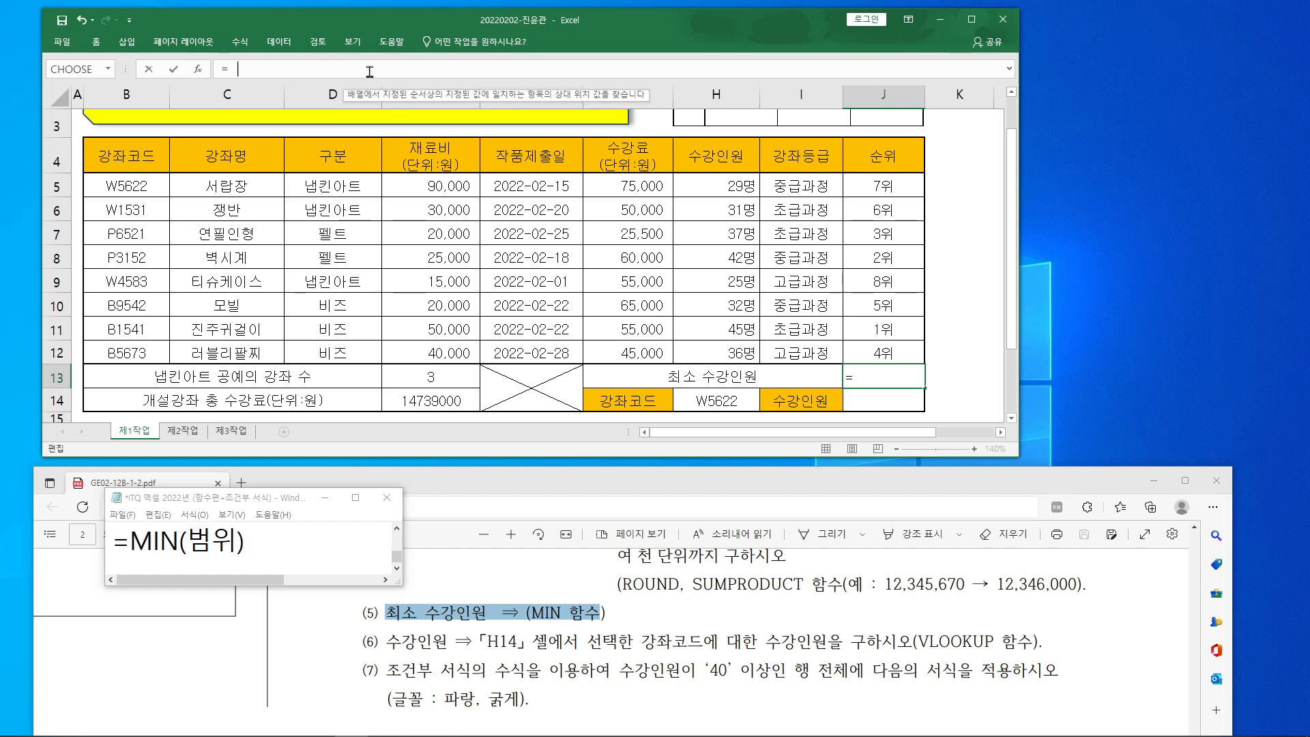
{"action": "type", "text": "min"}
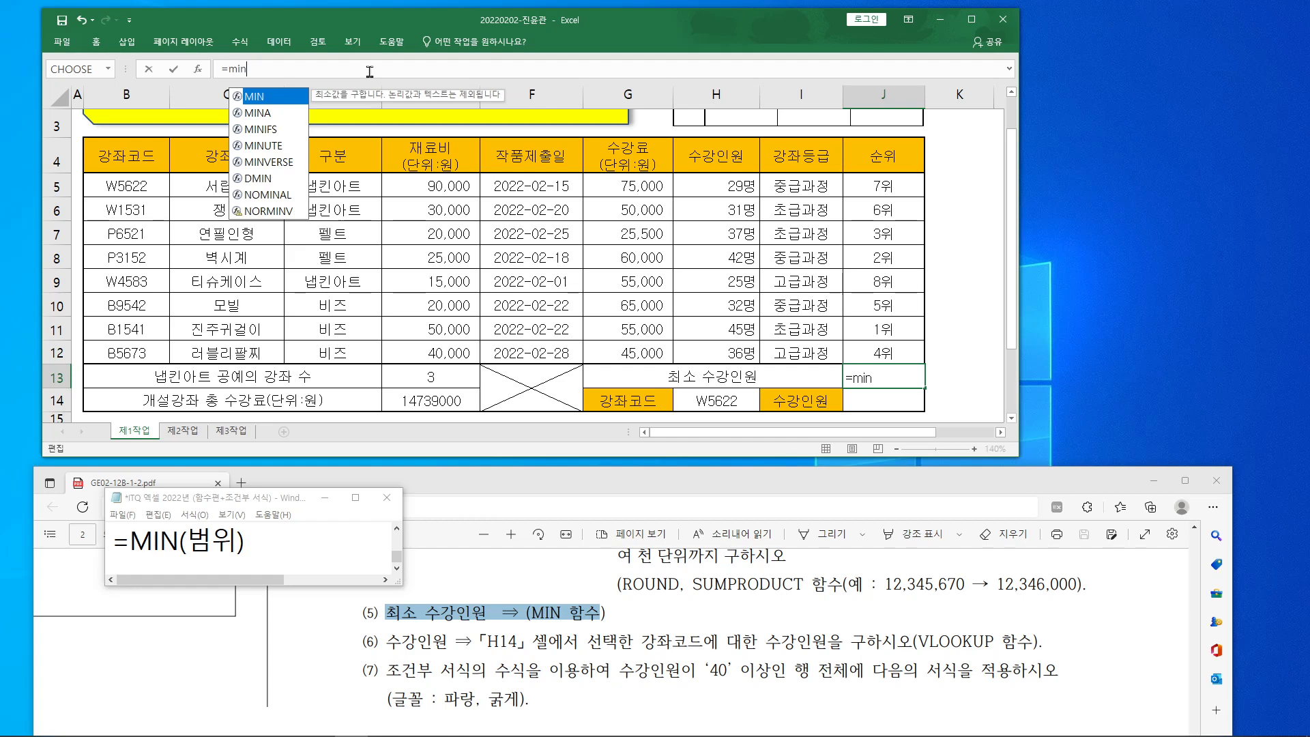
{"action": "type", "text": "("}
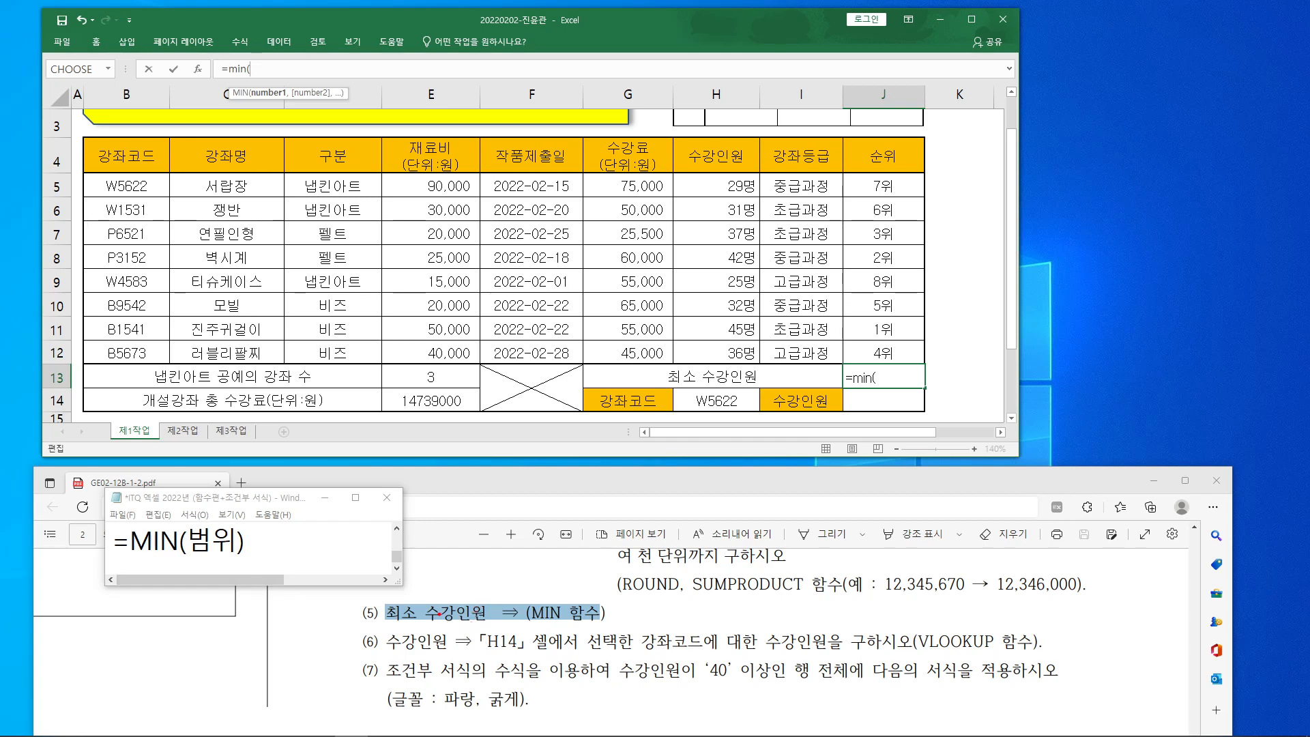
{"action": "mouse_move", "coordinate": [444, 633]}
{"action": "left_mouse_down"}
{"action": "mouse_move", "coordinate": [438, 602]}
{"action": "mouse_move", "coordinate": [479, 617]}
{"action": "left_mouse_up"}
{"action": "left_click_drag", "start_coordinate": [673, 176], "coordinate": [760, 368]}
{"action": "mouse_move", "coordinate": [408, 638]}
{"action": "left_mouse_down"}
{"action": "mouse_move", "coordinate": [380, 621]}
{"action": "mouse_move", "coordinate": [416, 637]}
{"action": "left_mouse_up"}
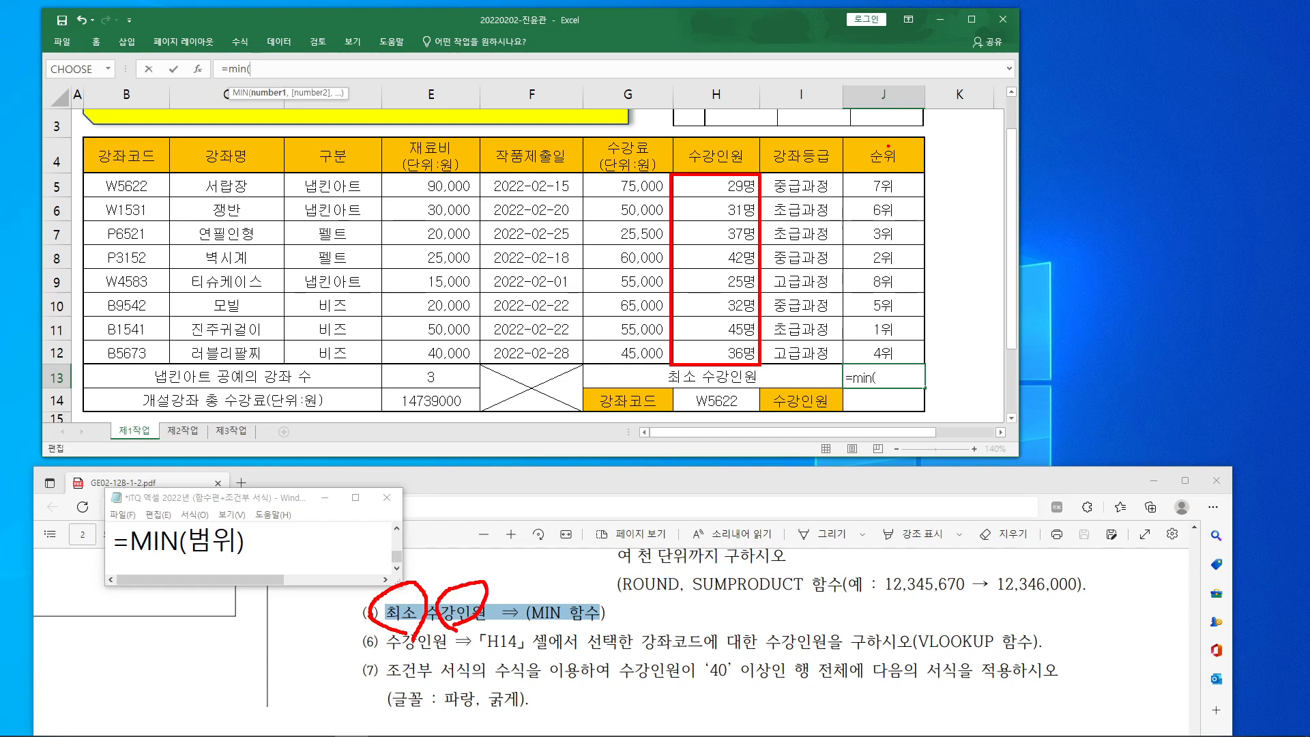
{"action": "left_click_drag", "start_coordinate": [876, 141], "coordinate": [901, 140]}
{"action": "mouse_move", "coordinate": [877, 272]}
{"action": "left_mouse_down"}
{"action": "mouse_move", "coordinate": [909, 282]}
{"action": "mouse_move", "coordinate": [901, 302]}
{"action": "left_mouse_up"}
{"action": "mouse_move", "coordinate": [749, 299]}
{"action": "left_mouse_down"}
{"action": "mouse_move", "coordinate": [725, 260]}
{"action": "mouse_move", "coordinate": [748, 298]}
{"action": "mouse_move", "coordinate": [841, 299]}
{"action": "mouse_move", "coordinate": [885, 374]}
{"action": "mouse_move", "coordinate": [907, 353]}
{"action": "left_mouse_up"}
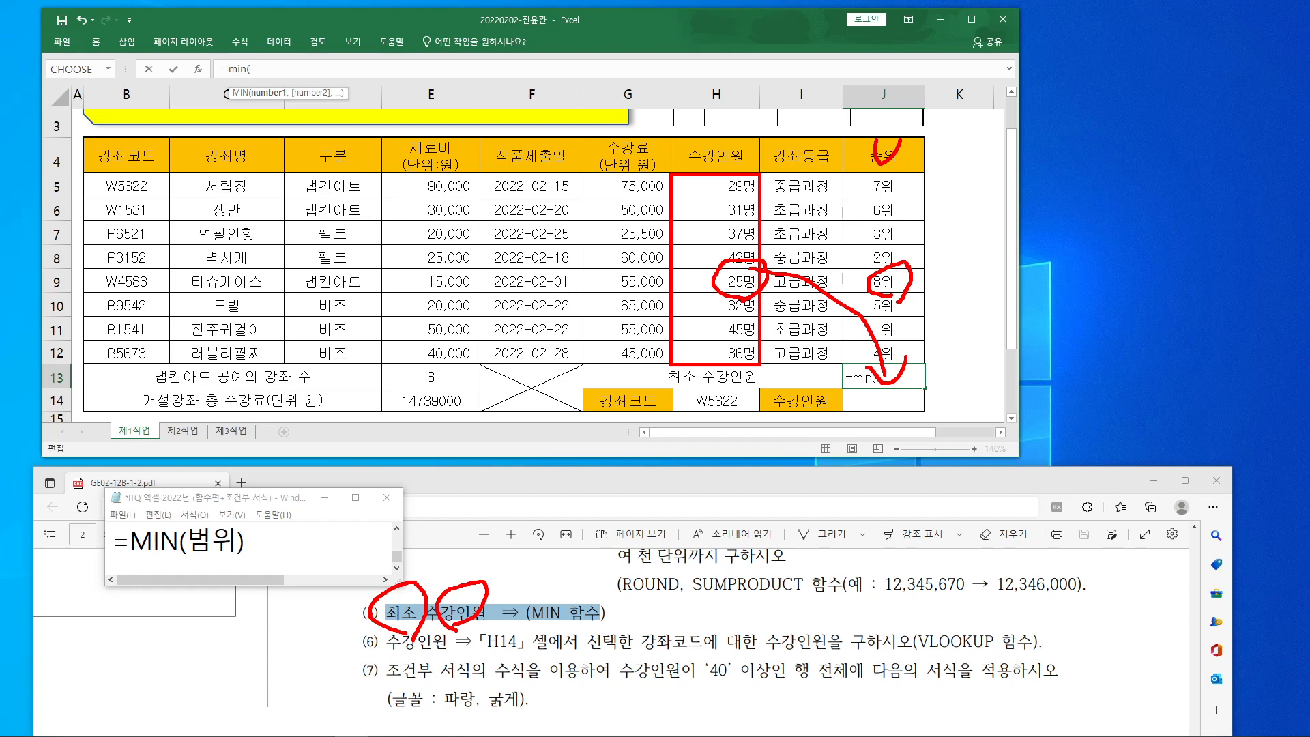
{"action": "key", "text": "Escape"}
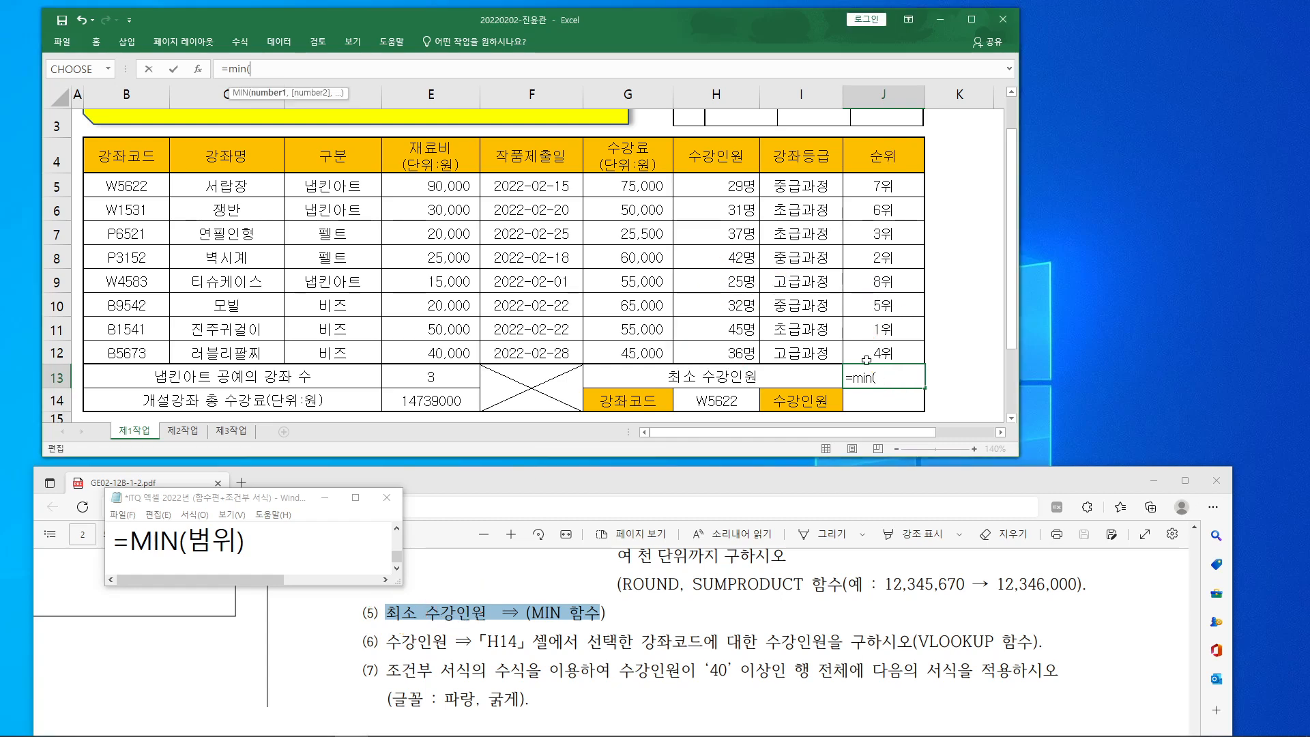
Step: Use H5:H12 as the MIN range and complete the formula in J13
{"action": "left_click_drag", "start_coordinate": [737, 183], "coordinate": [741, 352]}
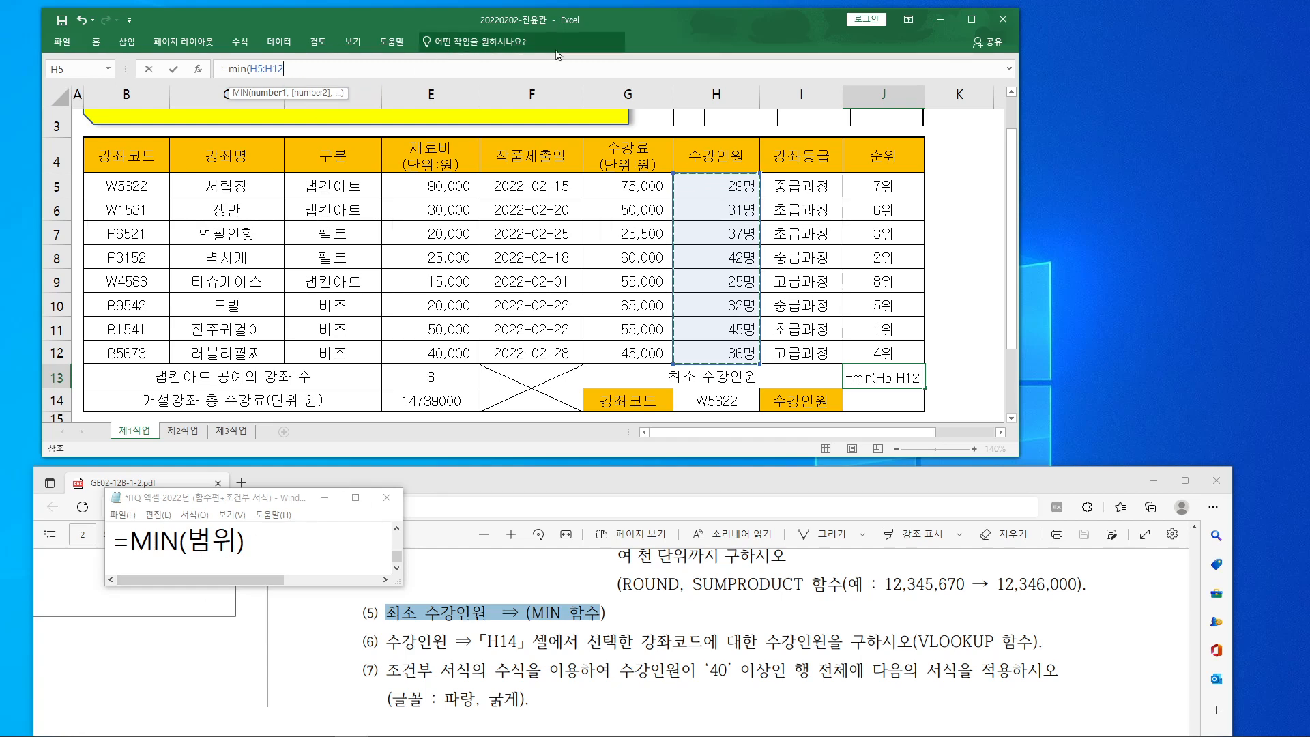
{"action": "type", "text": ")"}
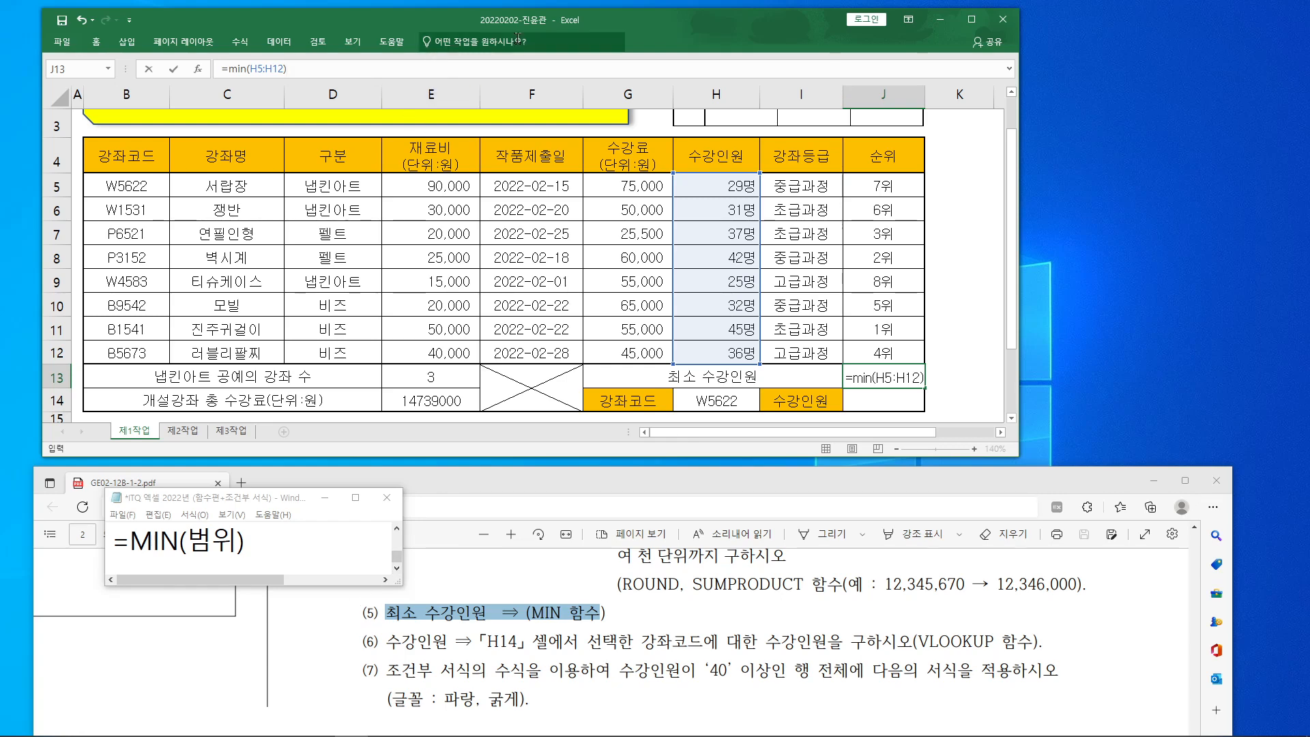
{"action": "key", "text": "Return"}
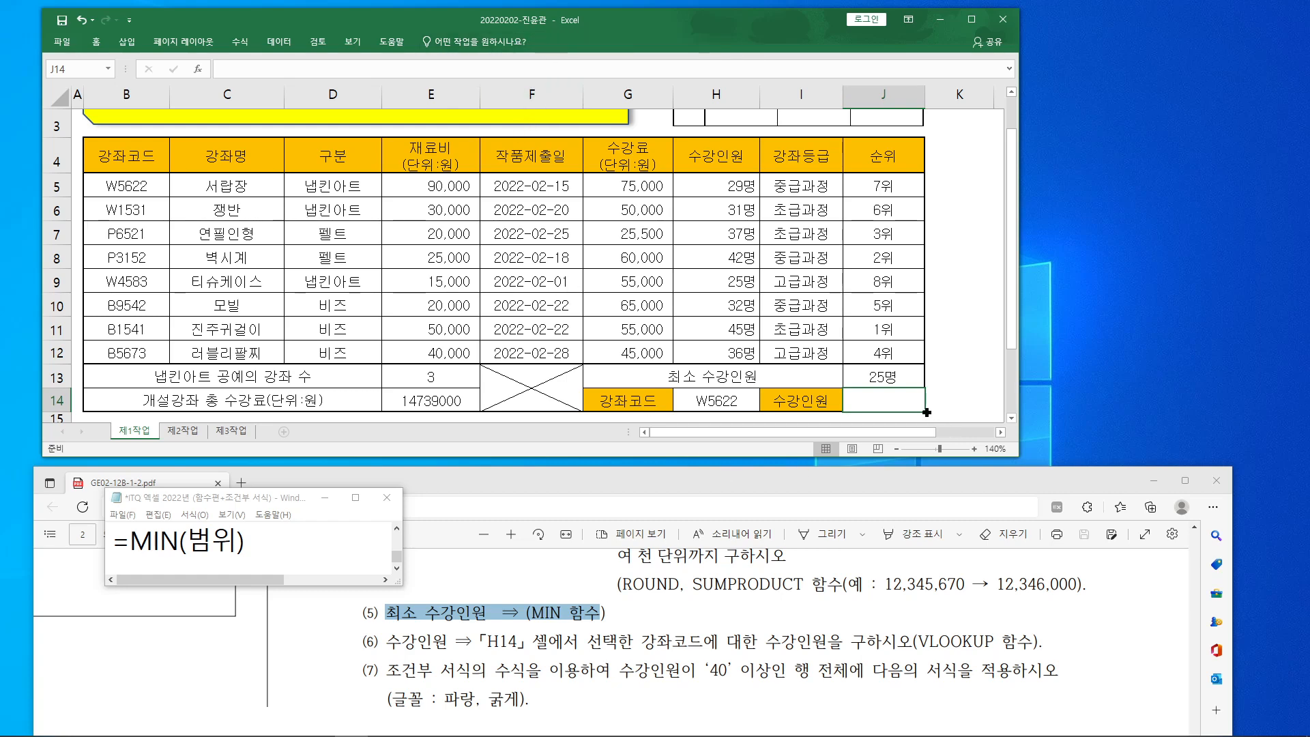
Step: Highlight instruction (6) in the PDF, start a VLOOKUP formula in J14 and open its function arguments clear of that cell
{"action": "left_click_drag", "start_coordinate": [484, 645], "coordinate": [1034, 641]}
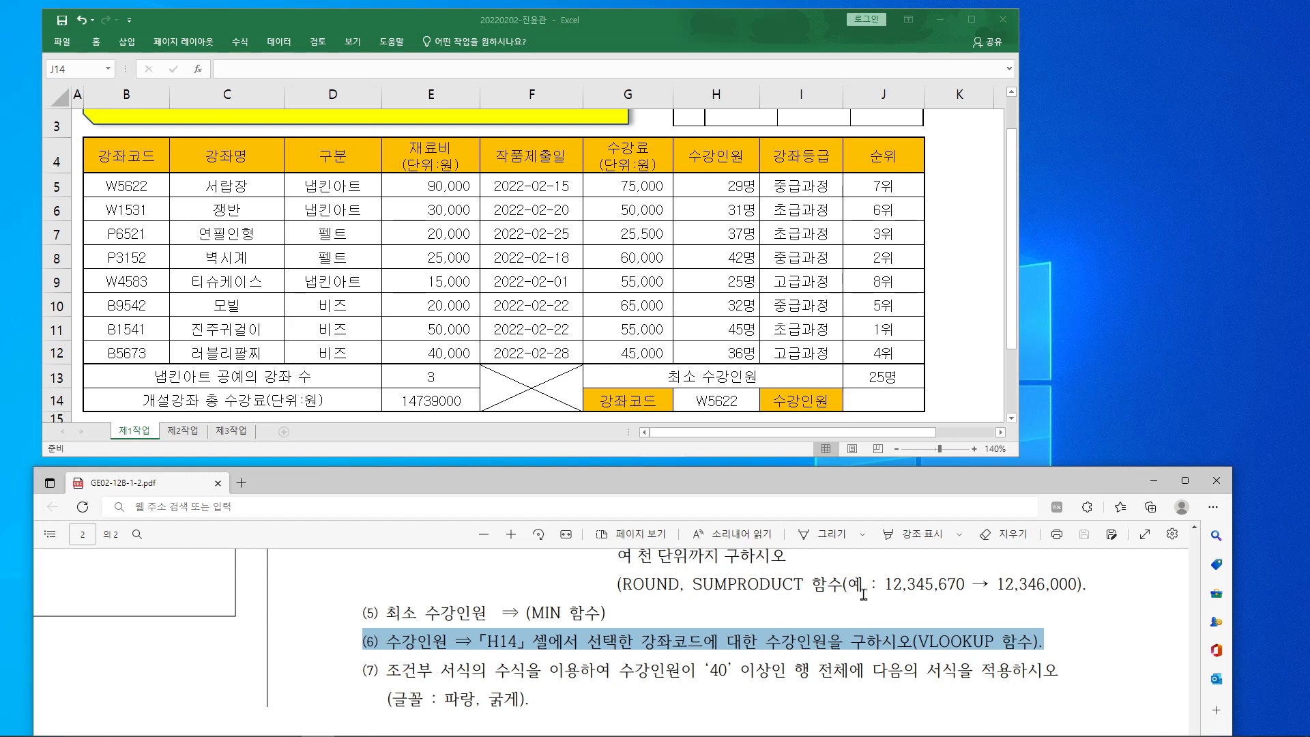
{"action": "left_click", "coordinate": [892, 393]}
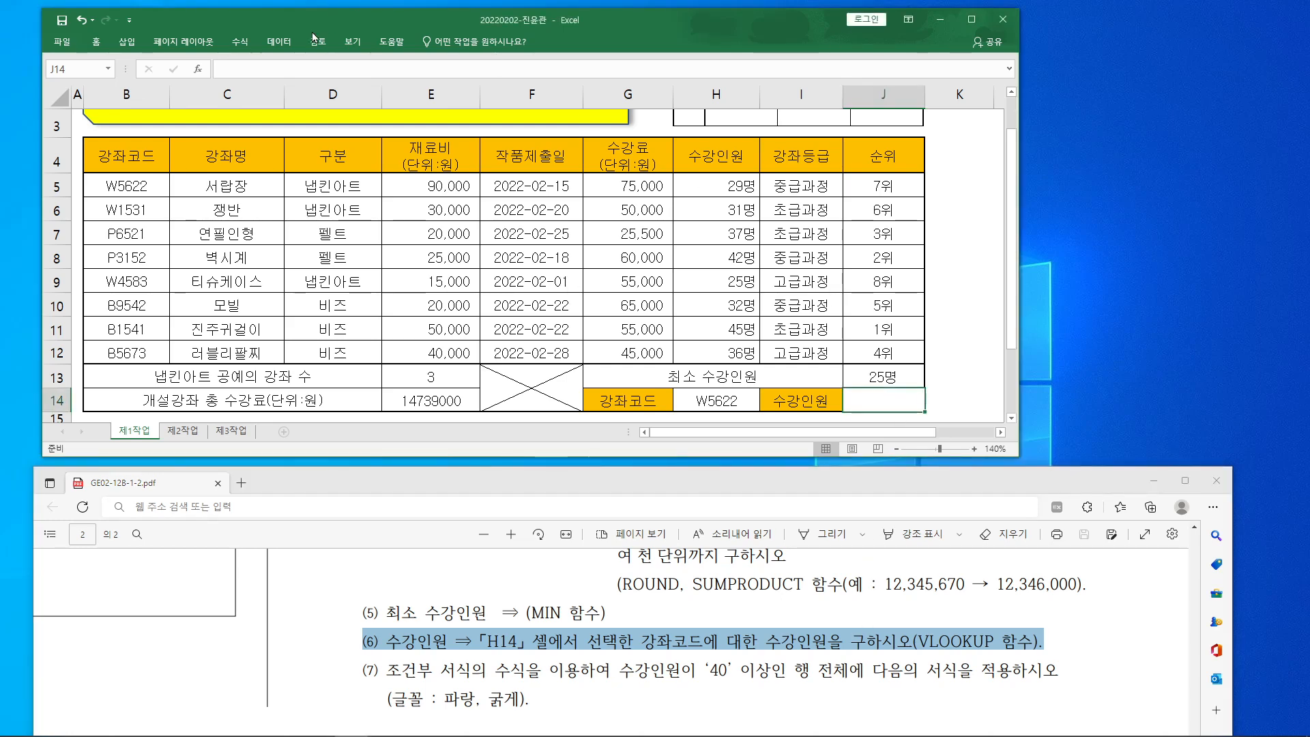
{"action": "left_click", "coordinate": [327, 72]}
{"action": "type", "text": "="}
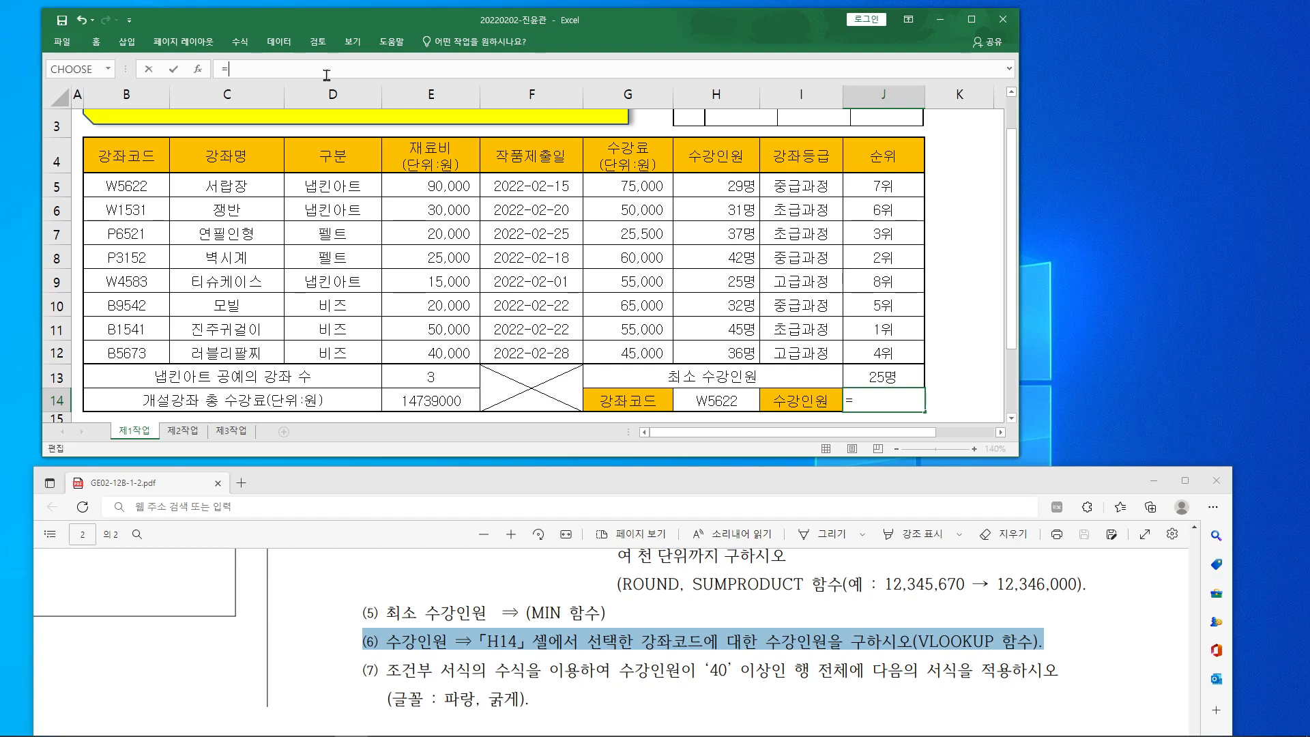
{"action": "type", "text": "vl"}
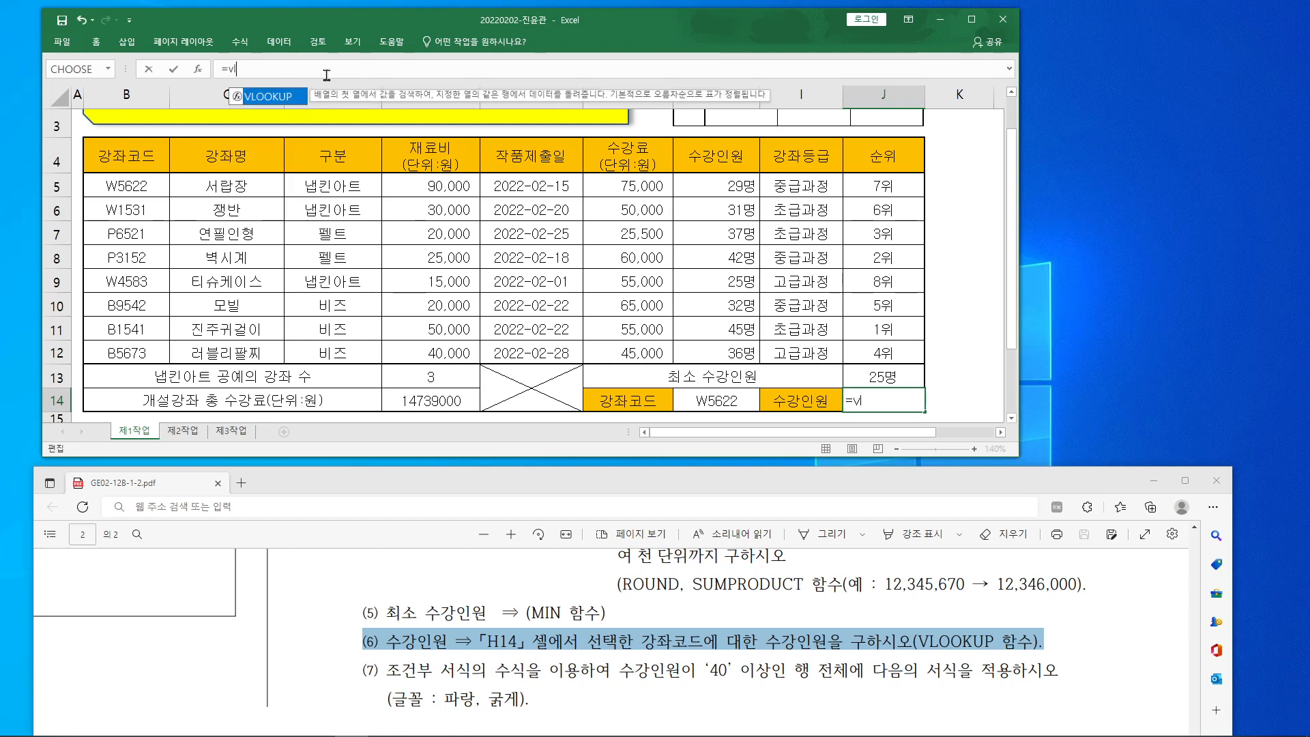
{"action": "type", "text": "ookup("}
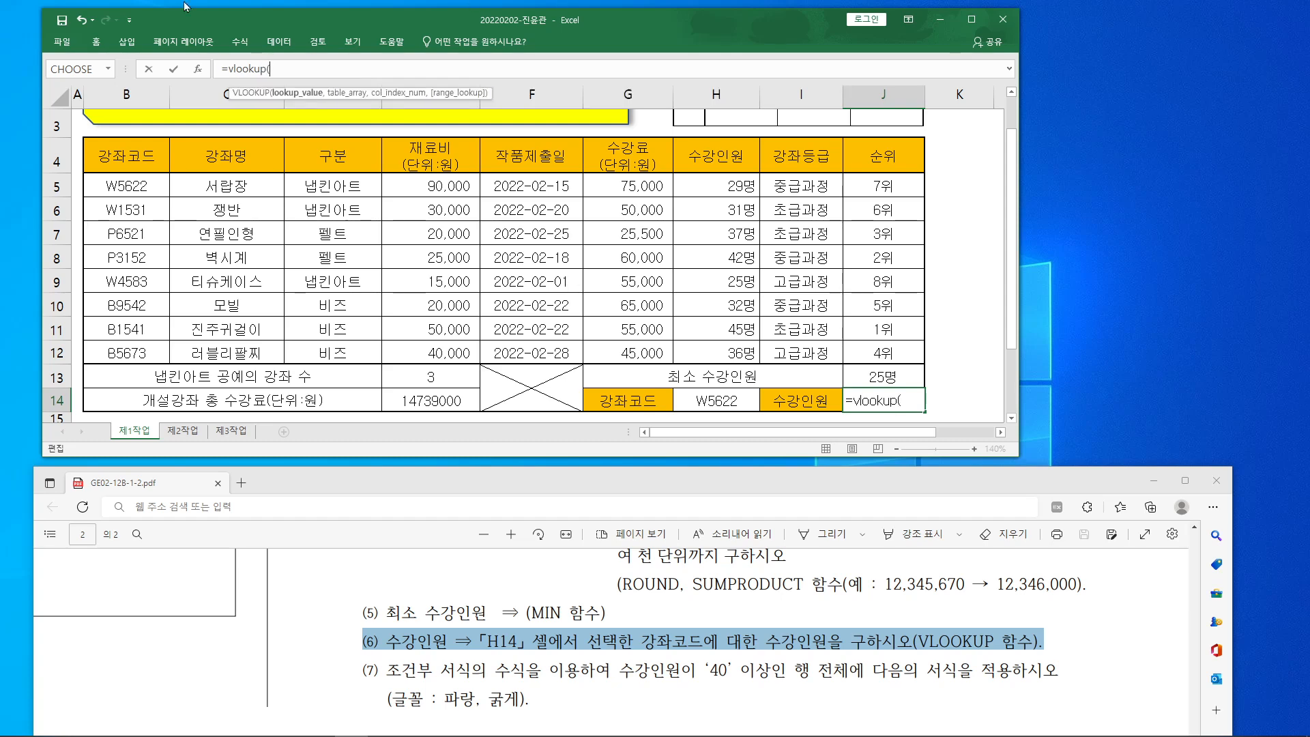
{"action": "left_click", "coordinate": [201, 69]}
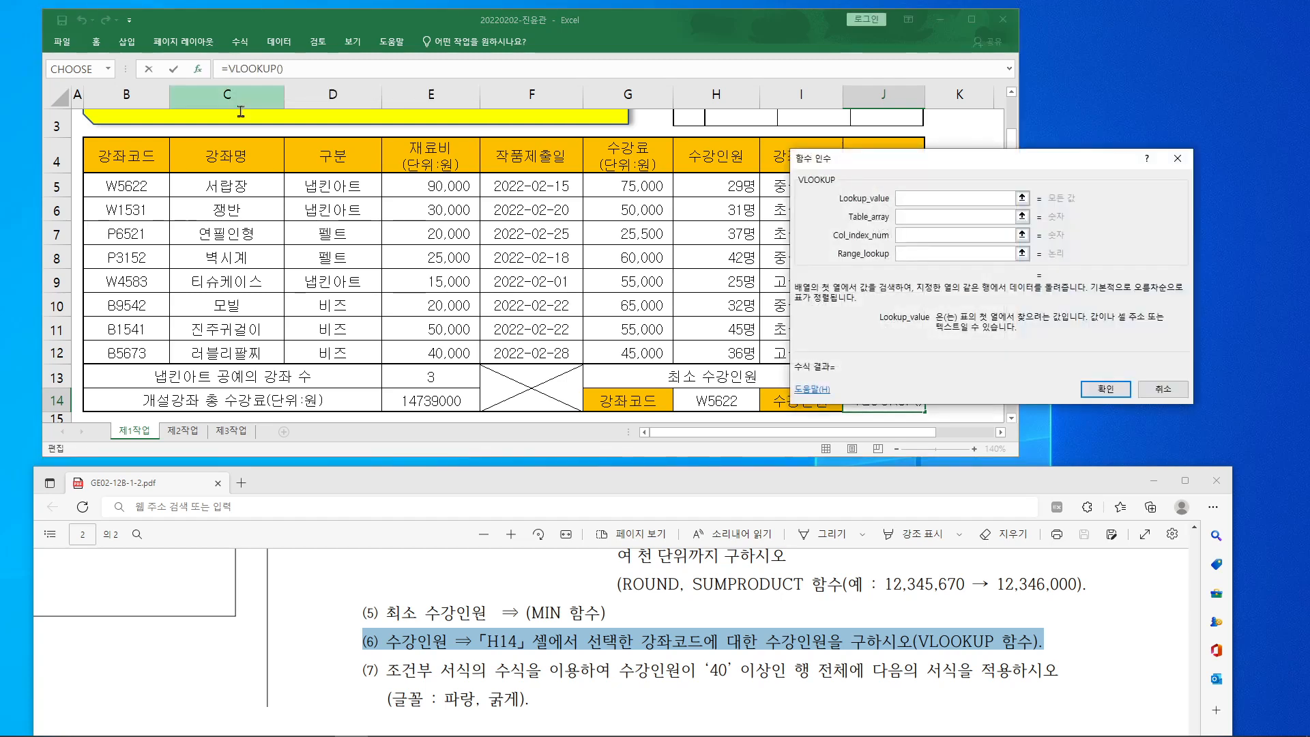
{"action": "left_click_drag", "start_coordinate": [1023, 161], "coordinate": [1027, 111]}
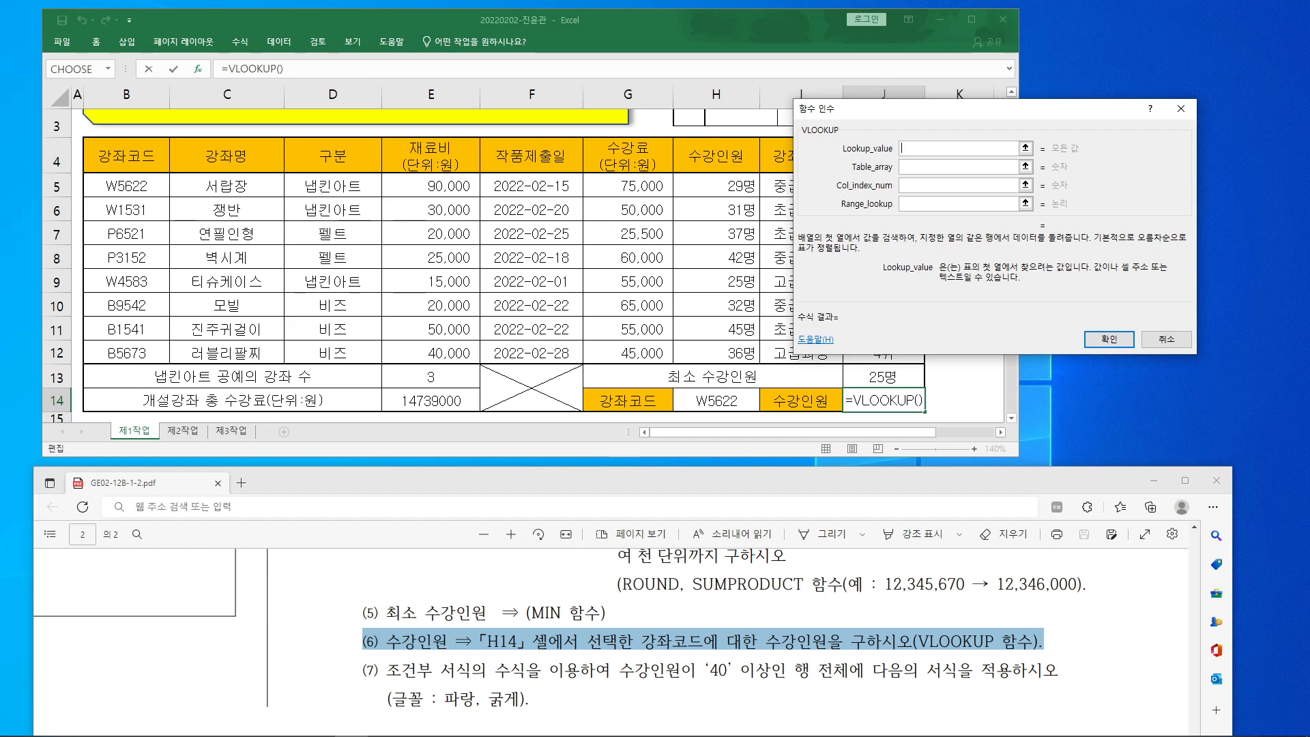
{"action": "left_click_drag", "start_coordinate": [483, 626], "coordinate": [618, 655]}
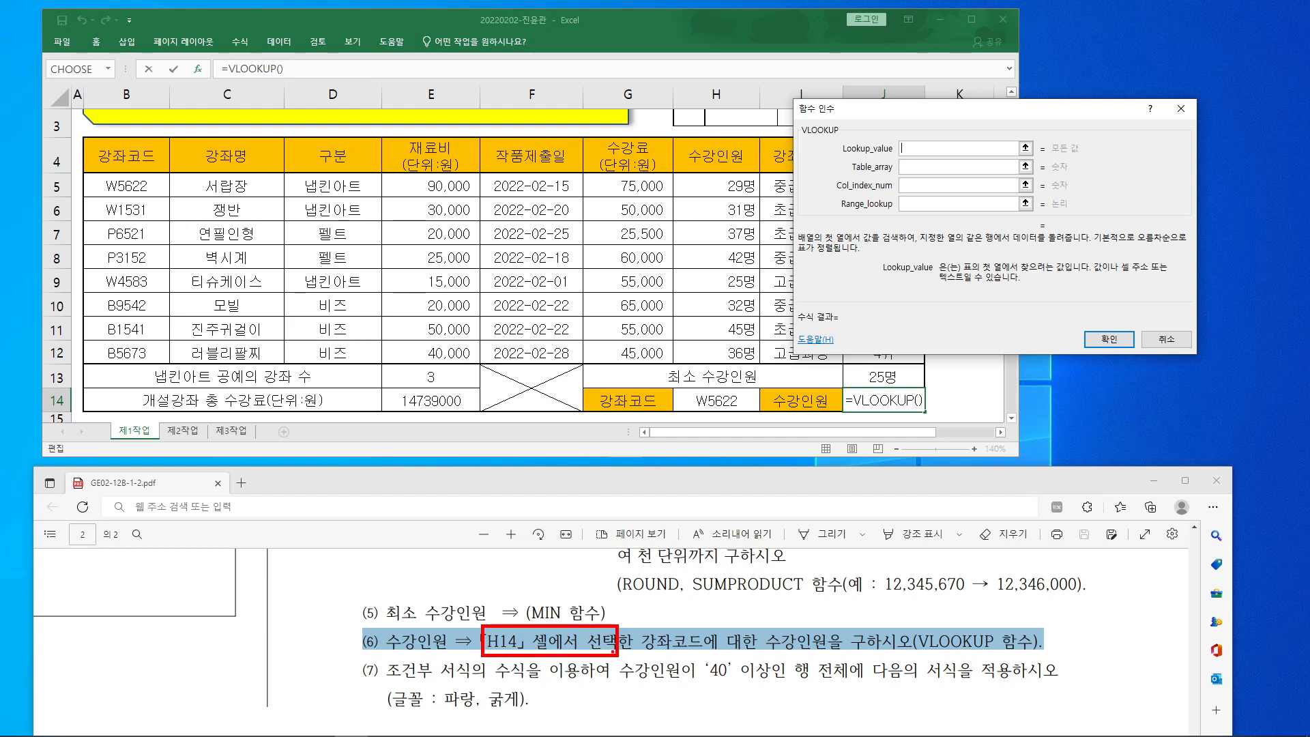
{"action": "left_click_drag", "start_coordinate": [912, 138], "coordinate": [939, 134]}
{"action": "mouse_move", "coordinate": [734, 409]}
{"action": "left_mouse_down"}
{"action": "mouse_move", "coordinate": [732, 372]}
{"action": "mouse_move", "coordinate": [751, 417]}
{"action": "left_mouse_up"}
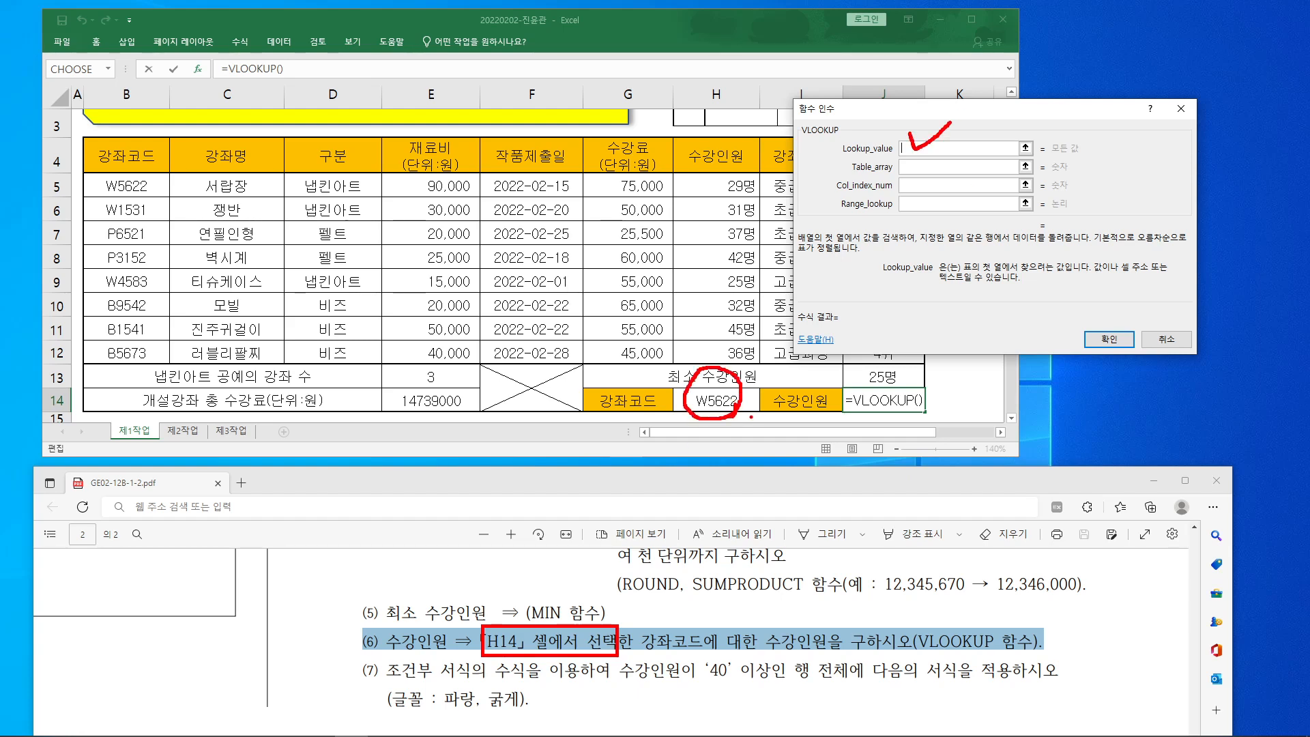
{"action": "key", "text": "Escape"}
Step: Set the VLOOKUP Lookup_value argument to H14 and go to the Table_array argument
{"action": "left_click", "coordinate": [721, 401]}
{"action": "left_click", "coordinate": [928, 171]}
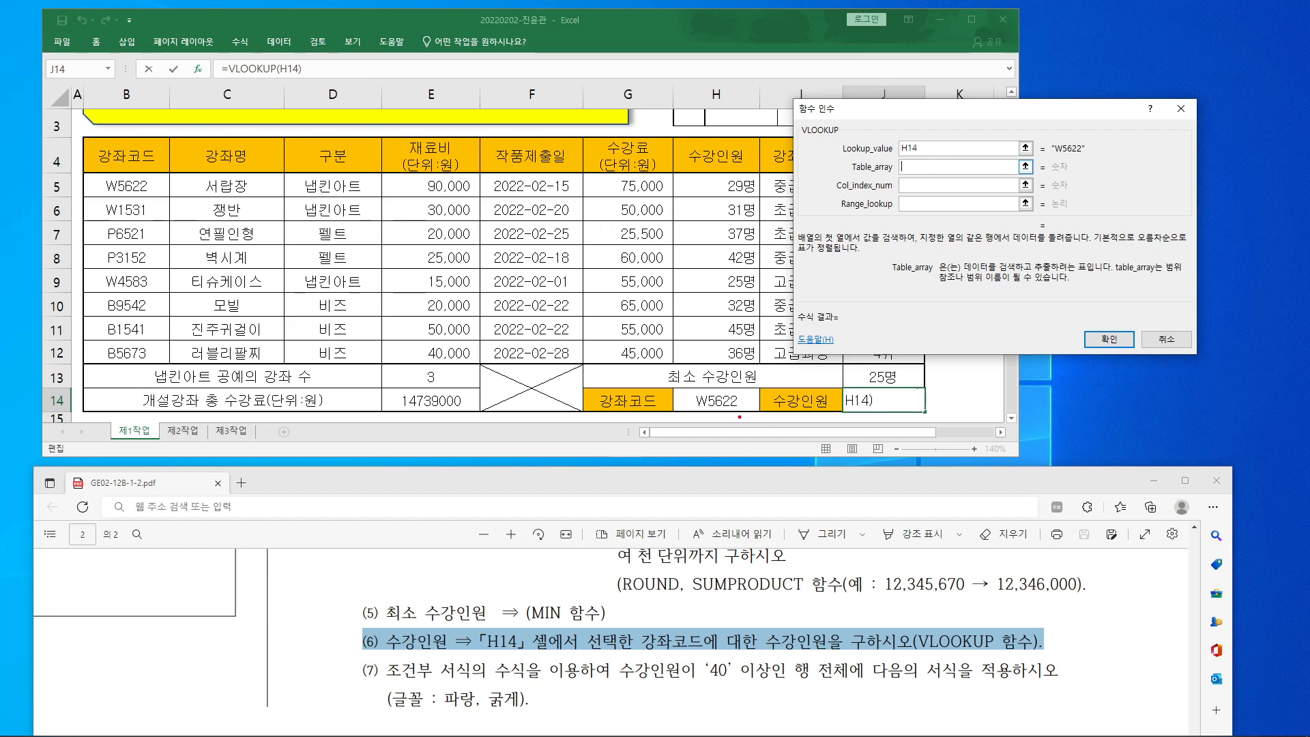
{"action": "mouse_move", "coordinate": [740, 417]}
{"action": "left_mouse_down"}
{"action": "mouse_move", "coordinate": [684, 406]}
{"action": "mouse_move", "coordinate": [741, 411]}
{"action": "left_mouse_up"}
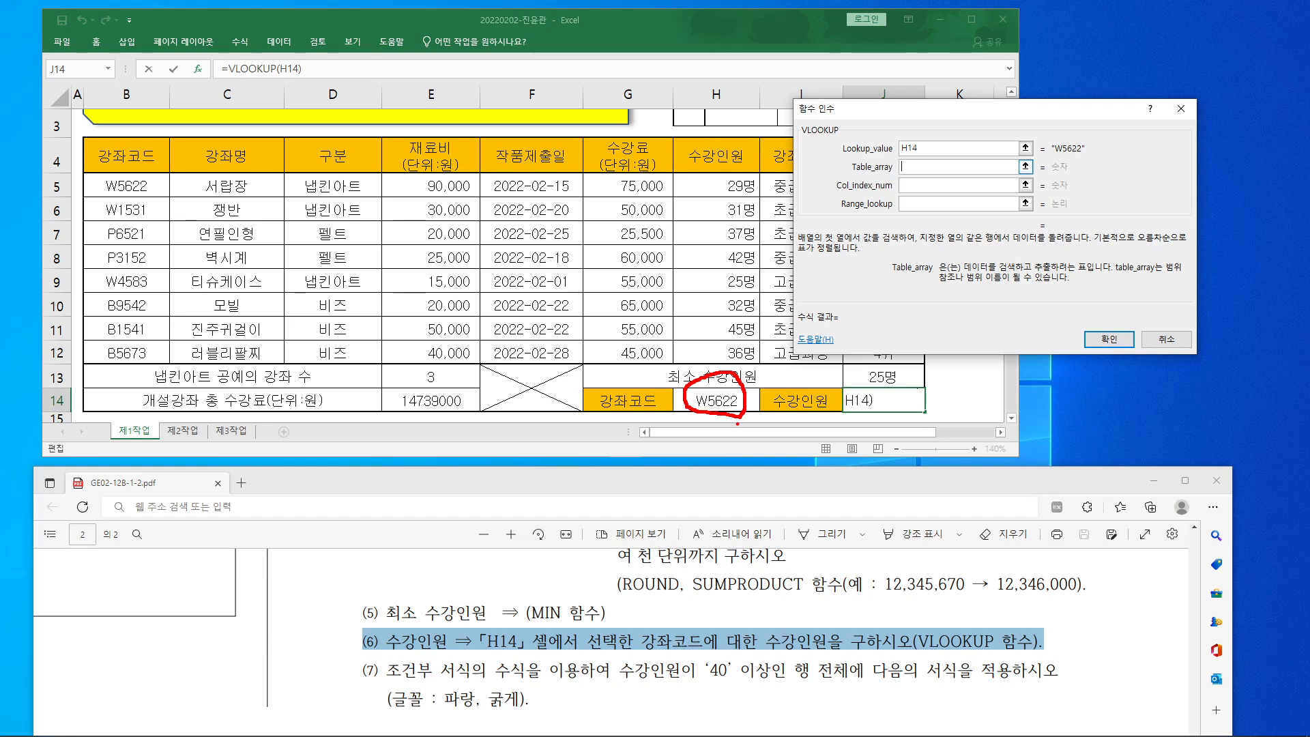
{"action": "left_click_drag", "start_coordinate": [611, 383], "coordinate": [664, 386]}
{"action": "left_click_drag", "start_coordinate": [110, 140], "coordinate": [159, 124]}
{"action": "mouse_move", "coordinate": [102, 186]}
{"action": "left_mouse_down"}
{"action": "mouse_move", "coordinate": [589, 309]}
{"action": "mouse_move", "coordinate": [719, 327]}
{"action": "mouse_move", "coordinate": [757, 361]}
{"action": "left_mouse_up"}
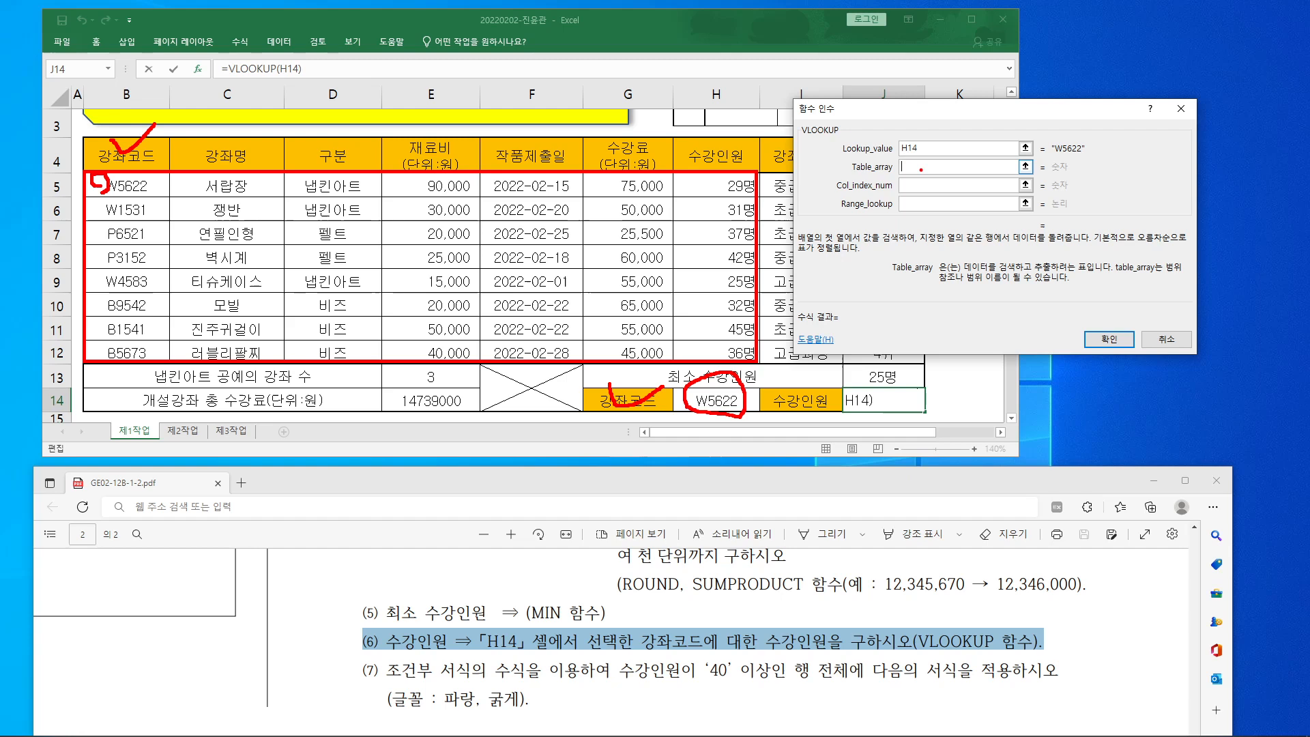
{"action": "left_click_drag", "start_coordinate": [921, 156], "coordinate": [961, 140]}
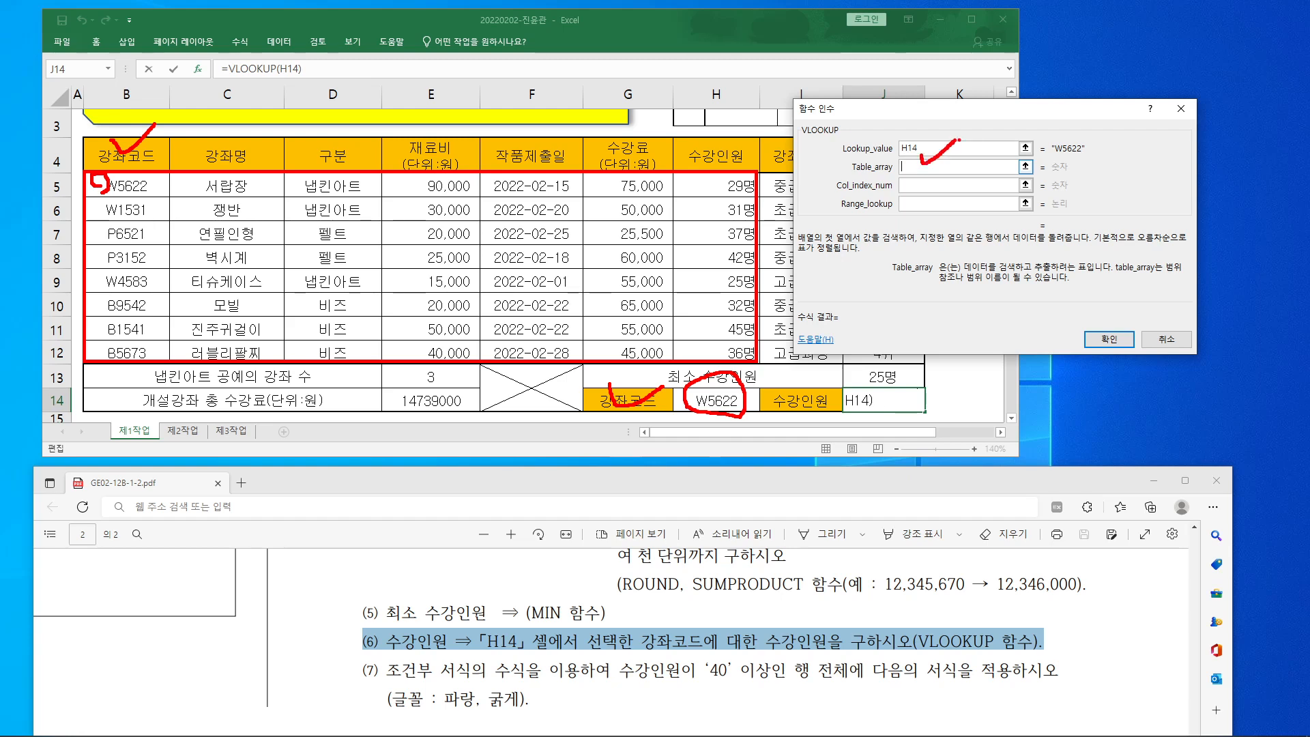
{"action": "key", "text": "Escape"}
Step: Set the Table_array argument to B5:H12 and go to the Col_index_num argument
{"action": "left_click_drag", "start_coordinate": [96, 178], "coordinate": [701, 347]}
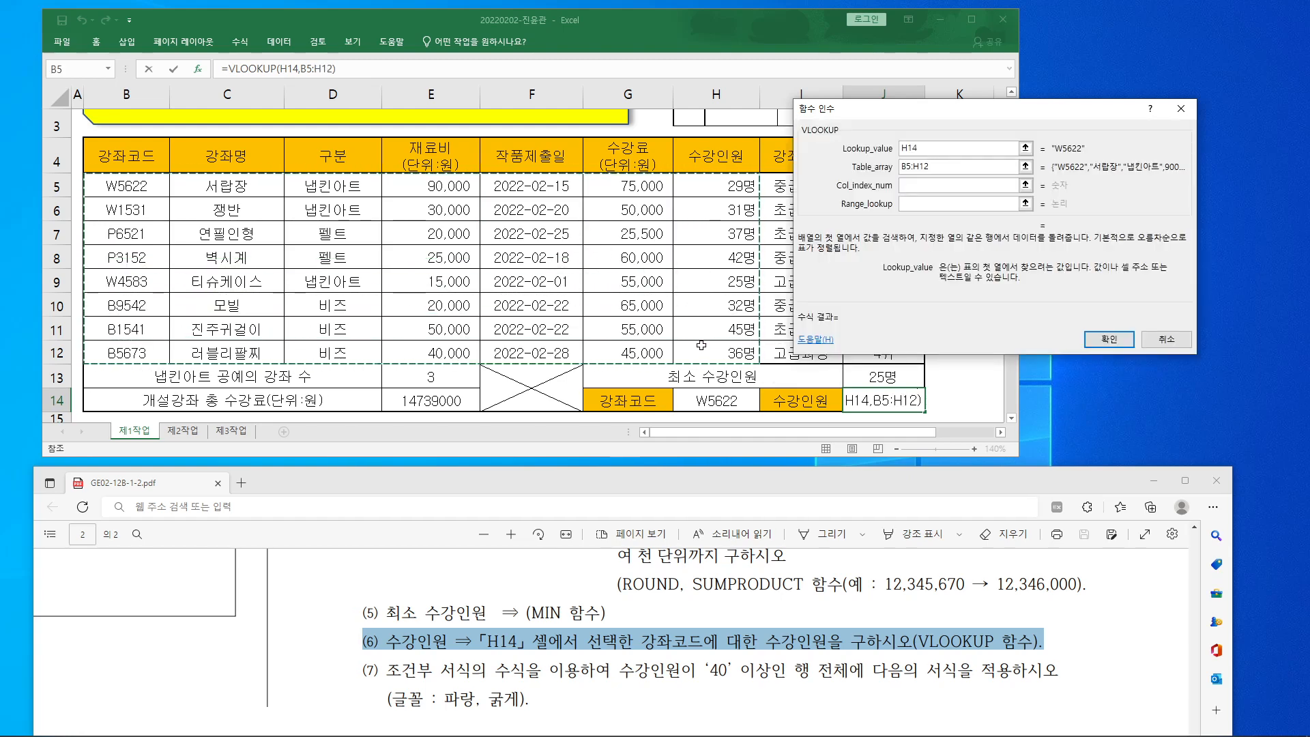
{"action": "left_click", "coordinate": [911, 184]}
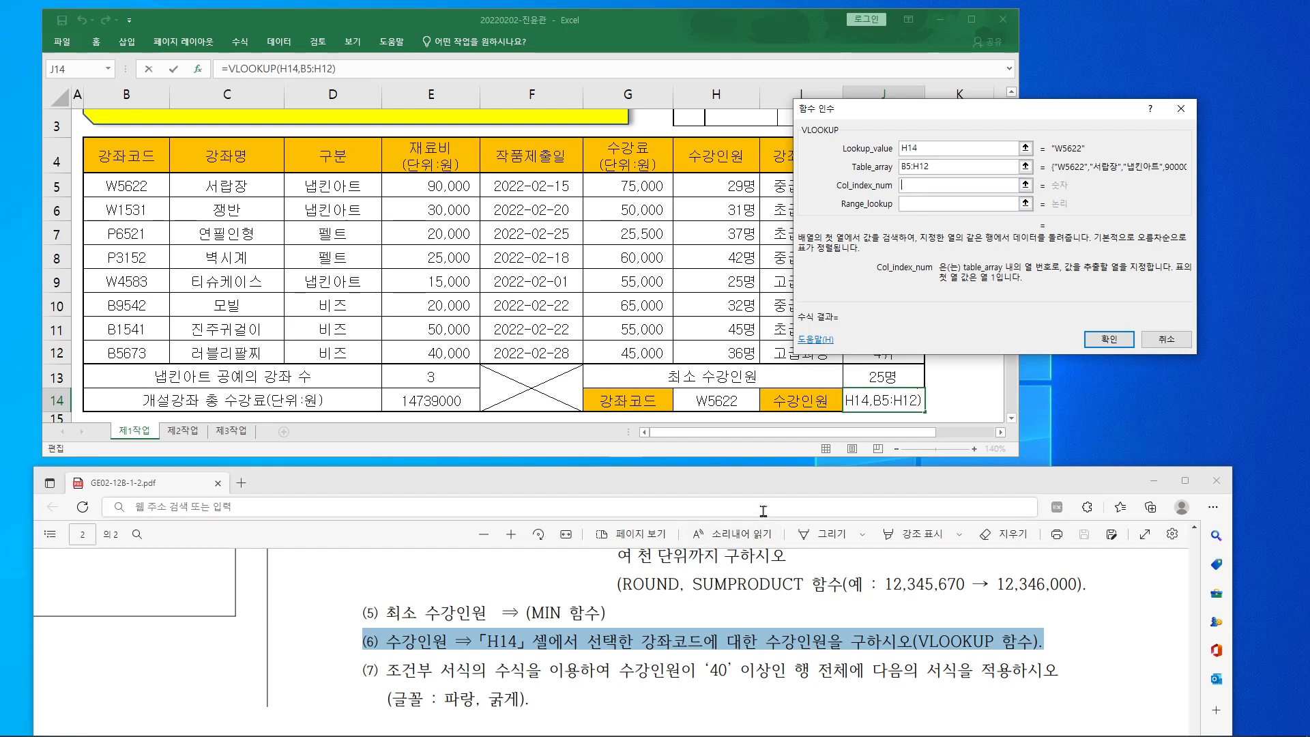
{"action": "left_click", "coordinate": [902, 185]}
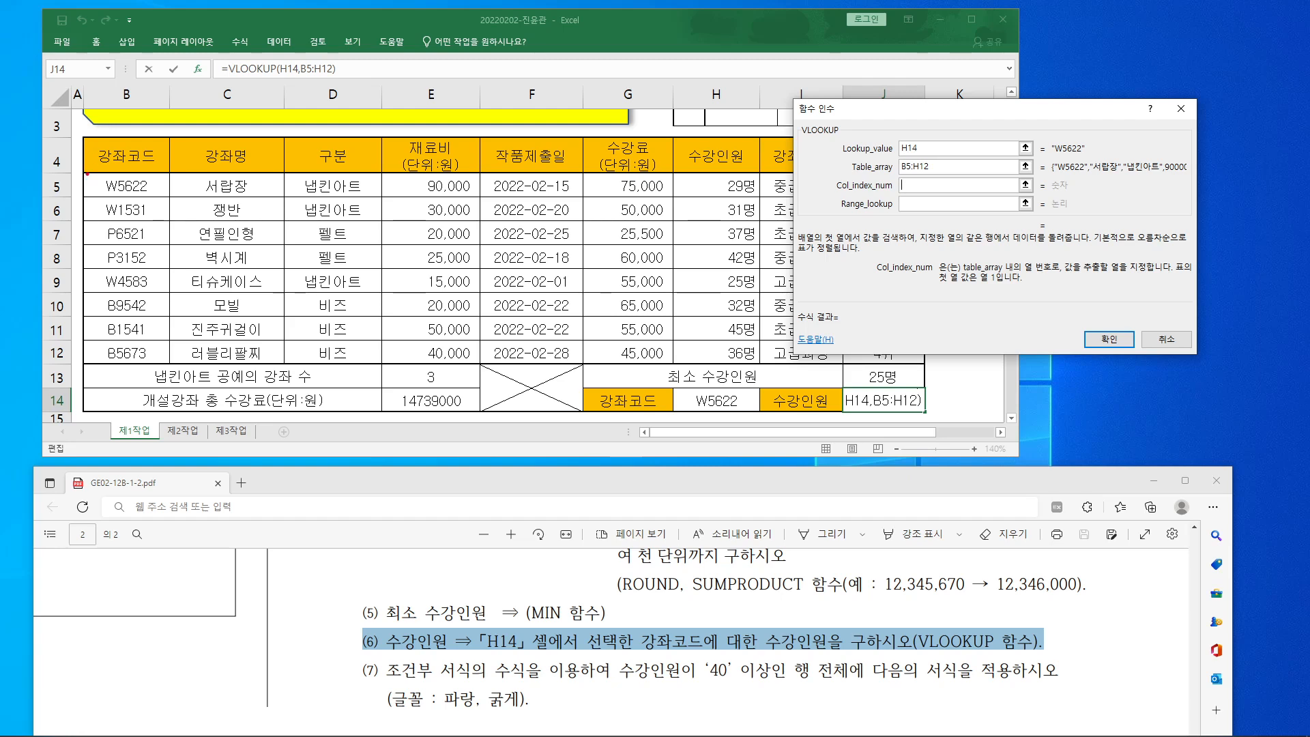
{"action": "mouse_move", "coordinate": [84, 175]}
{"action": "left_mouse_down"}
{"action": "mouse_move", "coordinate": [436, 254]}
{"action": "mouse_move", "coordinate": [721, 297]}
{"action": "mouse_move", "coordinate": [754, 309]}
{"action": "mouse_move", "coordinate": [757, 363]}
{"action": "left_mouse_up"}
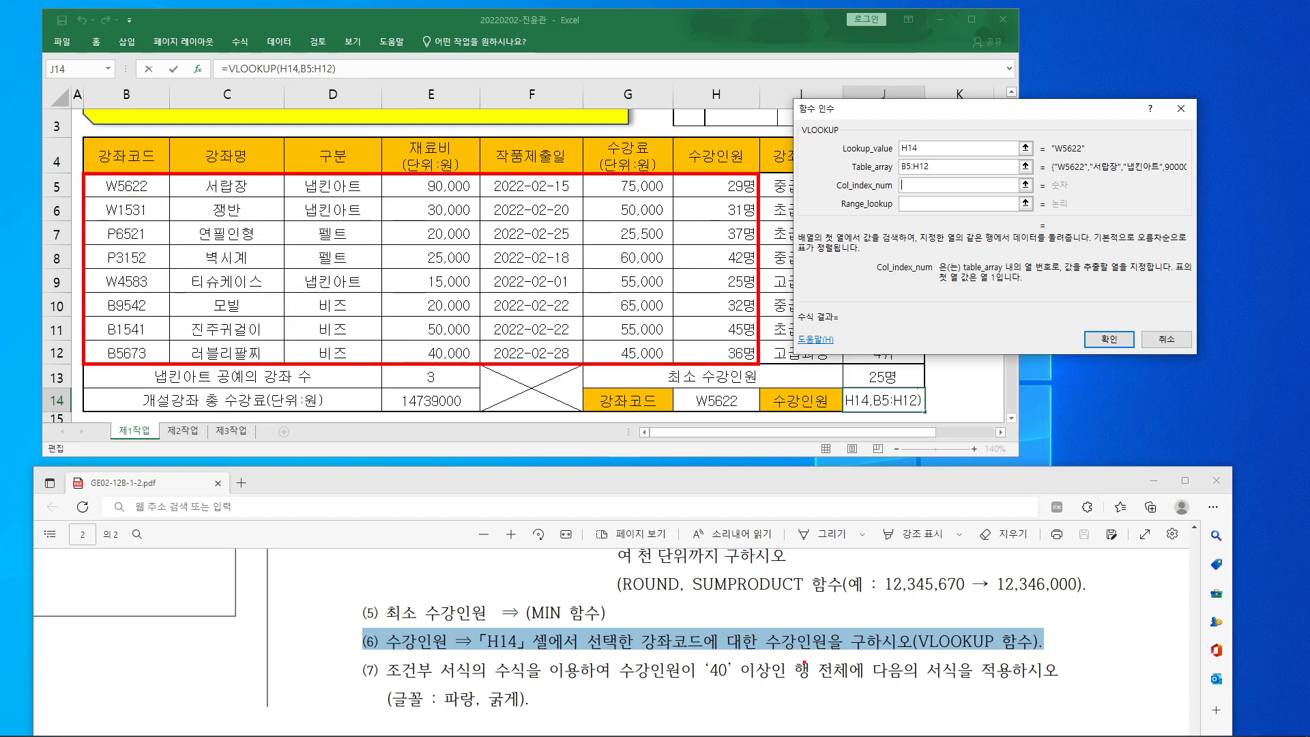
{"action": "mouse_move", "coordinate": [811, 670]}
{"action": "left_mouse_down"}
{"action": "mouse_move", "coordinate": [827, 616]}
{"action": "mouse_move", "coordinate": [812, 672]}
{"action": "left_mouse_up"}
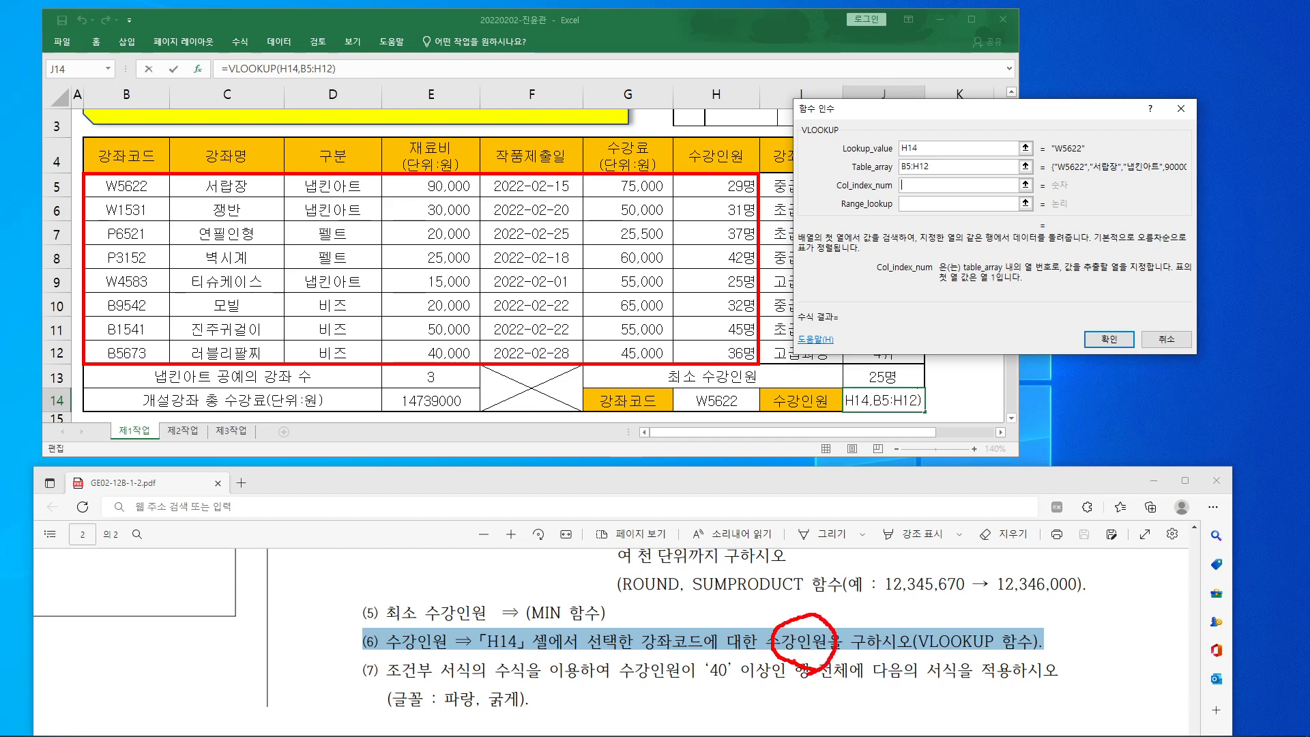
{"action": "mouse_move", "coordinate": [713, 117]}
{"action": "left_mouse_down"}
{"action": "mouse_move", "coordinate": [722, 142]}
{"action": "mouse_move", "coordinate": [758, 118]}
{"action": "left_mouse_up"}
{"action": "mouse_move", "coordinate": [711, 190]}
{"action": "left_mouse_down"}
{"action": "mouse_move", "coordinate": [710, 203]}
{"action": "mouse_move", "coordinate": [744, 186]}
{"action": "mouse_move", "coordinate": [734, 236]}
{"action": "left_mouse_up"}
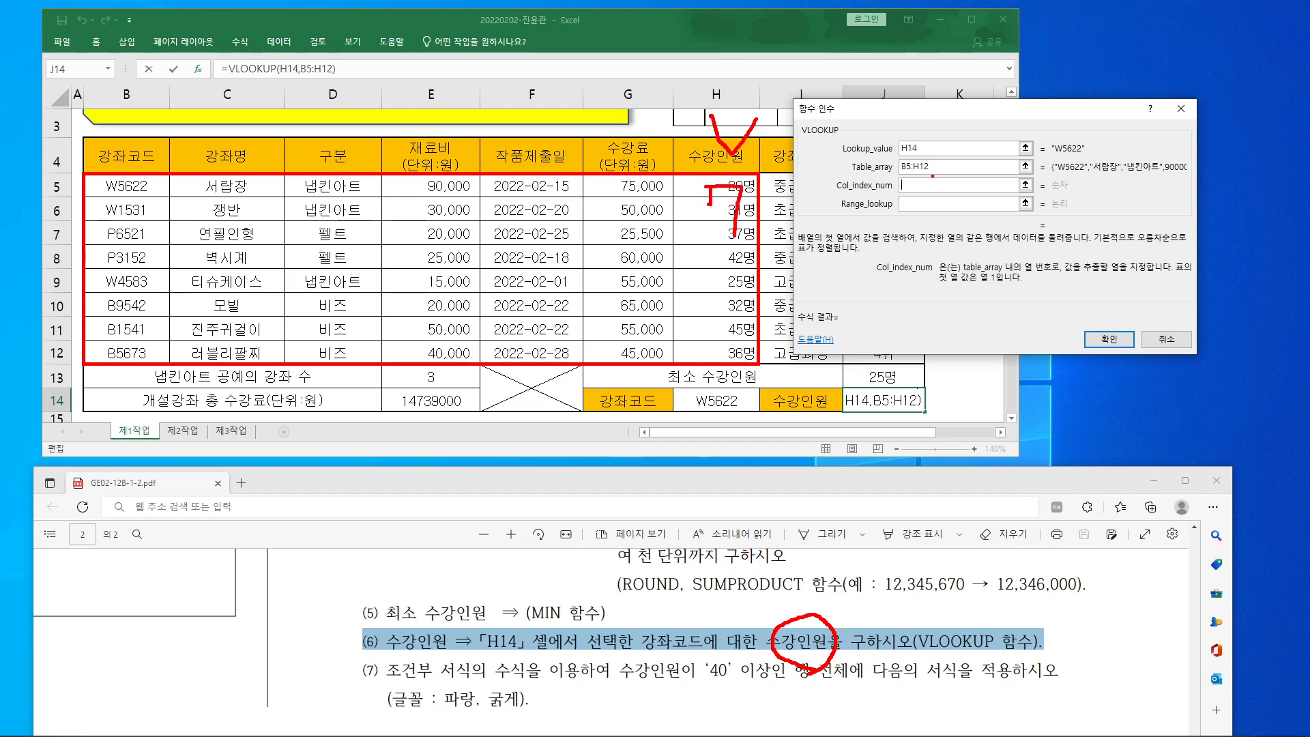
{"action": "left_click_drag", "start_coordinate": [936, 178], "coordinate": [936, 205]}
{"action": "left_click_drag", "start_coordinate": [121, 184], "coordinate": [105, 356]}
{"action": "mouse_move", "coordinate": [209, 316]}
{"action": "left_mouse_down"}
{"action": "mouse_move", "coordinate": [214, 344]}
{"action": "mouse_move", "coordinate": [241, 338]}
{"action": "left_mouse_up"}
{"action": "mouse_move", "coordinate": [330, 280]}
{"action": "left_mouse_down"}
{"action": "mouse_move", "coordinate": [347, 289]}
{"action": "mouse_move", "coordinate": [322, 312]}
{"action": "left_mouse_up"}
{"action": "mouse_move", "coordinate": [425, 240]}
{"action": "left_mouse_down"}
{"action": "mouse_move", "coordinate": [457, 256]}
{"action": "mouse_move", "coordinate": [449, 267]}
{"action": "left_mouse_up"}
{"action": "left_click_drag", "start_coordinate": [534, 211], "coordinate": [527, 263]}
{"action": "mouse_move", "coordinate": [636, 179]}
{"action": "left_mouse_down"}
{"action": "mouse_move", "coordinate": [626, 222]}
{"action": "mouse_move", "coordinate": [636, 205]}
{"action": "left_mouse_up"}
{"action": "mouse_move", "coordinate": [699, 243]}
{"action": "left_mouse_down"}
{"action": "mouse_move", "coordinate": [754, 185]}
{"action": "mouse_move", "coordinate": [713, 252]}
{"action": "mouse_move", "coordinate": [700, 232]}
{"action": "left_mouse_up"}
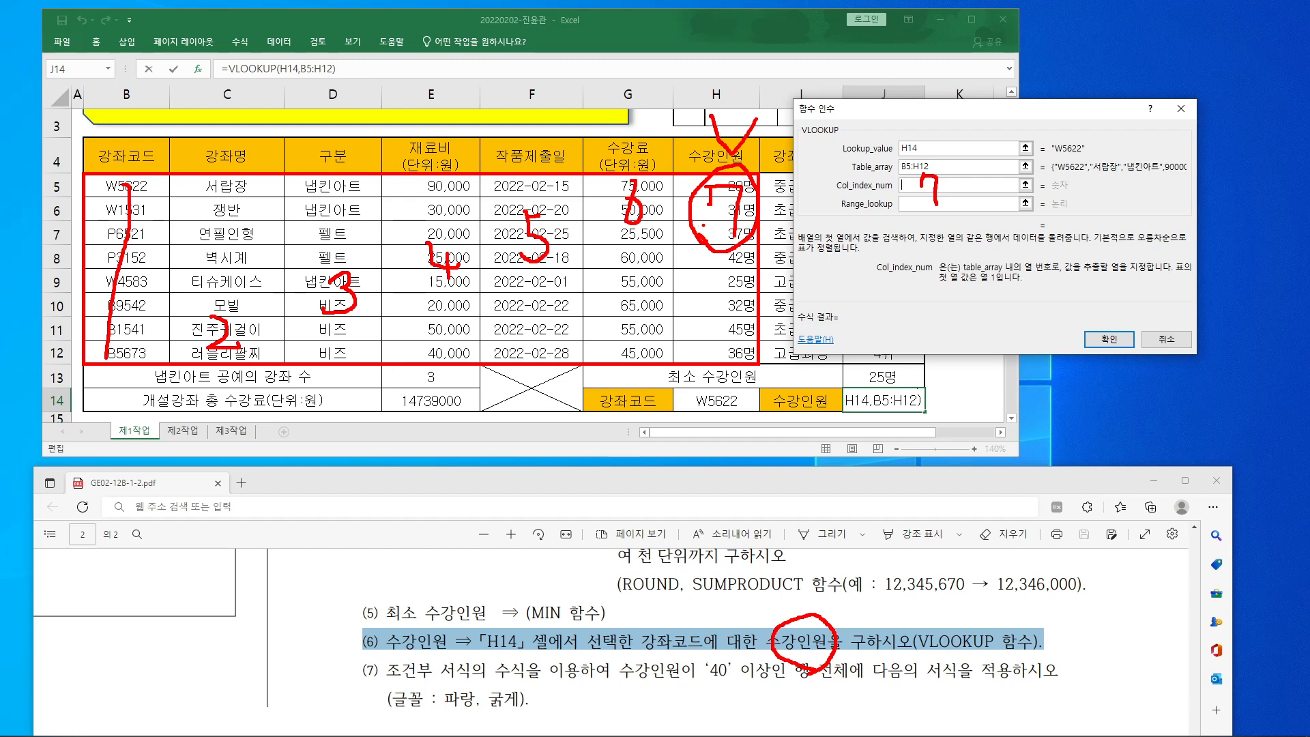
{"action": "key", "text": "Escape"}
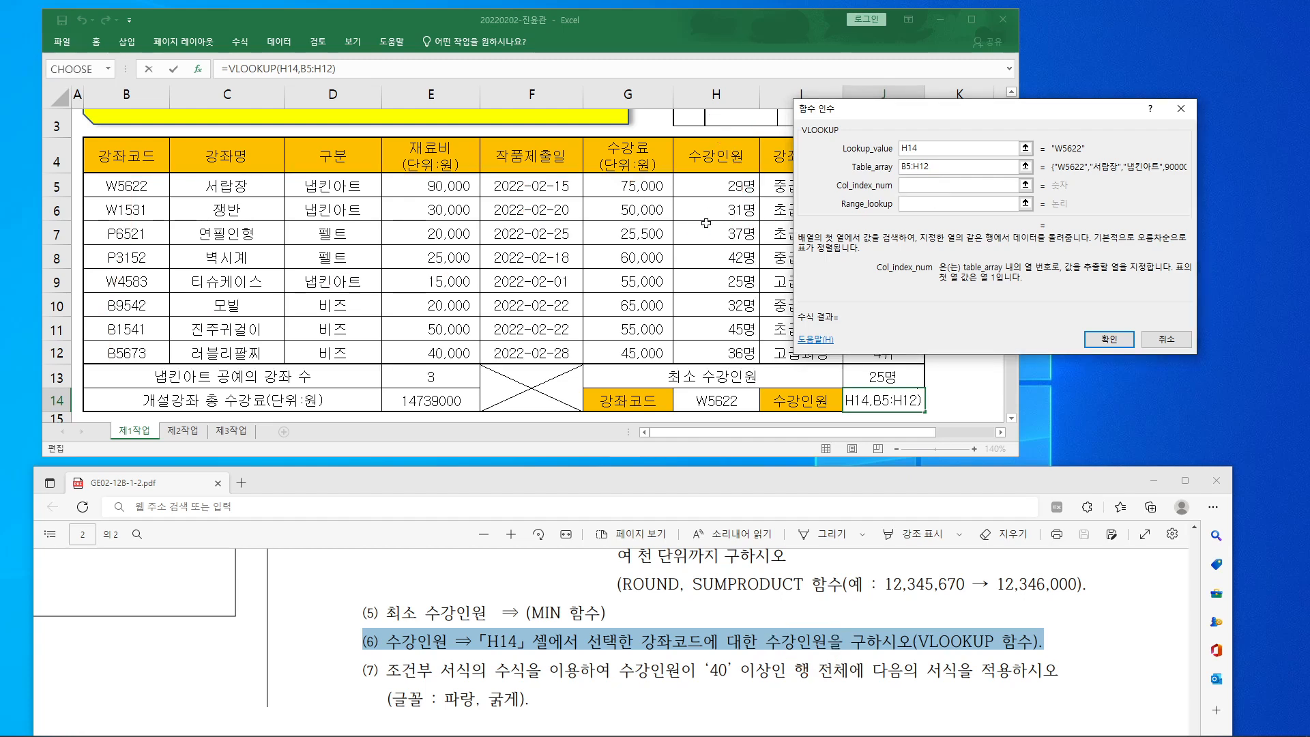
Step: Set the VLOOKUP Col_index_num argument to 7 and go to the Range_lookup argument
{"action": "type", "text": "7"}
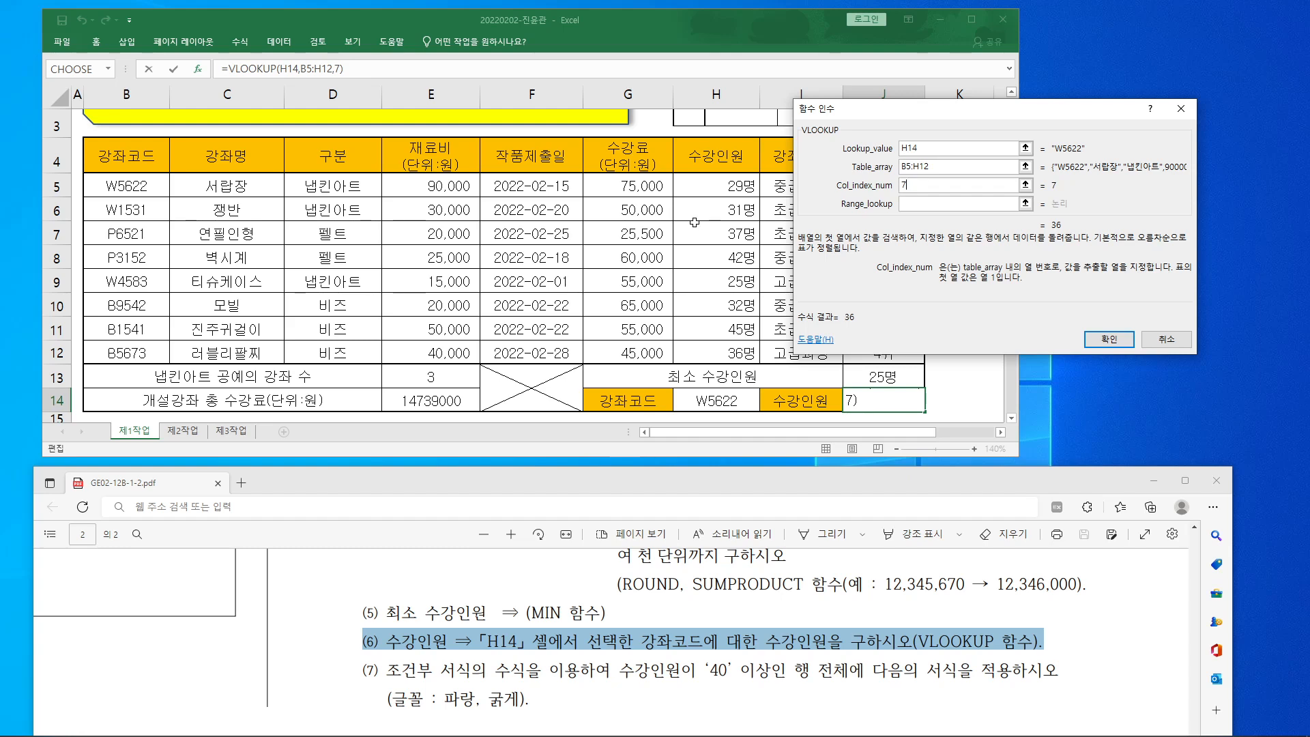
{"action": "left_click", "coordinate": [932, 203]}
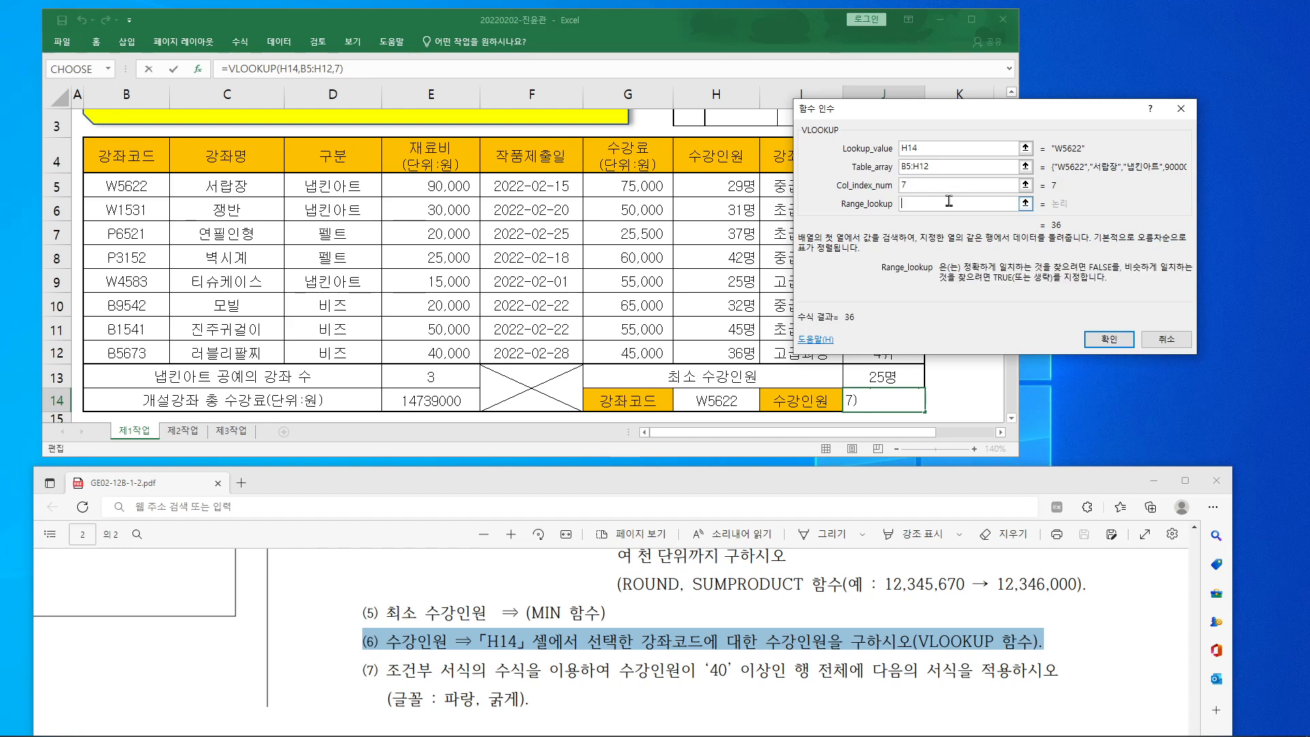
{"action": "left_click_drag", "start_coordinate": [925, 254], "coordinate": [1197, 297]}
{"action": "mouse_move", "coordinate": [989, 271]}
{"action": "left_mouse_down"}
{"action": "mouse_move", "coordinate": [972, 257]}
{"action": "mouse_move", "coordinate": [998, 289]}
{"action": "left_mouse_up"}
{"action": "mouse_move", "coordinate": [1105, 275]}
{"action": "left_mouse_down"}
{"action": "mouse_move", "coordinate": [1114, 250]}
{"action": "mouse_move", "coordinate": [1099, 290]}
{"action": "left_mouse_up"}
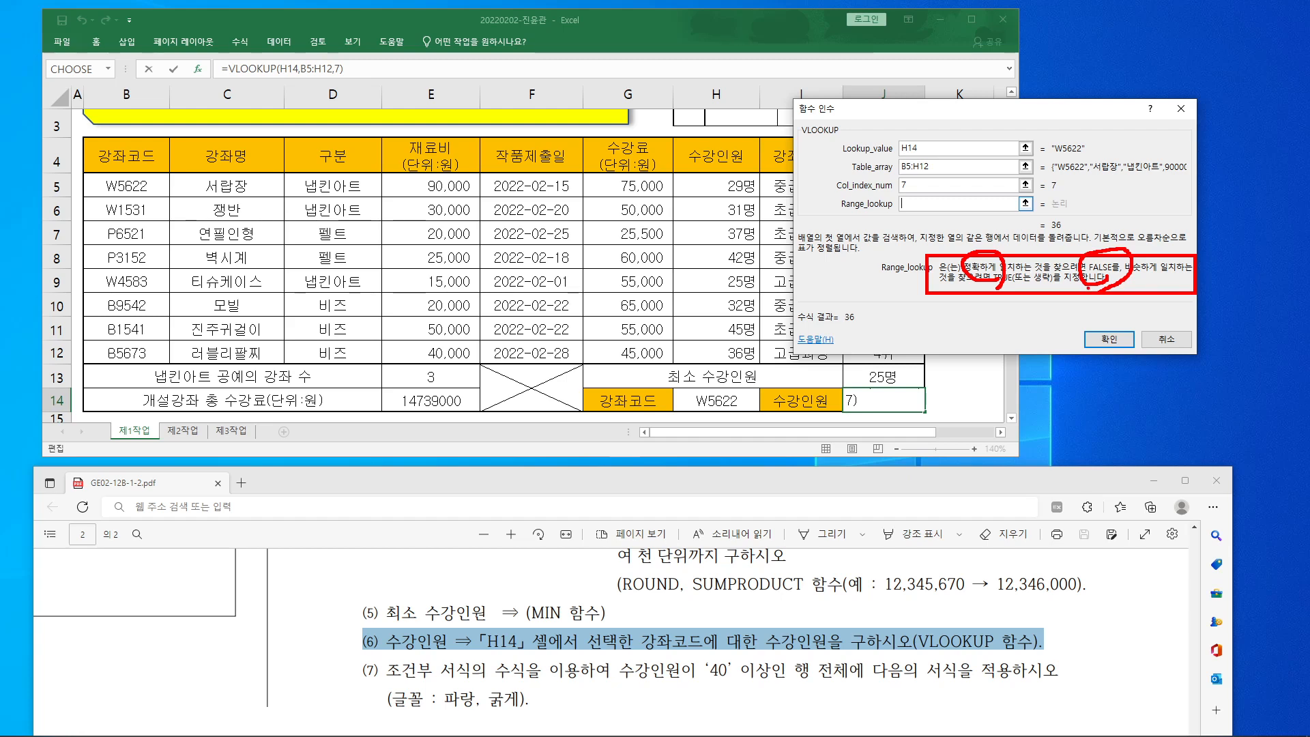
{"action": "mouse_move", "coordinate": [902, 196]}
{"action": "left_mouse_down"}
{"action": "mouse_move", "coordinate": [914, 206]}
{"action": "mouse_move", "coordinate": [938, 176]}
{"action": "left_mouse_up"}
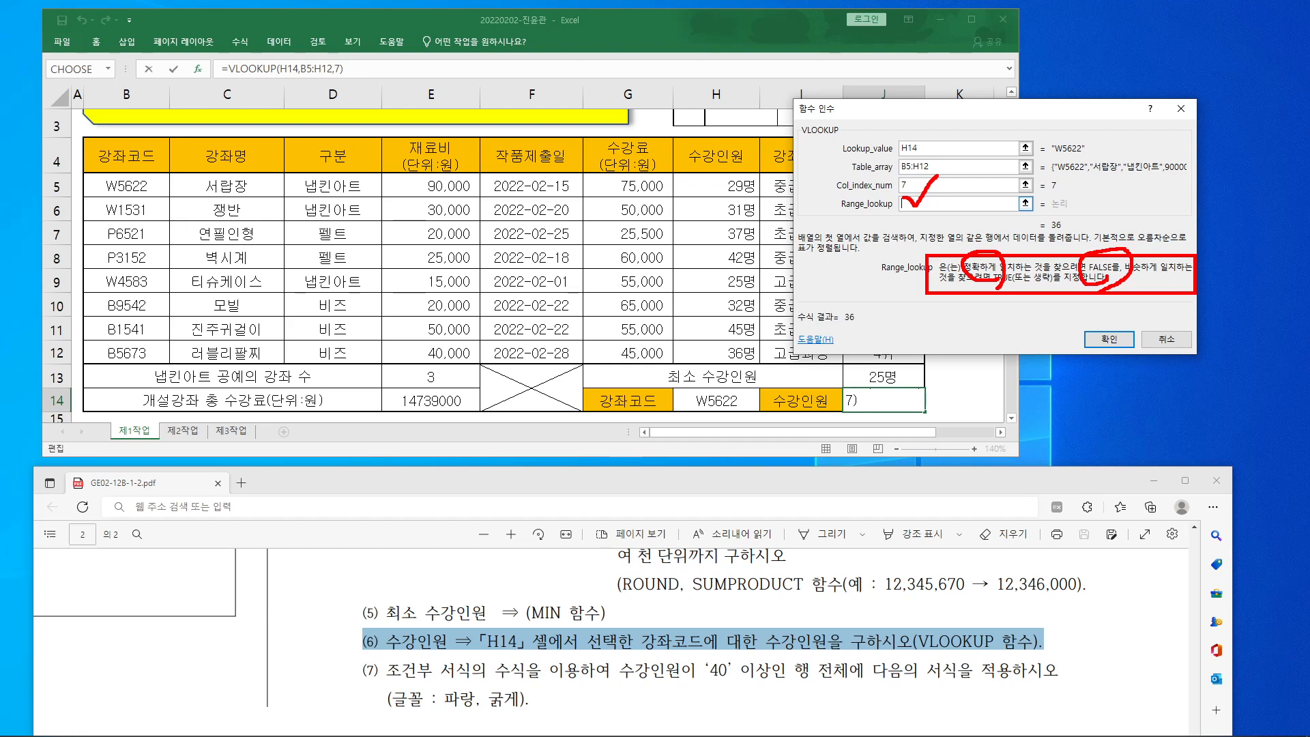
{"action": "left_click_drag", "start_coordinate": [1098, 262], "coordinate": [1115, 204]}
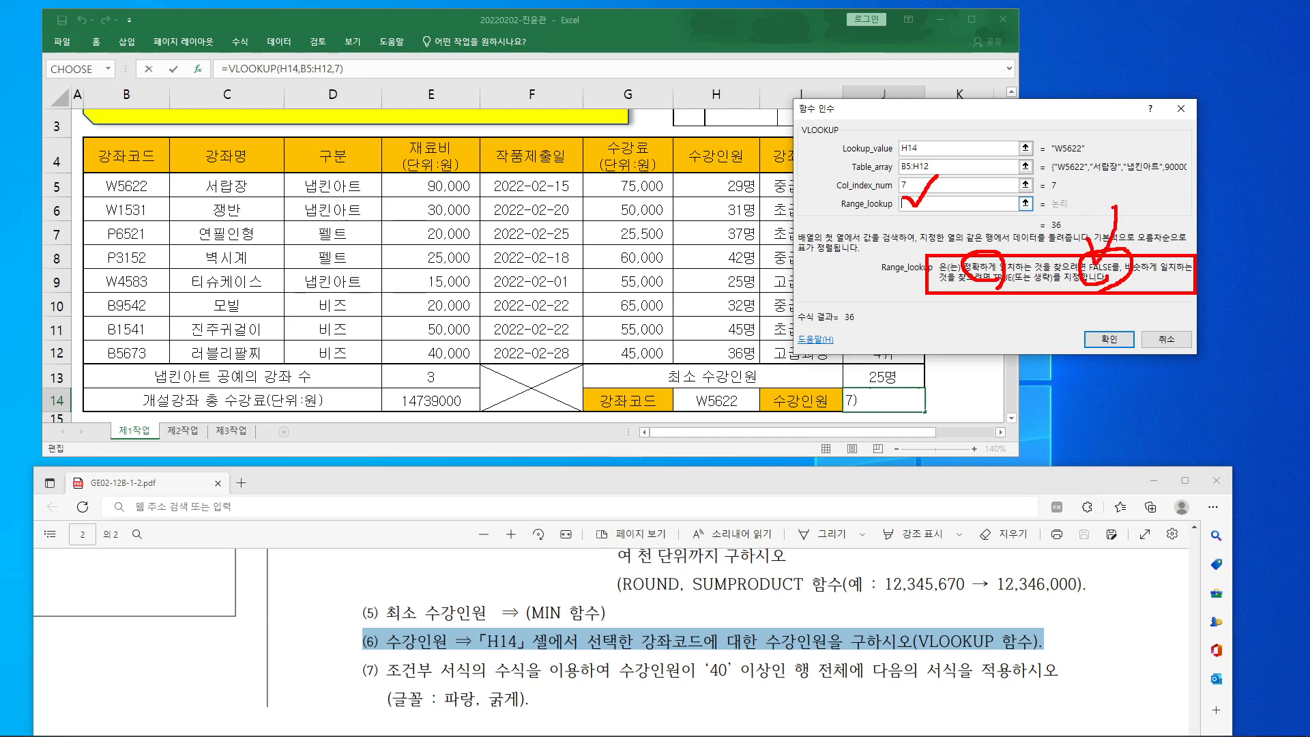
{"action": "key", "text": "Escape"}
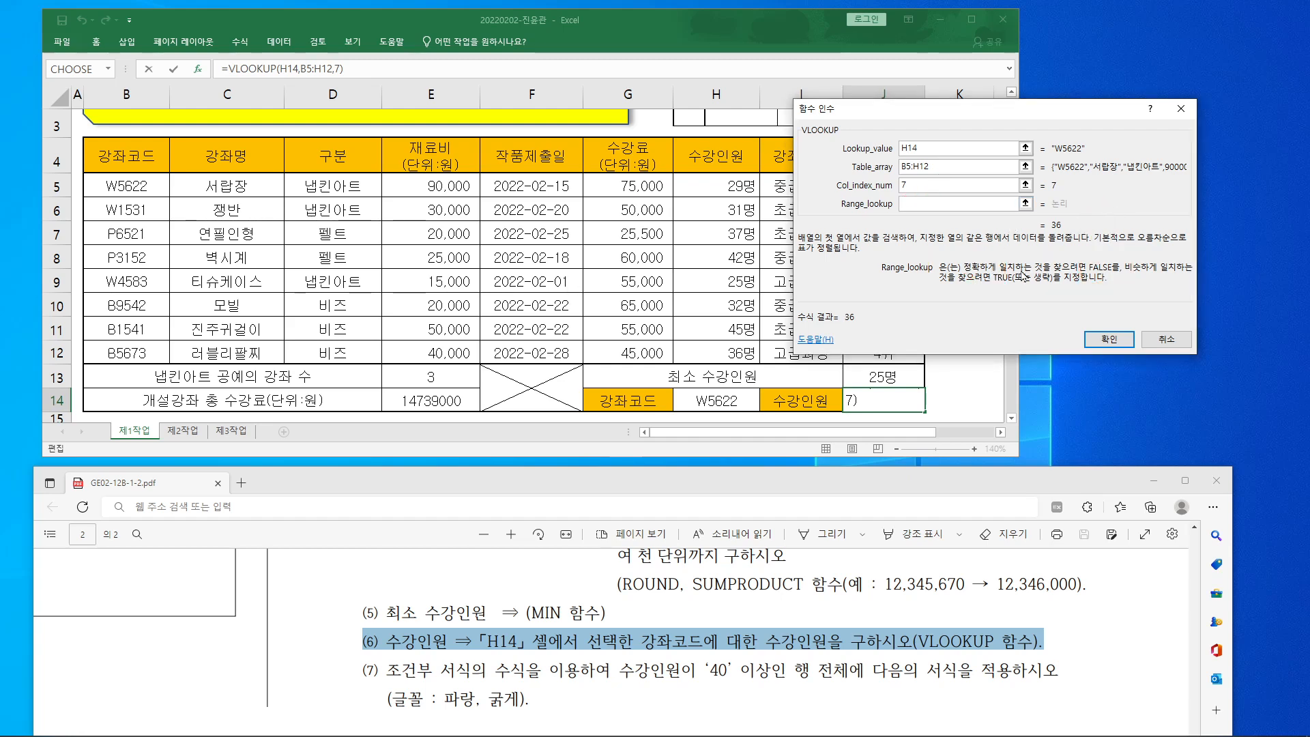
Step: Set the VLOOKUP Range_lookup argument to false and complete the formula in J14
{"action": "type", "text": "false"}
{"action": "left_click_drag", "start_coordinate": [1022, 275], "coordinate": [609, 291]}
{"action": "left_click", "coordinate": [697, 355]}
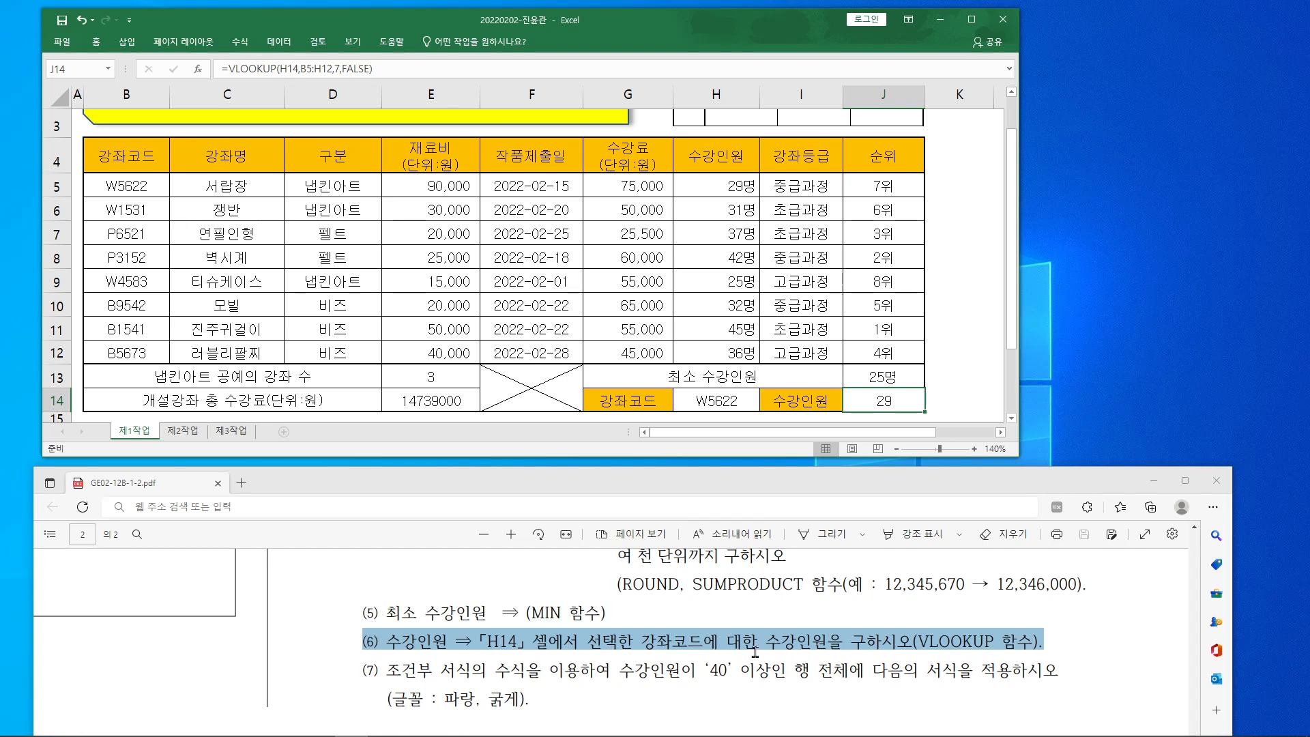
{"action": "left_click_drag", "start_coordinate": [679, 654], "coordinate": [701, 672]}
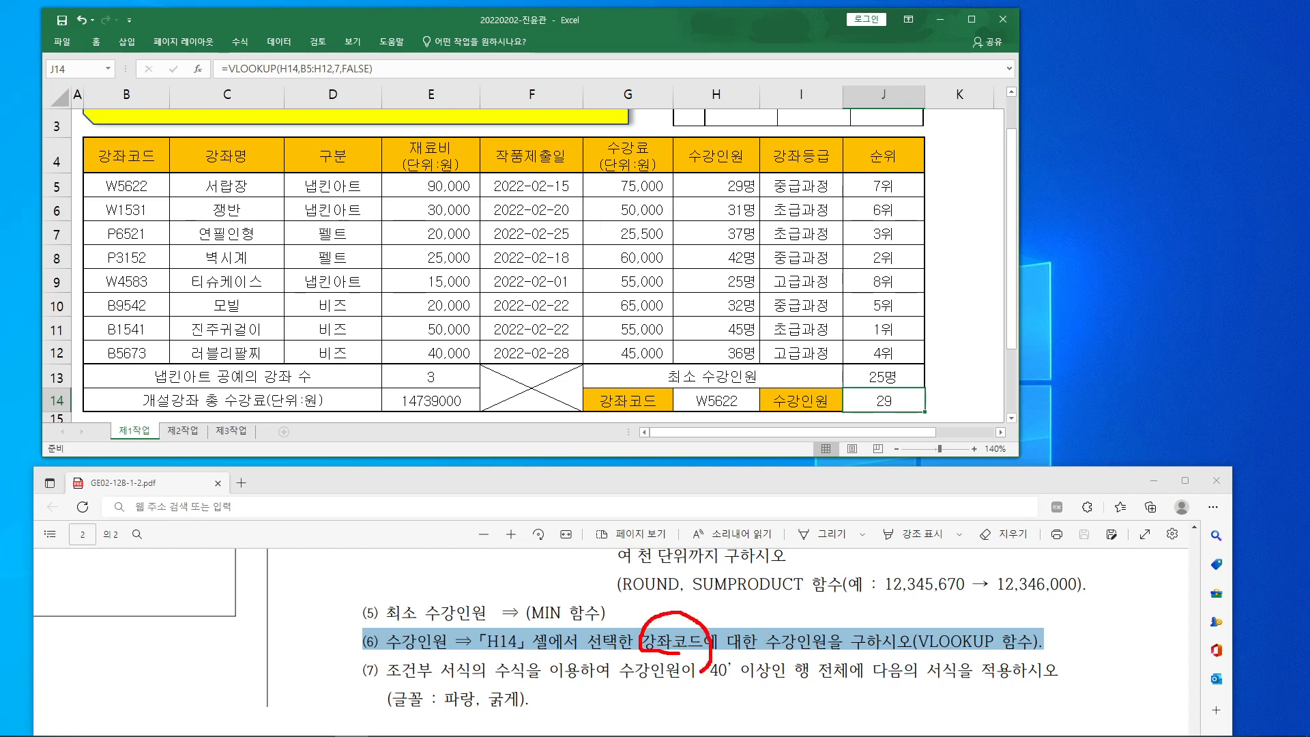
{"action": "mouse_move", "coordinate": [798, 663]}
{"action": "left_mouse_down"}
{"action": "mouse_move", "coordinate": [803, 601]}
{"action": "mouse_move", "coordinate": [804, 672]}
{"action": "left_mouse_up"}
{"action": "mouse_move", "coordinate": [685, 596]}
{"action": "left_mouse_down"}
{"action": "mouse_move", "coordinate": [694, 584]}
{"action": "mouse_move", "coordinate": [788, 595]}
{"action": "mouse_move", "coordinate": [813, 555]}
{"action": "left_mouse_up"}
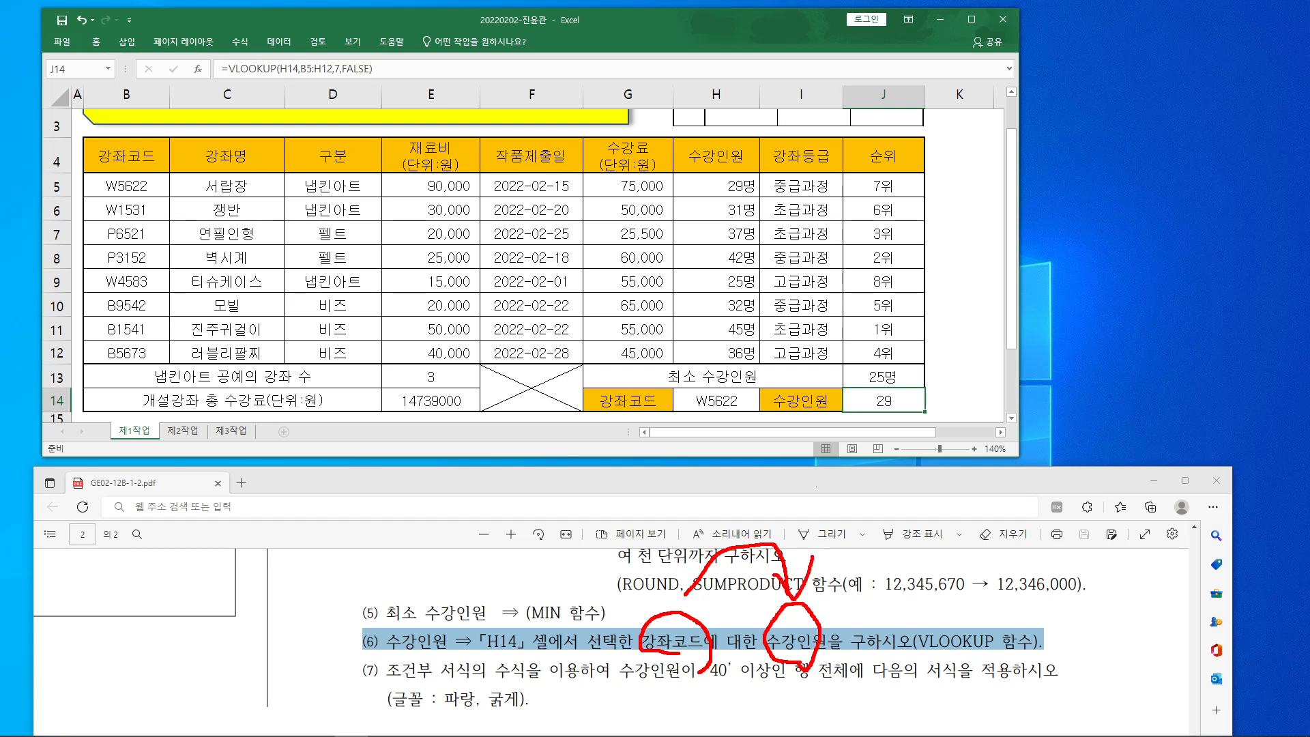
{"action": "mouse_move", "coordinate": [910, 617]}
{"action": "left_mouse_down"}
{"action": "mouse_move", "coordinate": [909, 665]}
{"action": "mouse_move", "coordinate": [1011, 617]}
{"action": "left_mouse_up"}
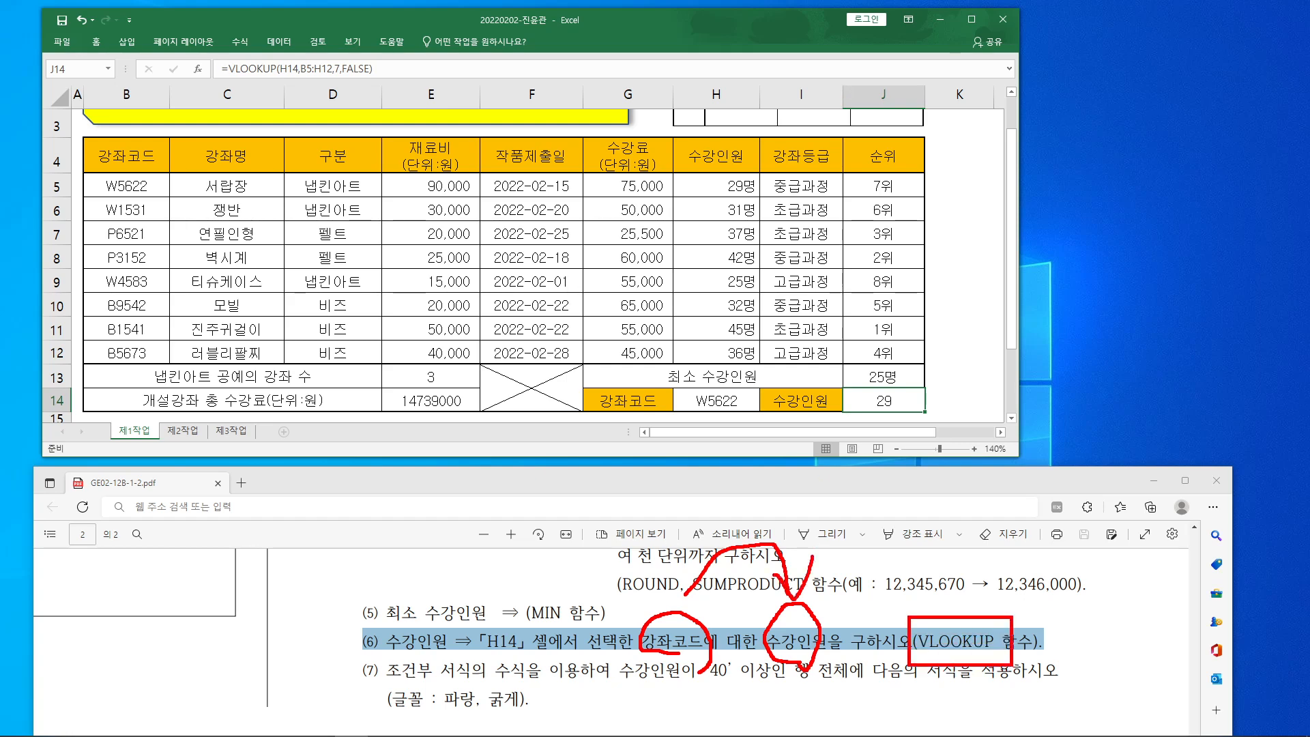
{"action": "mouse_move", "coordinate": [740, 412]}
{"action": "left_mouse_down"}
{"action": "mouse_move", "coordinate": [689, 415]}
{"action": "mouse_move", "coordinate": [758, 383]}
{"action": "mouse_move", "coordinate": [729, 421]}
{"action": "left_mouse_up"}
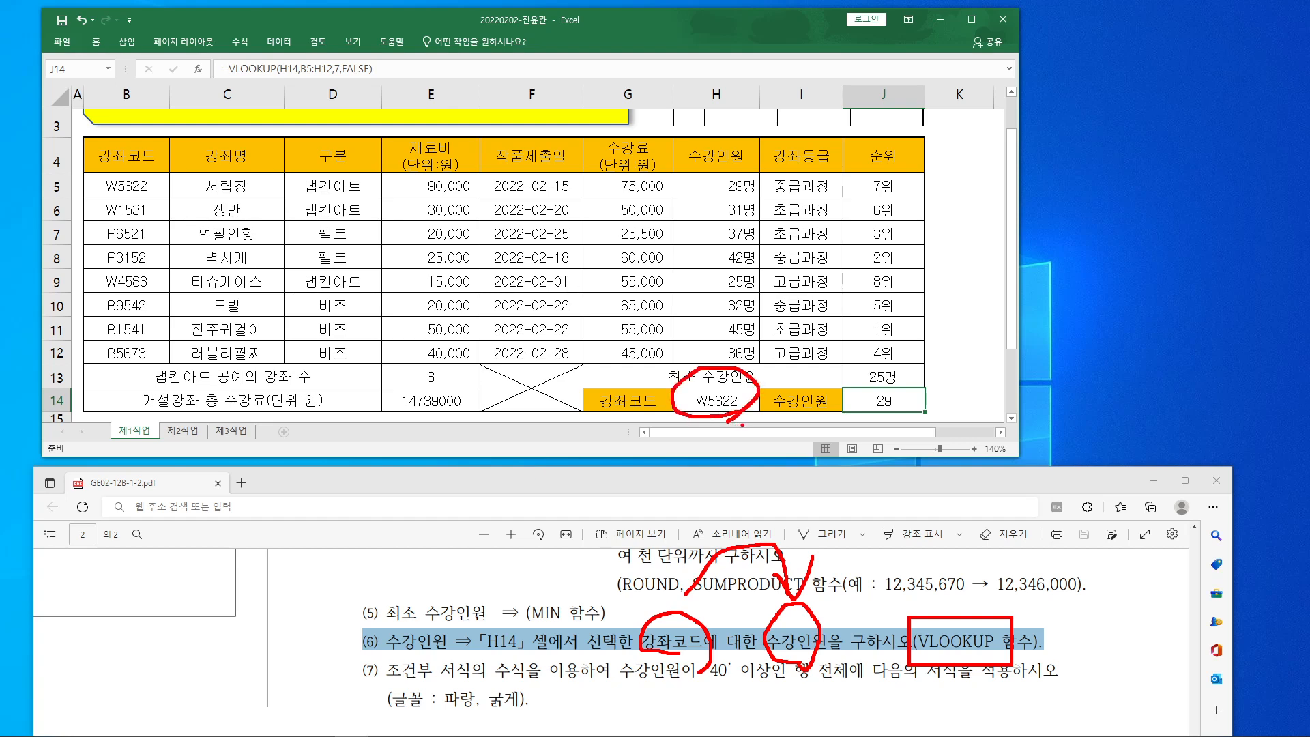
{"action": "mouse_move", "coordinate": [892, 420]}
{"action": "left_mouse_down"}
{"action": "mouse_move", "coordinate": [877, 373]}
{"action": "mouse_move", "coordinate": [891, 425]}
{"action": "left_mouse_up"}
{"action": "mouse_move", "coordinate": [129, 198]}
{"action": "left_mouse_down"}
{"action": "mouse_move", "coordinate": [94, 180]}
{"action": "mouse_move", "coordinate": [158, 190]}
{"action": "mouse_move", "coordinate": [128, 203]}
{"action": "left_mouse_up"}
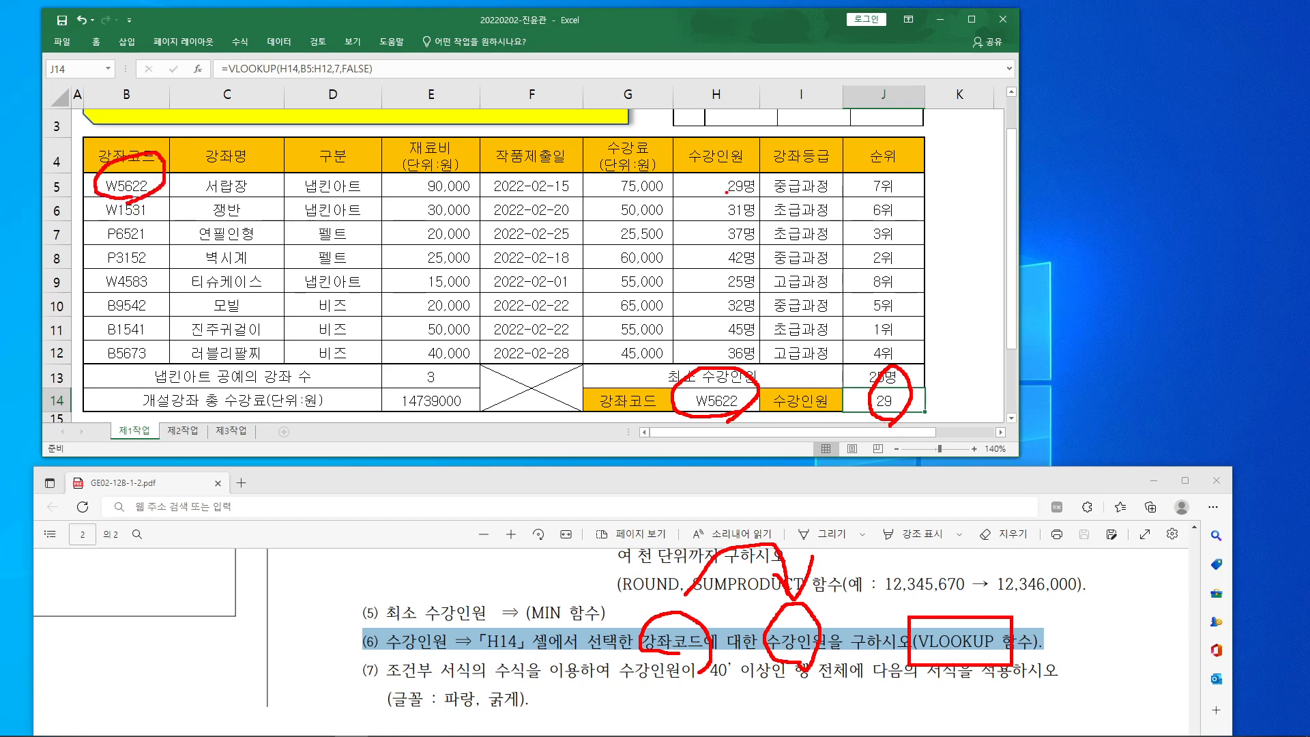
{"action": "mouse_move", "coordinate": [724, 196]}
{"action": "left_mouse_down"}
{"action": "mouse_move", "coordinate": [757, 169]}
{"action": "mouse_move", "coordinate": [732, 203]}
{"action": "left_mouse_up"}
{"action": "mouse_move", "coordinate": [134, 368]}
{"action": "left_mouse_down"}
{"action": "mouse_move", "coordinate": [89, 359]}
{"action": "mouse_move", "coordinate": [155, 336]}
{"action": "mouse_move", "coordinate": [140, 365]}
{"action": "left_mouse_up"}
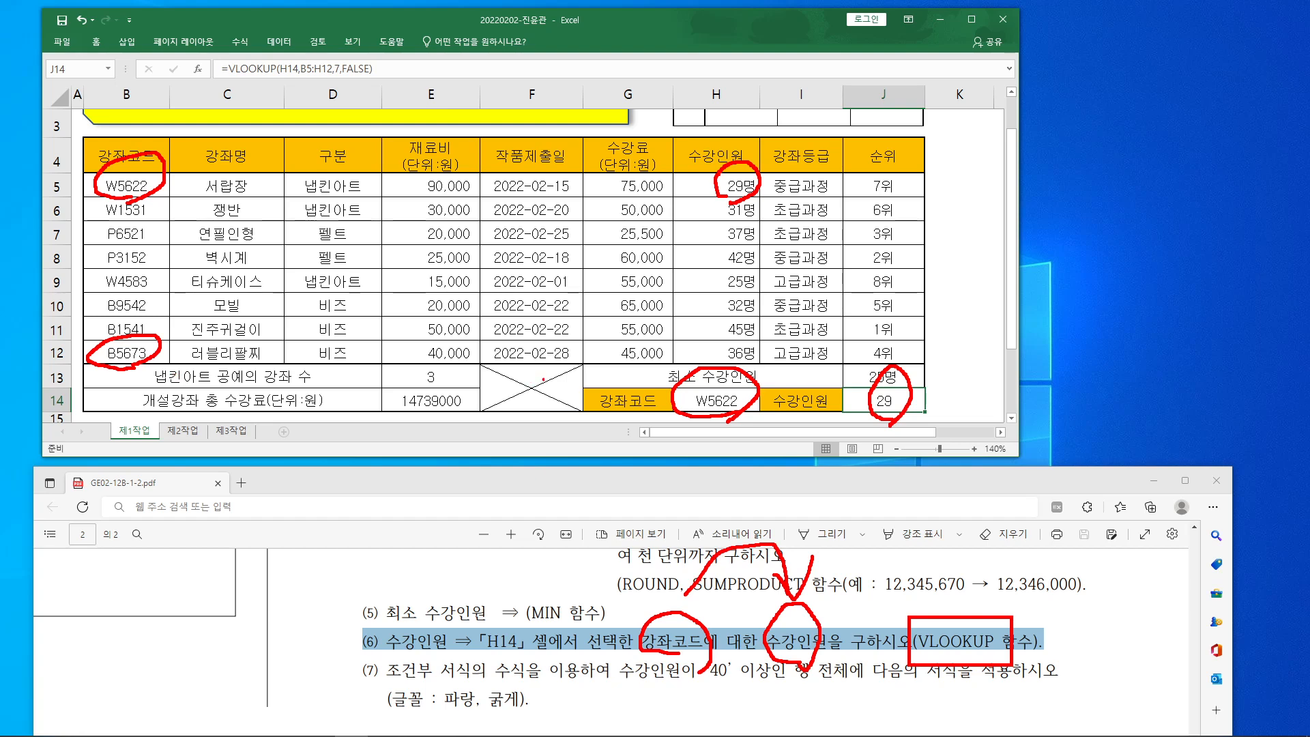
{"action": "mouse_move", "coordinate": [727, 367]}
{"action": "left_mouse_down"}
{"action": "mouse_move", "coordinate": [737, 328]}
{"action": "mouse_move", "coordinate": [752, 366]}
{"action": "left_mouse_up"}
{"action": "key", "text": "Escape"}
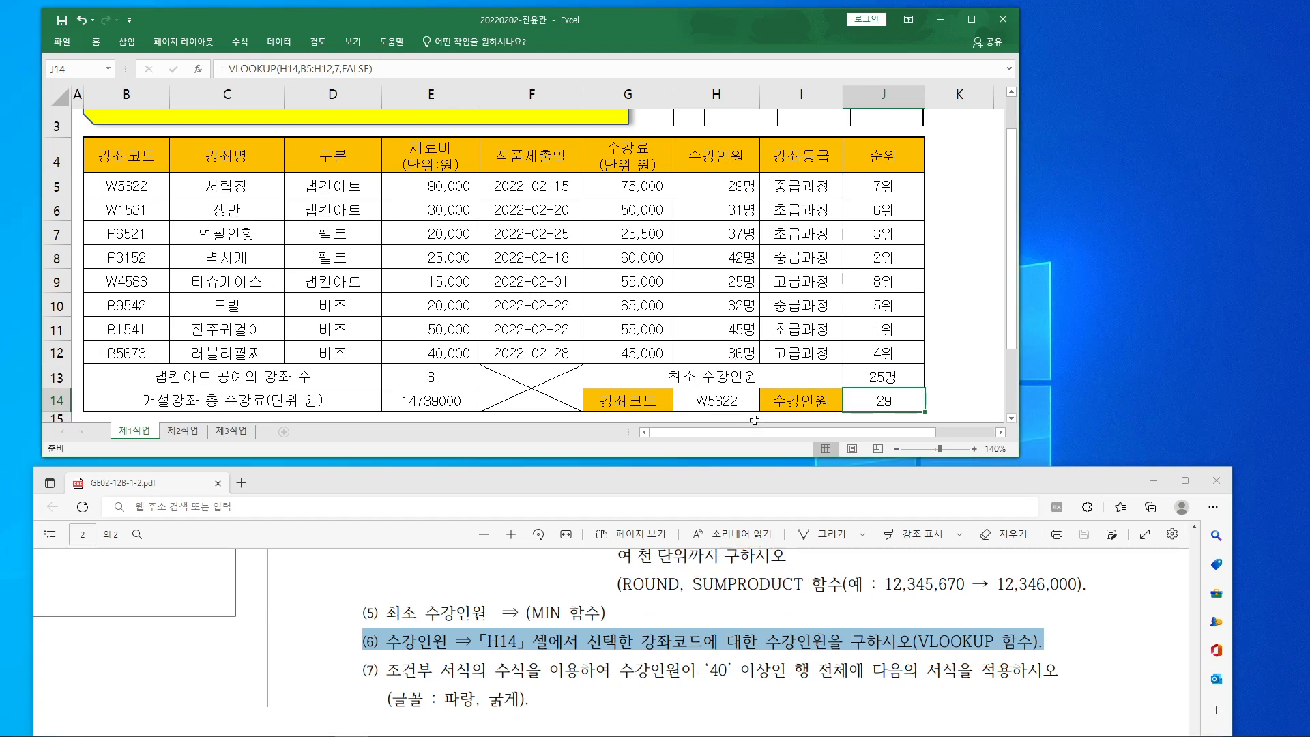
Step: Test the lookup by choosing B5673 as the 강좌코드 in H14, set it back to W5622 and select J14
{"action": "left_click", "coordinate": [750, 402]}
{"action": "left_click", "coordinate": [765, 406]}
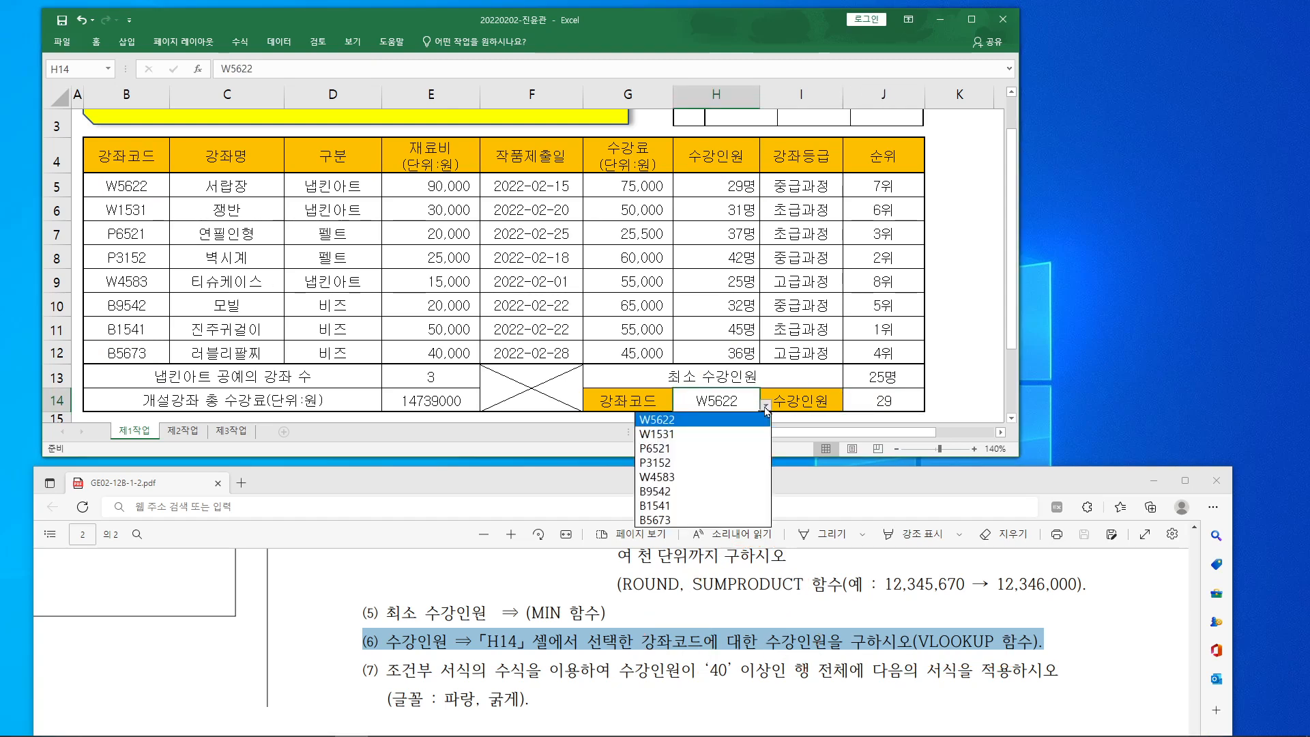
{"action": "left_click", "coordinate": [657, 520]}
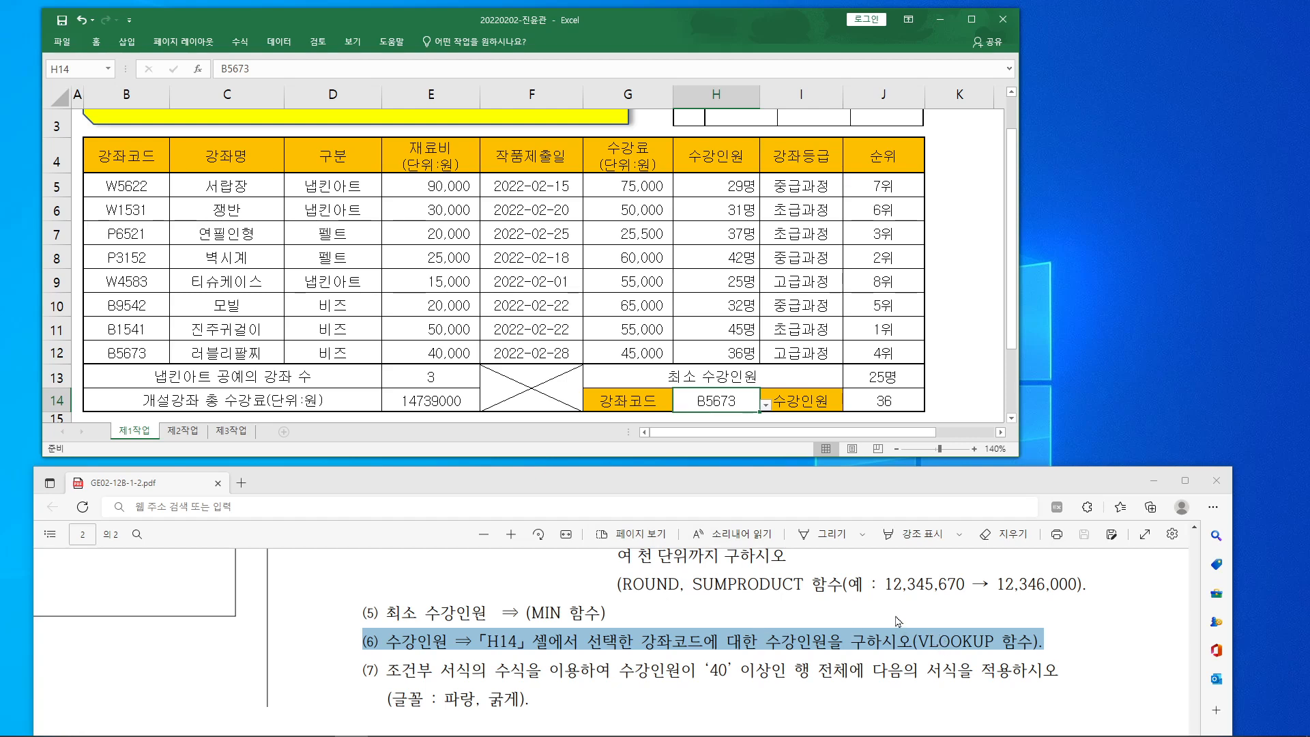
{"action": "left_click", "coordinate": [765, 405]}
{"action": "left_click", "coordinate": [659, 419]}
{"action": "key", "text": "ctrl+p"}
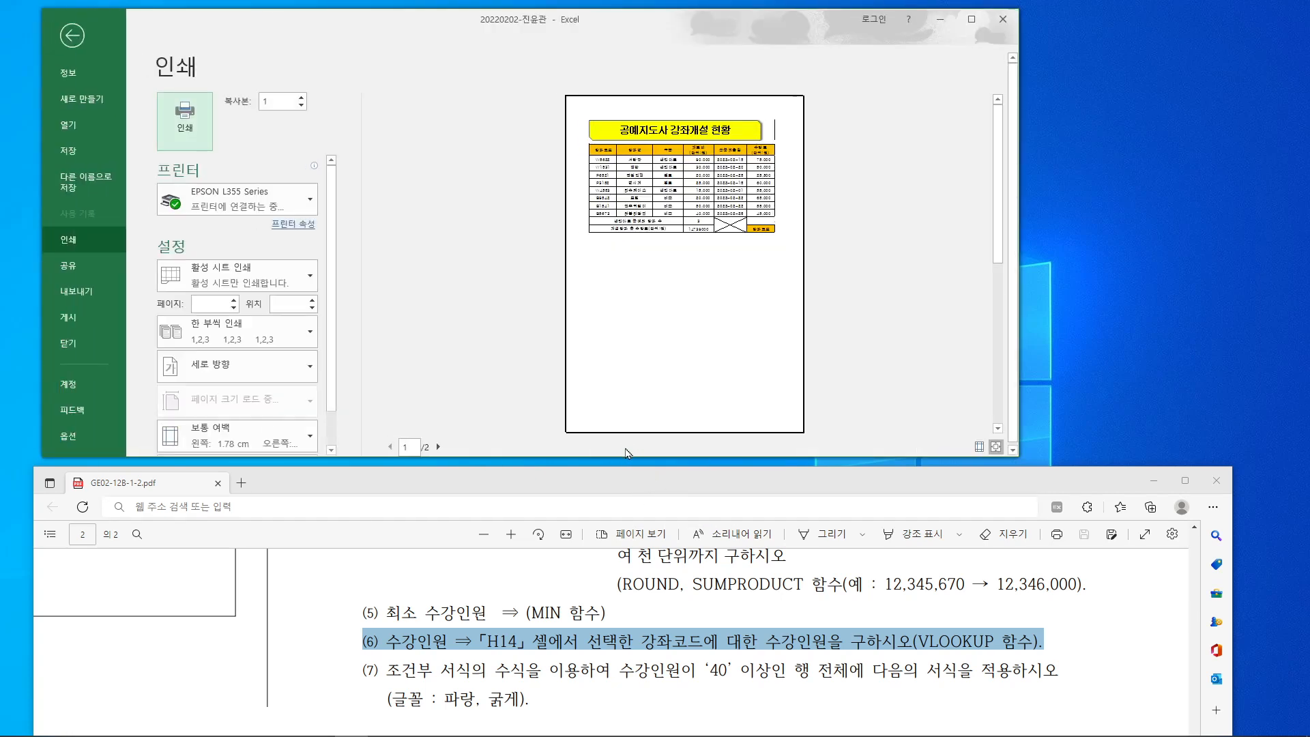
{"action": "key", "text": "Escape"}
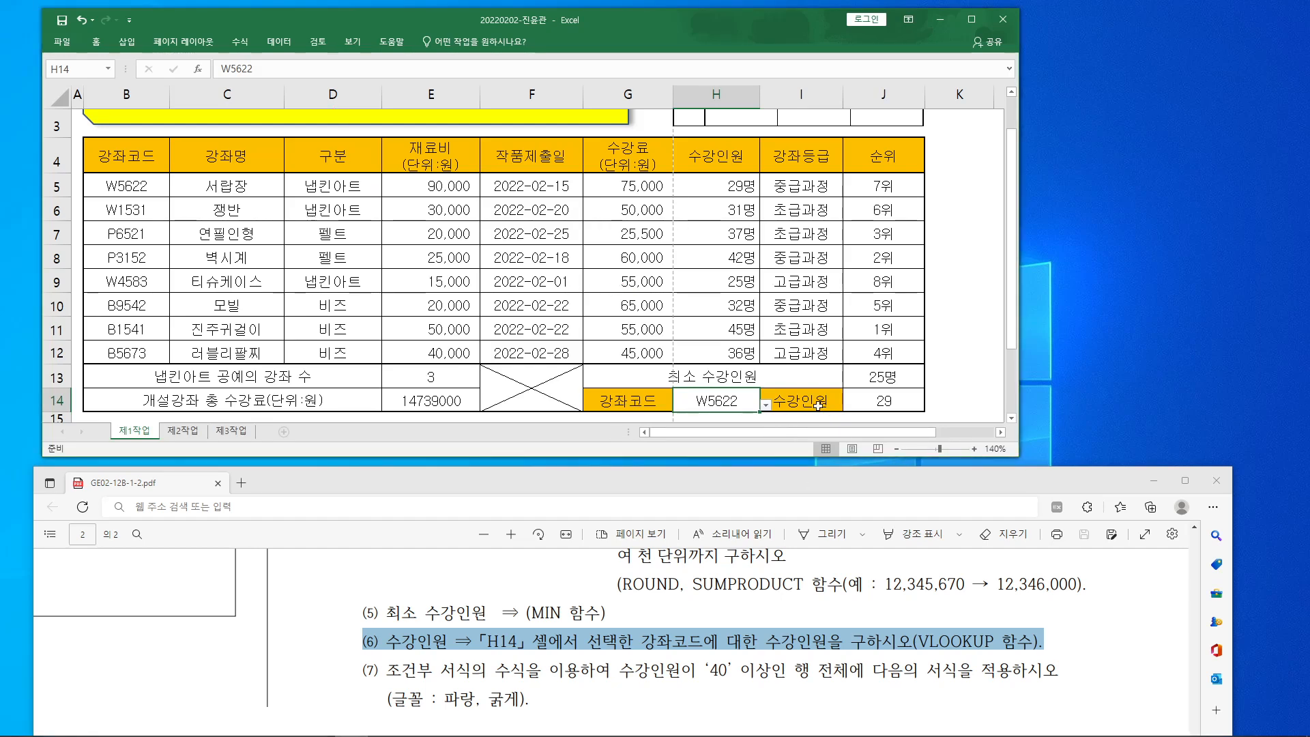
{"action": "left_click", "coordinate": [876, 407]}
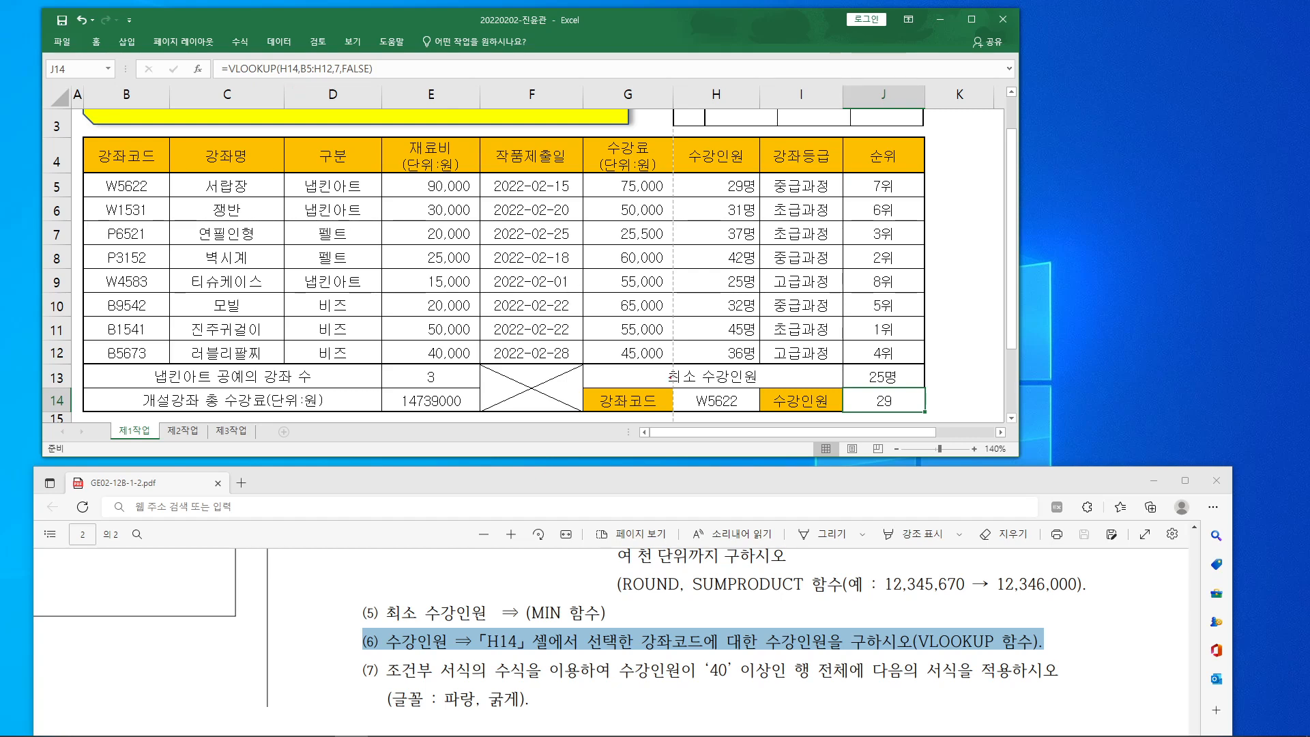
{"action": "mouse_move", "coordinate": [713, 407]}
{"action": "left_mouse_down"}
{"action": "mouse_move", "coordinate": [729, 368]}
{"action": "mouse_move", "coordinate": [723, 418]}
{"action": "left_mouse_up"}
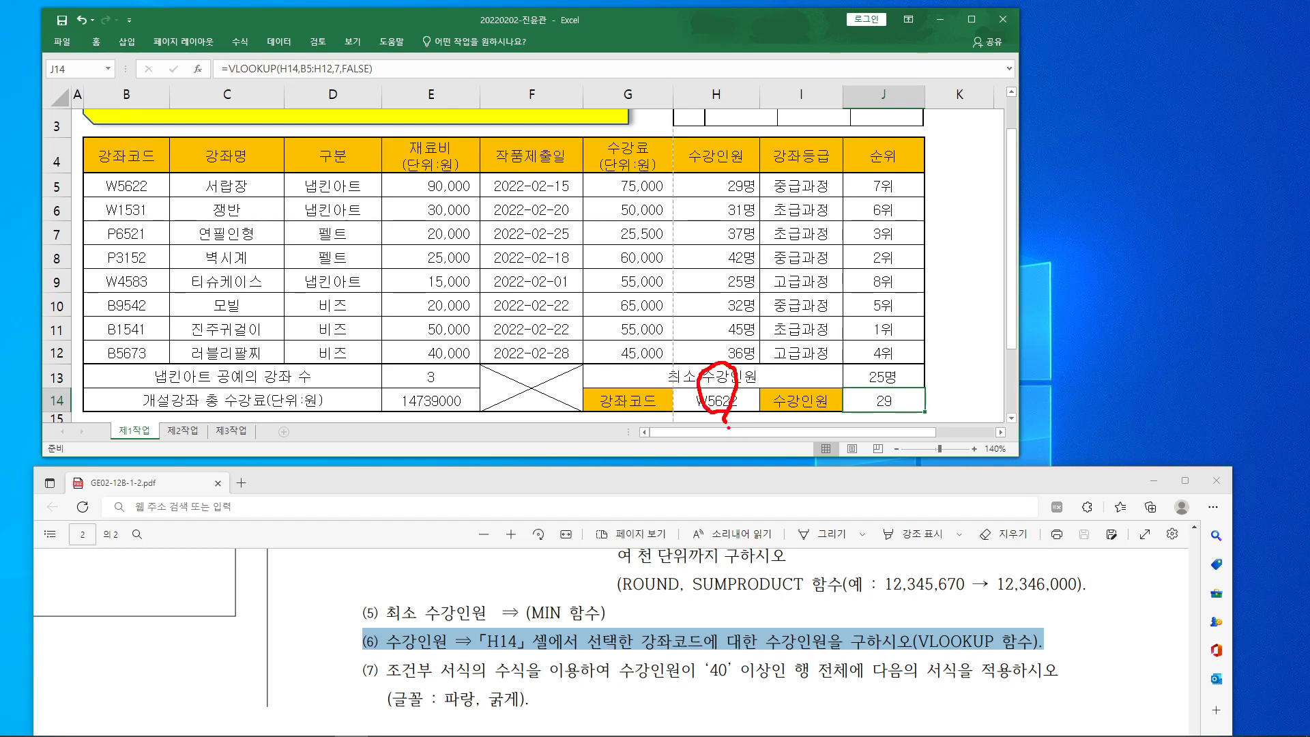
{"action": "left_click_drag", "start_coordinate": [280, 50], "coordinate": [299, 46]}
{"action": "mouse_move", "coordinate": [351, 52]}
{"action": "left_mouse_down"}
{"action": "mouse_move", "coordinate": [357, 64]}
{"action": "mouse_move", "coordinate": [378, 47]}
{"action": "left_mouse_up"}
{"action": "left_click_drag", "start_coordinate": [463, 44], "coordinate": [471, 79]}
{"action": "left_click_drag", "start_coordinate": [490, 131], "coordinate": [486, 182]}
{"action": "mouse_move", "coordinate": [509, 240]}
{"action": "left_mouse_down"}
{"action": "mouse_move", "coordinate": [482, 270]}
{"action": "mouse_move", "coordinate": [506, 278]}
{"action": "mouse_move", "coordinate": [524, 360]}
{"action": "mouse_move", "coordinate": [508, 377]}
{"action": "left_mouse_up"}
{"action": "mouse_move", "coordinate": [446, 20]}
{"action": "left_mouse_down"}
{"action": "mouse_move", "coordinate": [456, 31]}
{"action": "mouse_move", "coordinate": [535, 31]}
{"action": "left_mouse_up"}
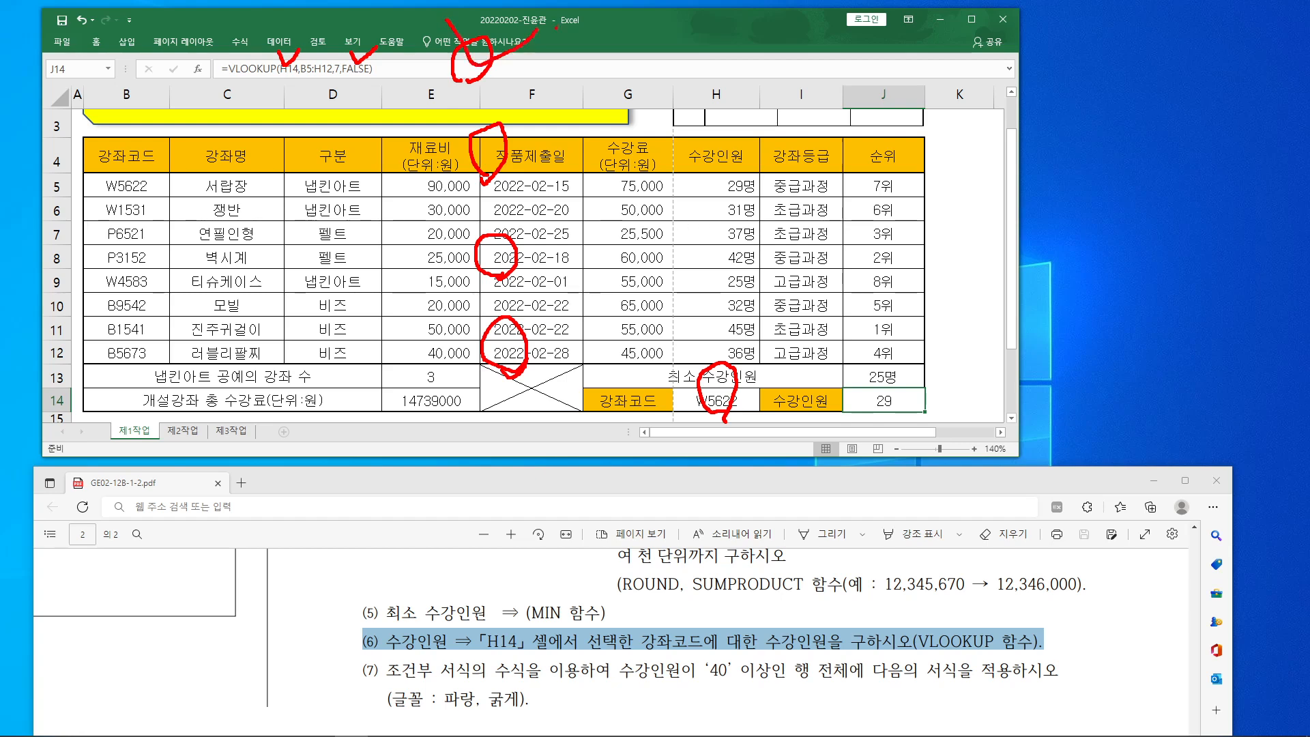
{"action": "mouse_move", "coordinate": [467, 307]}
{"action": "left_mouse_down"}
{"action": "mouse_move", "coordinate": [483, 324]}
{"action": "mouse_move", "coordinate": [572, 293]}
{"action": "left_mouse_up"}
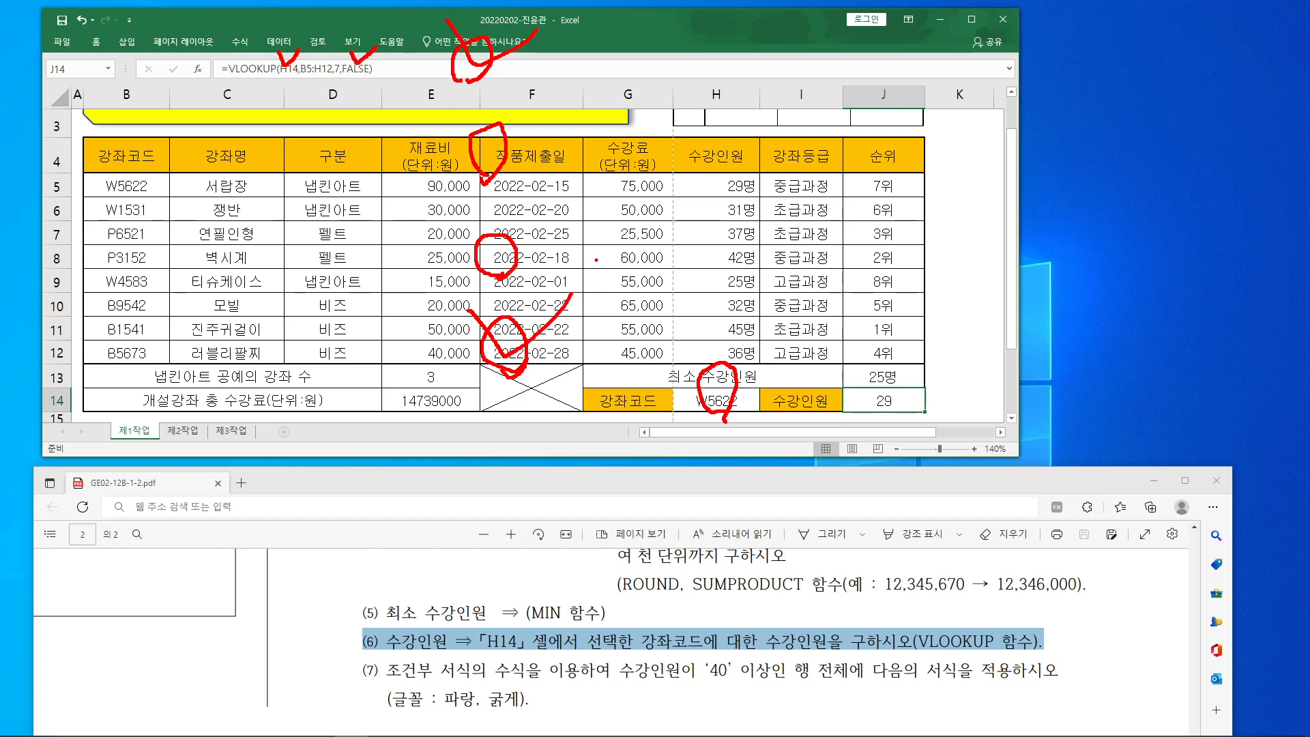
{"action": "mouse_move", "coordinate": [450, 63]}
{"action": "left_mouse_down"}
{"action": "mouse_move", "coordinate": [392, 417]}
{"action": "mouse_move", "coordinate": [486, 377]}
{"action": "mouse_move", "coordinate": [471, 401]}
{"action": "left_mouse_up"}
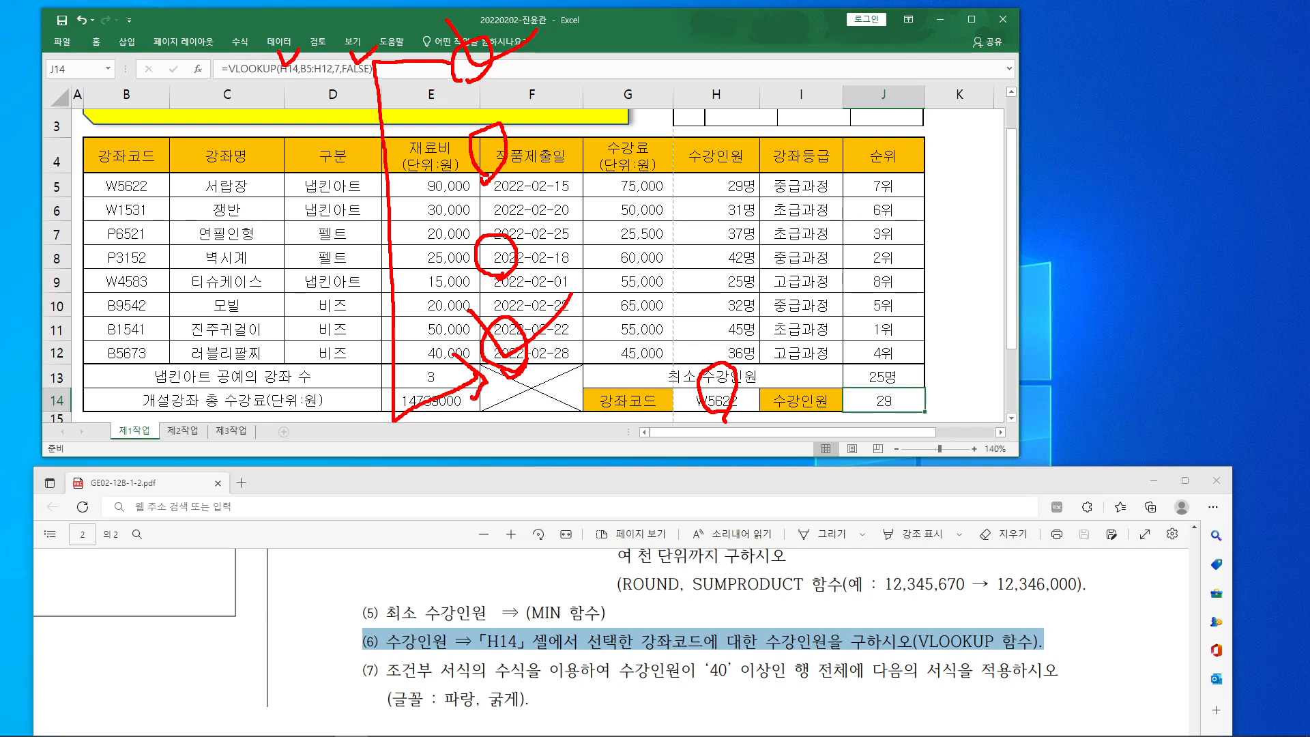
{"action": "mouse_move", "coordinate": [440, 60]}
{"action": "left_mouse_down"}
{"action": "mouse_move", "coordinate": [452, 39]}
{"action": "mouse_move", "coordinate": [424, 97]}
{"action": "left_mouse_up"}
{"action": "left_click_drag", "start_coordinate": [561, 99], "coordinate": [621, 105]}
{"action": "mouse_move", "coordinate": [539, 213]}
{"action": "left_mouse_down"}
{"action": "mouse_move", "coordinate": [539, 240]}
{"action": "mouse_move", "coordinate": [610, 193]}
{"action": "left_mouse_up"}
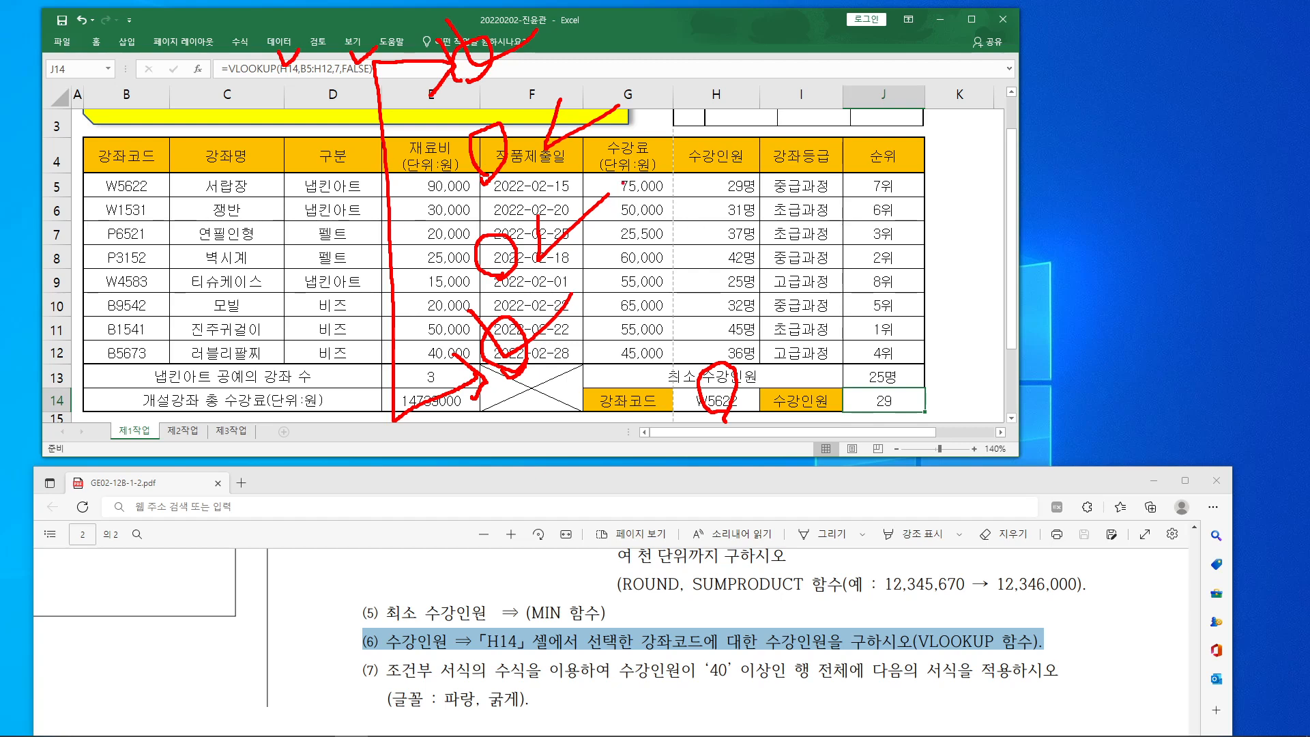
{"action": "key", "text": "Escape"}
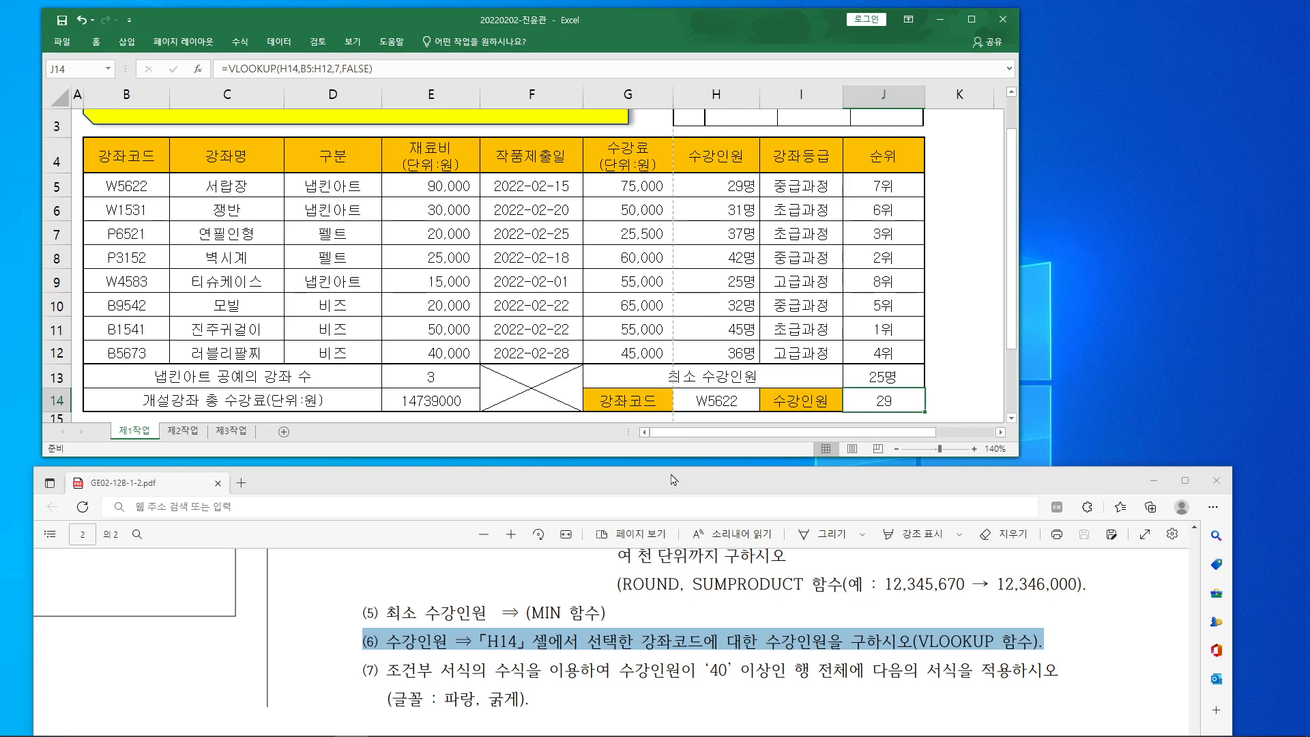
Step: Highlight the words 조건부 서식의 in instruction (7) of the PDF
{"action": "left_click", "coordinate": [471, 676]}
{"action": "left_click_drag", "start_coordinate": [484, 672], "coordinate": [386, 671]}
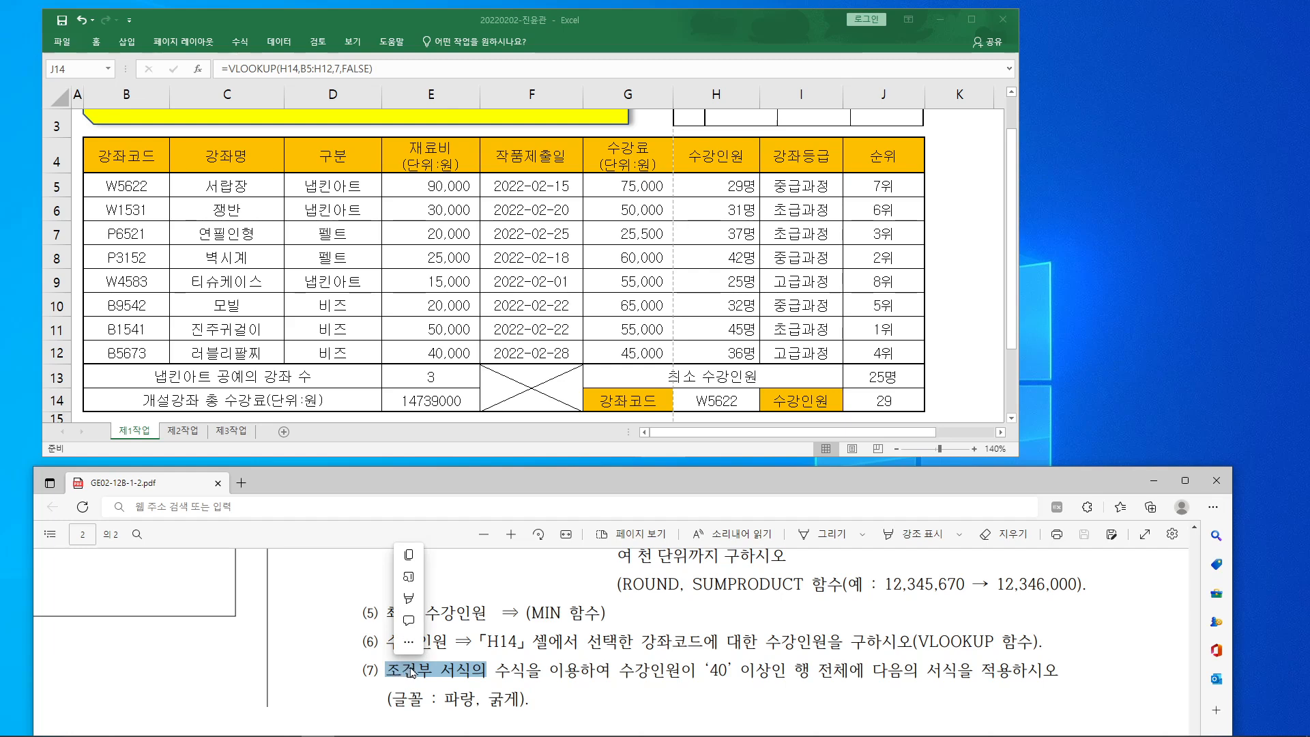
{"action": "key", "text": "ctrl+c"}
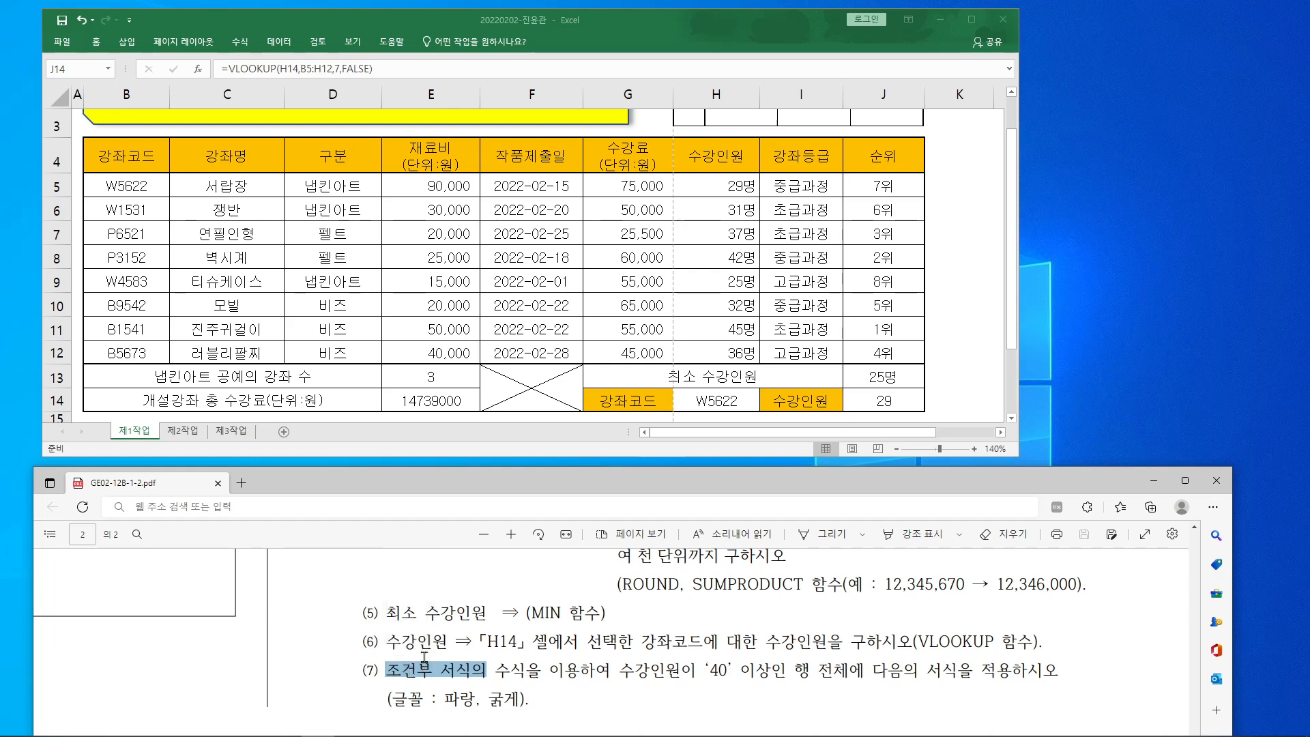
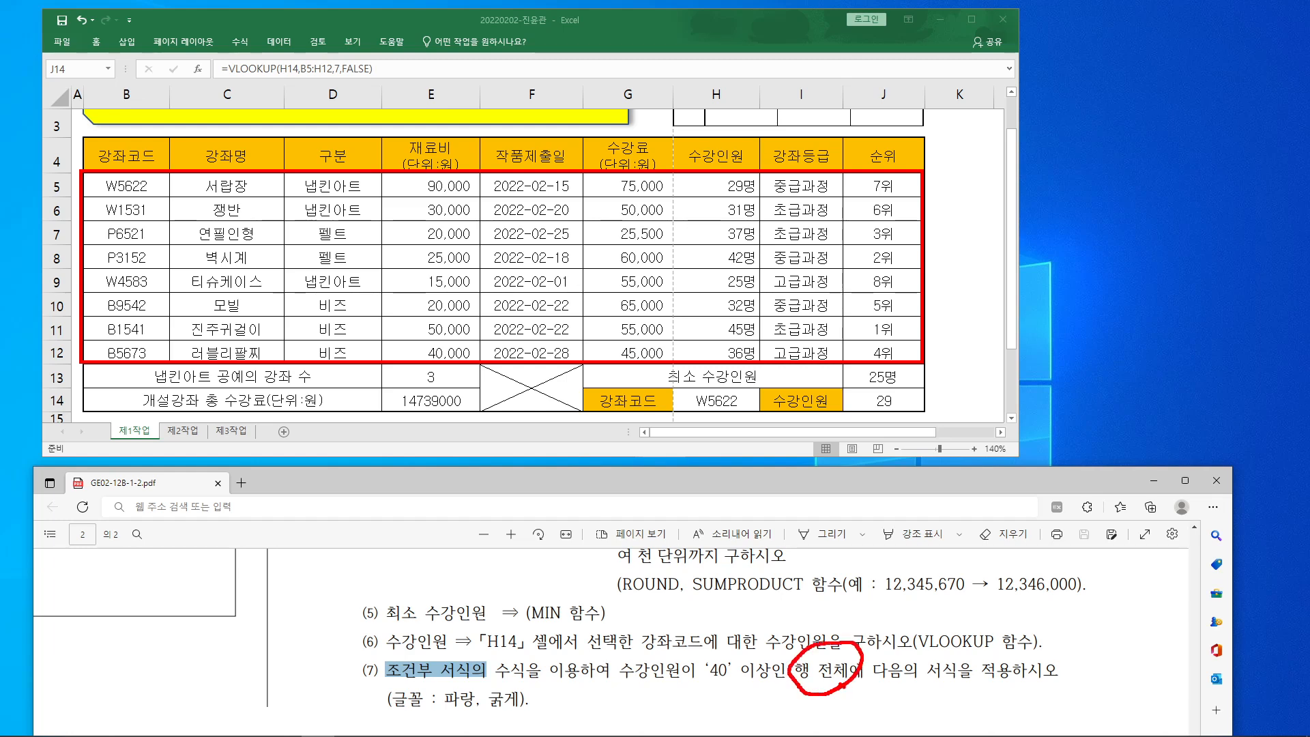
{"action": "mouse_move", "coordinate": [968, 166]}
{"action": "left_mouse_down"}
{"action": "mouse_move", "coordinate": [967, 362]}
{"action": "mouse_move", "coordinate": [984, 345]}
{"action": "left_mouse_up"}
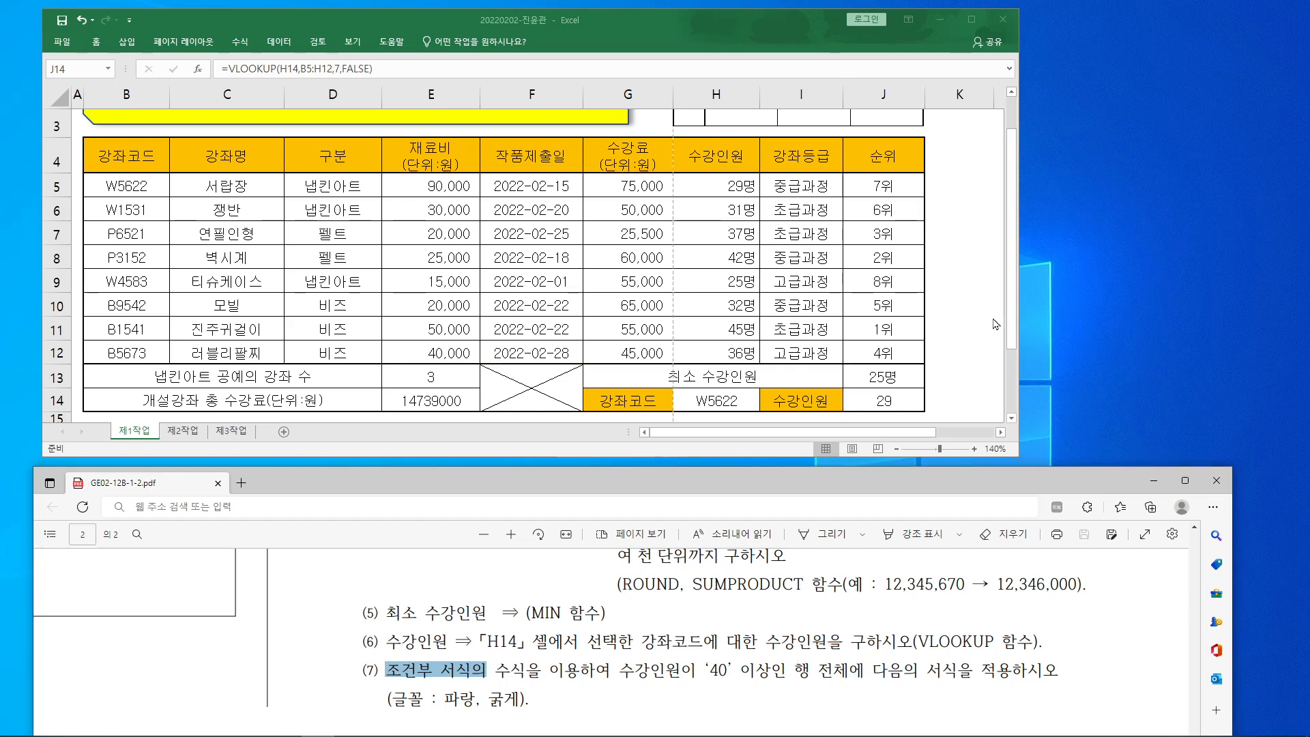
Step: Create a new conditional formatting rule for B5:J12 with the rule type that uses a formula to determine the cells
{"action": "left_click_drag", "start_coordinate": [154, 196], "coordinate": [900, 361]}
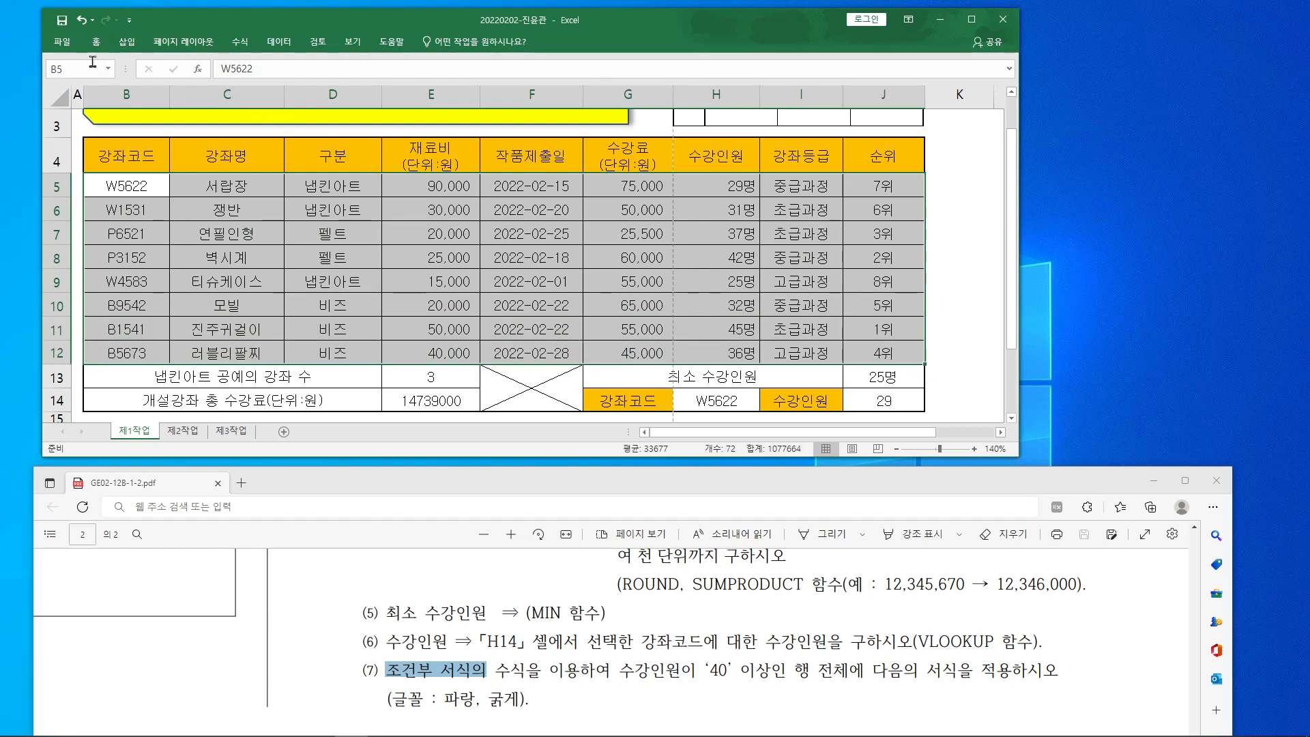
{"action": "left_click", "coordinate": [96, 42]}
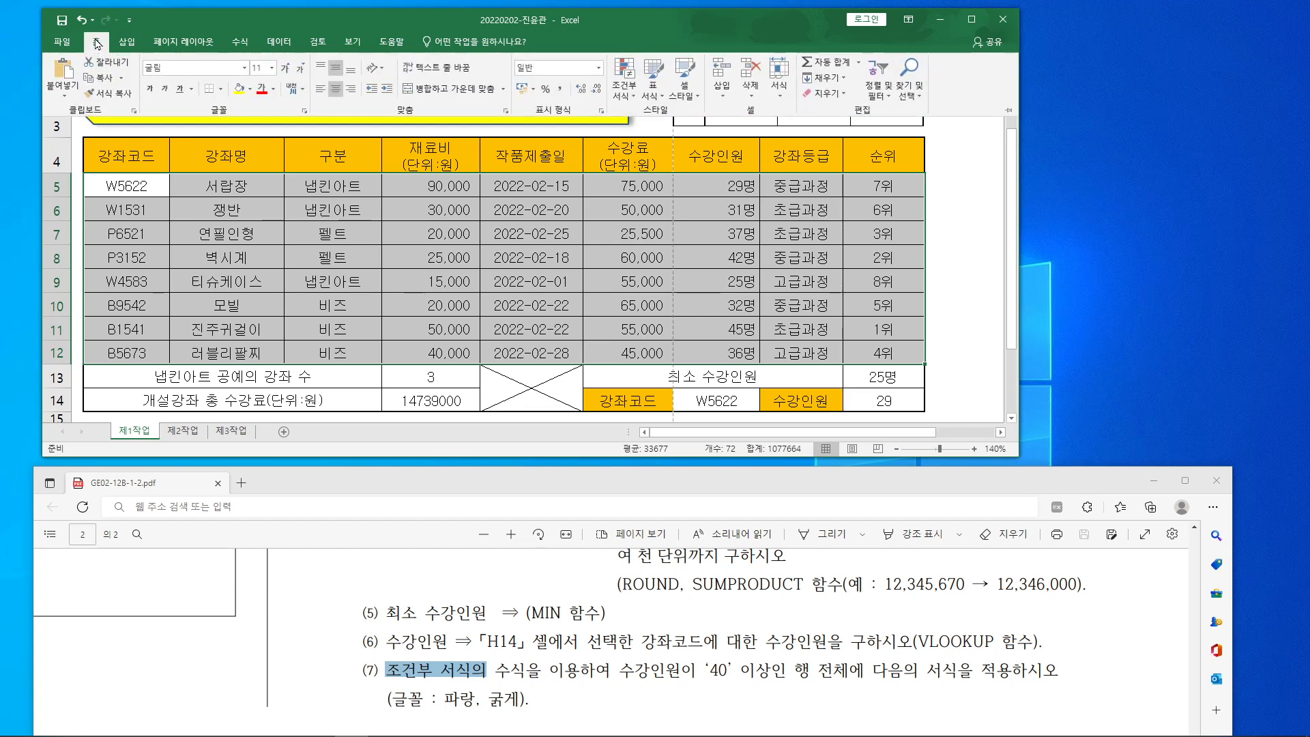
{"action": "left_click", "coordinate": [633, 103]}
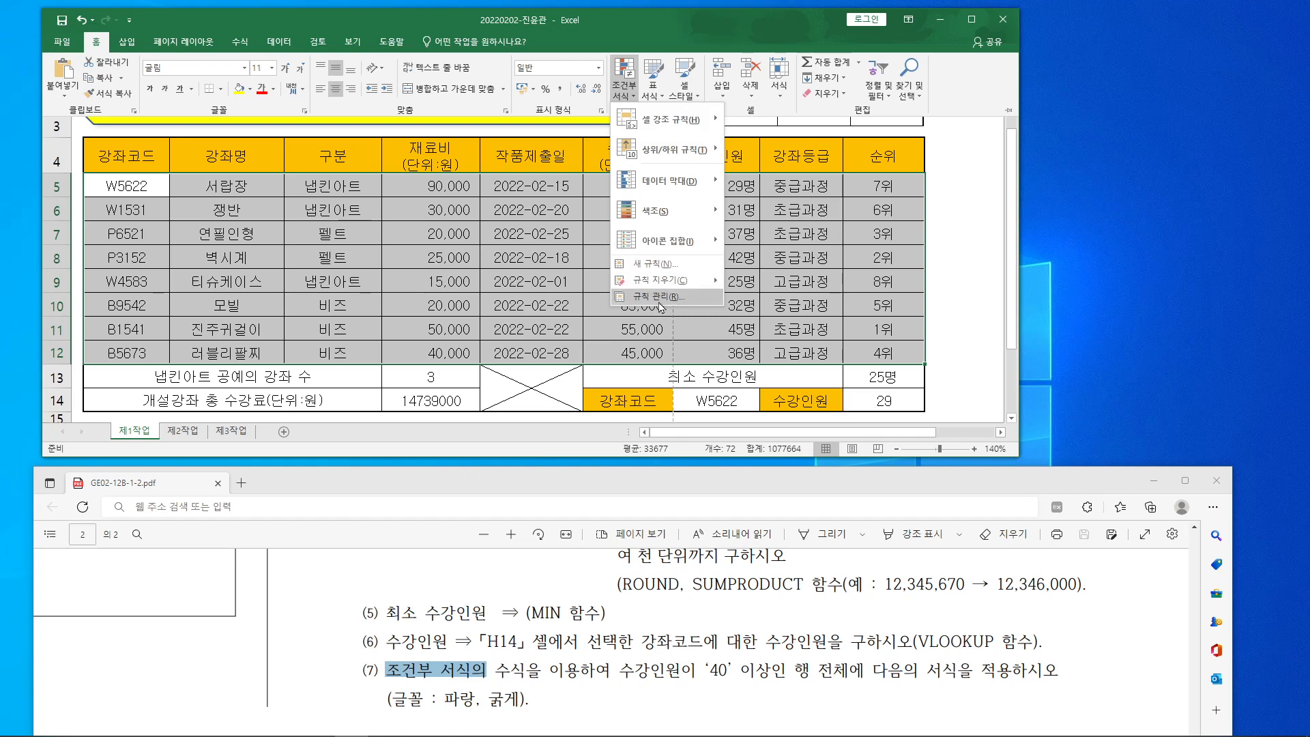
{"action": "left_click", "coordinate": [664, 265]}
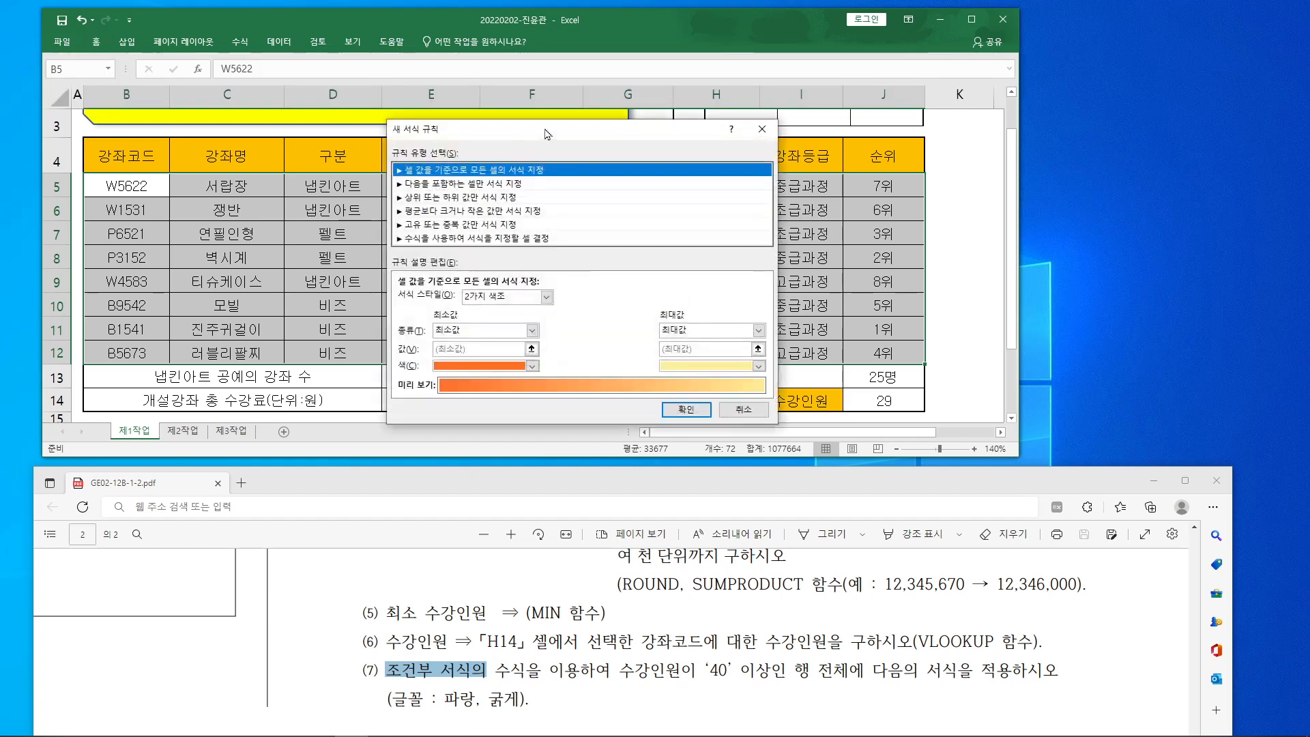
{"action": "left_click_drag", "start_coordinate": [567, 120], "coordinate": [634, 57]}
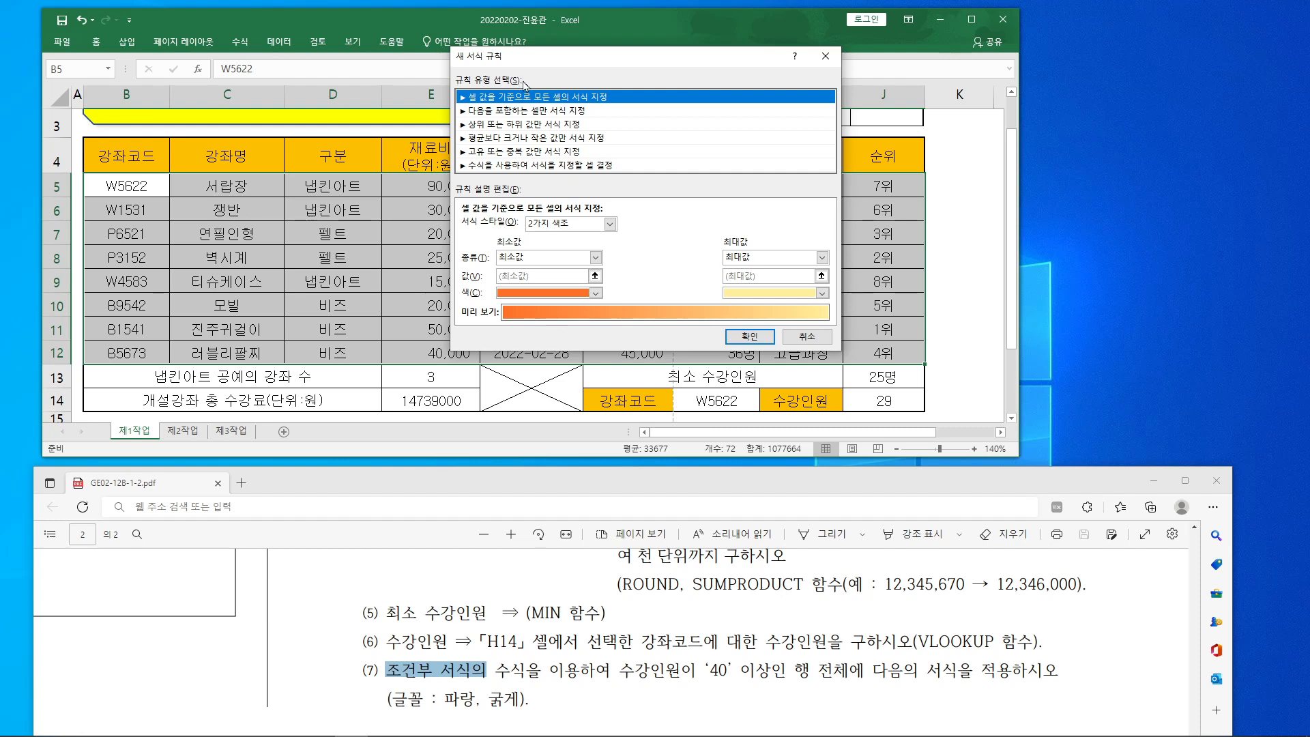
{"action": "left_click", "coordinate": [518, 168]}
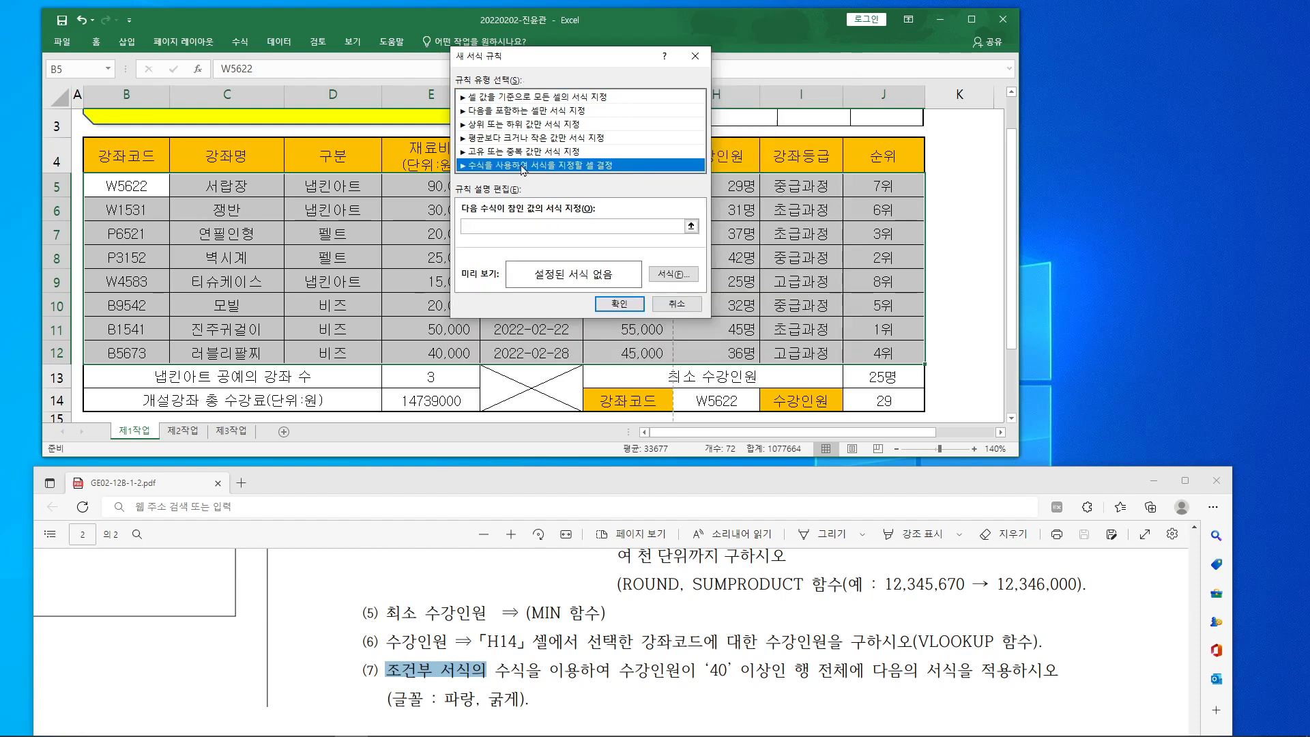
{"action": "left_click_drag", "start_coordinate": [497, 671], "coordinate": [575, 672]}
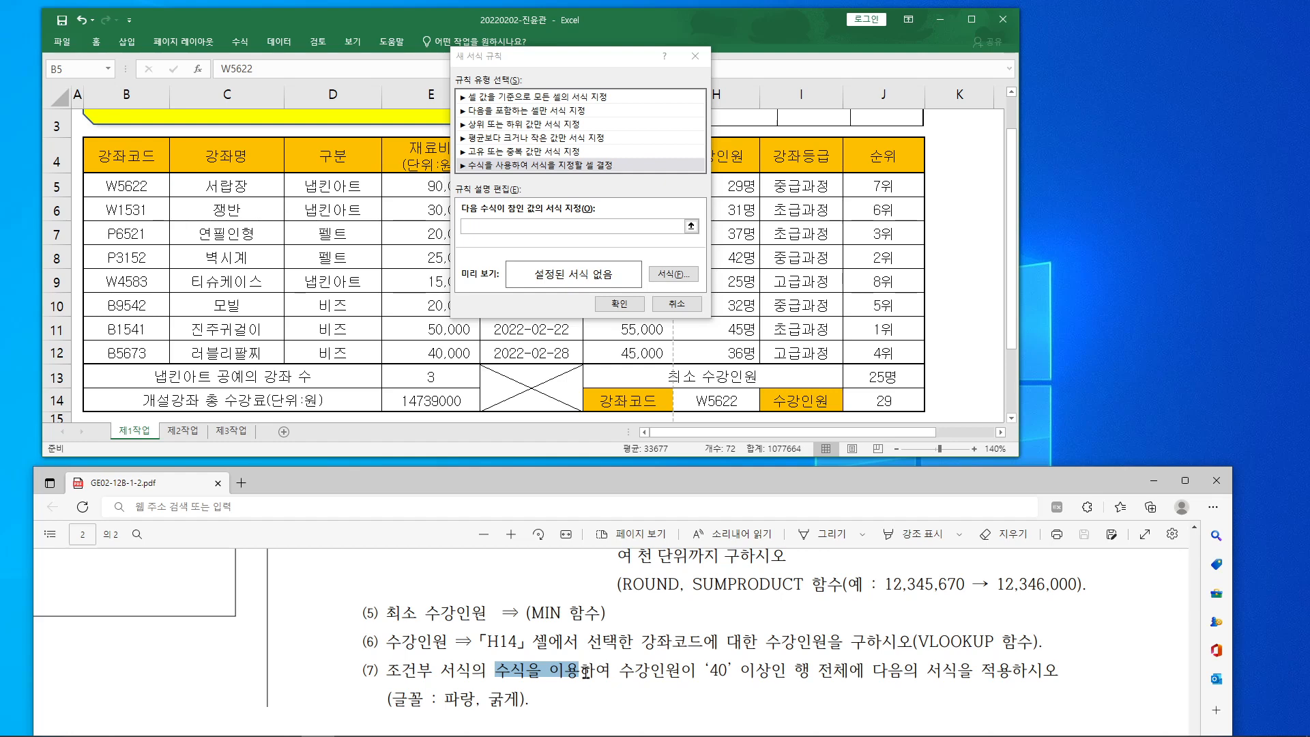
{"action": "left_click", "coordinate": [534, 164]}
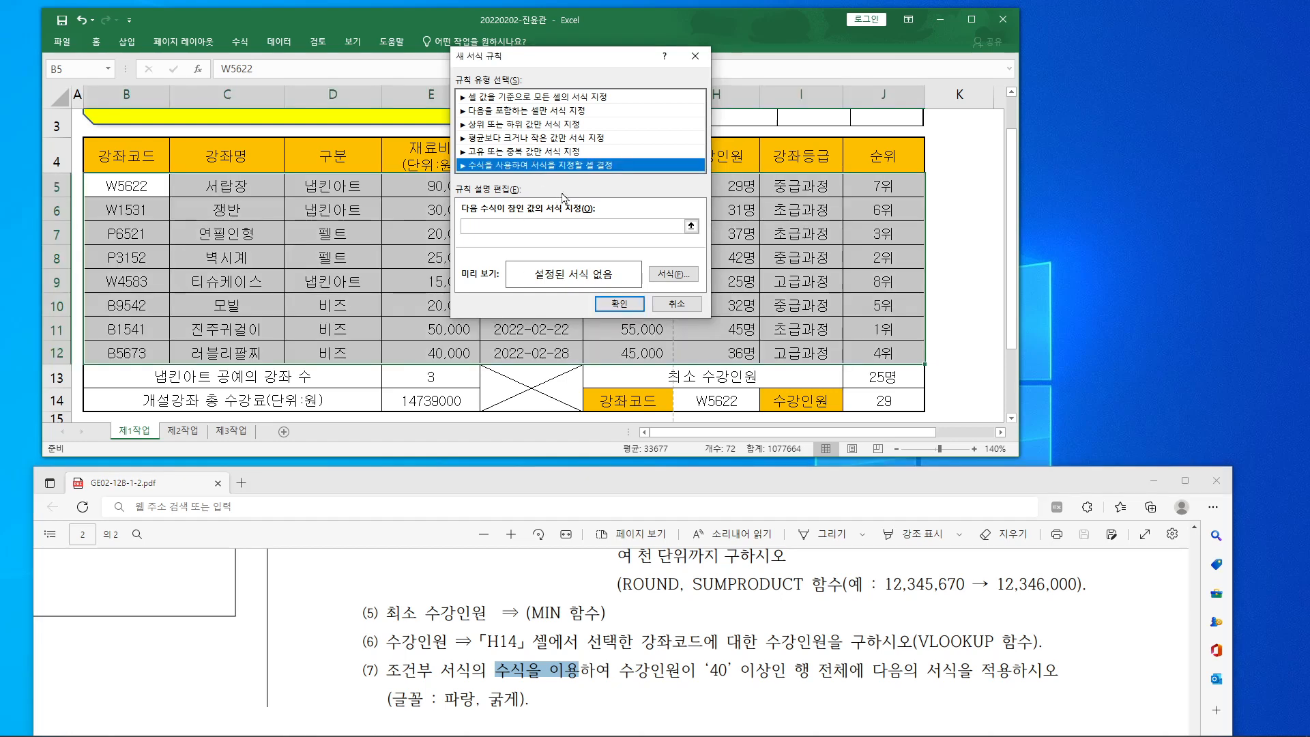
Step: Enter the rule formula =$H$5>=40 for the 수강인원 condition, referencing cell H5
{"action": "left_click_drag", "start_coordinate": [619, 670], "coordinate": [758, 676]}
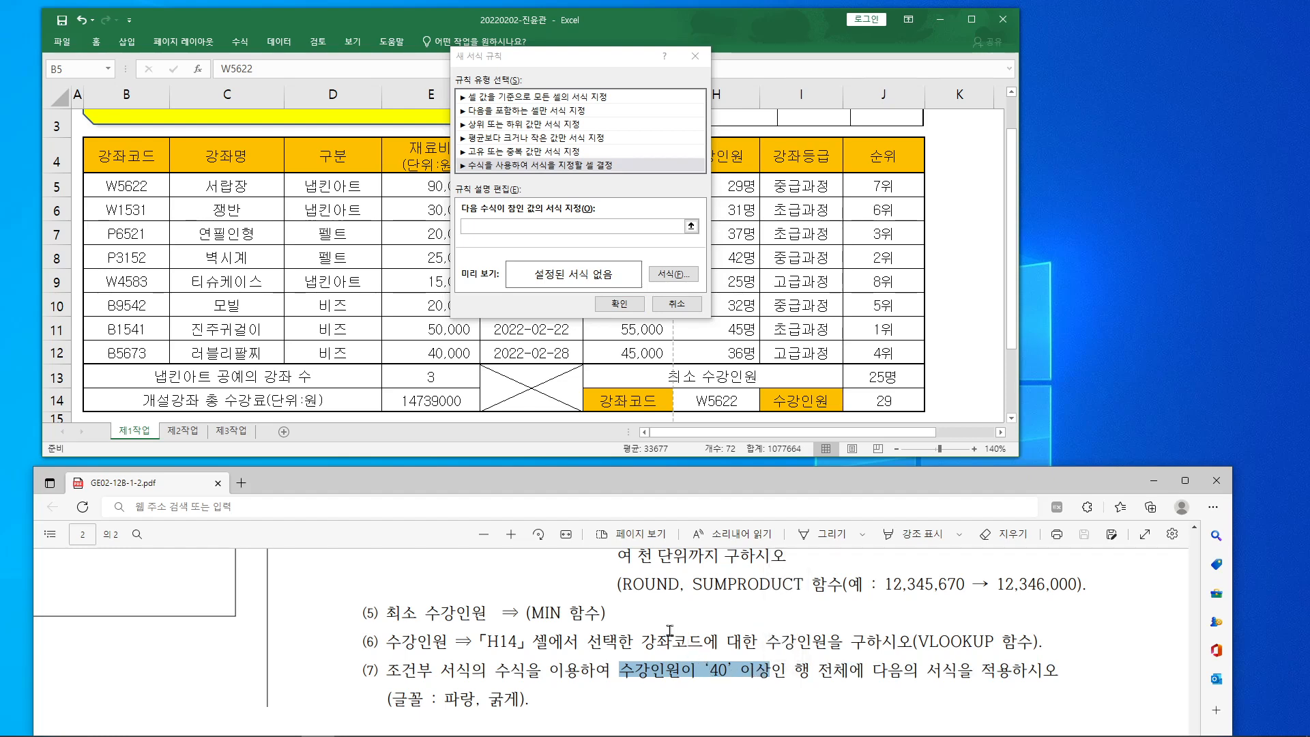
{"action": "left_click_drag", "start_coordinate": [556, 59], "coordinate": [719, 55]}
{"action": "left_click", "coordinate": [654, 222]}
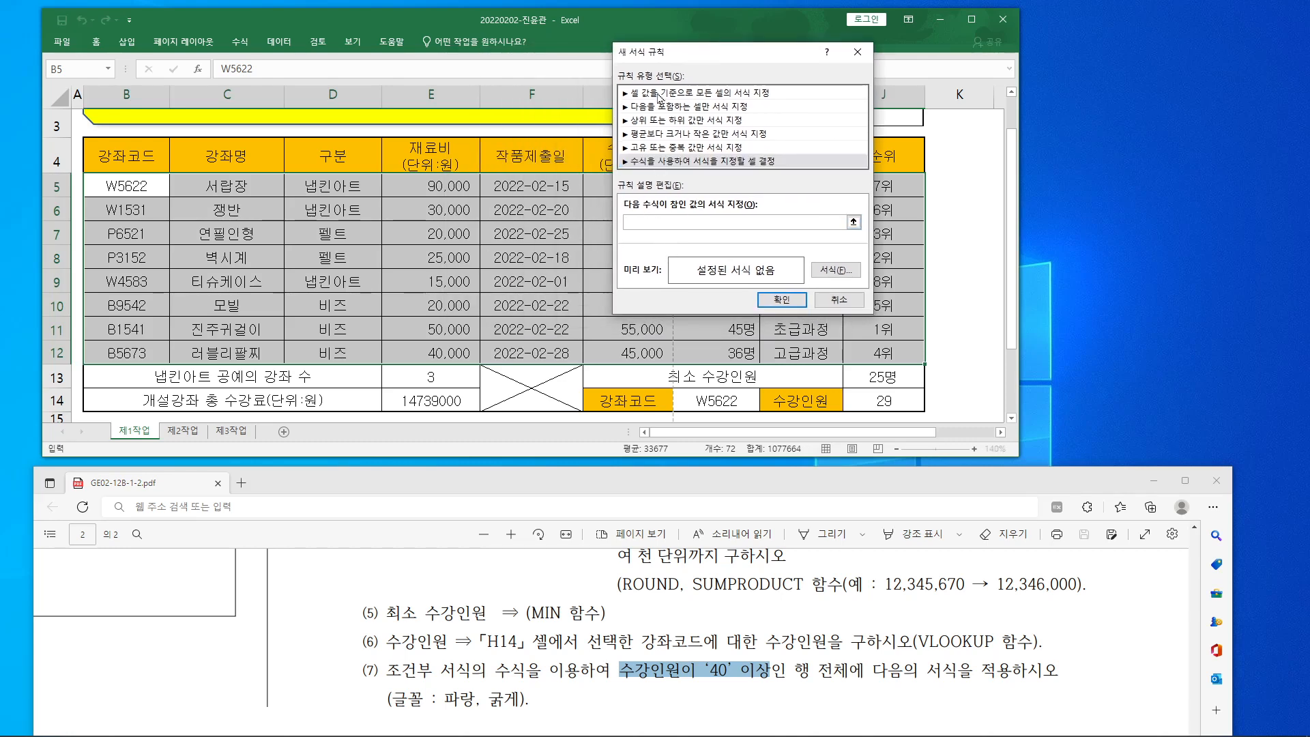
{"action": "left_click_drag", "start_coordinate": [723, 58], "coordinate": [1040, 67]}
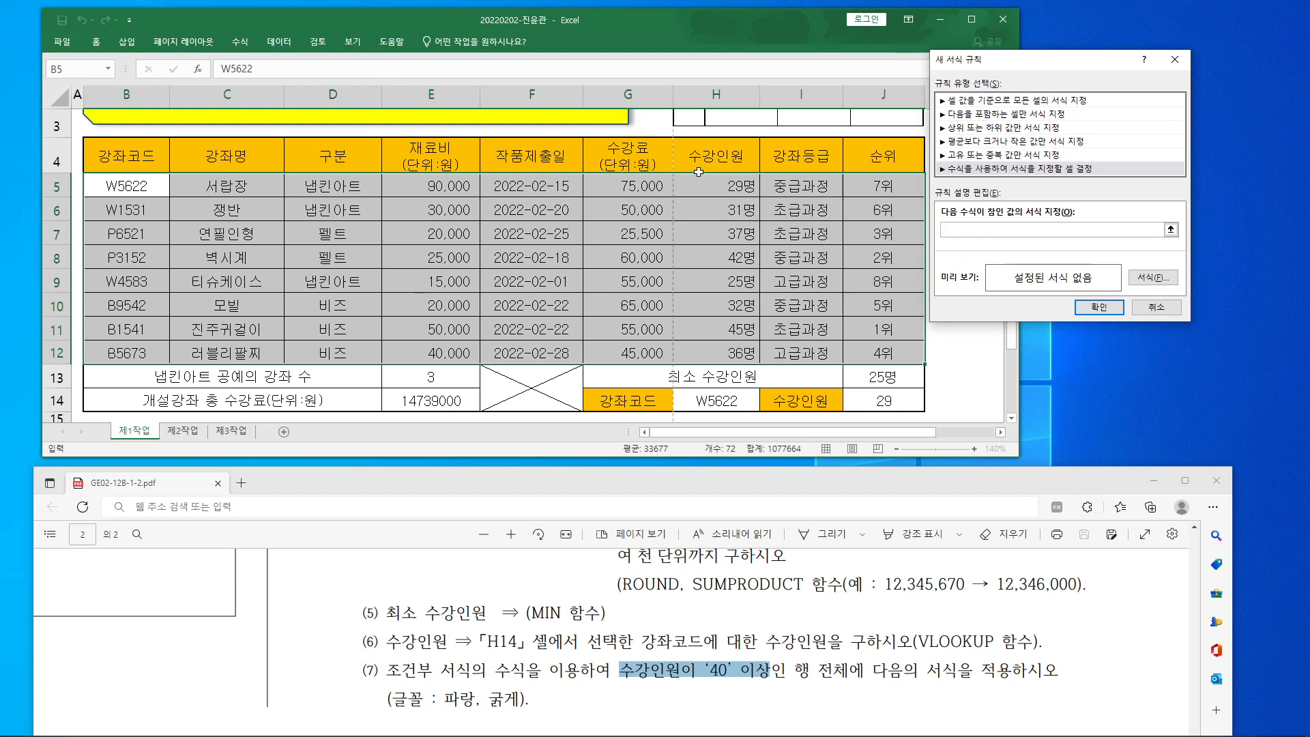
{"action": "left_click", "coordinate": [734, 190]}
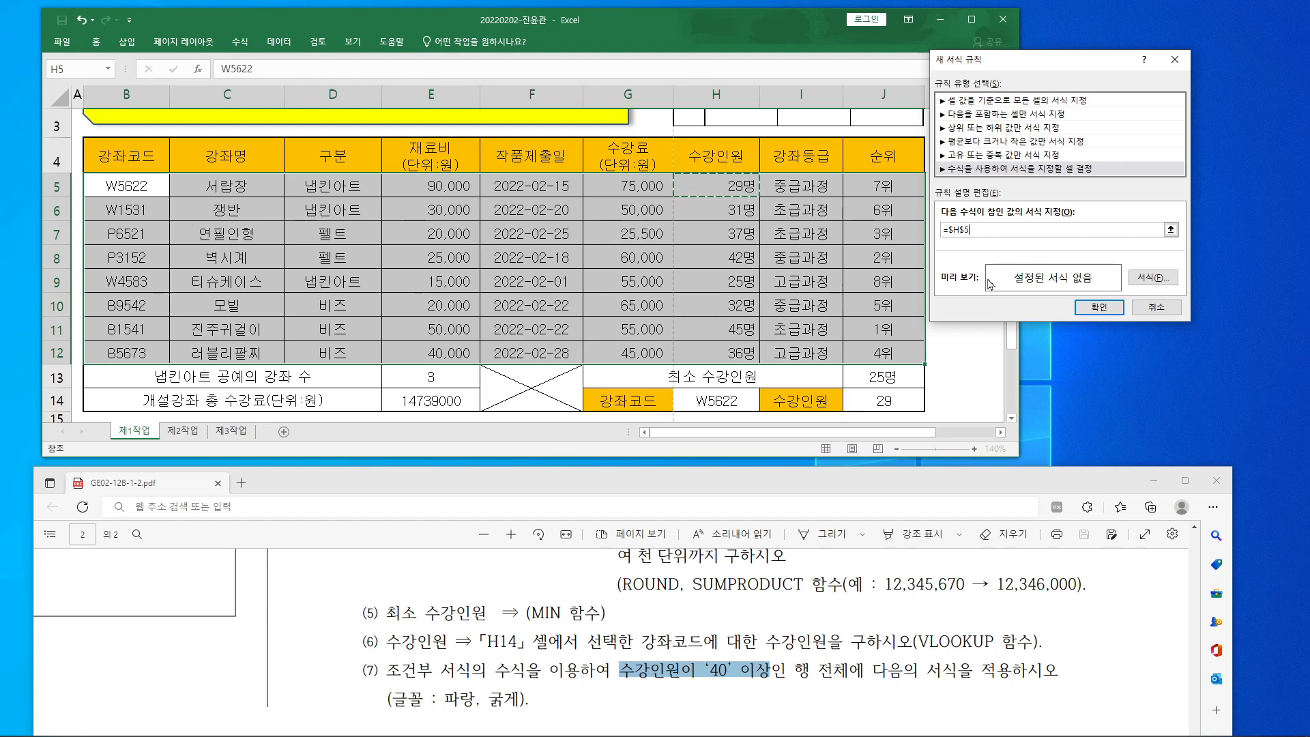
{"action": "type", "text": ">"}
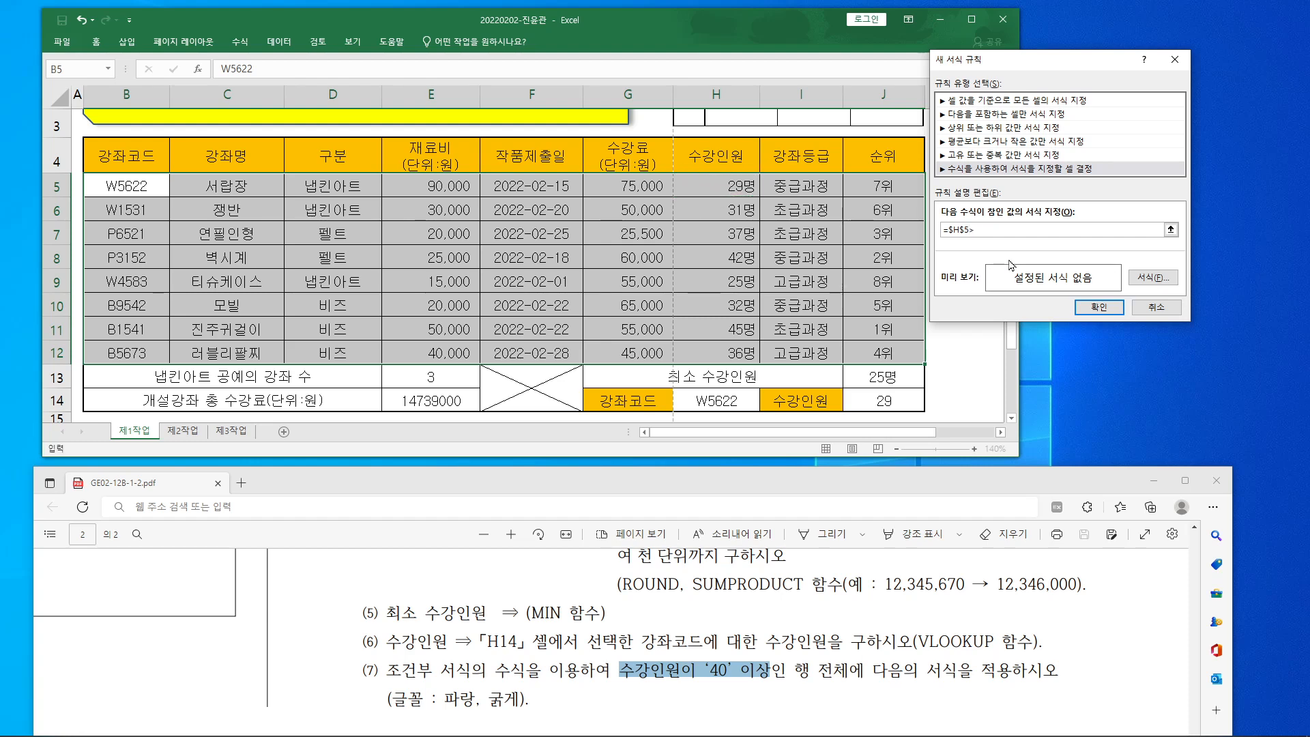
{"action": "type", "text": "=40"}
{"action": "left_click_drag", "start_coordinate": [1063, 66], "coordinate": [871, 82]}
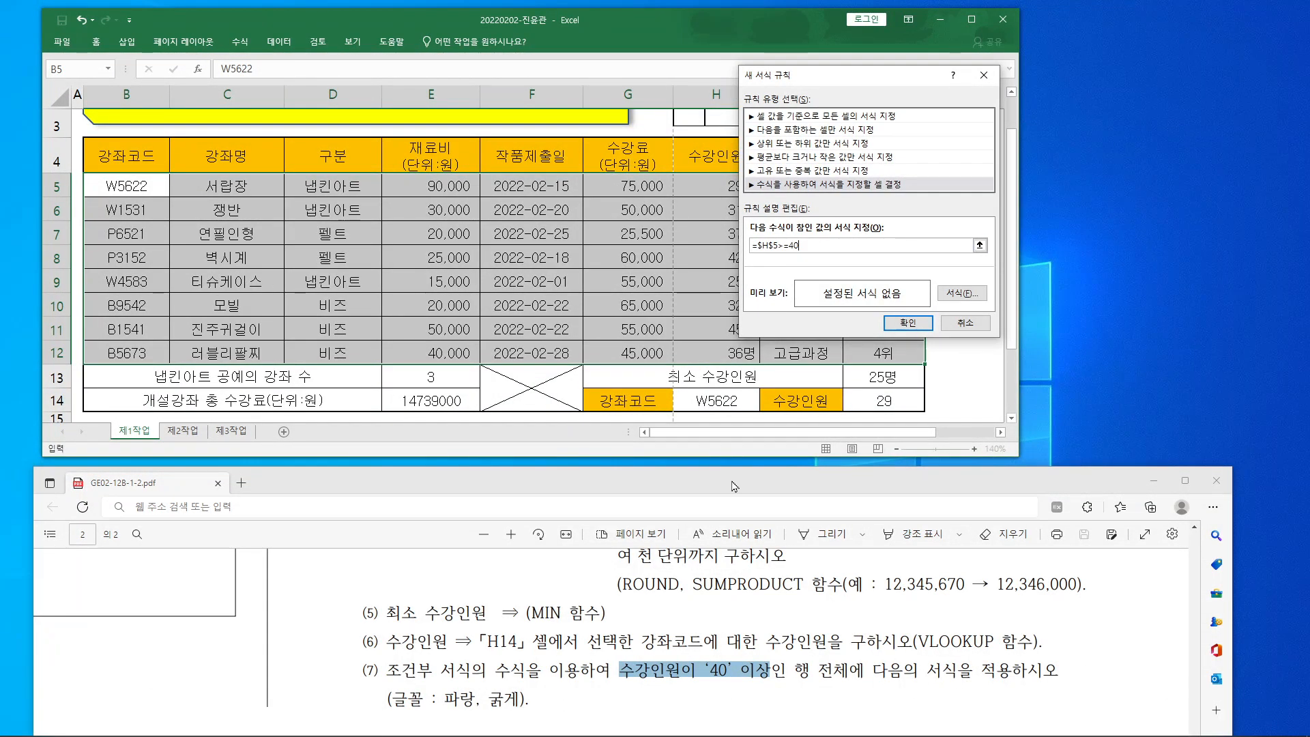
{"action": "left_click_drag", "start_coordinate": [620, 653], "coordinate": [775, 680]}
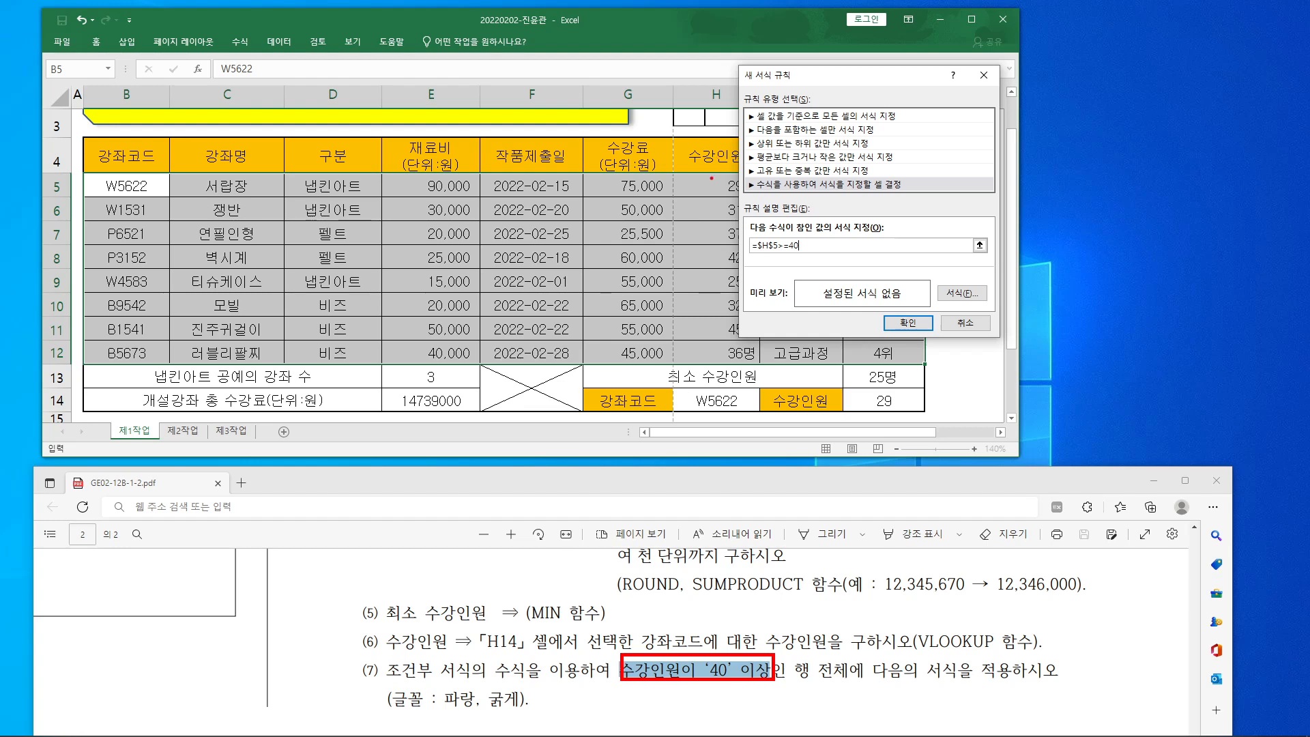
{"action": "mouse_move", "coordinate": [704, 172]}
{"action": "left_mouse_down"}
{"action": "mouse_move", "coordinate": [713, 309]}
{"action": "mouse_move", "coordinate": [696, 366]}
{"action": "mouse_move", "coordinate": [722, 333]}
{"action": "left_mouse_up"}
{"action": "mouse_move", "coordinate": [723, 179]}
{"action": "left_mouse_down"}
{"action": "mouse_move", "coordinate": [699, 151]}
{"action": "mouse_move", "coordinate": [756, 161]}
{"action": "mouse_move", "coordinate": [729, 171]}
{"action": "left_mouse_up"}
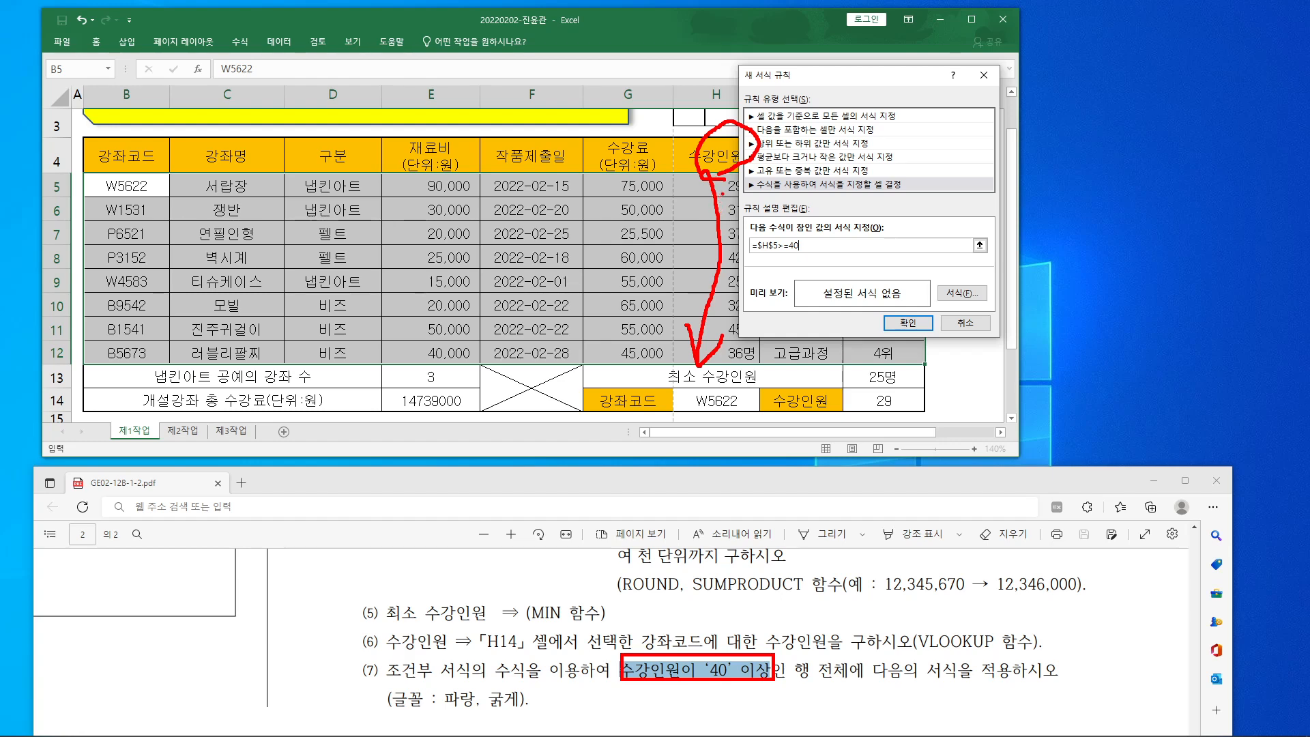
{"action": "mouse_move", "coordinate": [766, 263]}
{"action": "left_mouse_down"}
{"action": "mouse_move", "coordinate": [759, 218]}
{"action": "mouse_move", "coordinate": [771, 273]}
{"action": "left_mouse_up"}
{"action": "mouse_move", "coordinate": [681, 179]}
{"action": "left_mouse_down"}
{"action": "mouse_move", "coordinate": [686, 189]}
{"action": "mouse_move", "coordinate": [701, 172]}
{"action": "left_mouse_up"}
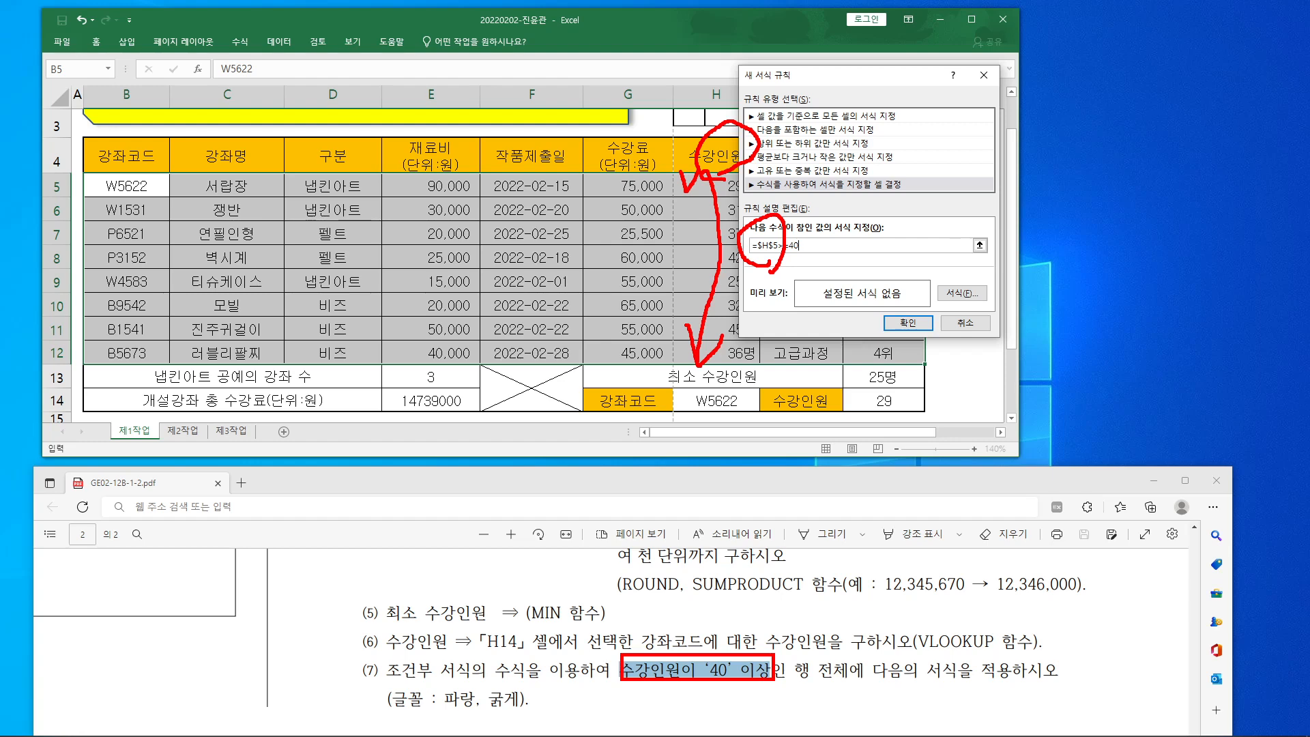
{"action": "left_click_drag", "start_coordinate": [925, 88], "coordinate": [849, 164]}
{"action": "left_click_drag", "start_coordinate": [900, 64], "coordinate": [878, 212]}
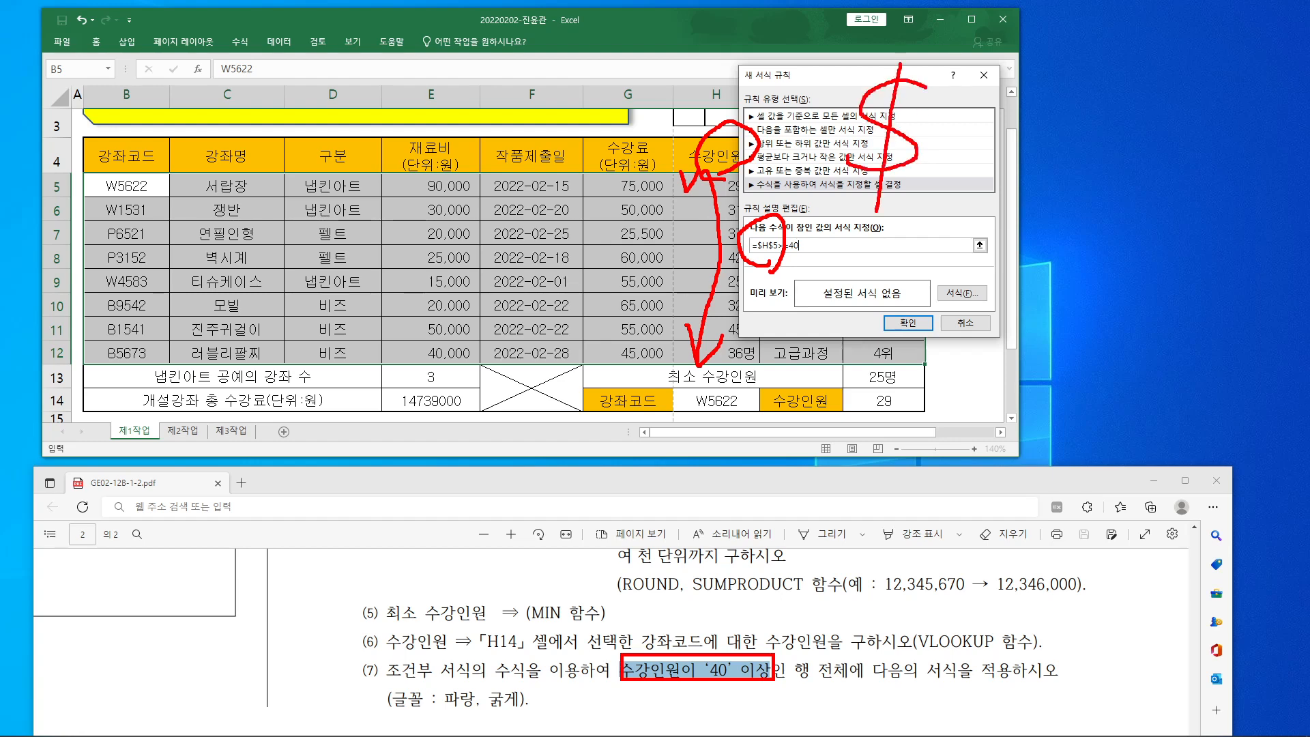
{"action": "left_click_drag", "start_coordinate": [948, 70], "coordinate": [948, 202]}
{"action": "left_click_drag", "start_coordinate": [951, 149], "coordinate": [997, 157]}
{"action": "left_click_drag", "start_coordinate": [994, 78], "coordinate": [1008, 203]}
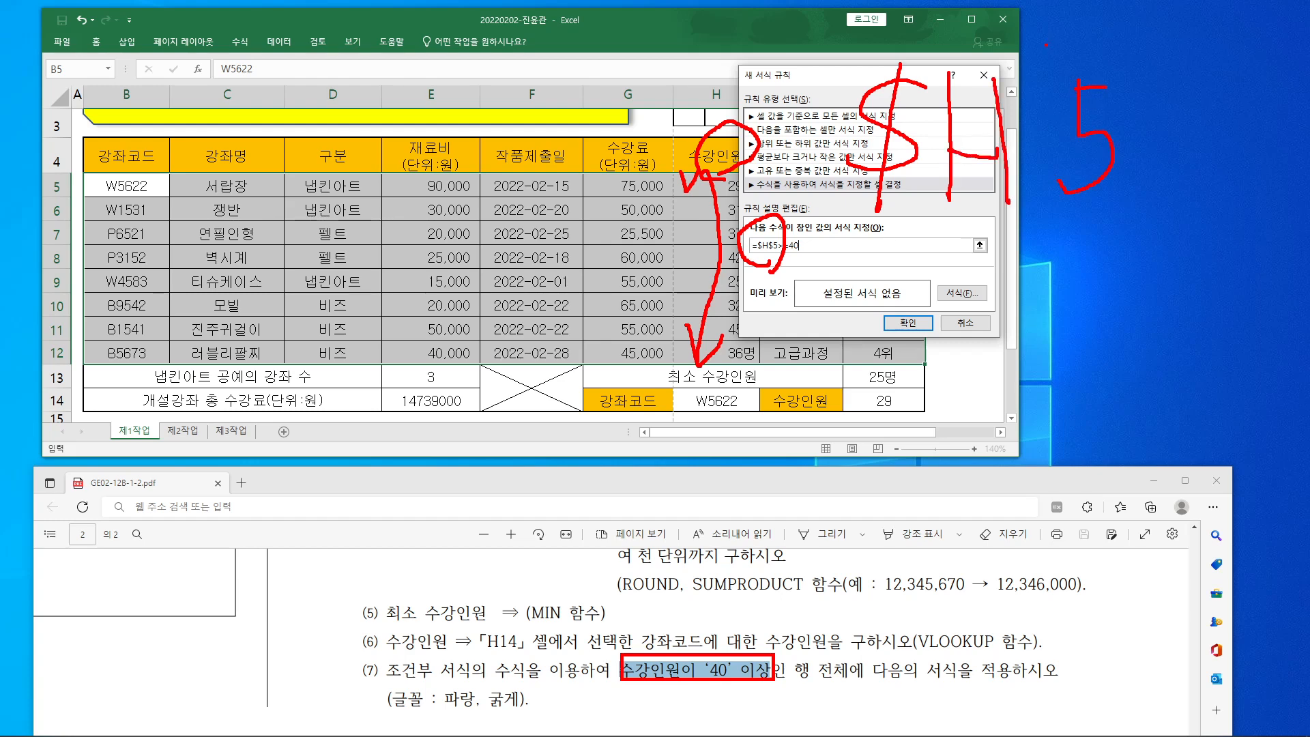
{"action": "left_click_drag", "start_coordinate": [1036, 53], "coordinate": [1028, 69]}
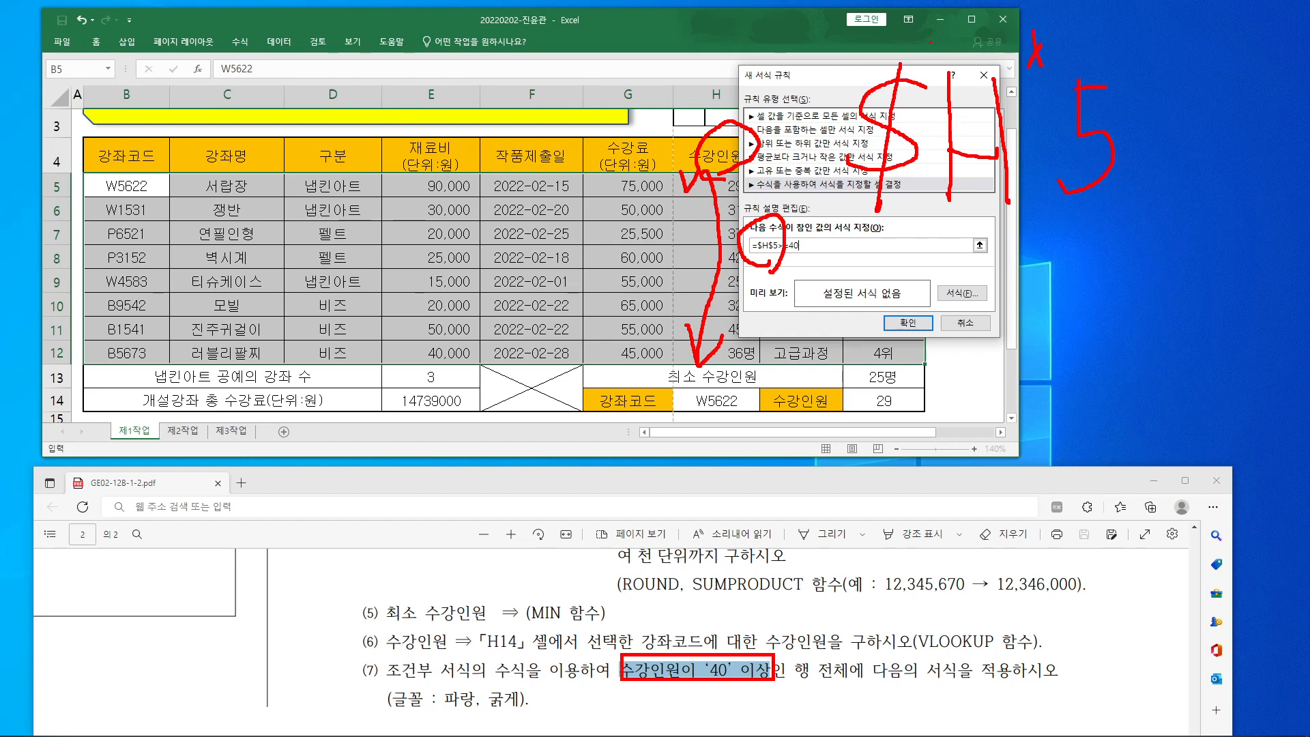
{"action": "mouse_move", "coordinate": [898, 47]}
{"action": "left_mouse_down"}
{"action": "mouse_move", "coordinate": [915, 16]}
{"action": "mouse_move", "coordinate": [899, 58]}
{"action": "left_mouse_up"}
{"action": "mouse_move", "coordinate": [975, 231]}
{"action": "left_mouse_down"}
{"action": "mouse_move", "coordinate": [876, 123]}
{"action": "mouse_move", "coordinate": [1141, 41]}
{"action": "mouse_move", "coordinate": [940, 247]}
{"action": "mouse_move", "coordinate": [926, 220]}
{"action": "left_mouse_up"}
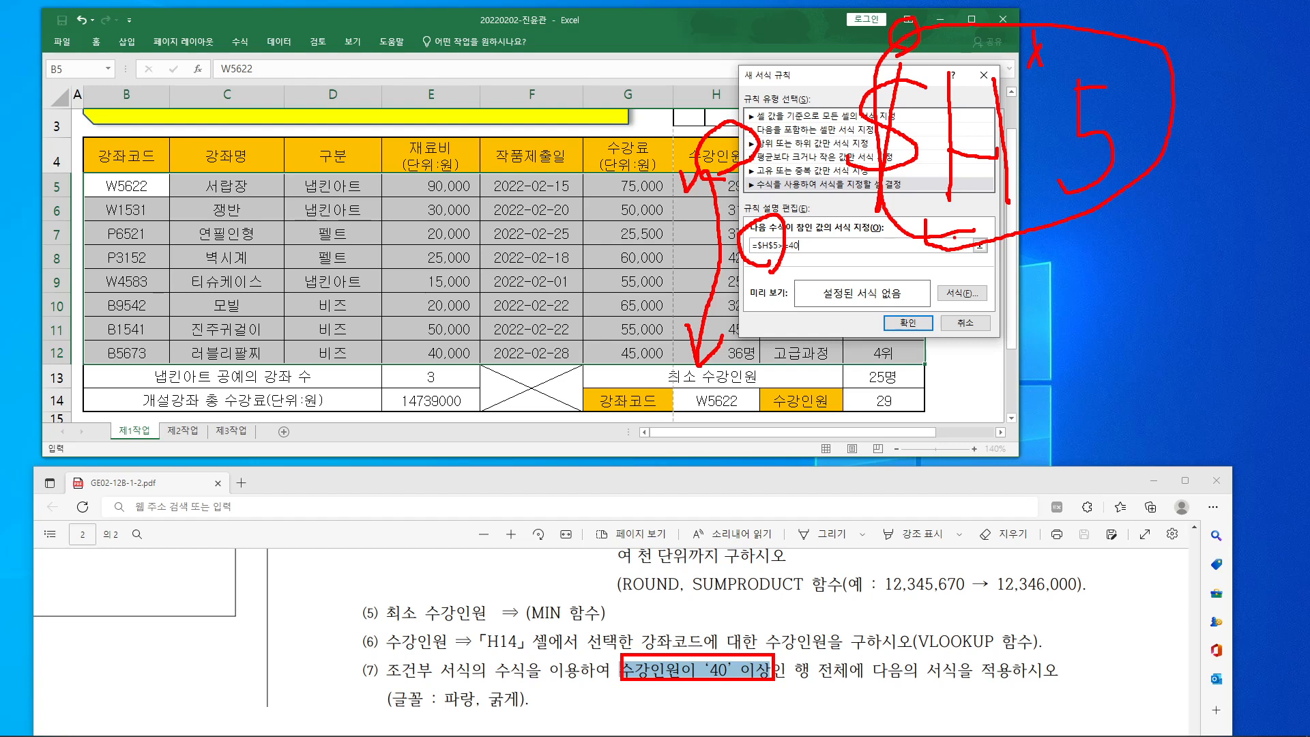
{"action": "key", "text": "Escape"}
Step: Make the row reference relative in the rule formula so that it reads =$H5>=40
{"action": "left_click", "coordinate": [774, 244]}
{"action": "type", "text": "5"}
{"action": "key", "text": "Left"}
{"action": "key", "text": "BackSpace"}
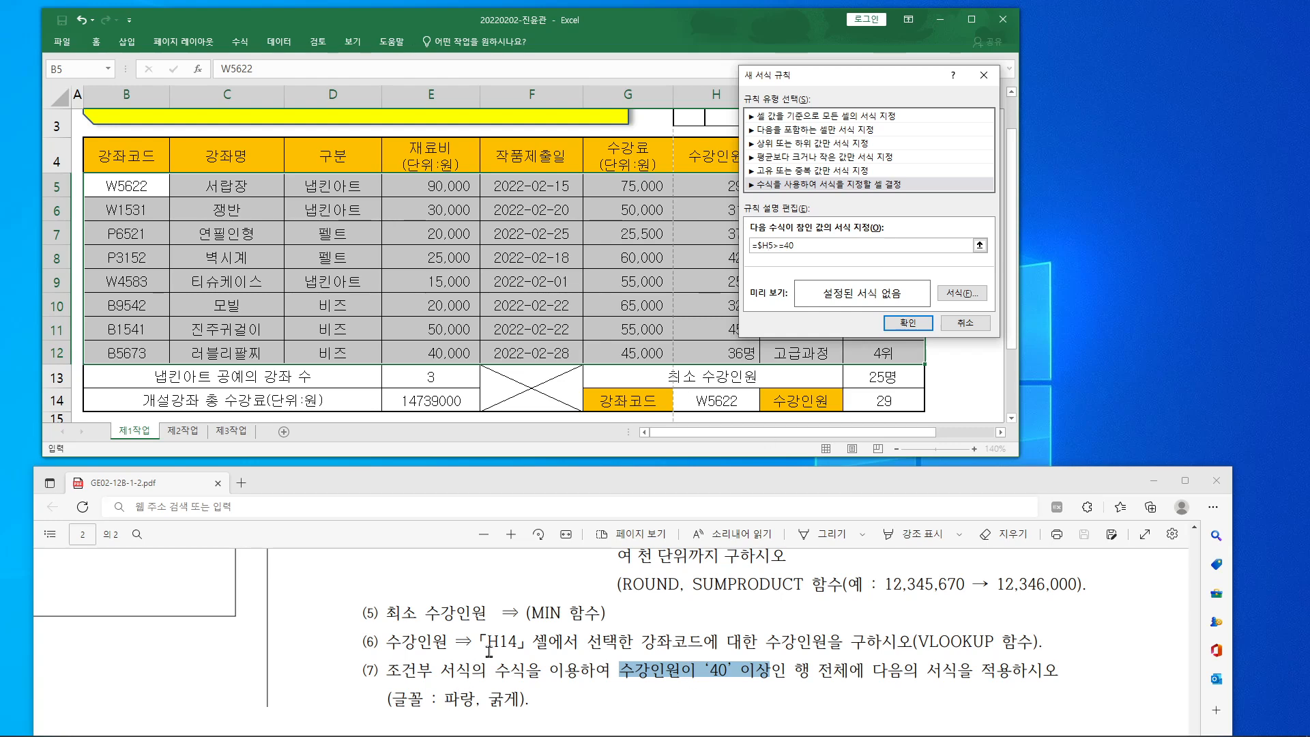
Step: Set the rule's font format to 파랑 and 굵게, and apply the conditional formatting rule to the table rows
{"action": "scroll", "coordinate": [489, 652], "scroll_direction": "down", "scroll_amount": 3}
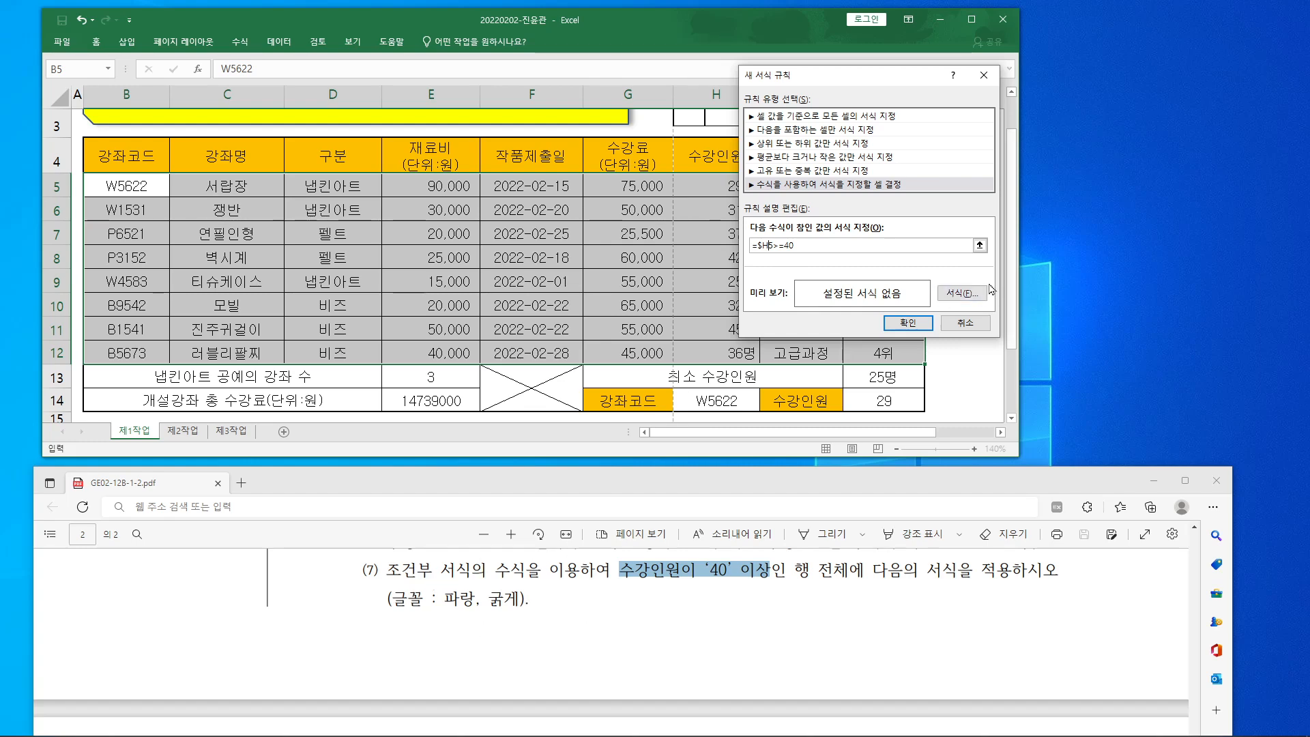
{"action": "left_click", "coordinate": [958, 295]}
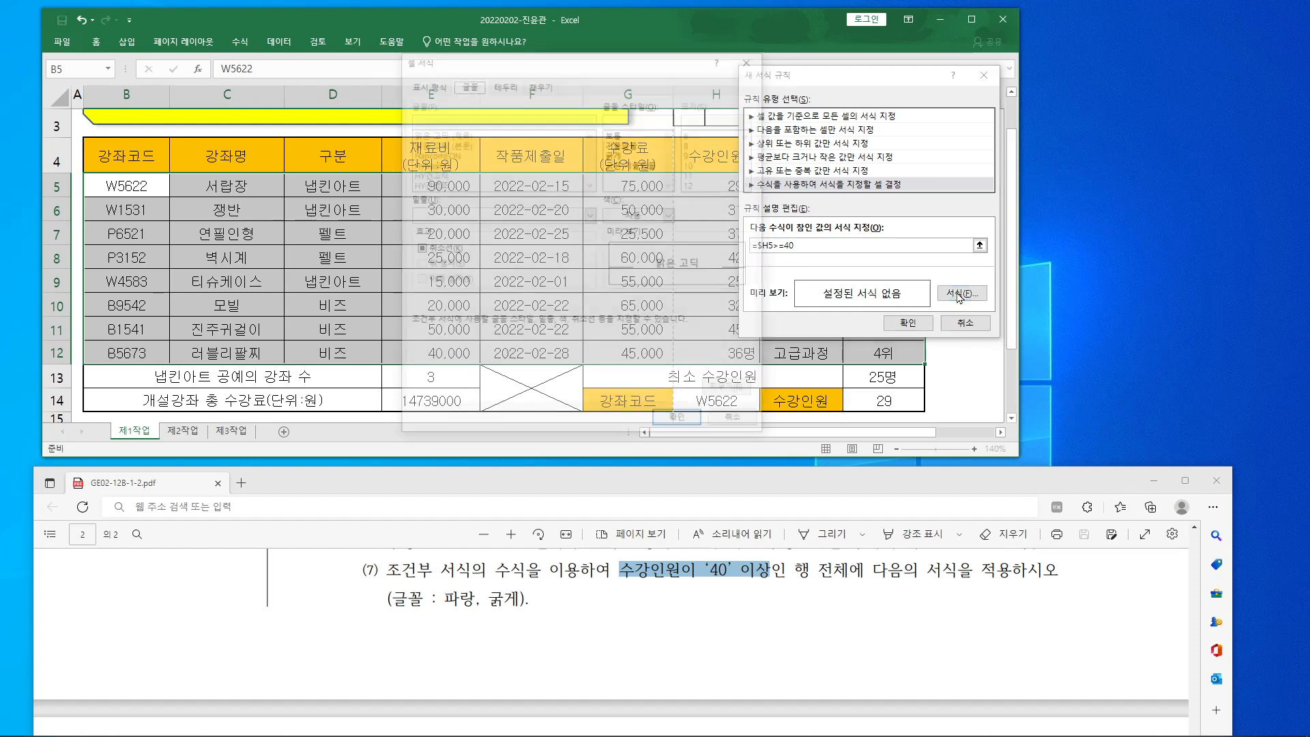
{"action": "left_click_drag", "start_coordinate": [529, 56], "coordinate": [638, 31]}
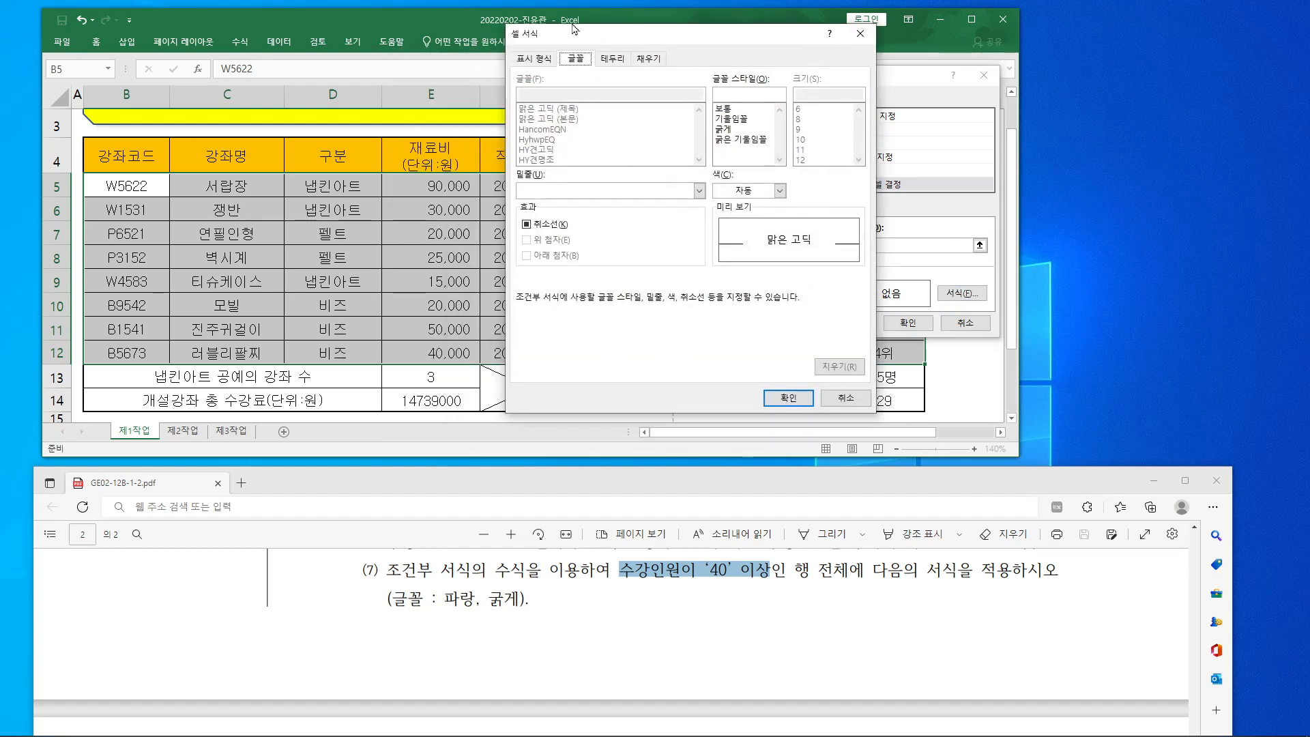
{"action": "left_click", "coordinate": [780, 191]}
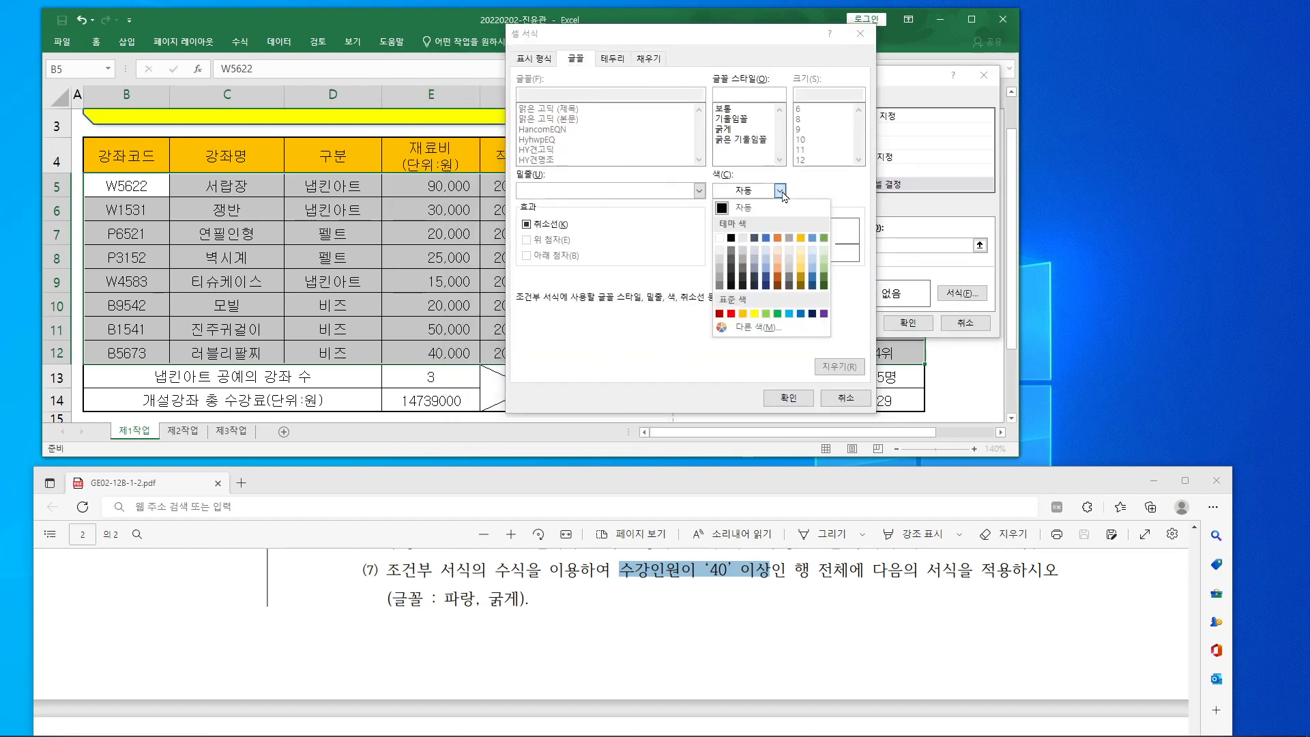
{"action": "left_click", "coordinate": [802, 313]}
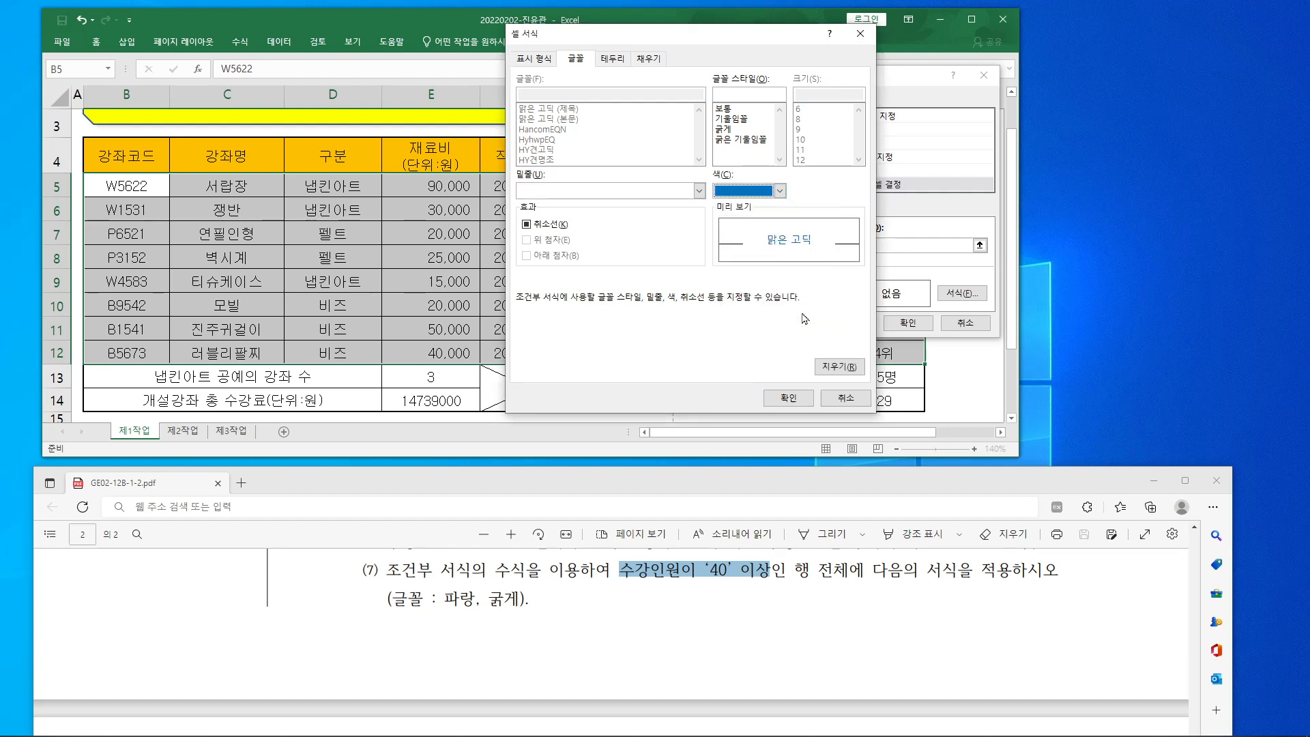
{"action": "left_click", "coordinate": [725, 130]}
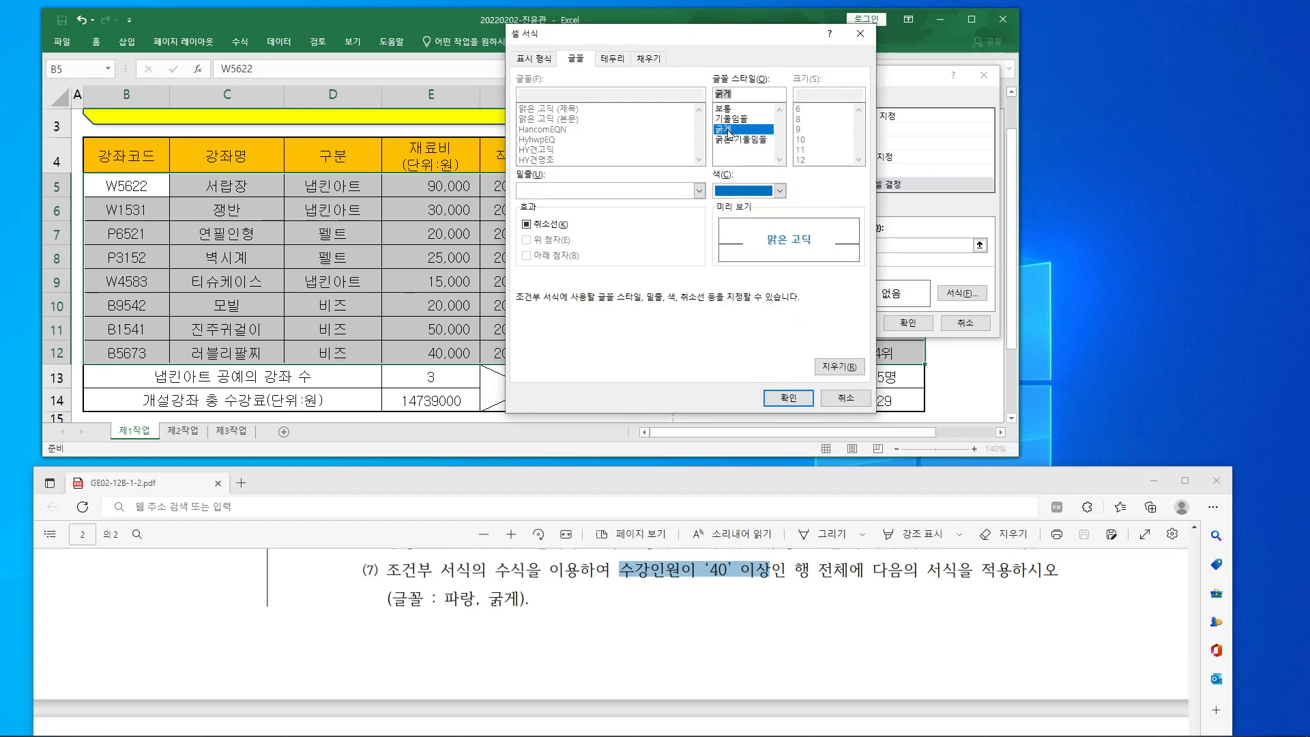
{"action": "left_click", "coordinate": [788, 398]}
{"action": "left_click", "coordinate": [900, 324]}
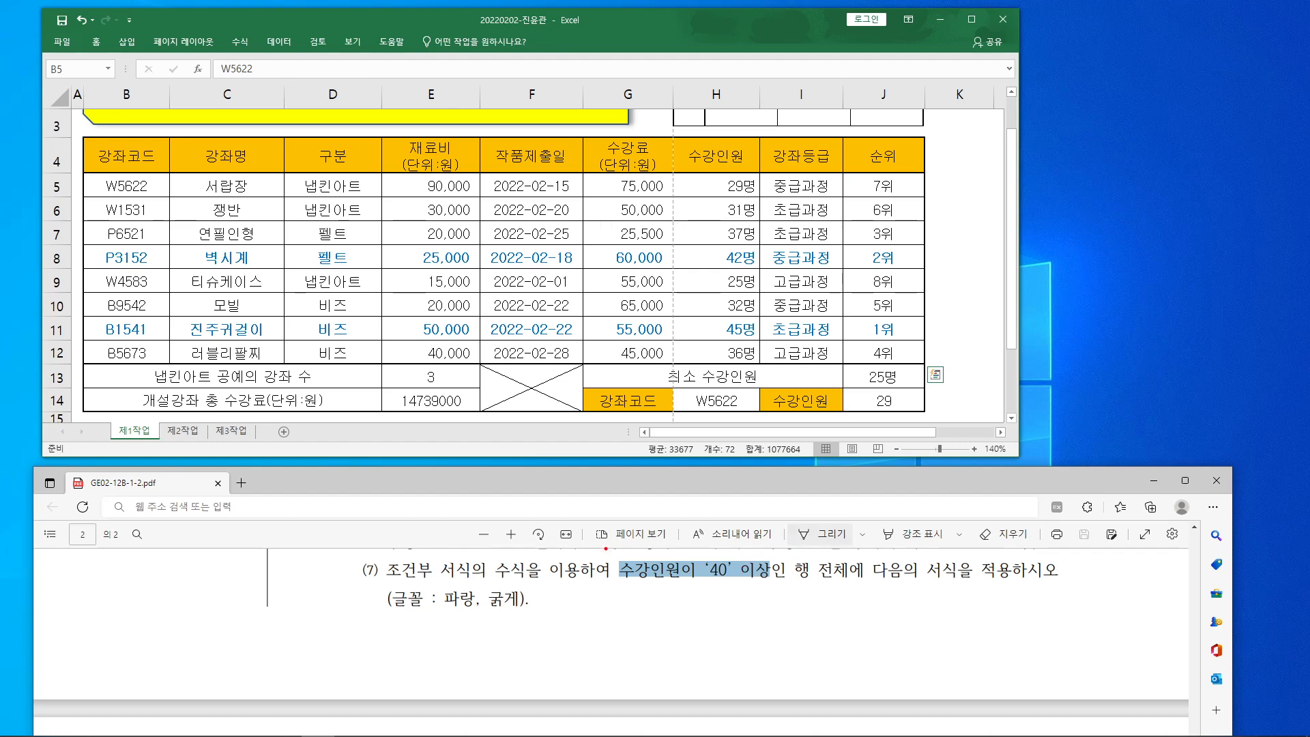
{"action": "left_click_drag", "start_coordinate": [727, 139], "coordinate": [758, 111]}
{"action": "mouse_move", "coordinate": [700, 235]}
{"action": "left_mouse_down"}
{"action": "mouse_move", "coordinate": [711, 254]}
{"action": "mouse_move", "coordinate": [722, 236]}
{"action": "left_mouse_up"}
{"action": "left_click", "coordinate": [711, 318]}
{"action": "mouse_move", "coordinate": [700, 316]}
{"action": "left_mouse_down"}
{"action": "mouse_move", "coordinate": [710, 334]}
{"action": "mouse_move", "coordinate": [721, 316]}
{"action": "left_mouse_up"}
{"action": "left_click_drag", "start_coordinate": [100, 258], "coordinate": [919, 253]}
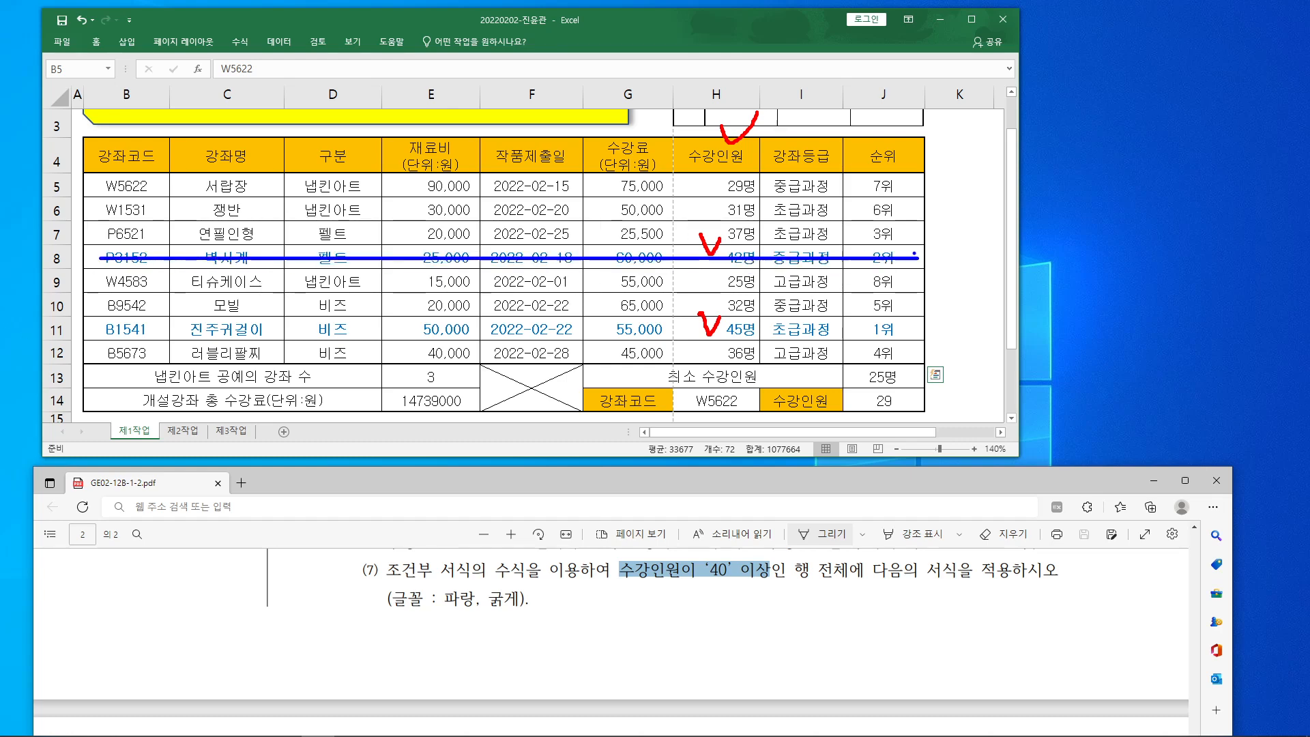
{"action": "left_click_drag", "start_coordinate": [98, 330], "coordinate": [903, 329]}
{"action": "key", "text": "Escape"}
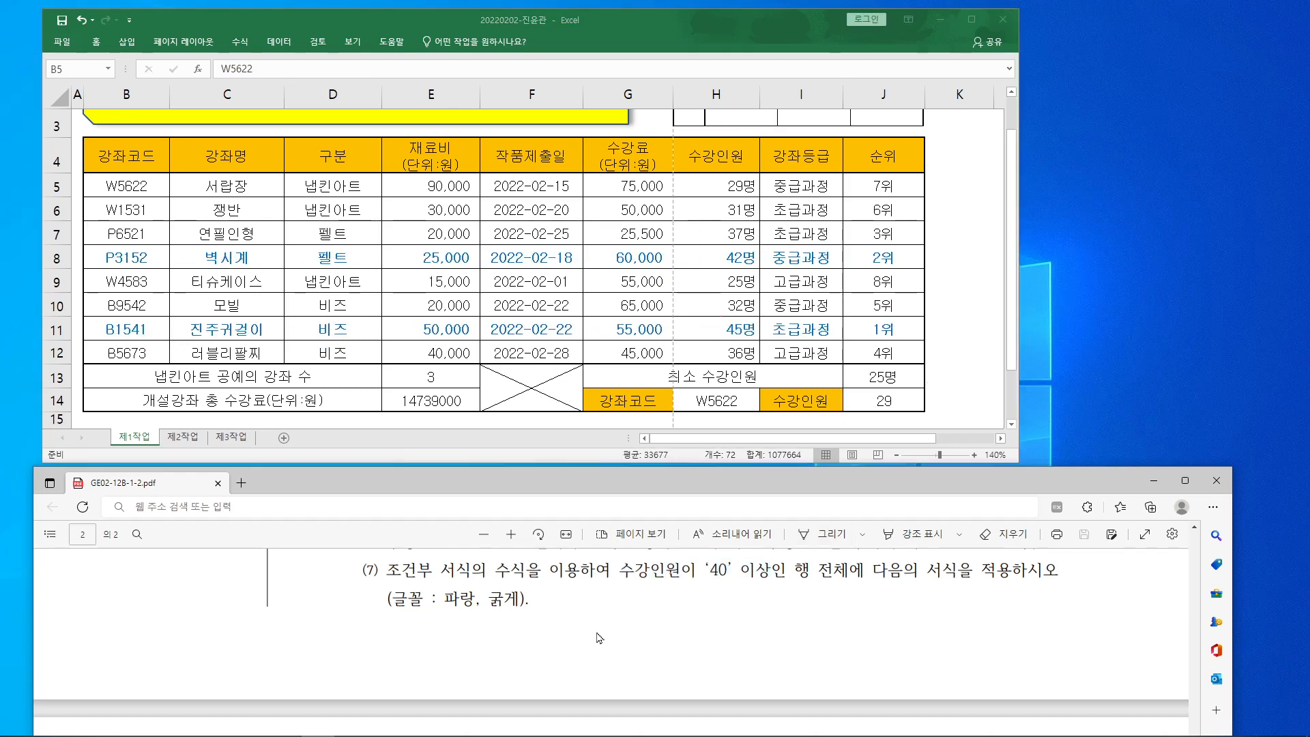